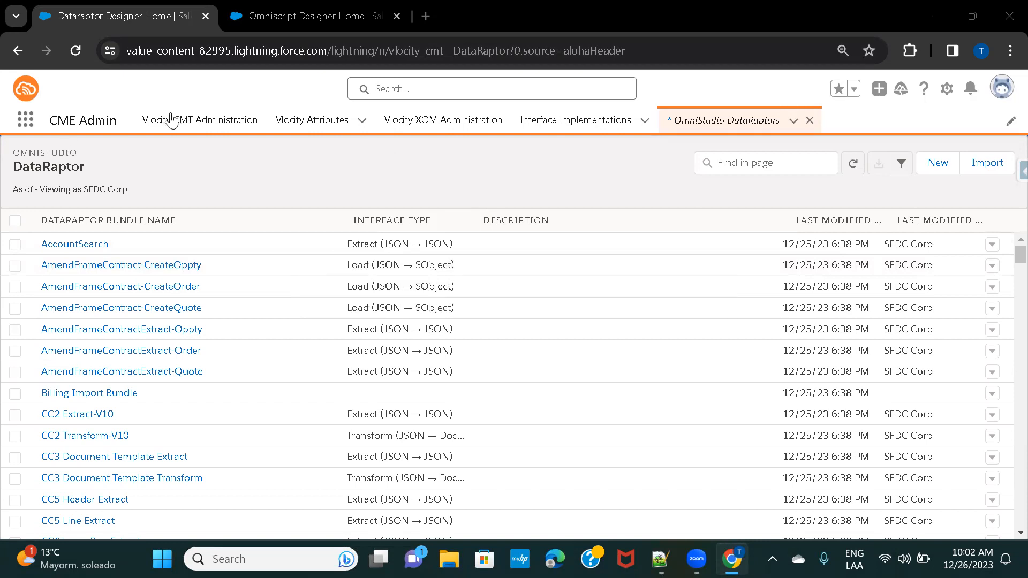
Search the available Salesforce items for "datar" and look through the list of existing DataRaptor bundles
{"action": "left_click", "coordinate": [23, 119]}
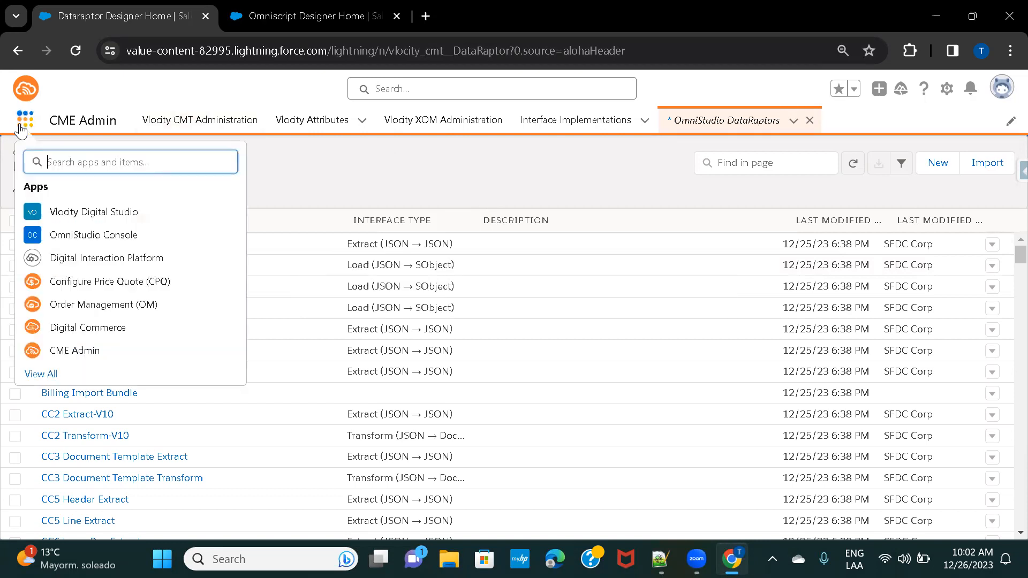
{"action": "type", "text": "datar"}
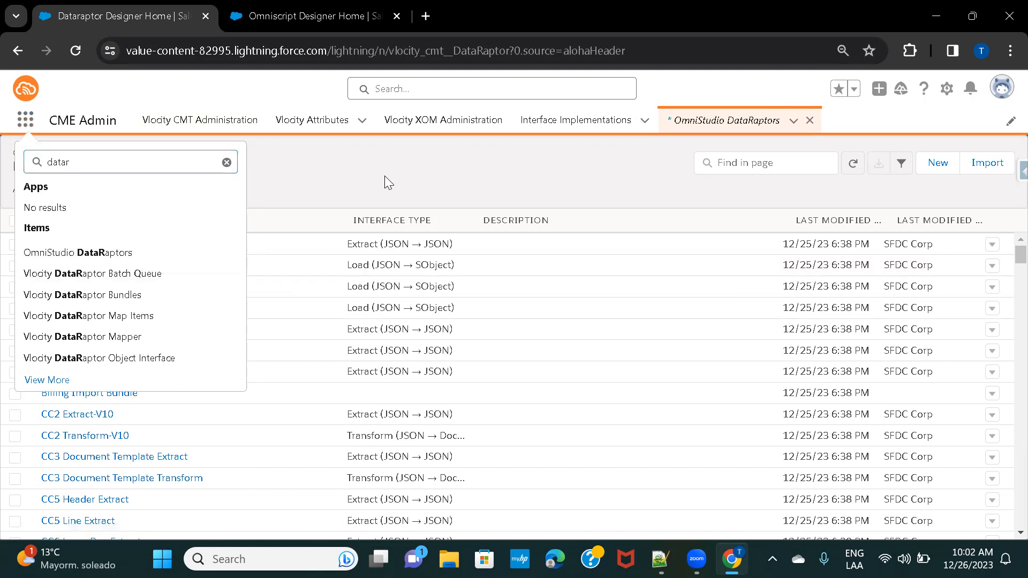
{"action": "left_click", "coordinate": [390, 193]}
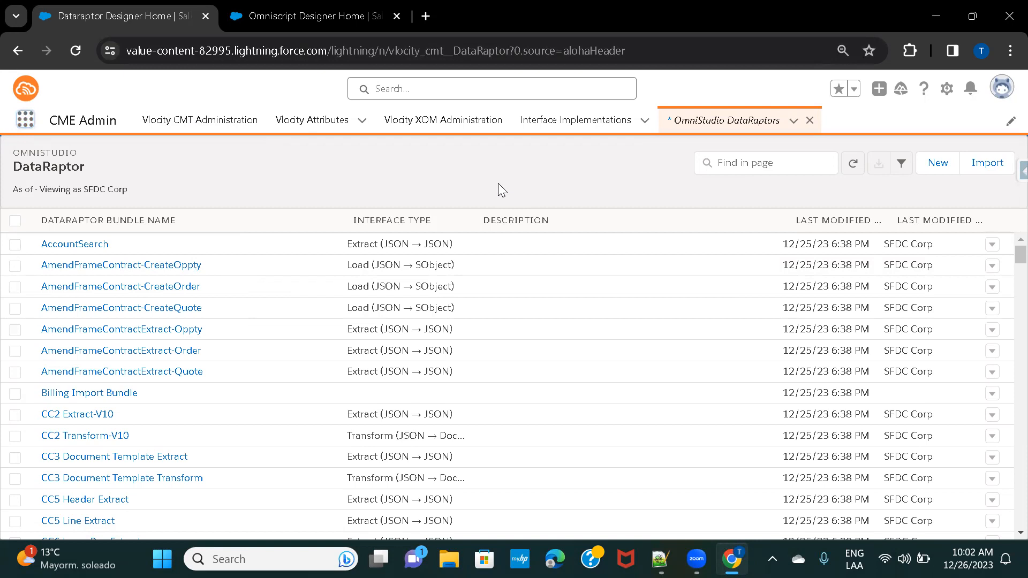
{"action": "left_click", "coordinate": [585, 216]}
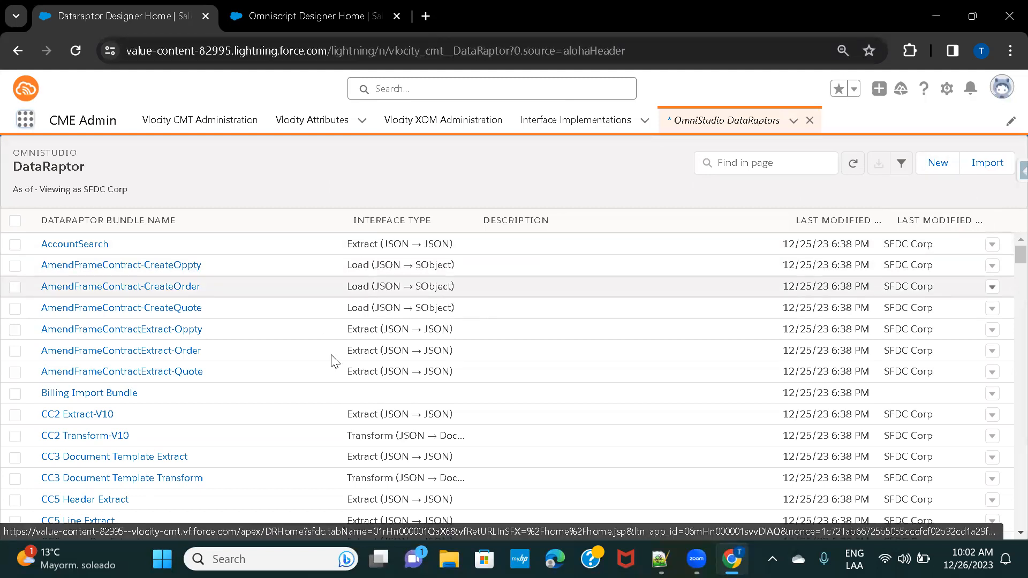
{"action": "scroll", "coordinate": [318, 356], "scroll_direction": "down", "scroll_amount": 3}
{"action": "scroll", "coordinate": [318, 356], "scroll_direction": "down", "scroll_amount": 10}
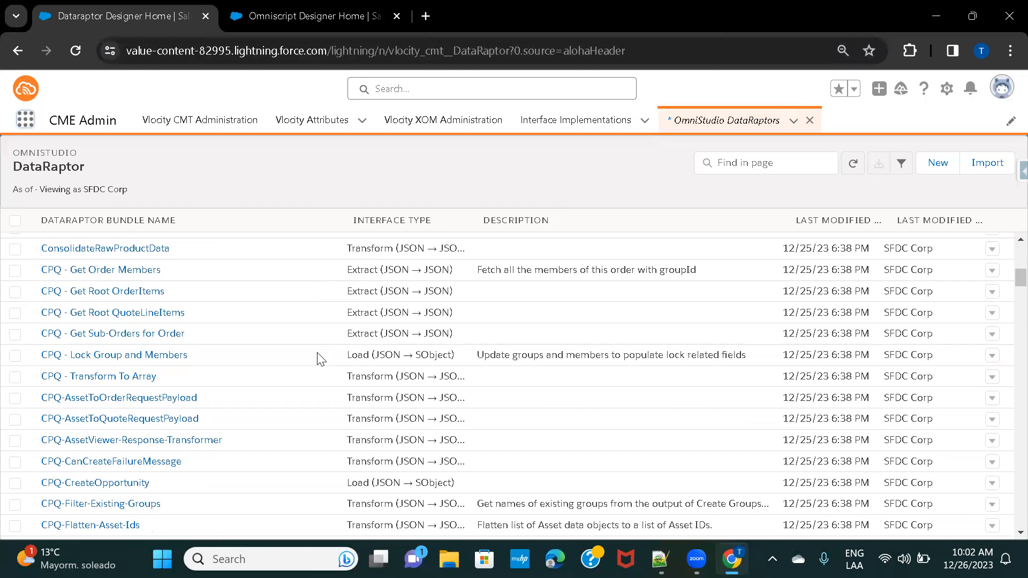
{"action": "scroll", "coordinate": [319, 358], "scroll_direction": "up", "scroll_amount": 12}
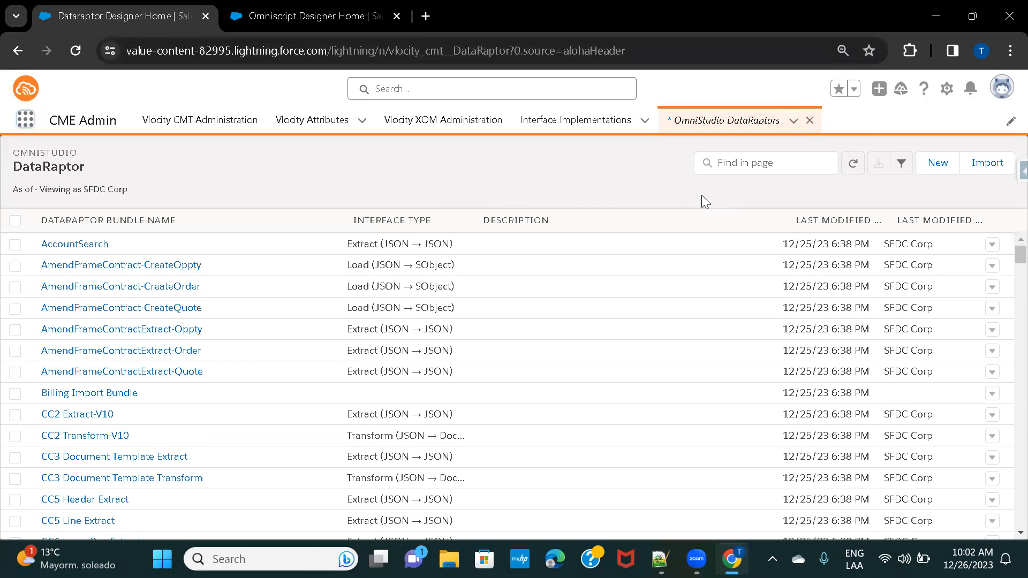
Start a new OmniStudio DataRaptor and name its interface AccountSearchUseCase
{"action": "left_click", "coordinate": [936, 167]}
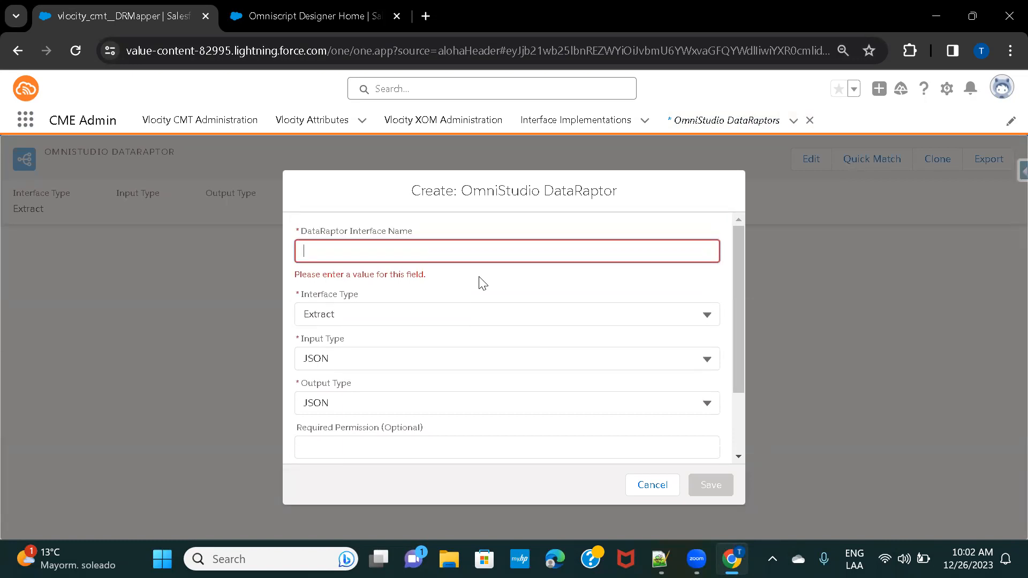
{"action": "type", "text": "A"}
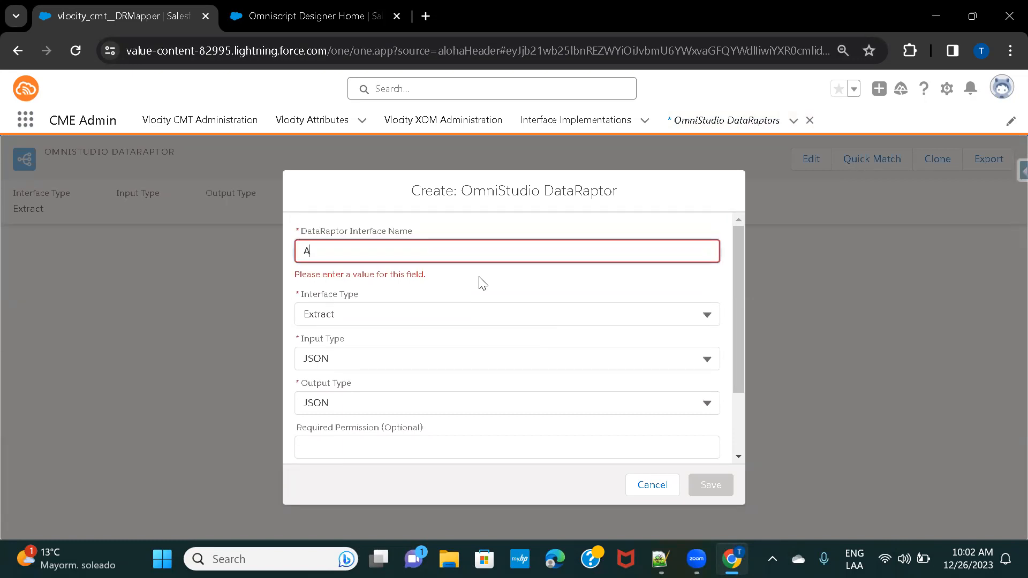
{"action": "type", "text": "ccountSearchUse"}
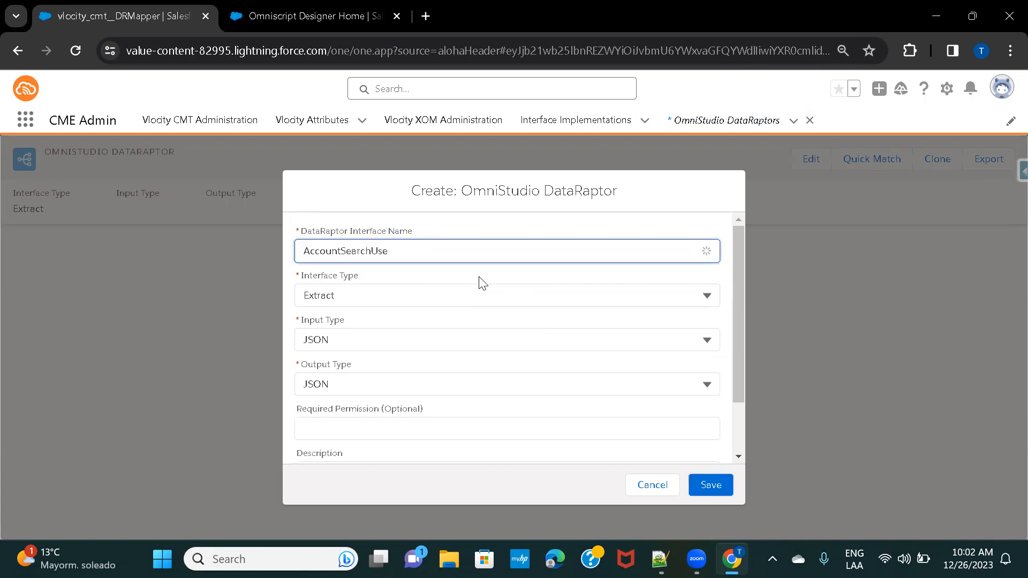
{"action": "type", "text": "Case"}
{"action": "key", "text": "ctrl+a"}
{"action": "left_click", "coordinate": [465, 277]}
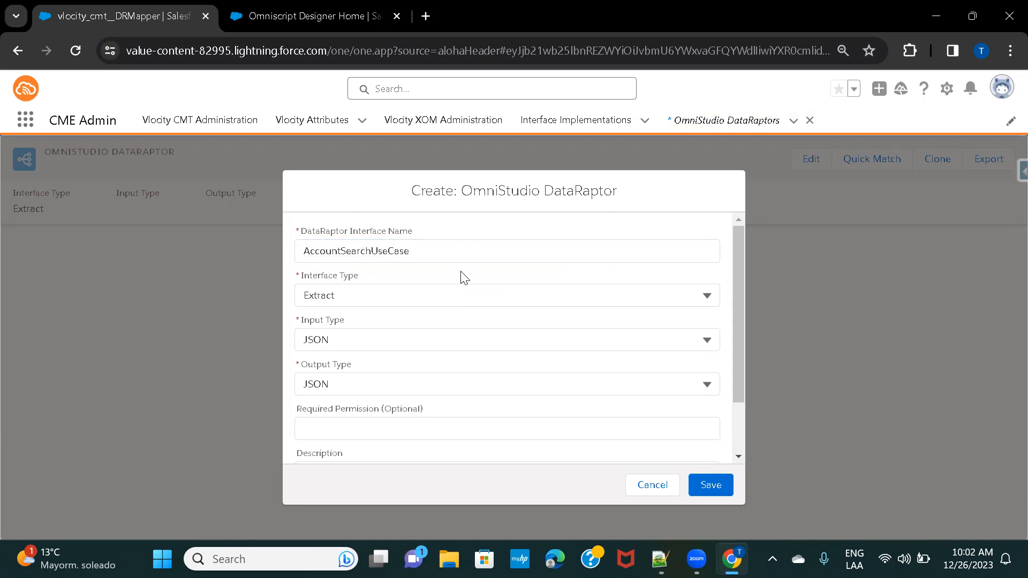
Choose Extract as the interface type, keep JSON for input and output, and save the new DataRaptor
{"action": "left_click", "coordinate": [385, 299]}
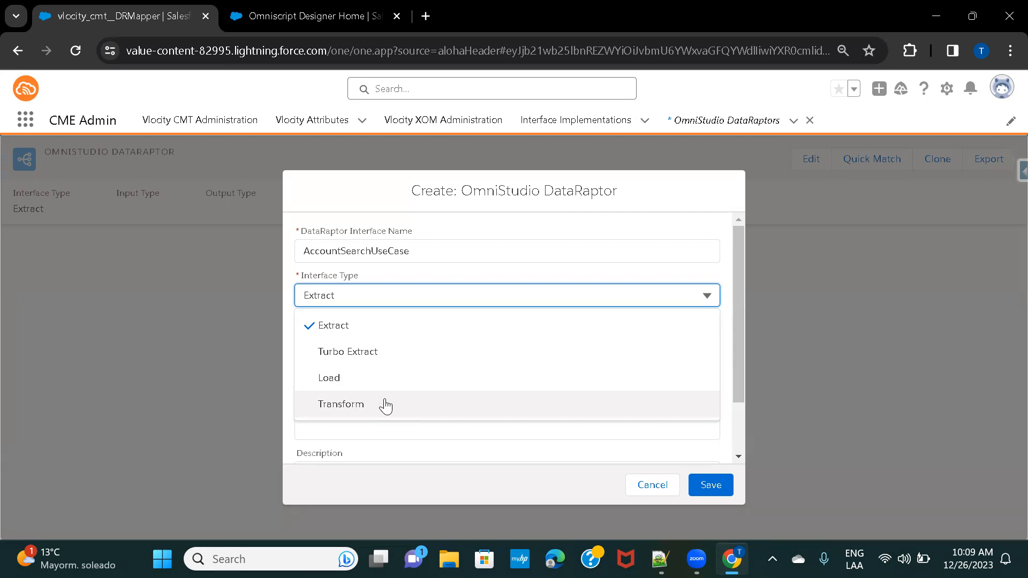
{"action": "left_click", "coordinate": [389, 334]}
{"action": "left_click", "coordinate": [389, 334]}
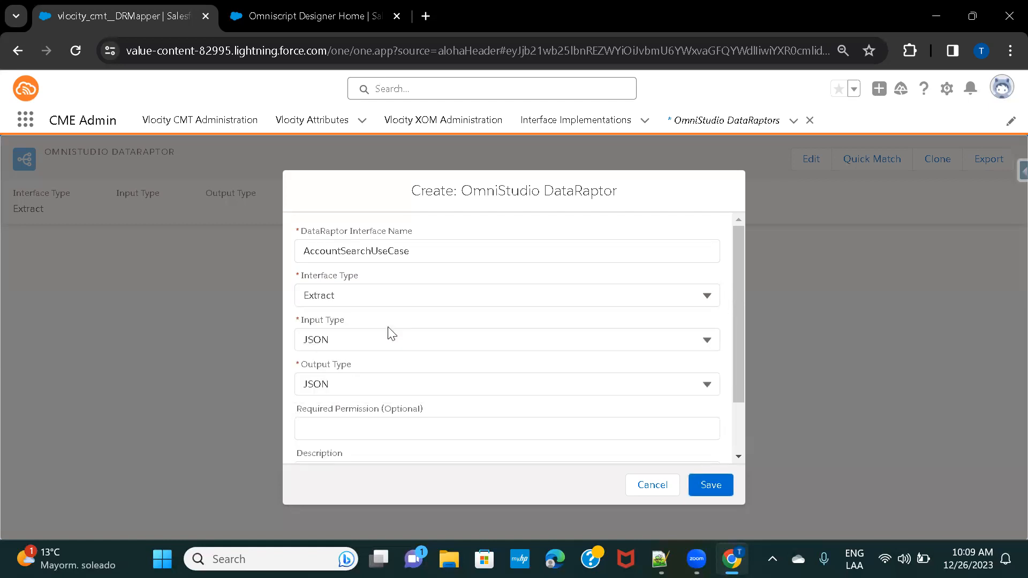
{"action": "scroll", "coordinate": [460, 332], "scroll_direction": "down", "scroll_amount": 1}
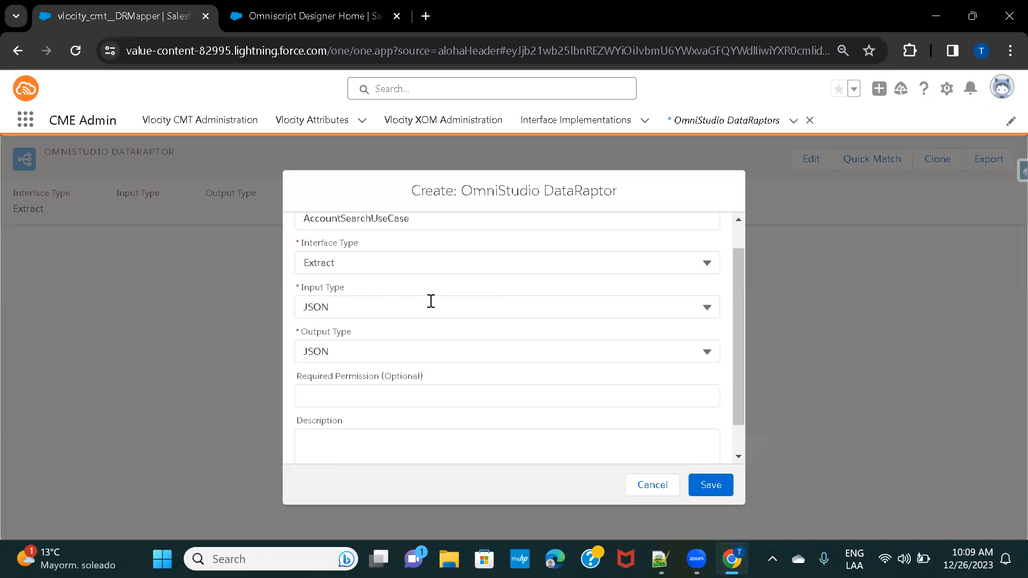
{"action": "scroll", "coordinate": [395, 351], "scroll_direction": "down", "scroll_amount": 1}
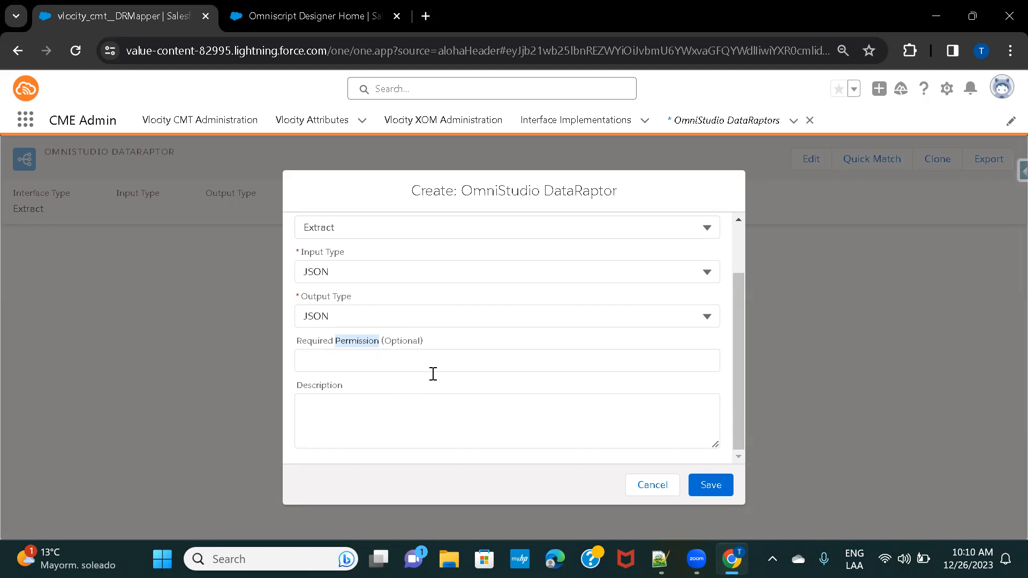
{"action": "left_click", "coordinate": [333, 443]}
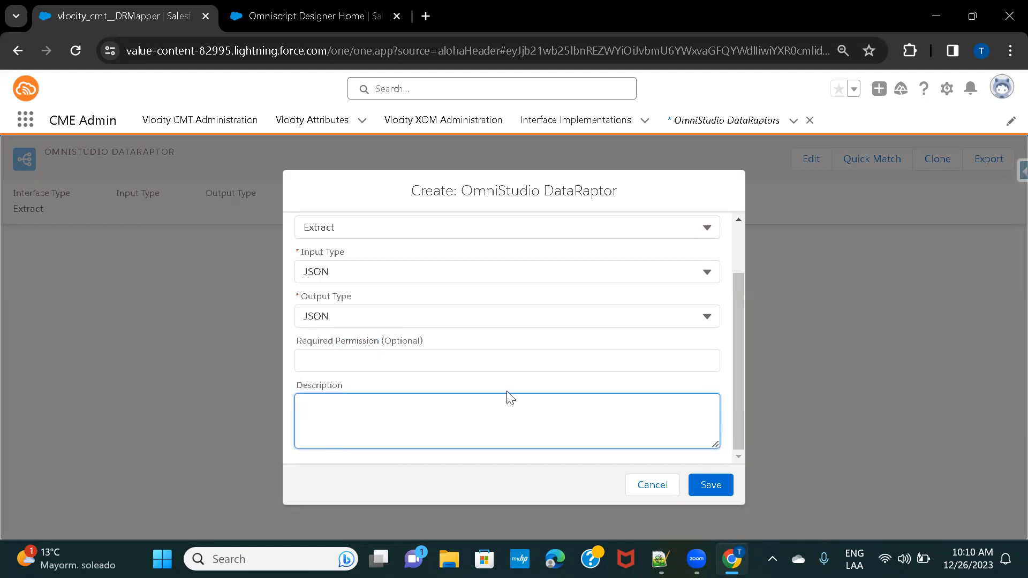
{"action": "scroll", "coordinate": [507, 399], "scroll_direction": "up", "scroll_amount": 2}
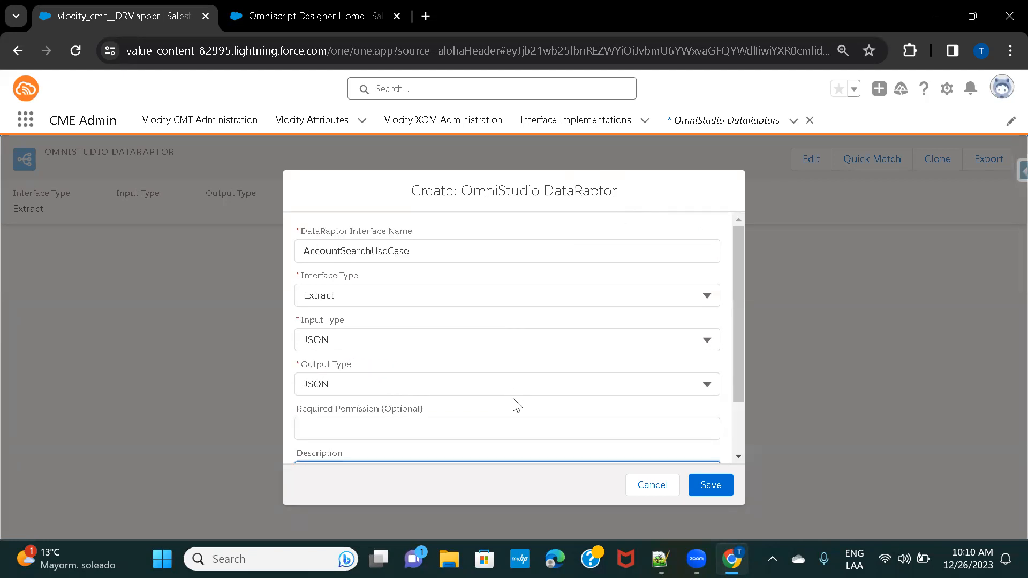
{"action": "scroll", "coordinate": [514, 405], "scroll_direction": "down", "scroll_amount": 2}
{"action": "scroll", "coordinate": [409, 411], "scroll_direction": "up", "scroll_amount": 2}
{"action": "left_click", "coordinate": [704, 492]}
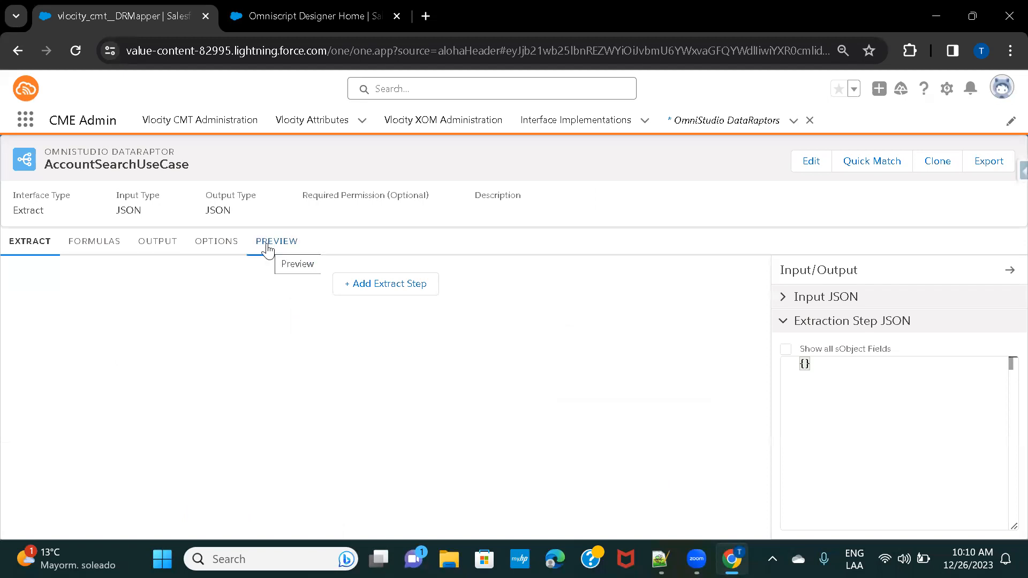
Switch to Notepad++ and write the query "Select id,name,industry from Account" in the empty file
{"action": "left_click", "coordinate": [660, 559]}
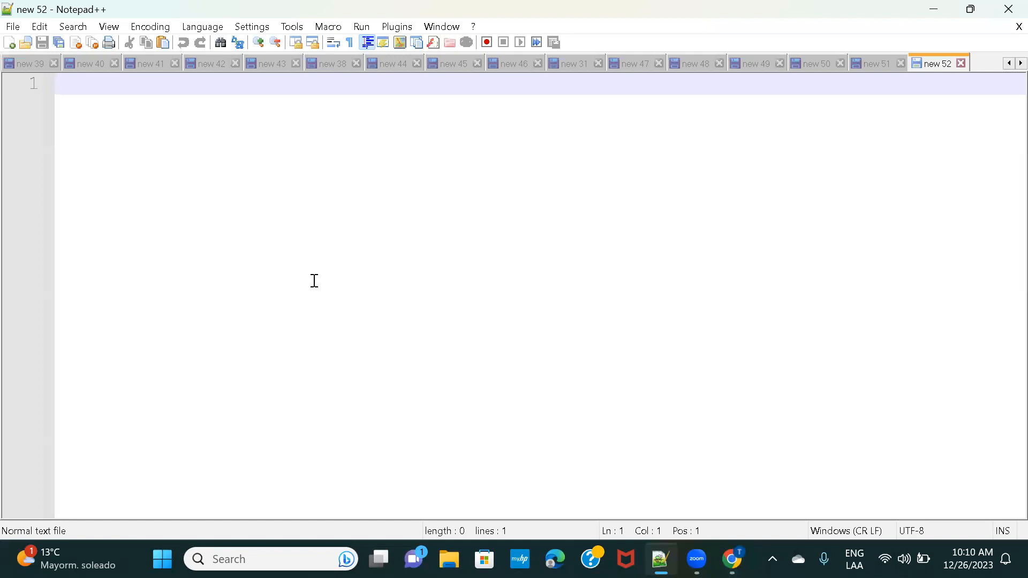
{"action": "type", "text": "Se"}
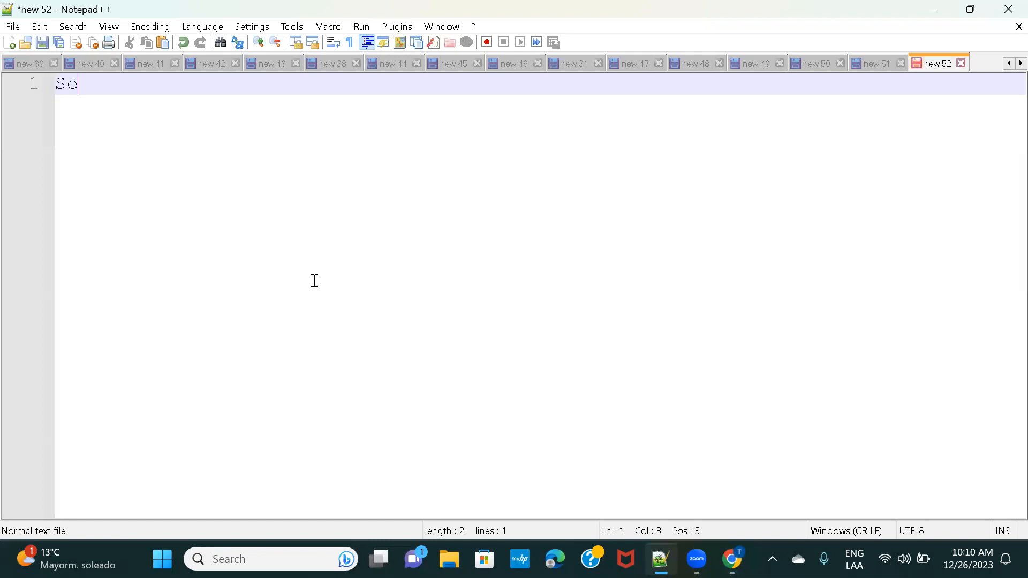
{"action": "type", "text": "lect id,nam"}
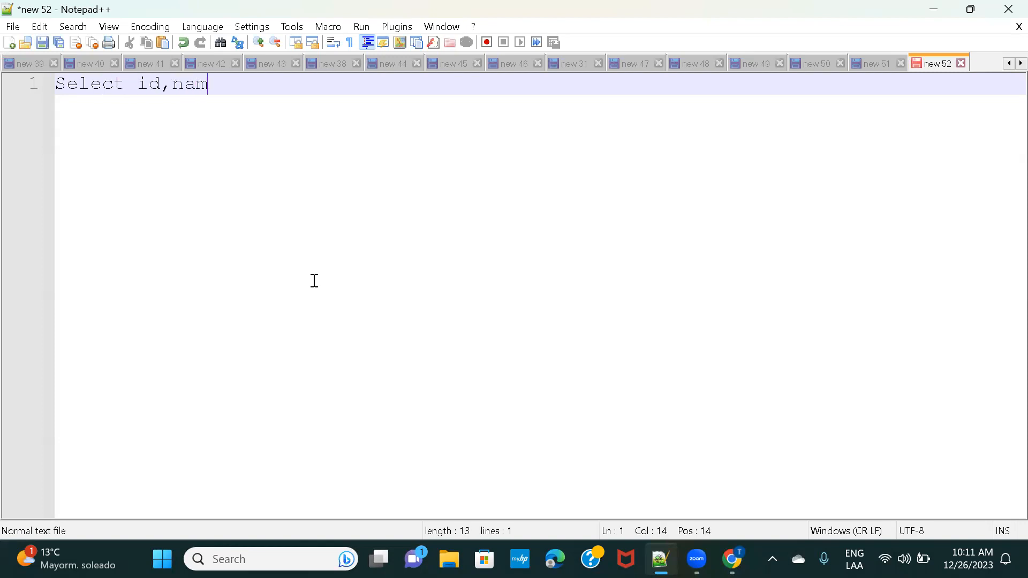
{"action": "type", "text": "e,industry f"}
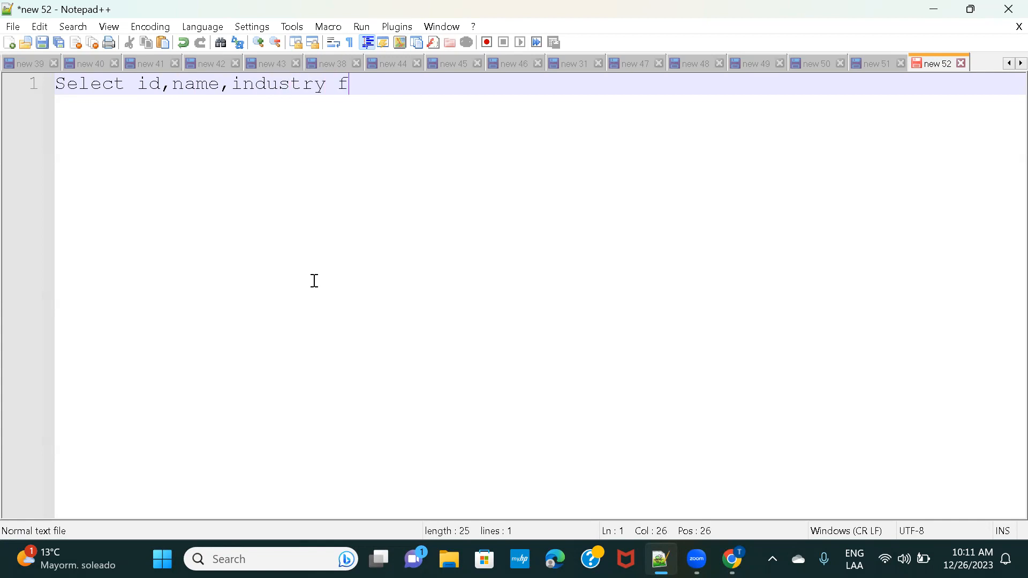
{"action": "type", "text": "rom Account"}
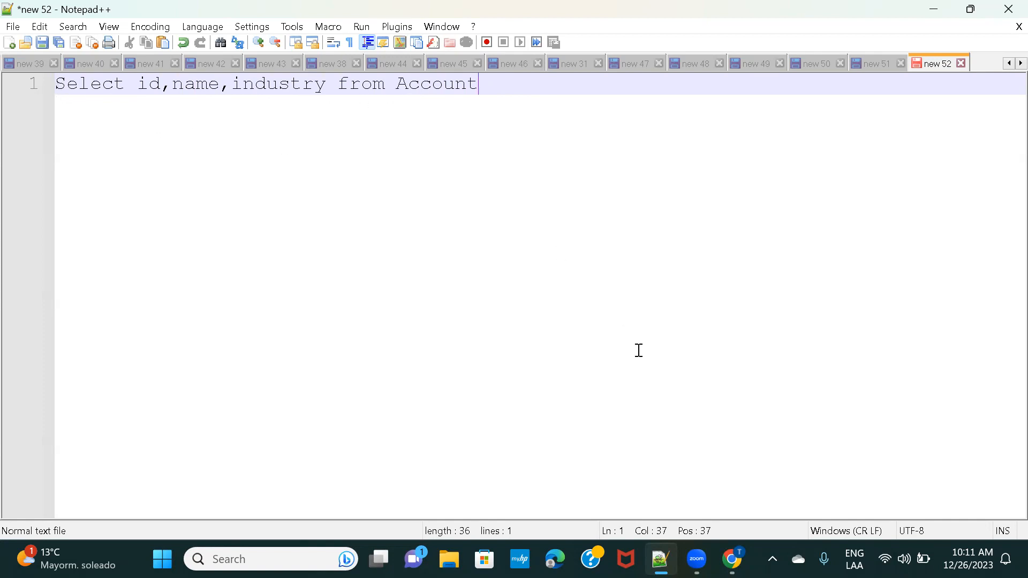
Return to the DataRaptor in Chrome and add an extract step for the Account object with output path Details
{"action": "left_click", "coordinate": [732, 558]}
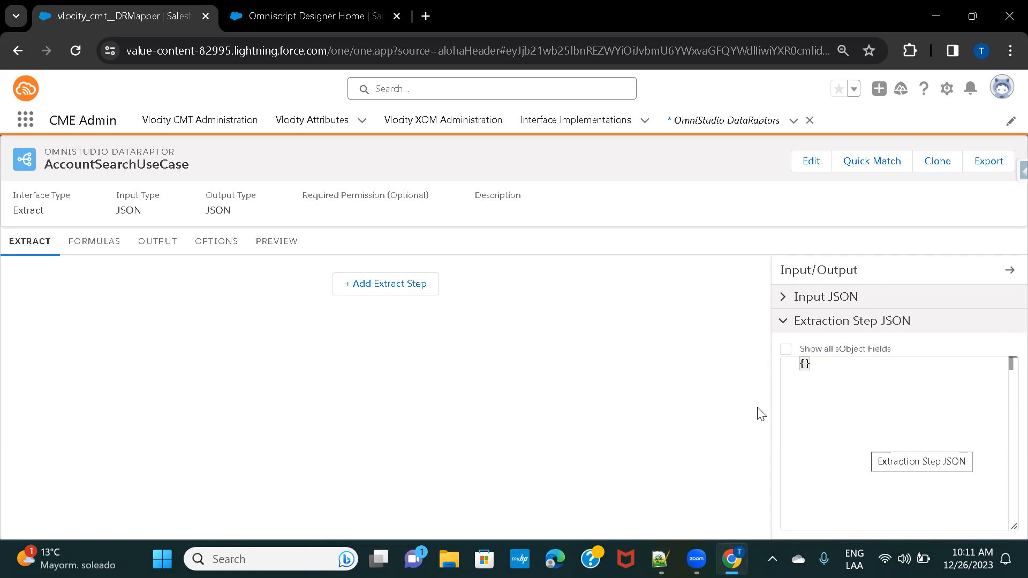
{"action": "left_click", "coordinate": [385, 296]}
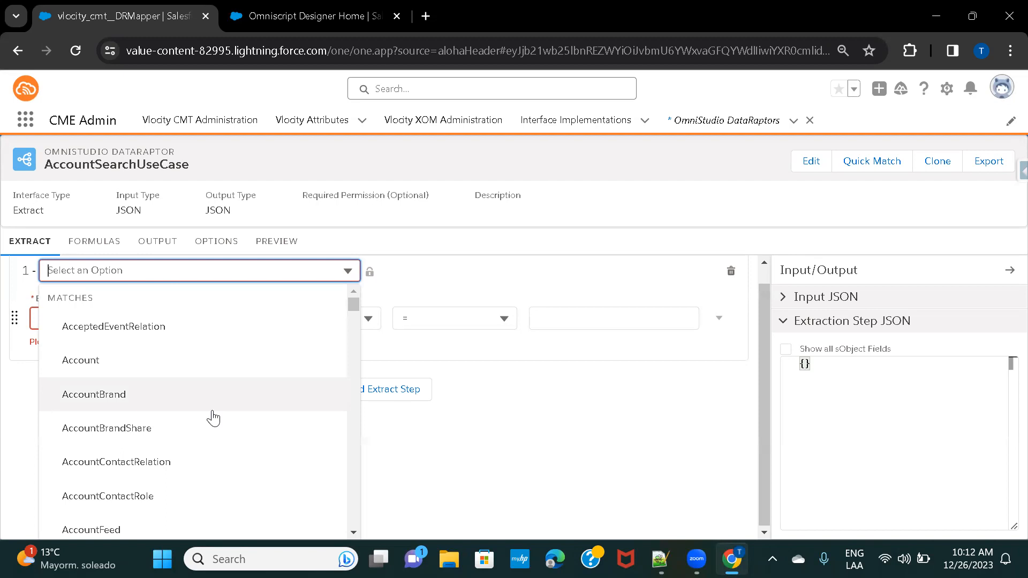
{"action": "left_click", "coordinate": [72, 363]}
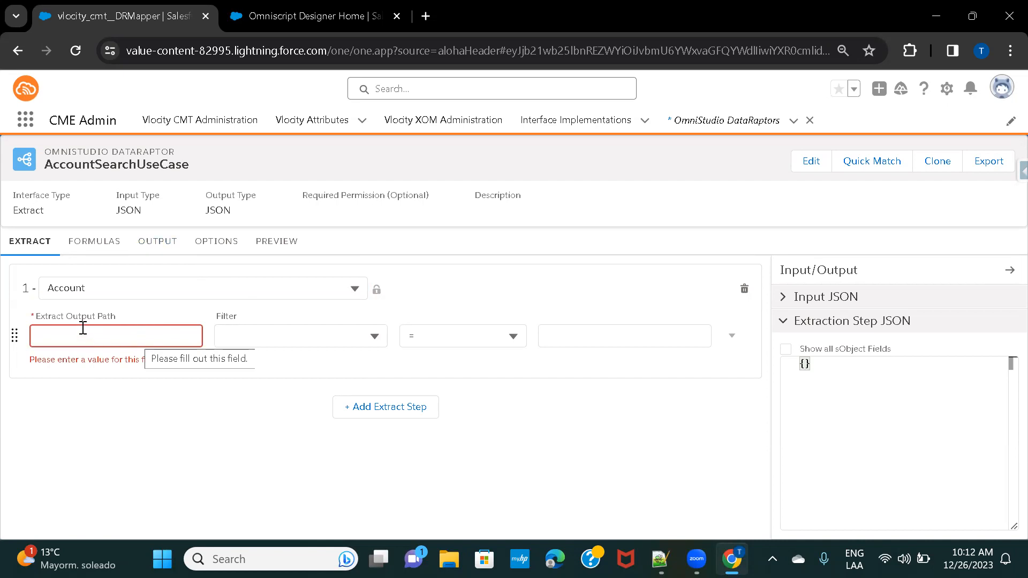
{"action": "left_click", "coordinate": [142, 333]}
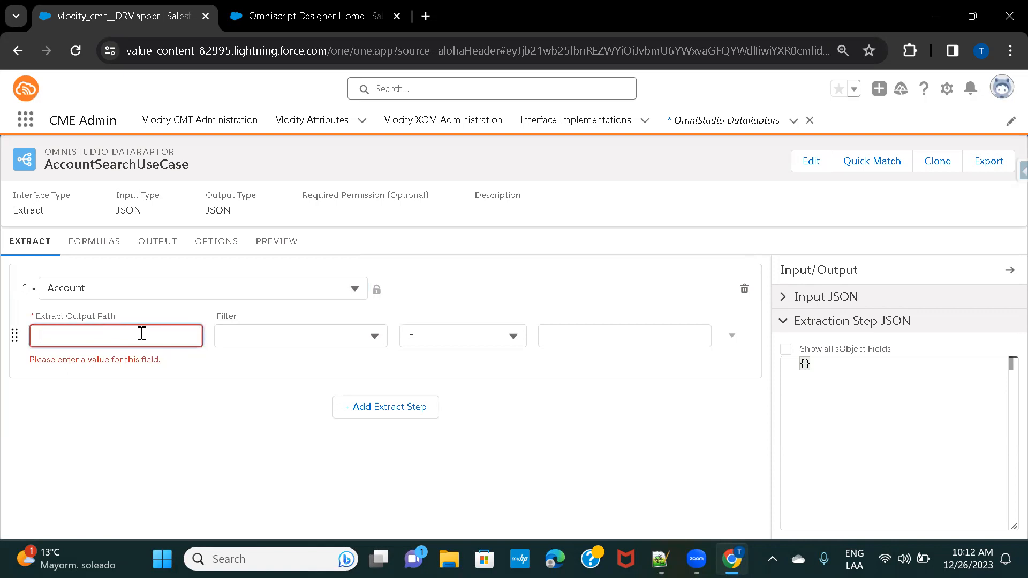
{"action": "type", "text": "Details"}
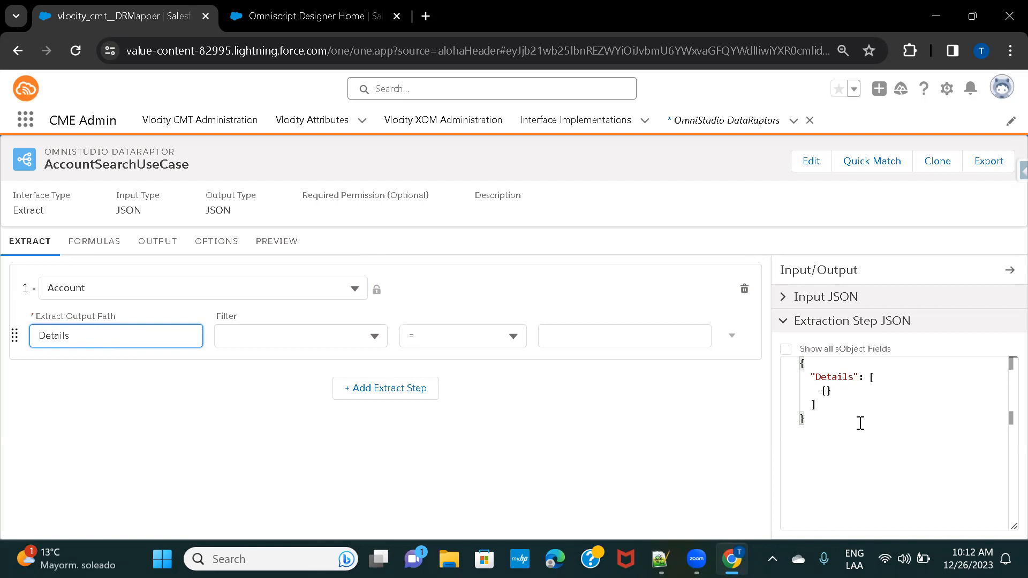
{"action": "double_click", "coordinate": [838, 378]}
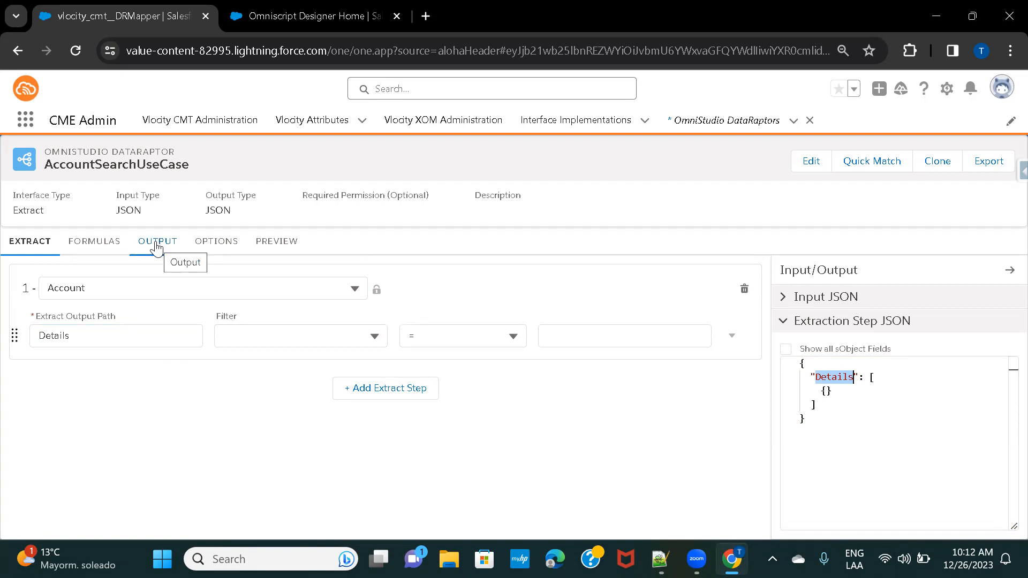
Check the query in Notepad++ and, back in Chrome, set the Account step's extract output path to Account
{"action": "left_click", "coordinate": [660, 558]}
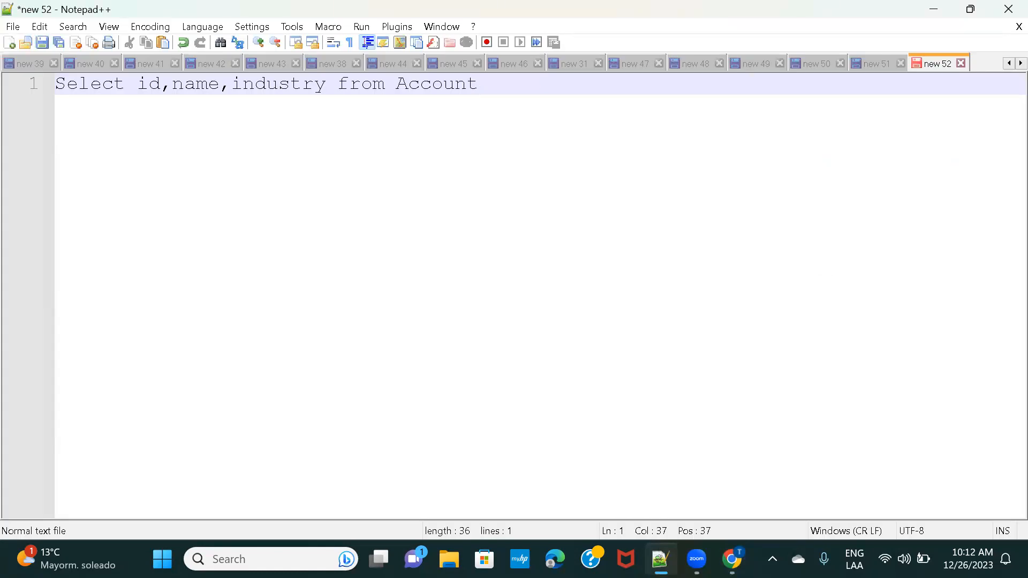
{"action": "key", "text": "alt+Tab"}
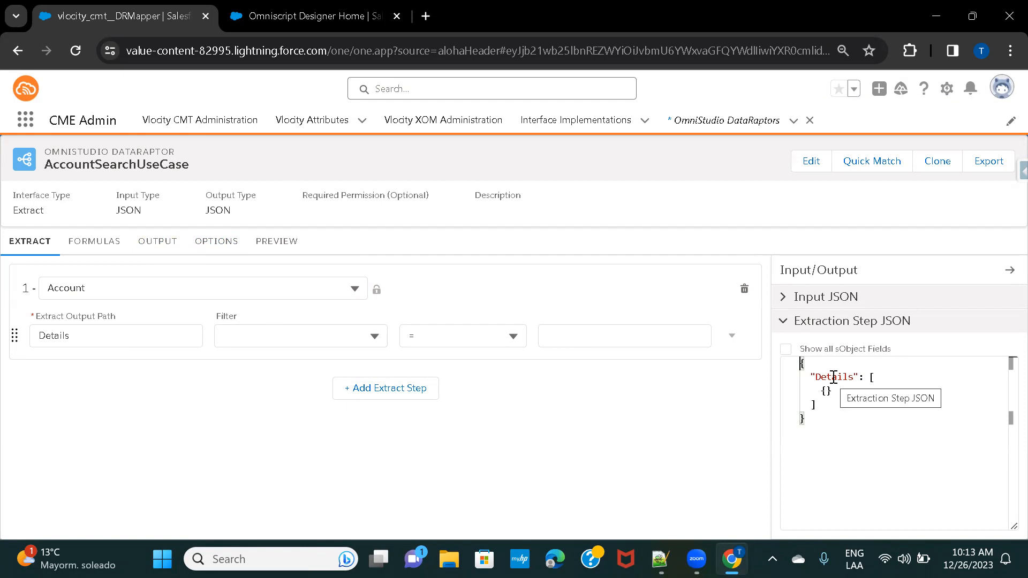
{"action": "double_click", "coordinate": [75, 335]}
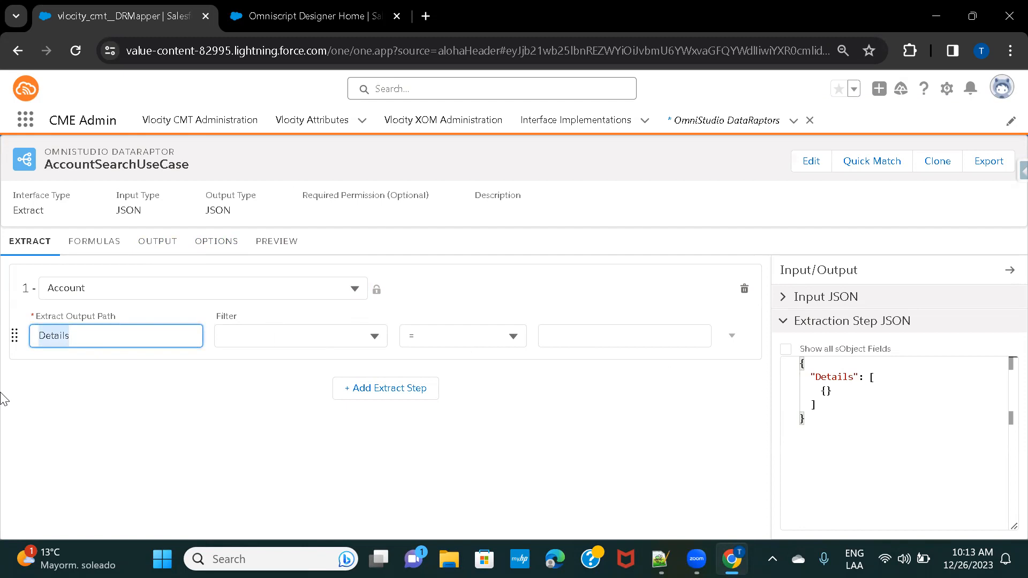
{"action": "type", "text": "Account"}
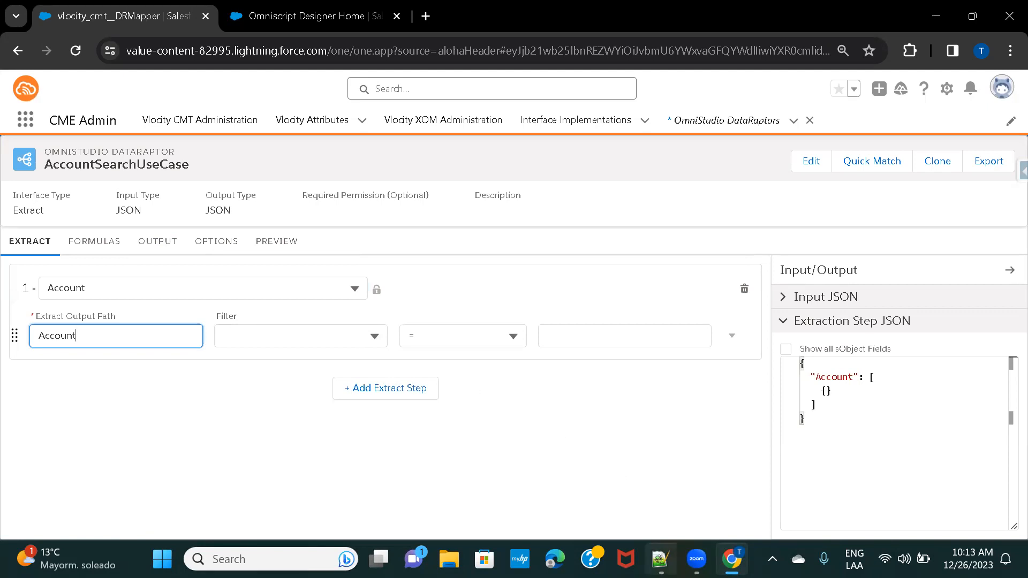
Switch to Notepad++ and extend the Account query with the condition where name like '%media%'
{"action": "left_click", "coordinate": [660, 559]}
{"action": "type", "text": "w"}
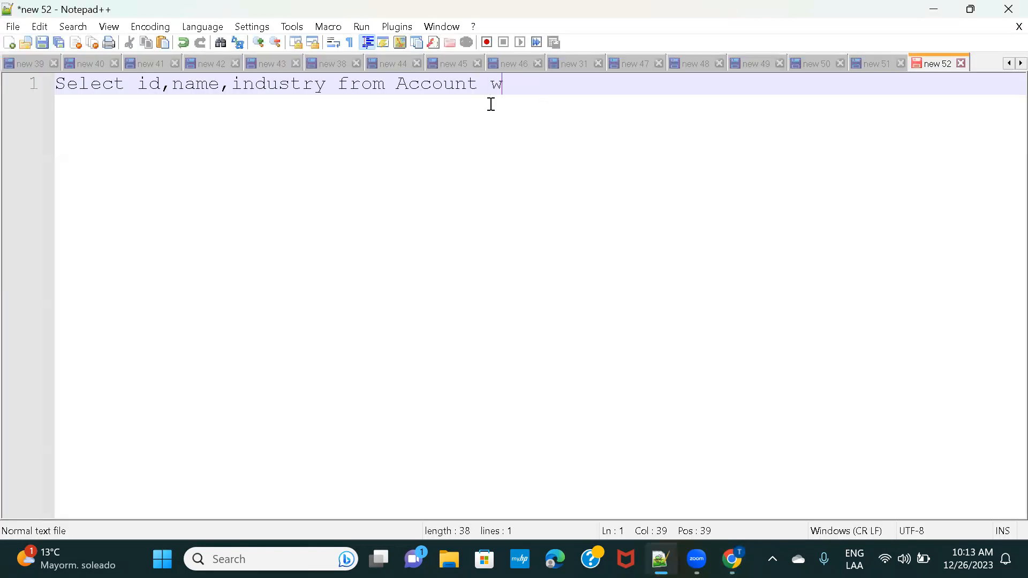
{"action": "type", "text": "here n"}
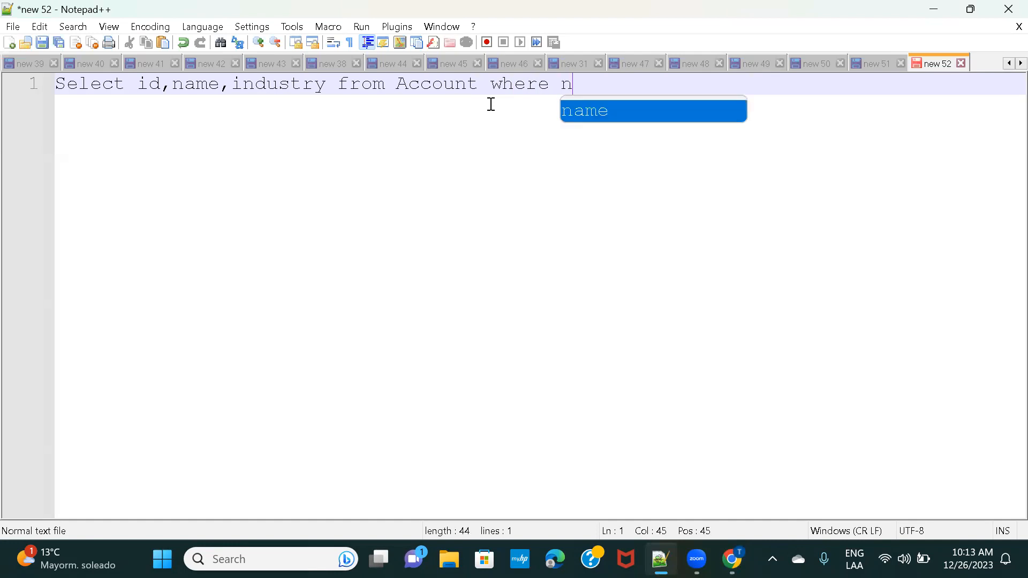
{"action": "type", "text": "ame like "}
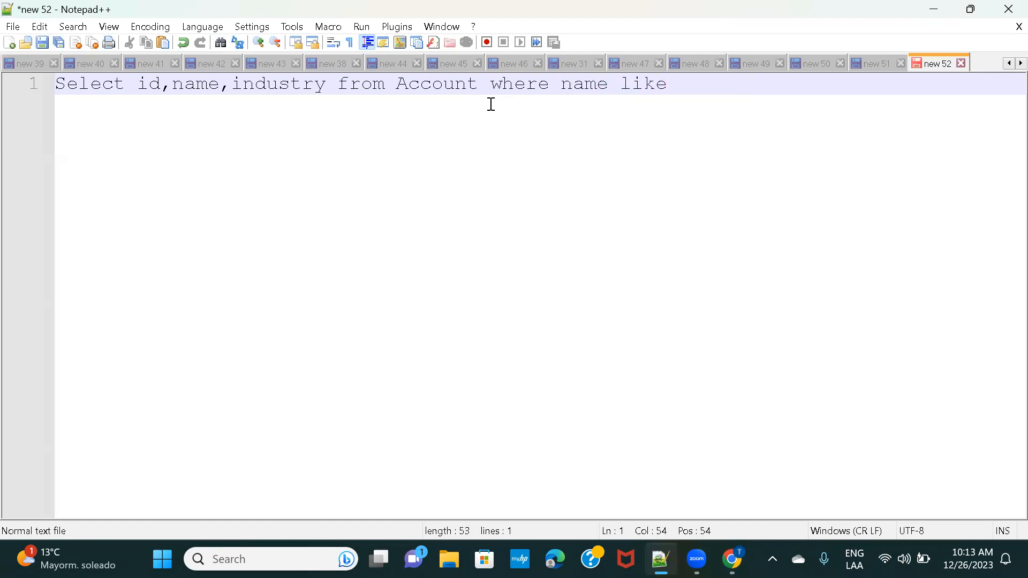
{"action": "type", "text": "%"}
{"action": "key", "text": "BackSpace"}
{"action": "type", "text": "''"}
{"action": "key", "text": "Left"}
{"action": "type", "text": "%media%"}
Back in Chrome, filter the Account extract step on Name with the LIKE operator and the value name
{"action": "left_click", "coordinate": [732, 559]}
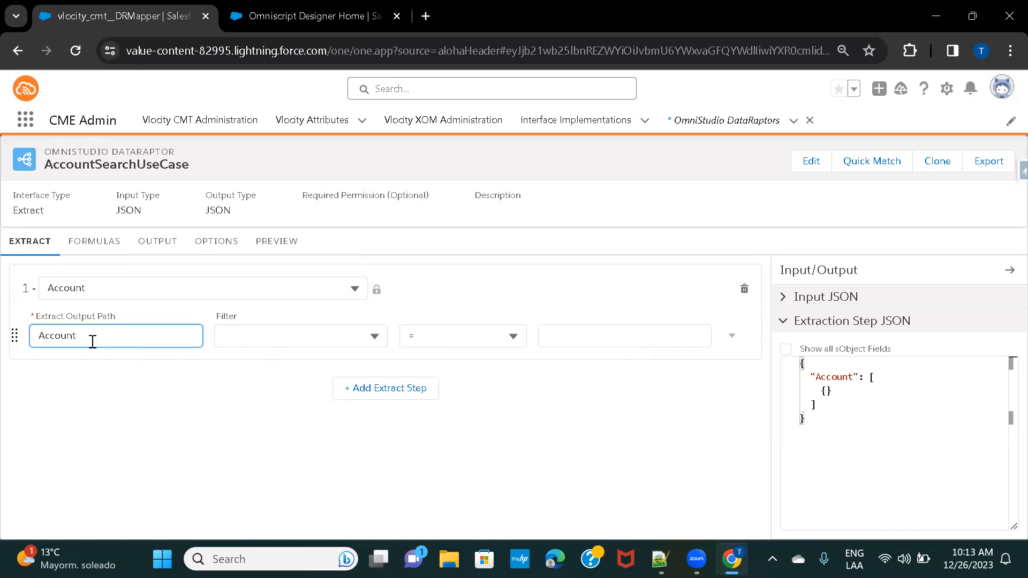
{"action": "left_click", "coordinate": [300, 333]}
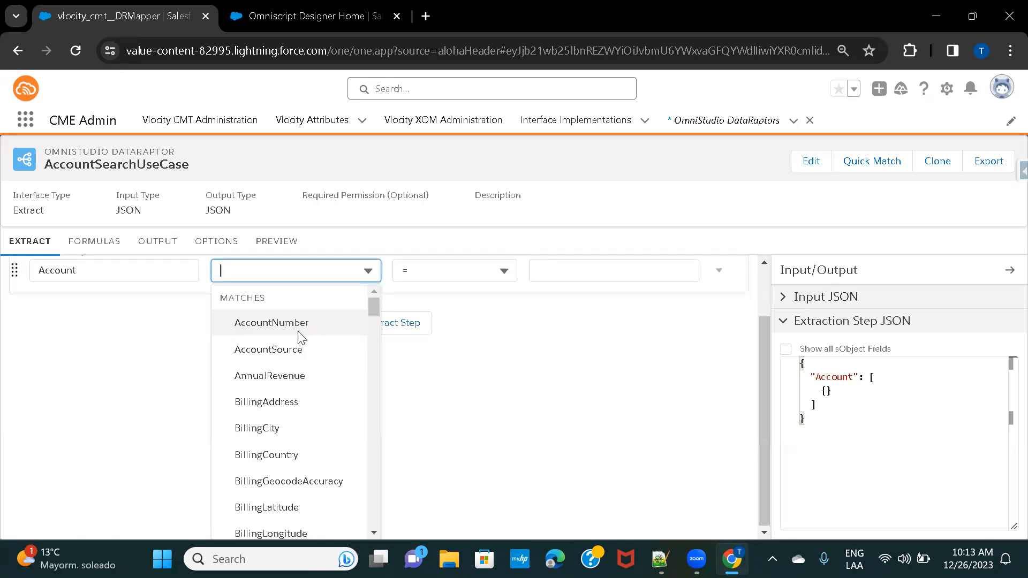
{"action": "type", "text": "name"}
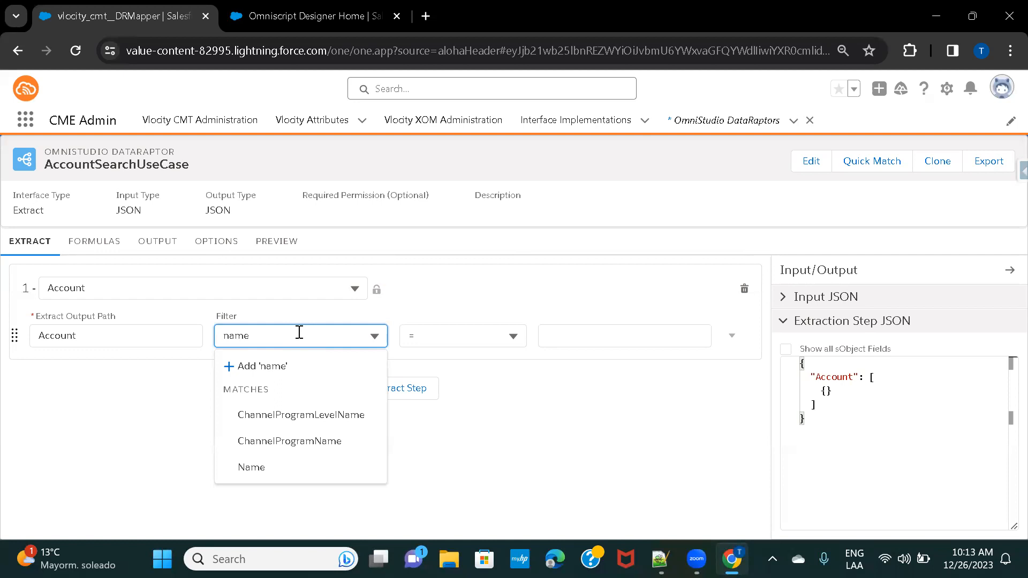
{"action": "left_click", "coordinate": [262, 467]}
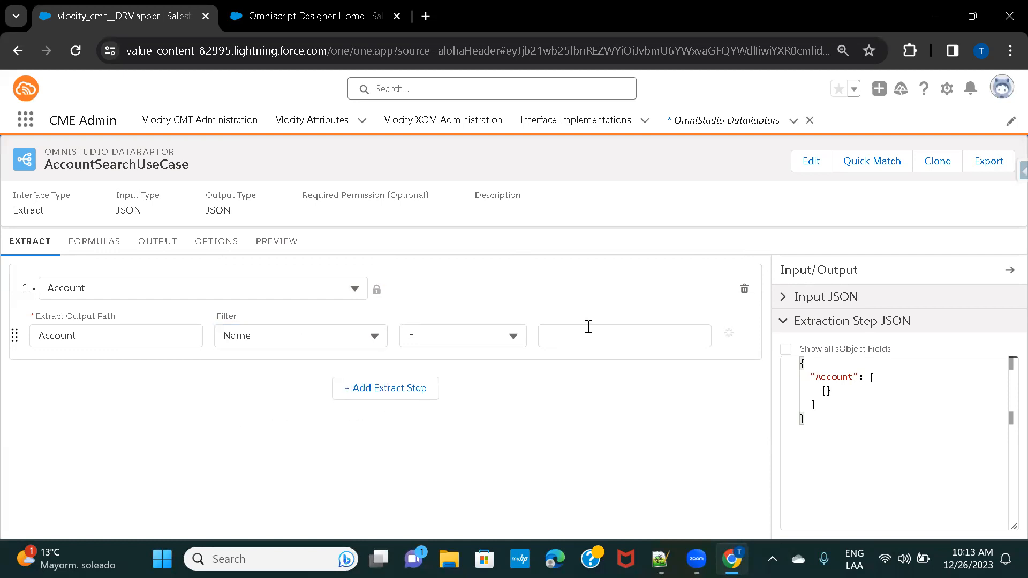
{"action": "left_click", "coordinate": [509, 338]}
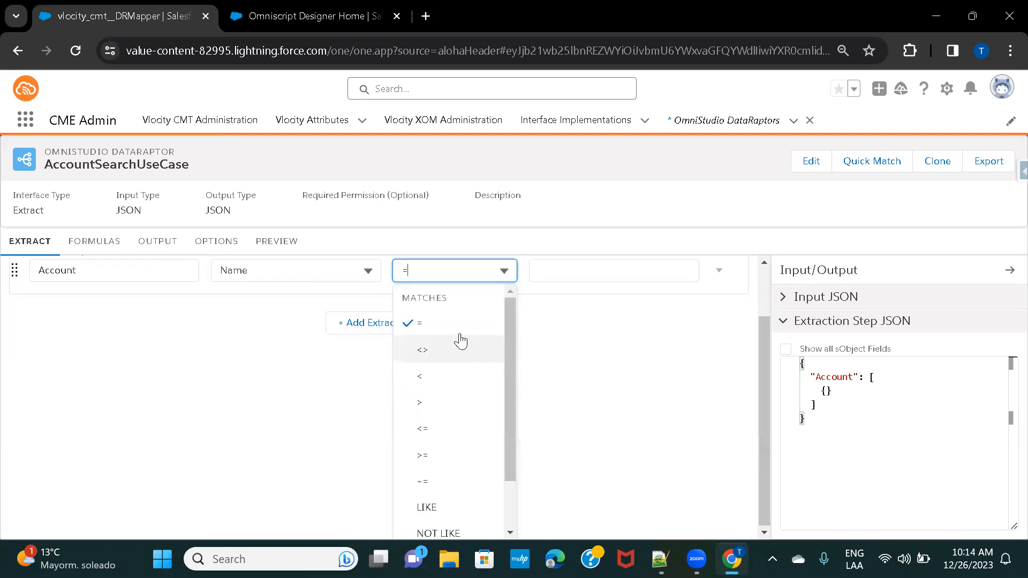
{"action": "scroll", "coordinate": [441, 479], "scroll_direction": "down", "scroll_amount": 1}
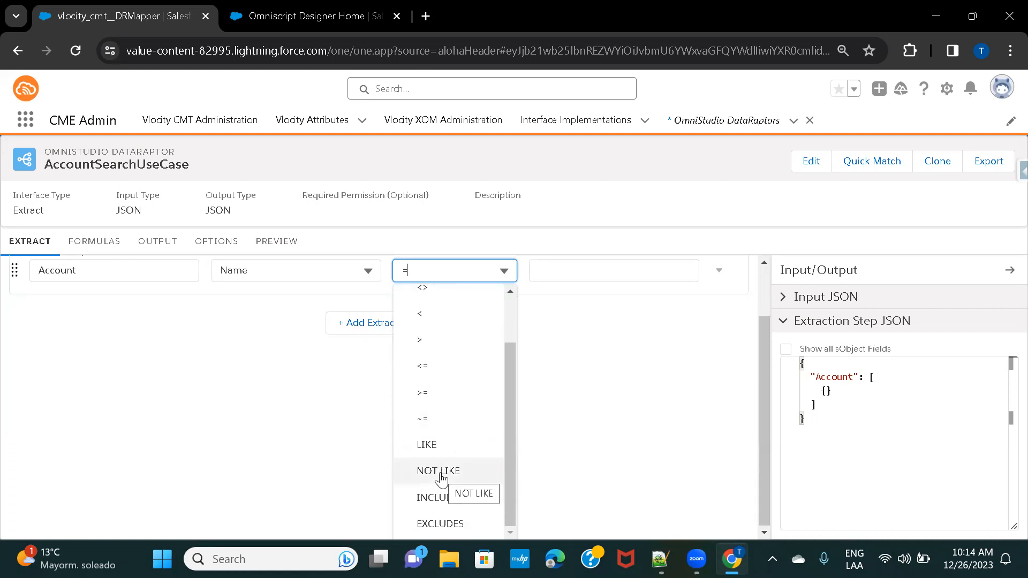
{"action": "left_click", "coordinate": [439, 450]}
{"action": "left_click", "coordinate": [605, 333]}
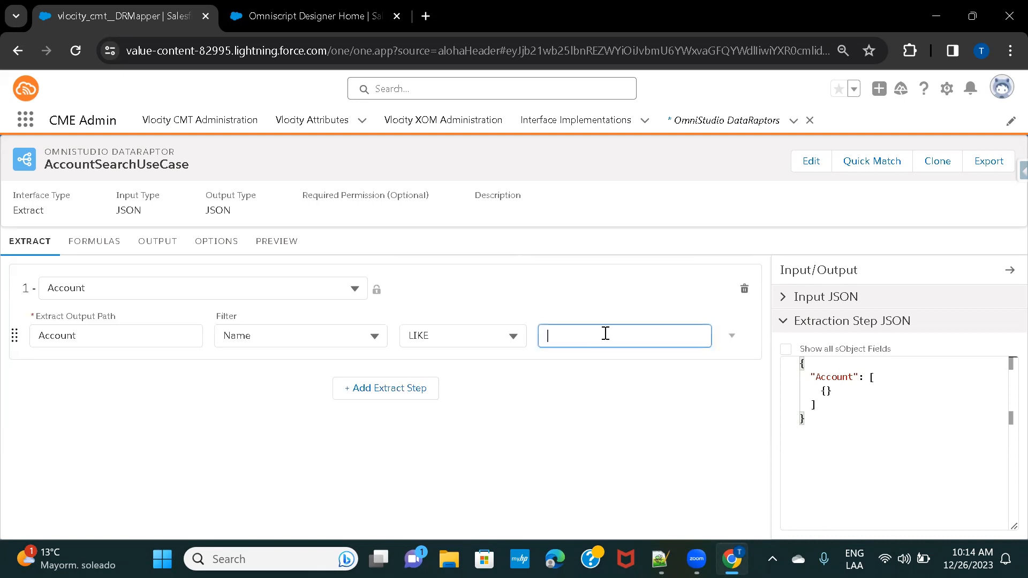
{"action": "type", "text": "name"}
Switch to Notepad++ and copy the quoted '%media%' text from the end of the query
{"action": "left_click", "coordinate": [661, 559]}
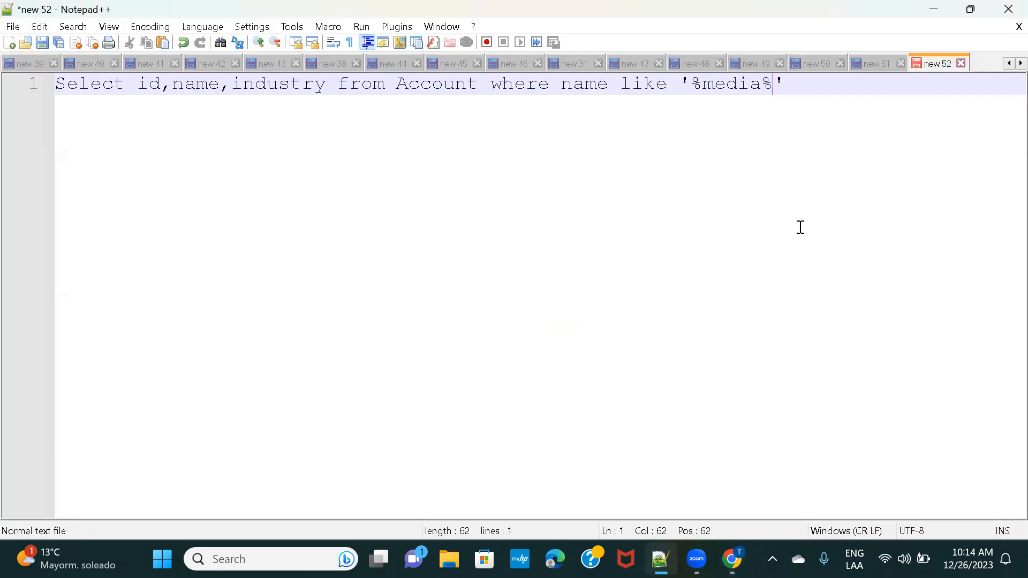
{"action": "double_click", "coordinate": [738, 84]}
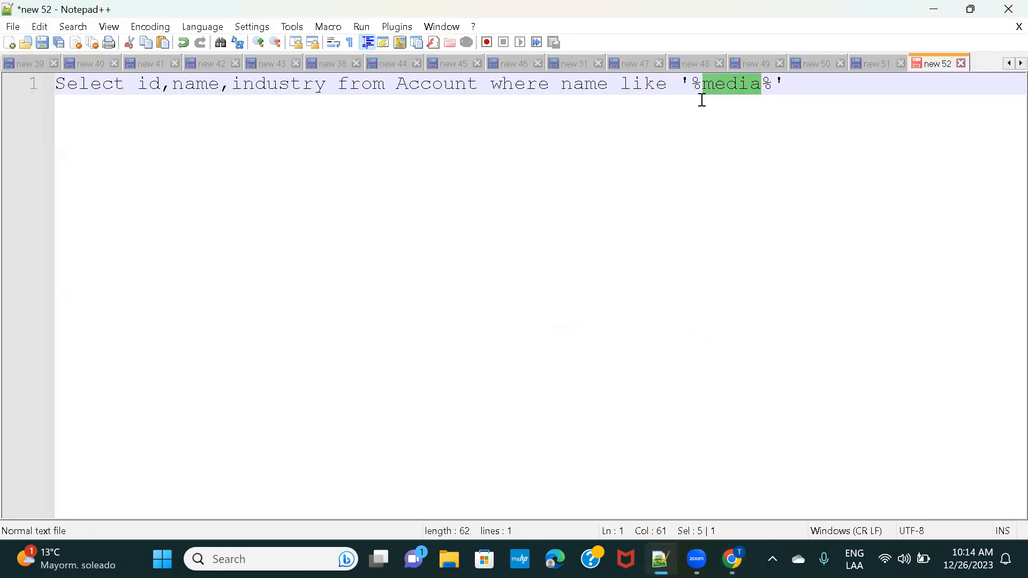
{"action": "key", "text": "End"}
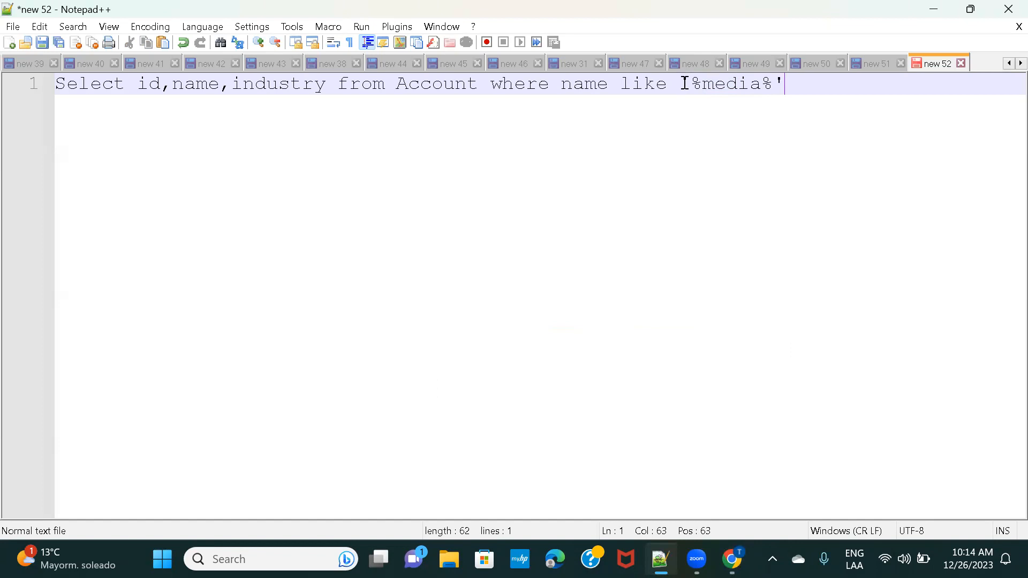
{"action": "left_click_drag", "start_coordinate": [681, 83], "coordinate": [791, 84]}
{"action": "key", "text": "ctrl+c"}
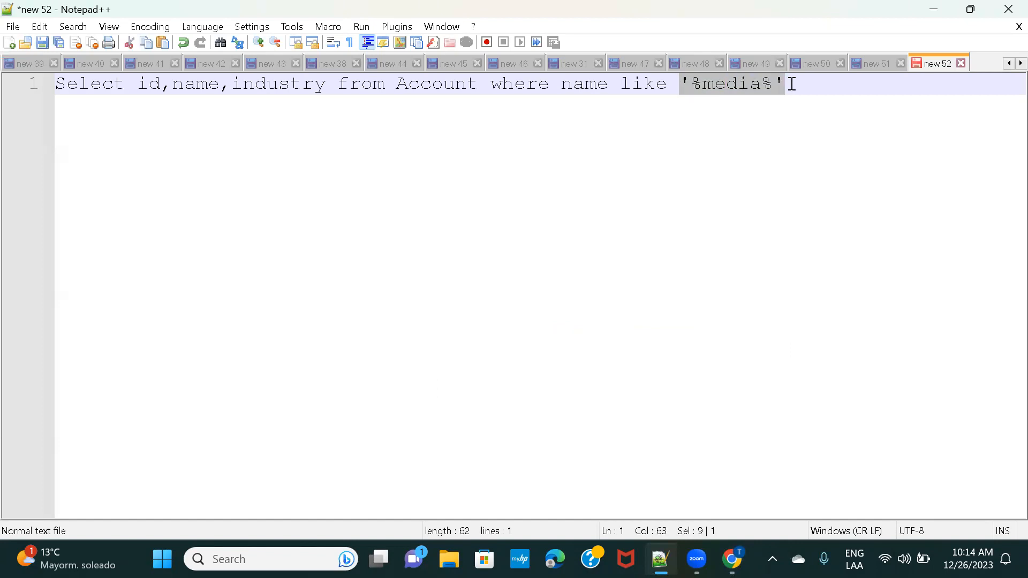
Return to Chrome, replace the Name filter's value with the copied text and strip its percent signs to leave 'media'
{"action": "left_click", "coordinate": [732, 559]}
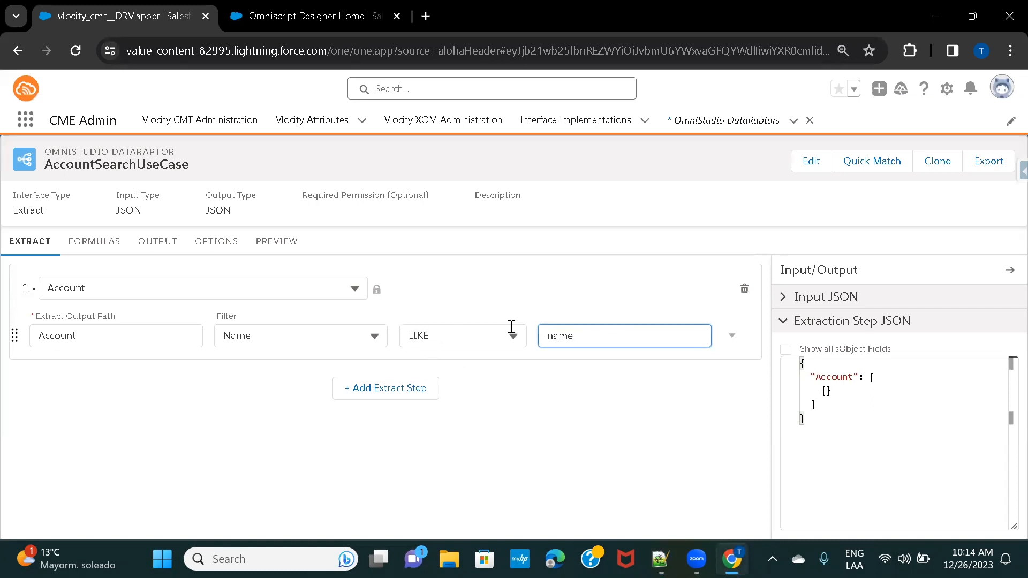
{"action": "double_click", "coordinate": [600, 341]}
{"action": "key", "text": "ctrl+v"}
{"action": "key", "text": "BackSpace"}
{"action": "left_click", "coordinate": [560, 336]}
{"action": "key", "text": "BackSpace"}
{"action": "key", "text": "BackSpace"}
{"action": "double_click", "coordinate": [561, 335]}
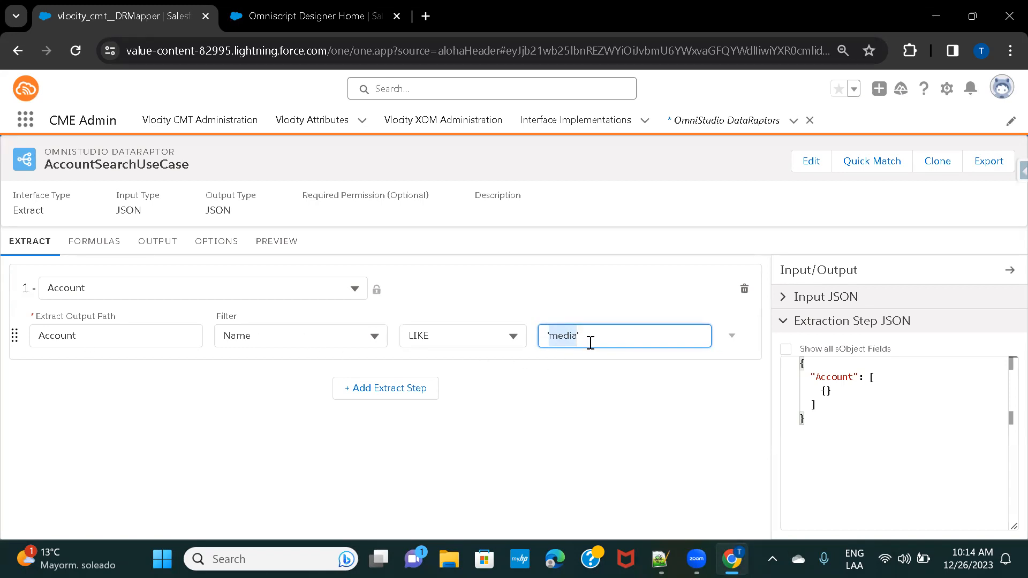
Review in Notepad++ which fields the query selects between Select and from
{"action": "left_click", "coordinate": [660, 559]}
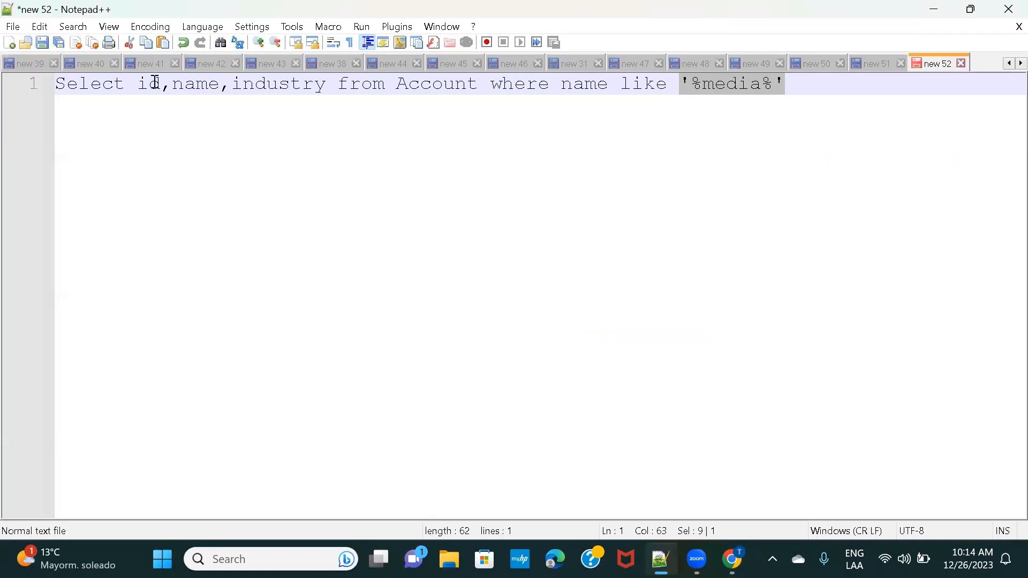
{"action": "double_click", "coordinate": [88, 85]}
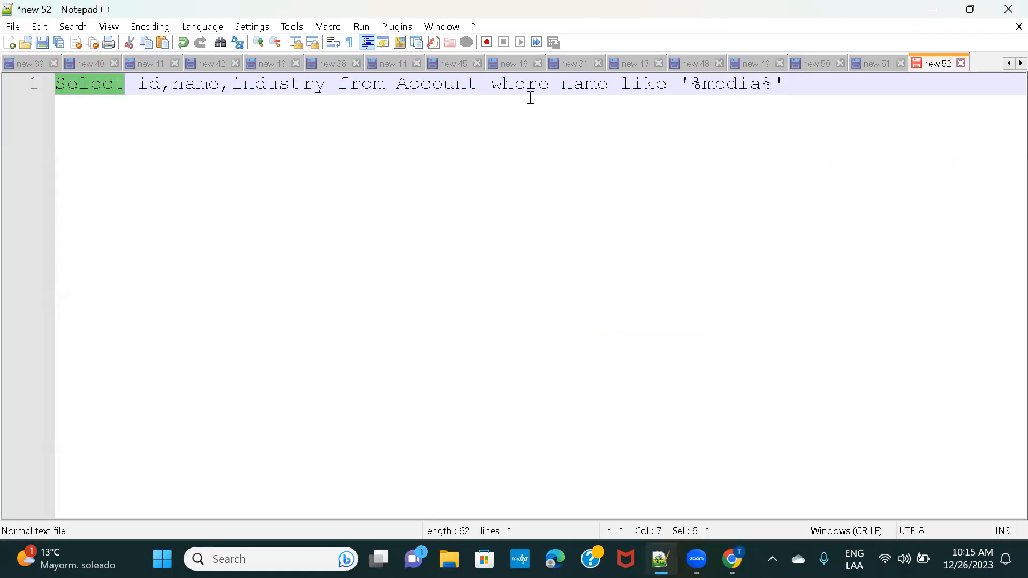
{"action": "double_click", "coordinate": [142, 88]}
{"action": "left_click_drag", "start_coordinate": [302, 99], "coordinate": [337, 90]}
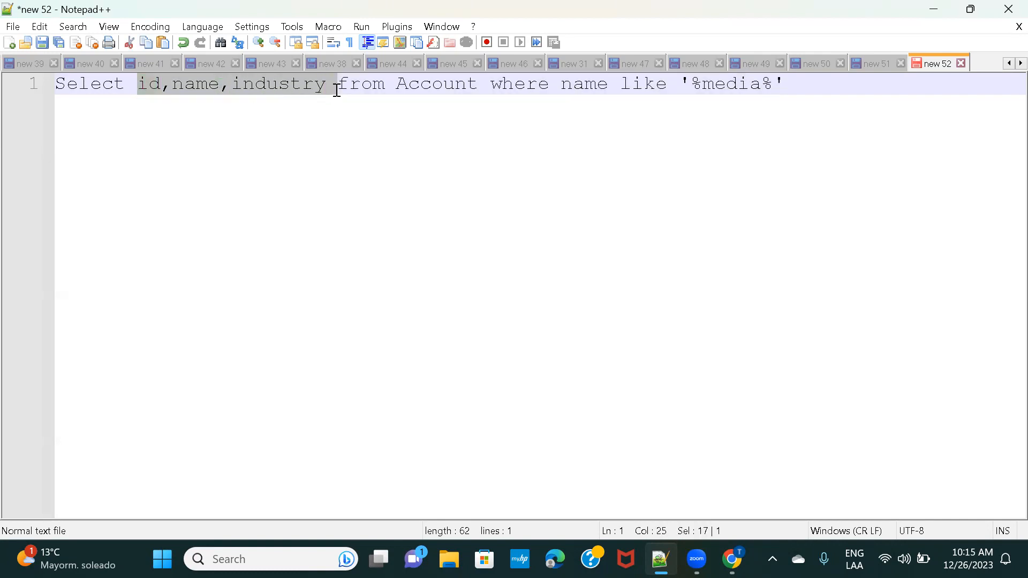
Back in Chrome, add an output mapping from the extract path Account:Id to the output path AccountId
{"action": "left_click", "coordinate": [741, 562]}
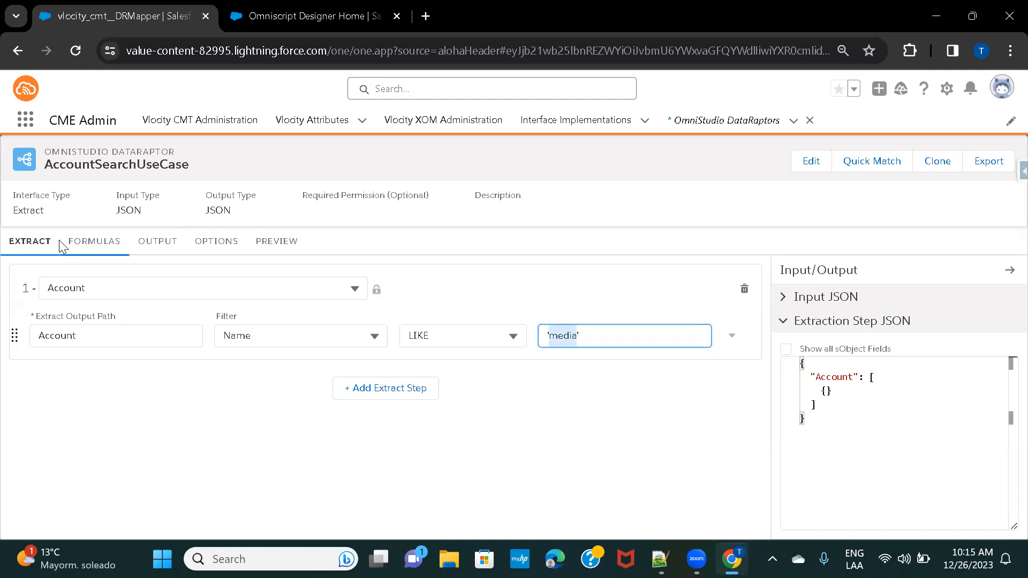
{"action": "left_click", "coordinate": [160, 251]}
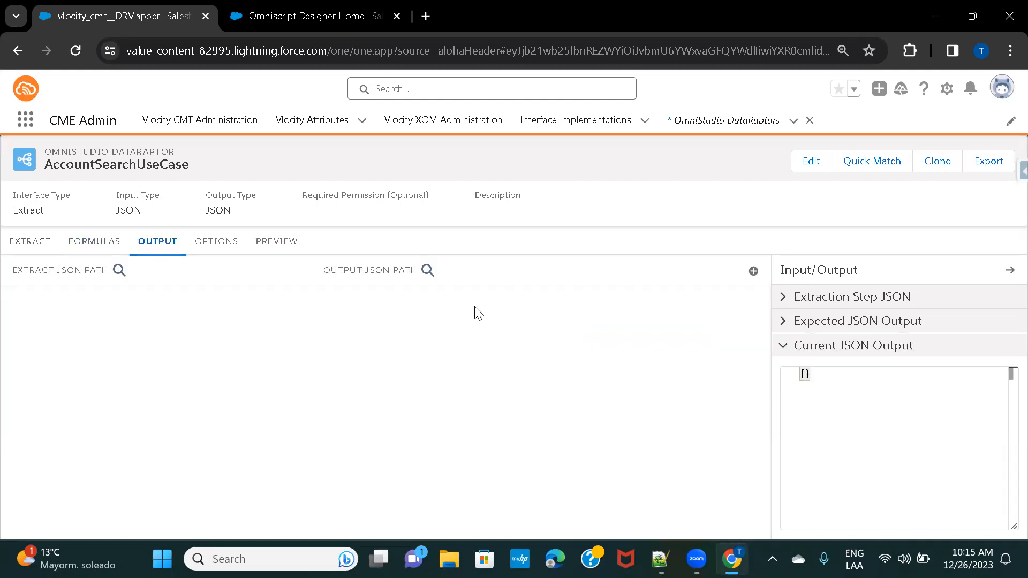
{"action": "left_click", "coordinate": [752, 272]}
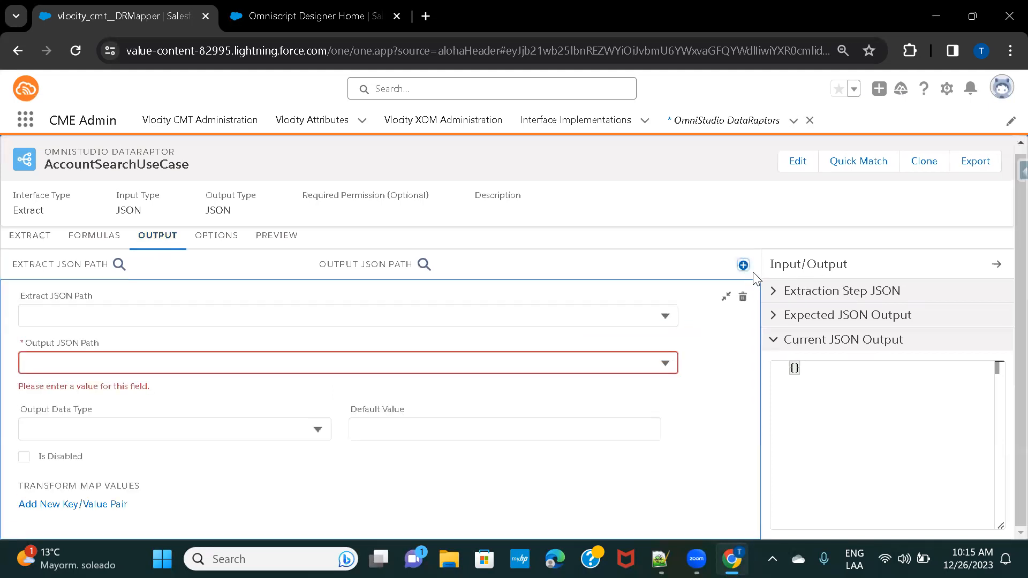
{"action": "left_click", "coordinate": [110, 312]}
{"action": "type", "text": "id"}
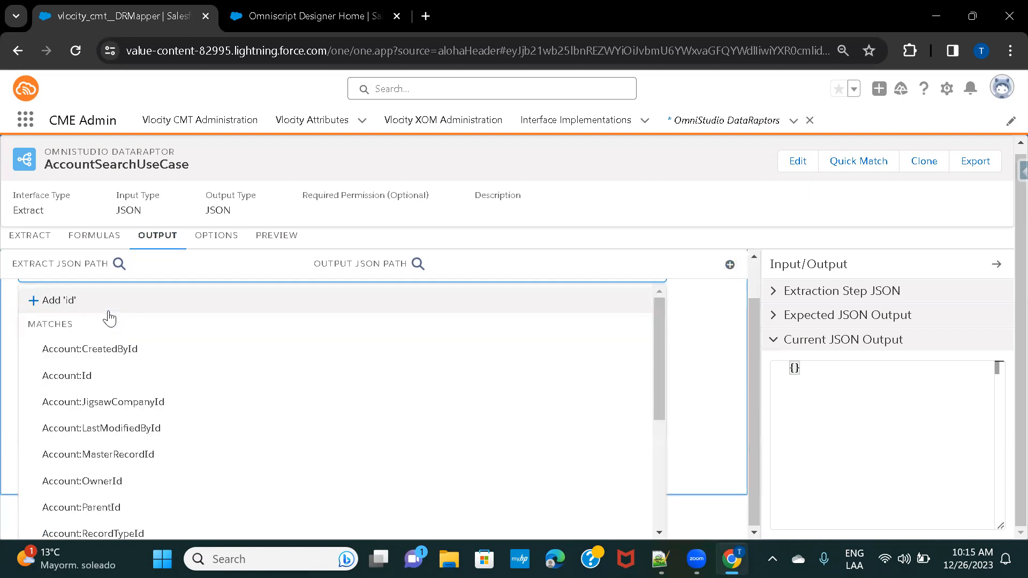
{"action": "left_click", "coordinate": [84, 380]}
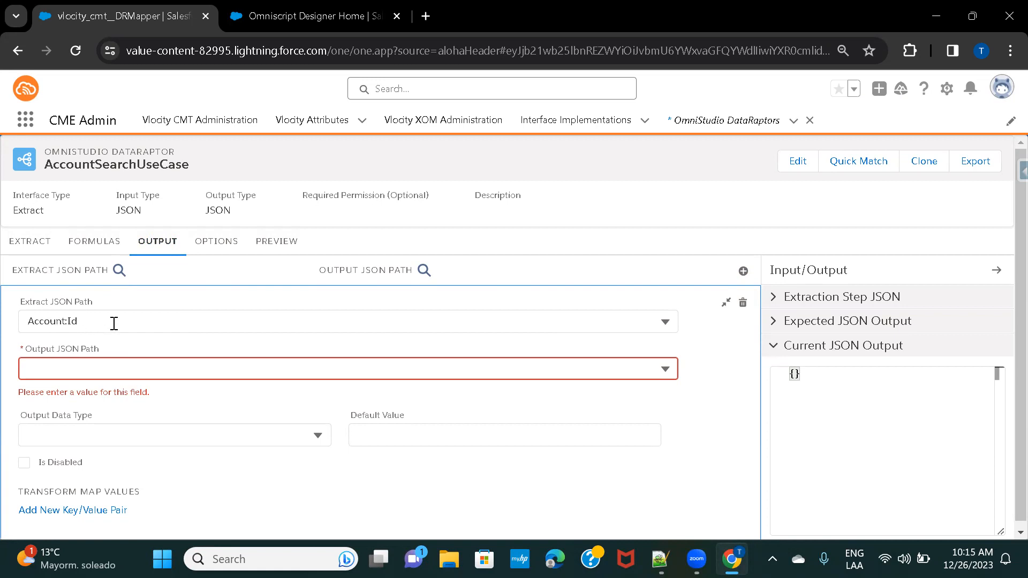
{"action": "left_click", "coordinate": [78, 366]}
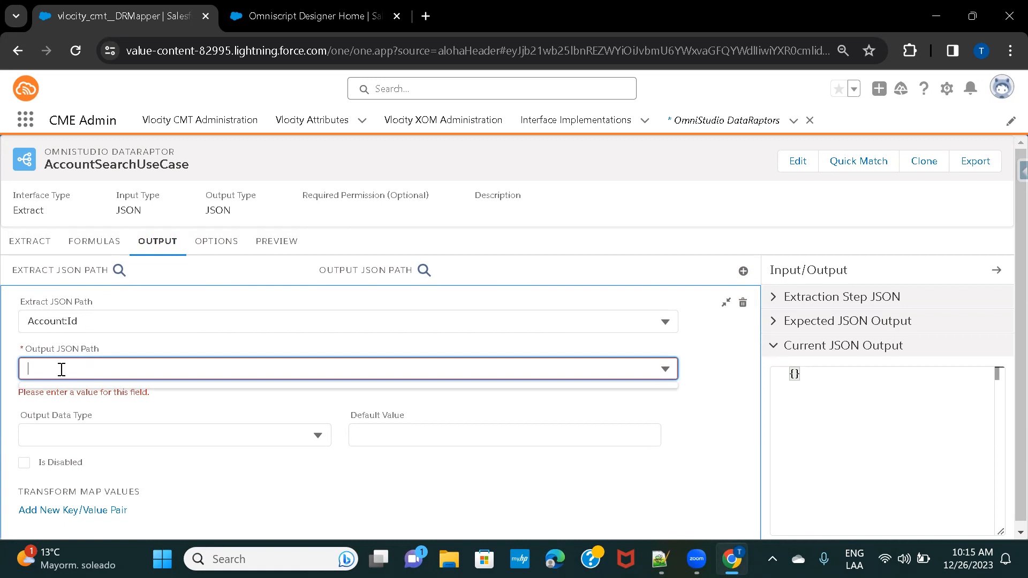
{"action": "type", "text": "Account"}
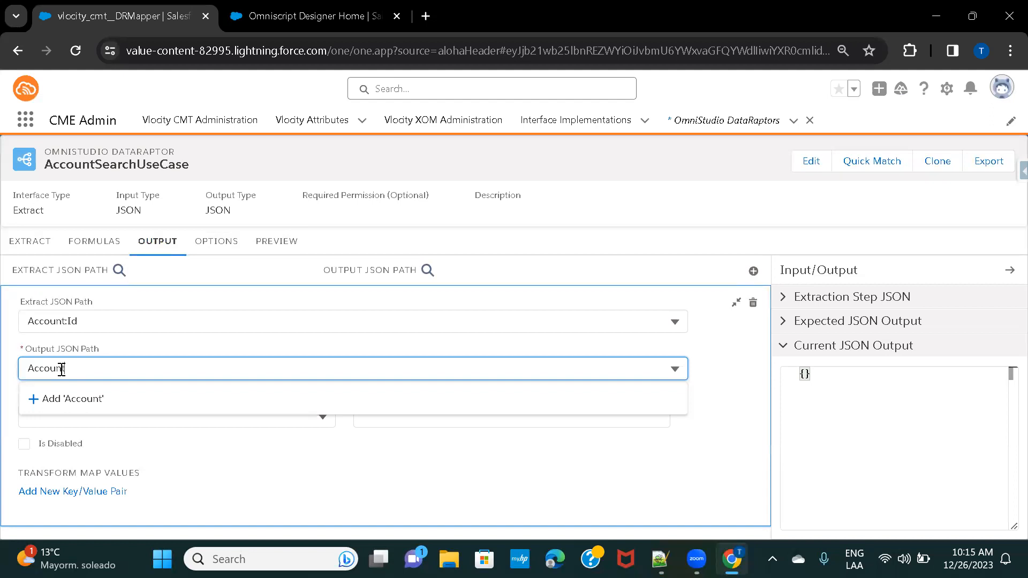
{"action": "type", "text": "Id"}
{"action": "left_click", "coordinate": [106, 400]}
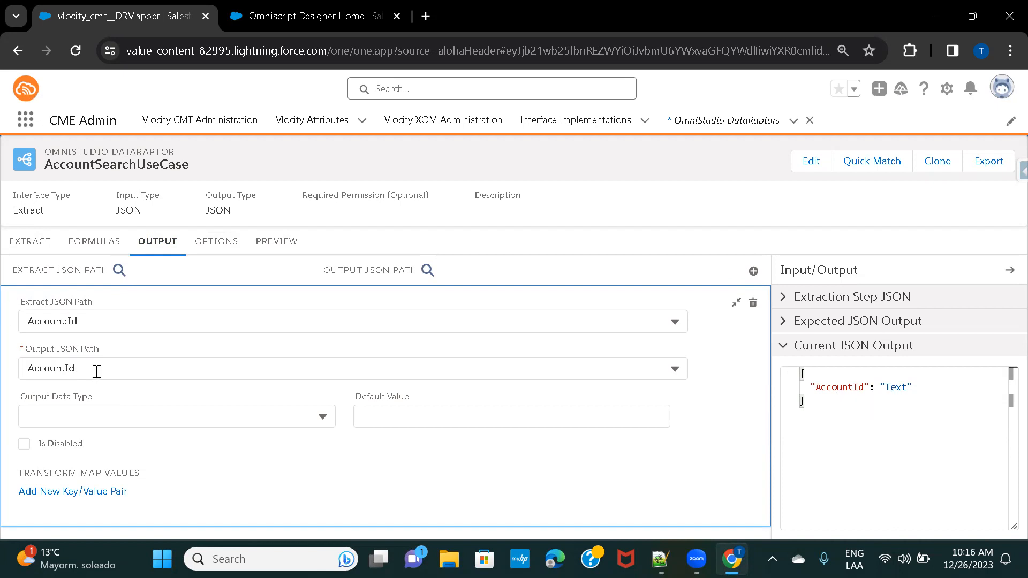
Shorten the output JSON path of the Account:Id mapping to AccId
{"action": "left_click", "coordinate": [66, 368]}
{"action": "key", "text": "BackSpace"}
{"action": "key", "text": "BackSpace"}
{"action": "key", "text": "BackSpace"}
{"action": "key", "text": "BackSpace"}
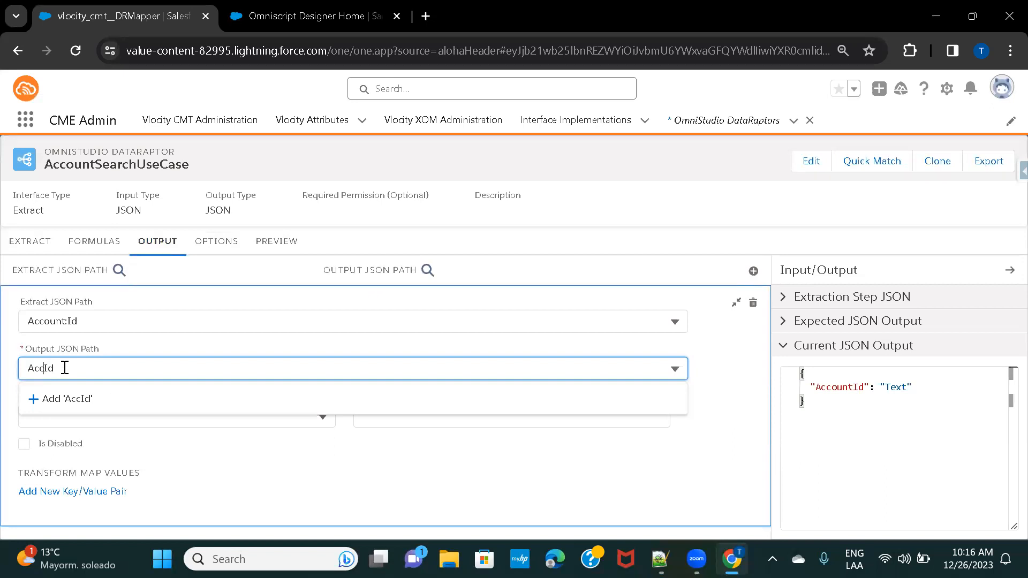
{"action": "left_click", "coordinate": [124, 404]}
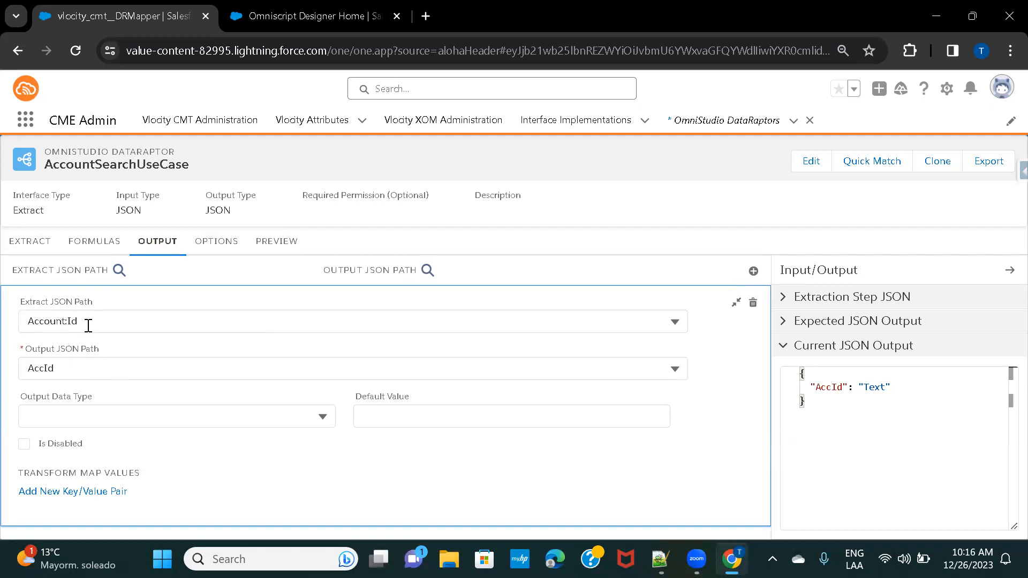
Change the Account:Id mapping's output JSON path back to AccountId
{"action": "left_click", "coordinate": [44, 368]}
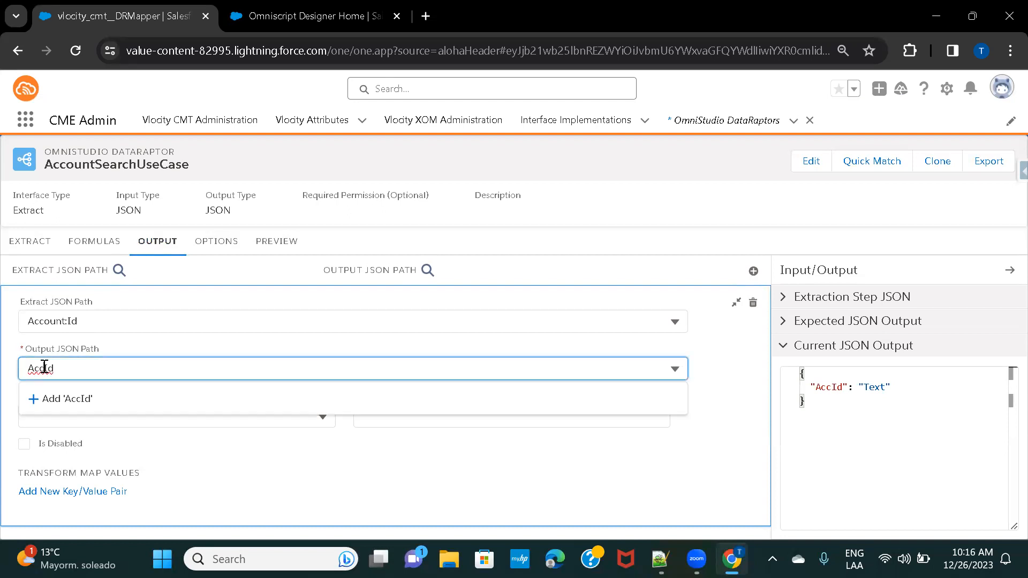
{"action": "type", "text": "ount"}
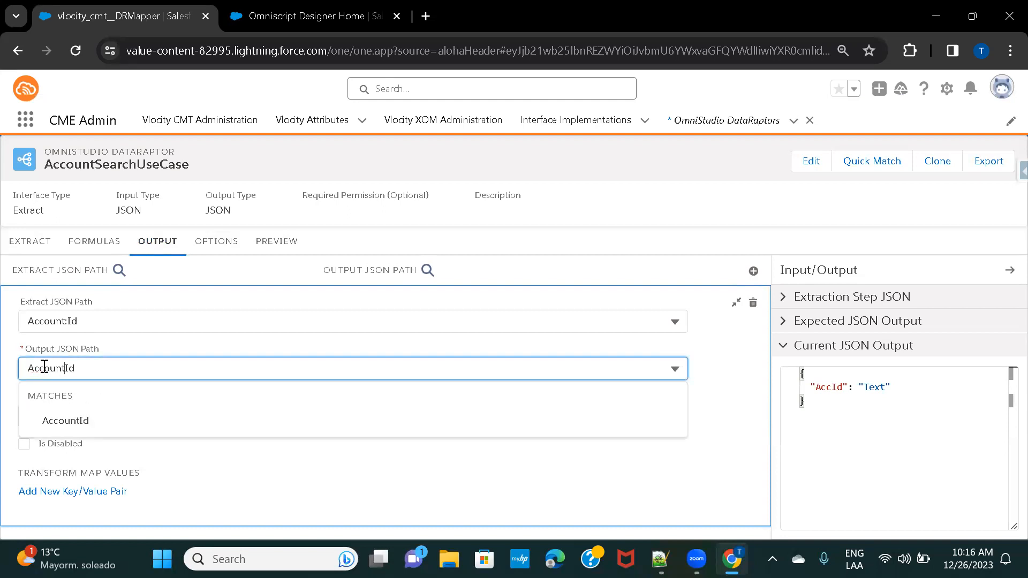
{"action": "left_click", "coordinate": [99, 420]}
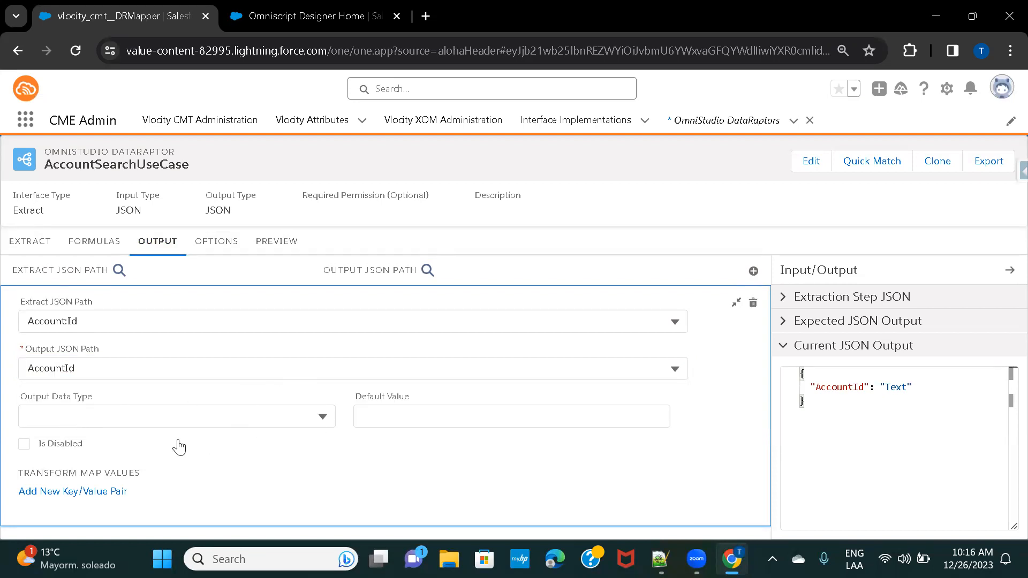
Add an output mapping from the extract path Account:Name to the output path Name
{"action": "left_click", "coordinate": [754, 272]}
{"action": "left_click", "coordinate": [660, 559]}
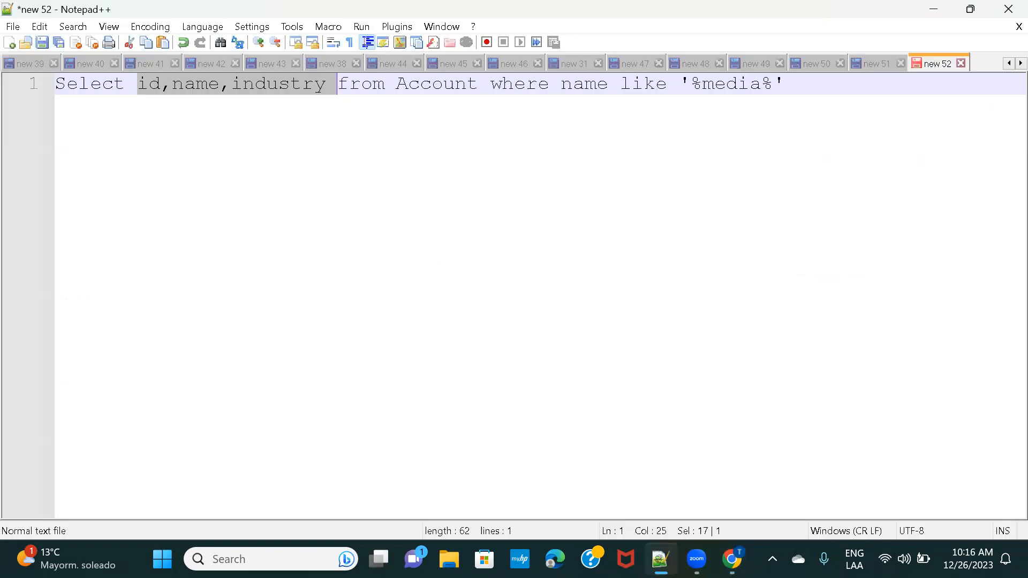
{"action": "key", "text": "alt+Tab"}
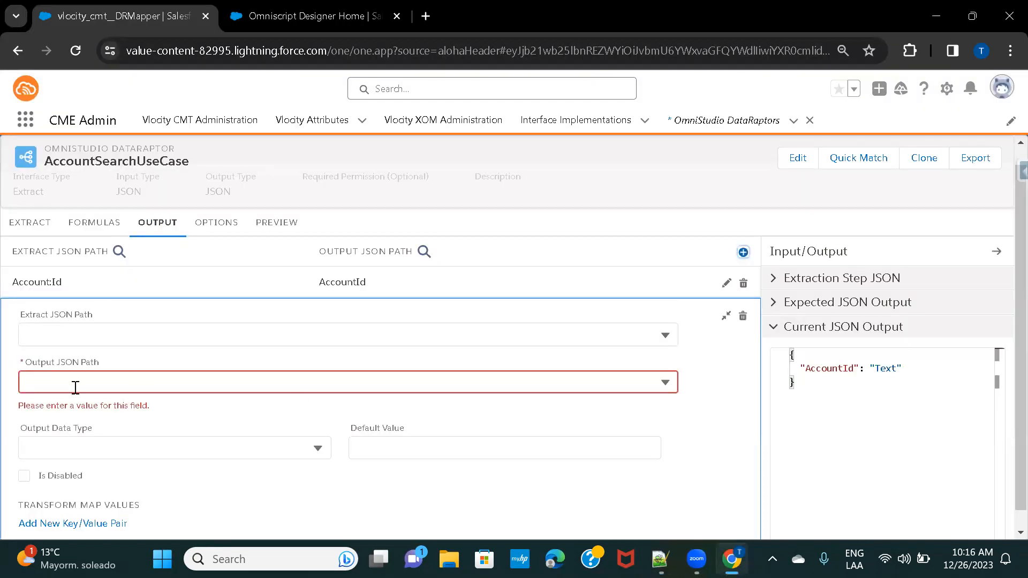
{"action": "left_click", "coordinate": [90, 333]}
{"action": "type", "text": "name"}
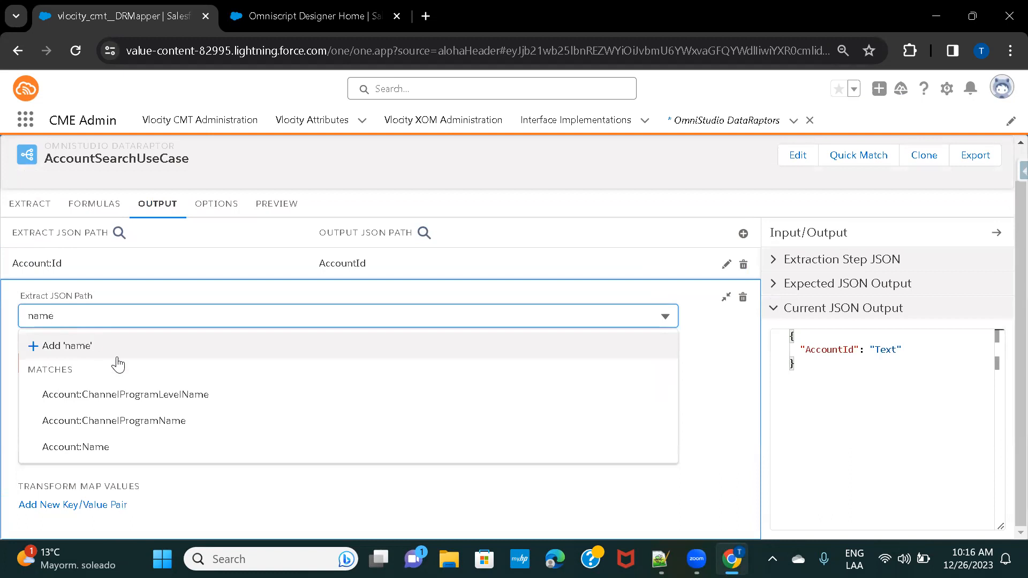
{"action": "left_click", "coordinate": [89, 447]}
{"action": "left_click", "coordinate": [51, 362]}
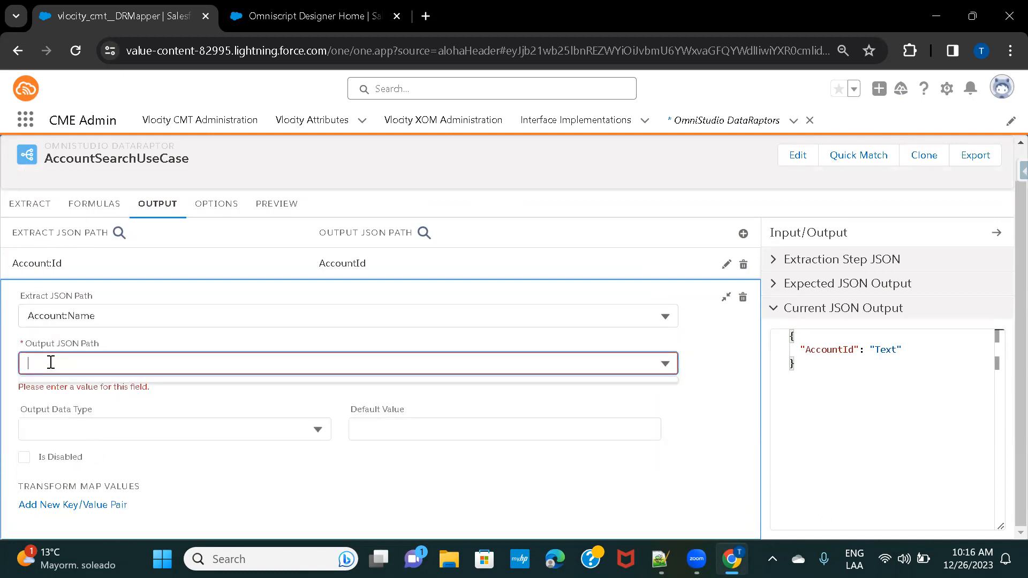
{"action": "type", "text": "Name"}
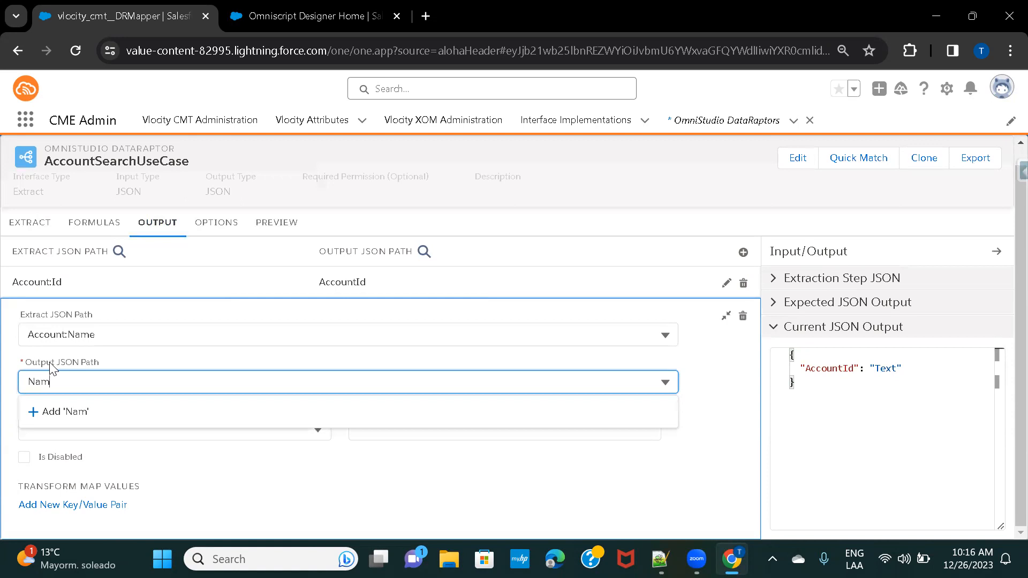
{"action": "left_click", "coordinate": [66, 411]}
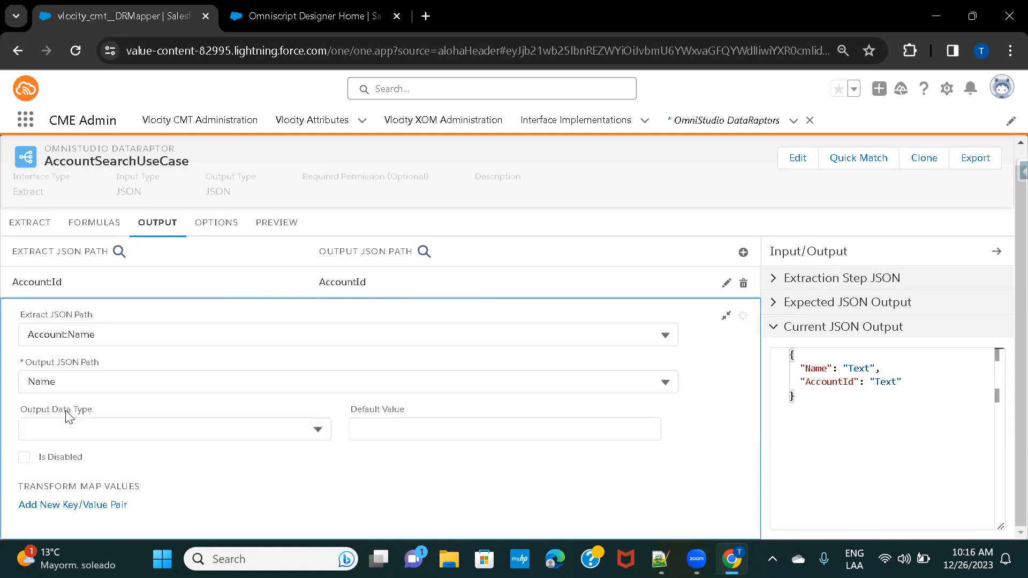
Add an output mapping from the extract path Account:Industry to the output path Industry
{"action": "left_click", "coordinate": [743, 252]}
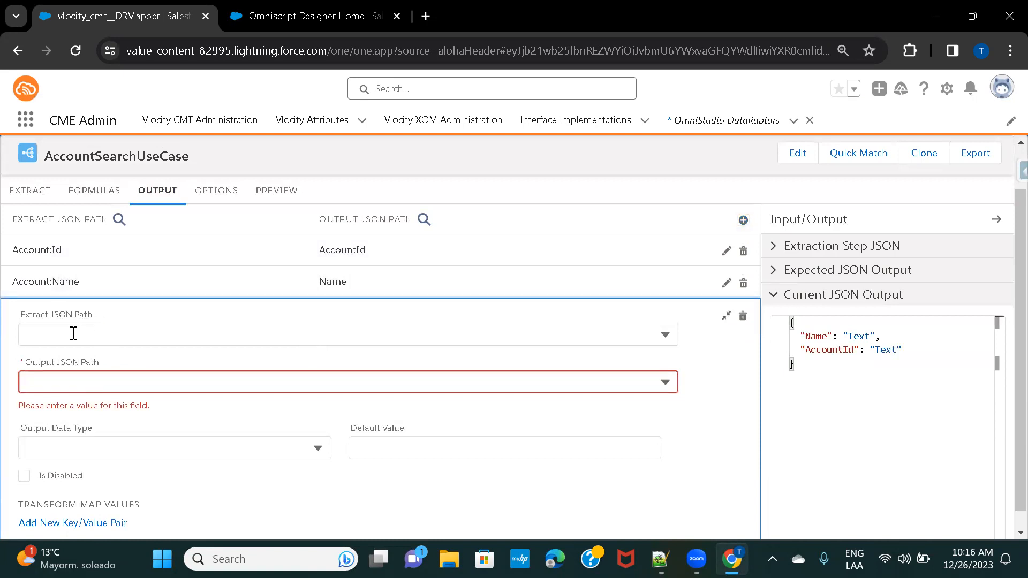
{"action": "left_click", "coordinate": [71, 334]}
{"action": "type", "text": "indus"}
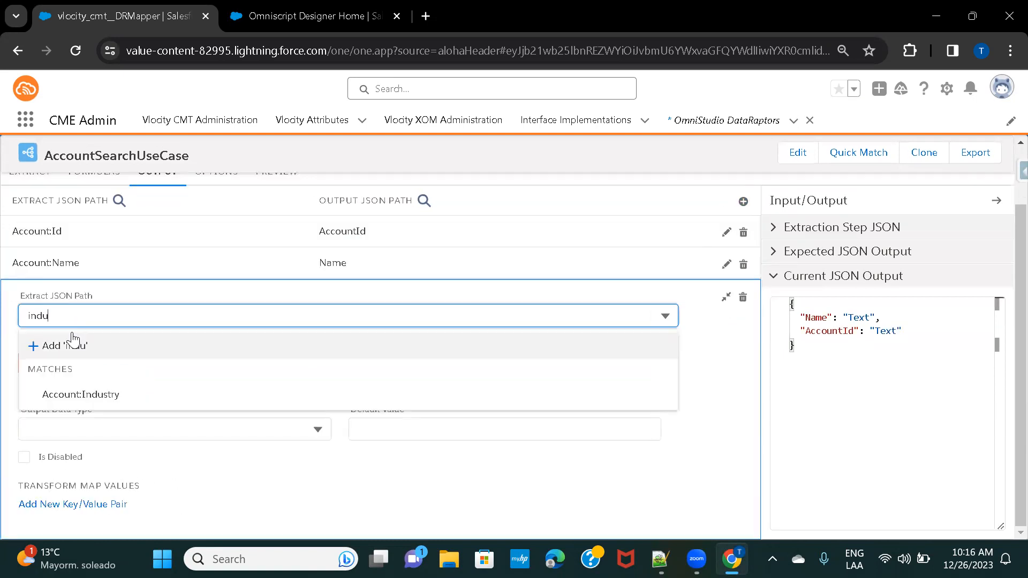
{"action": "left_click", "coordinate": [82, 395]}
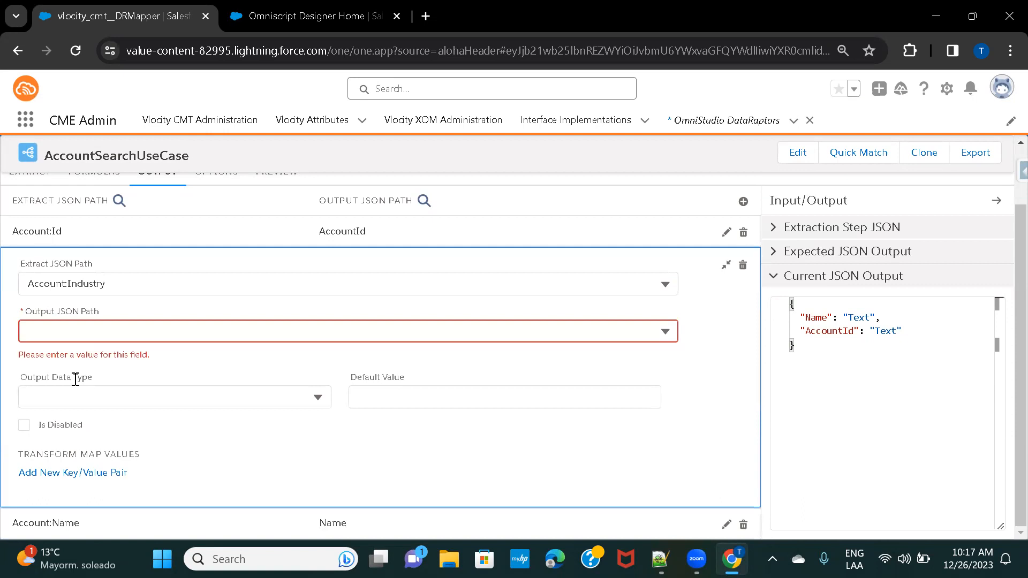
{"action": "left_click", "coordinate": [53, 331]}
{"action": "type", "text": "In"}
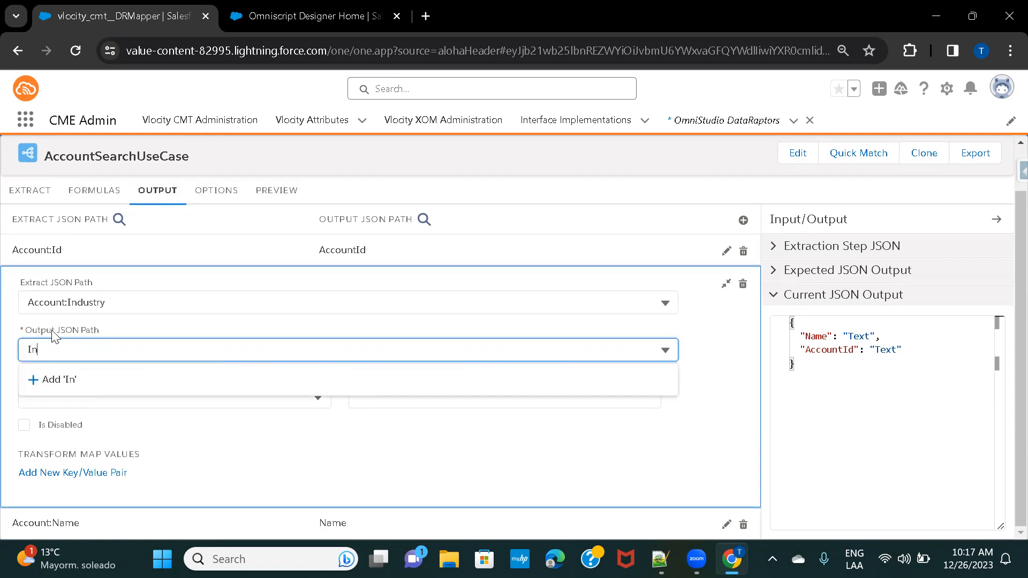
{"action": "type", "text": "dustry"}
{"action": "left_click", "coordinate": [74, 381]}
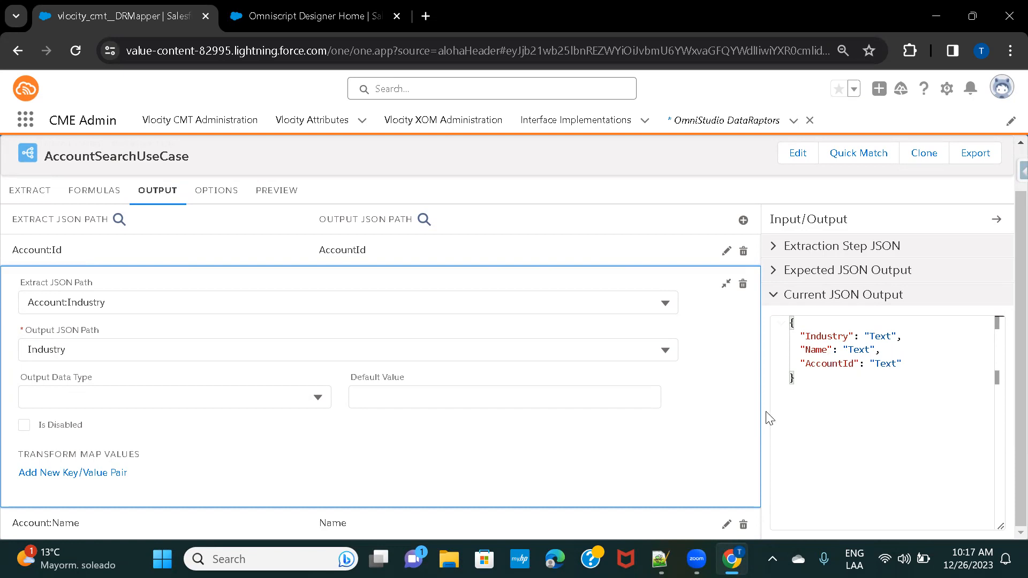
Switch to Notepad++ and add blank lines below the Account query
{"action": "key", "text": "alt+Tab"}
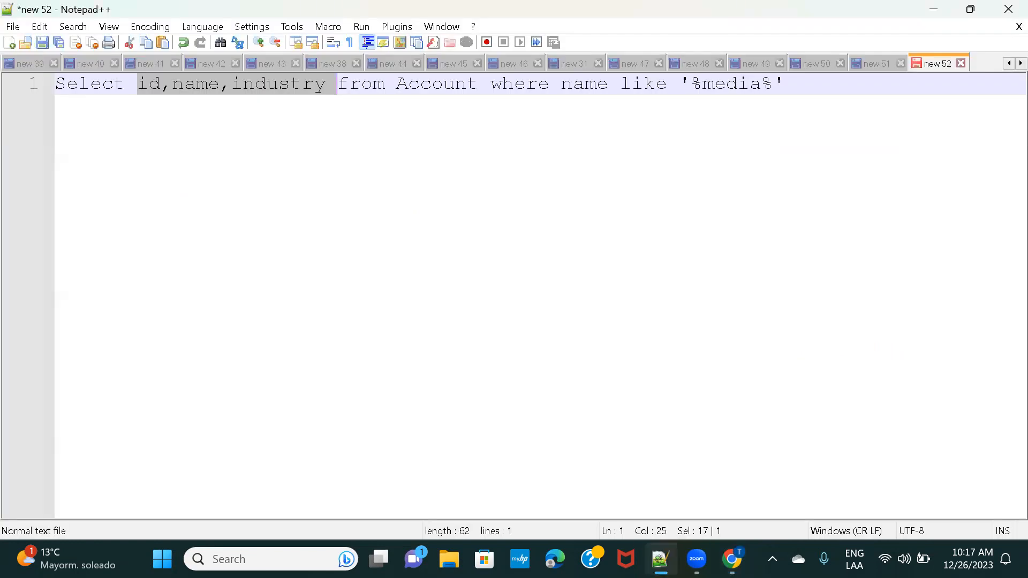
{"action": "left_click", "coordinate": [339, 169]}
{"action": "key", "text": "Return"}
{"action": "key", "text": "Return"}
{"action": "key", "text": "Return"}
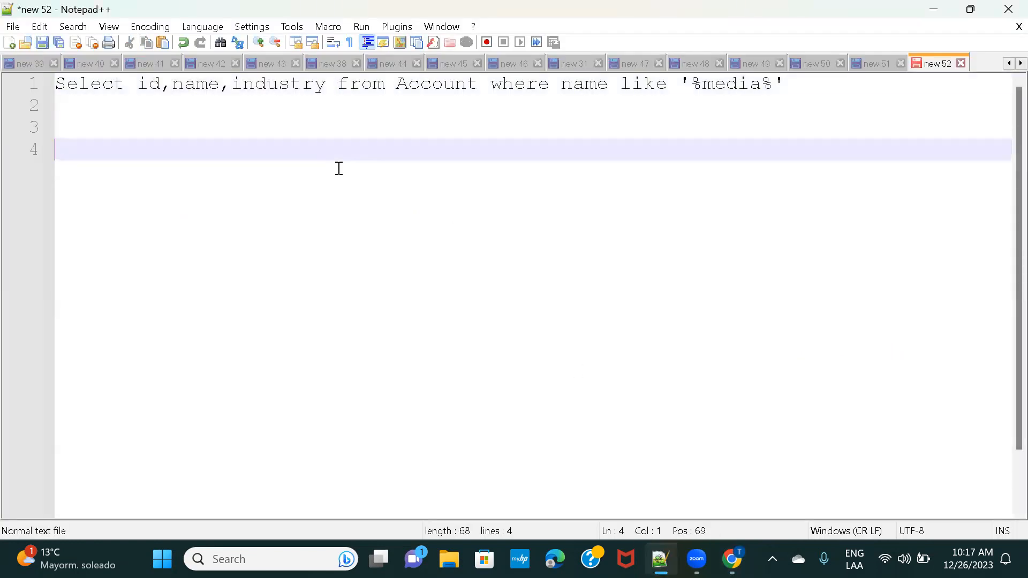
Write an empty JSON object below the query, with its braces on separate lines and an indented line between them
{"action": "type", "text": "{"}
{"action": "key", "text": "BackSpace"}
{"action": "type", "text": "}"}
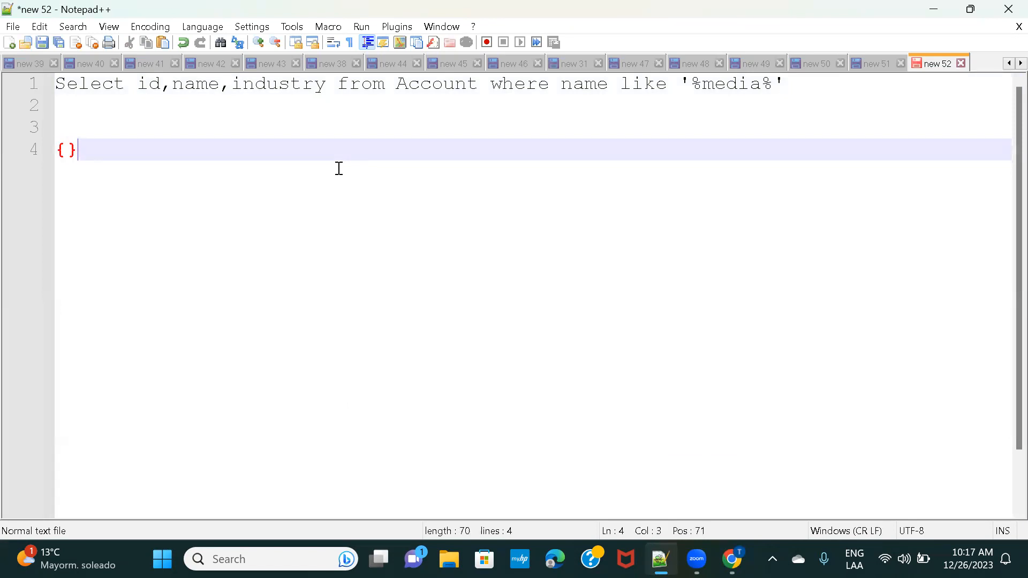
{"action": "type", "text": "<"}
{"action": "key", "text": "Return"}
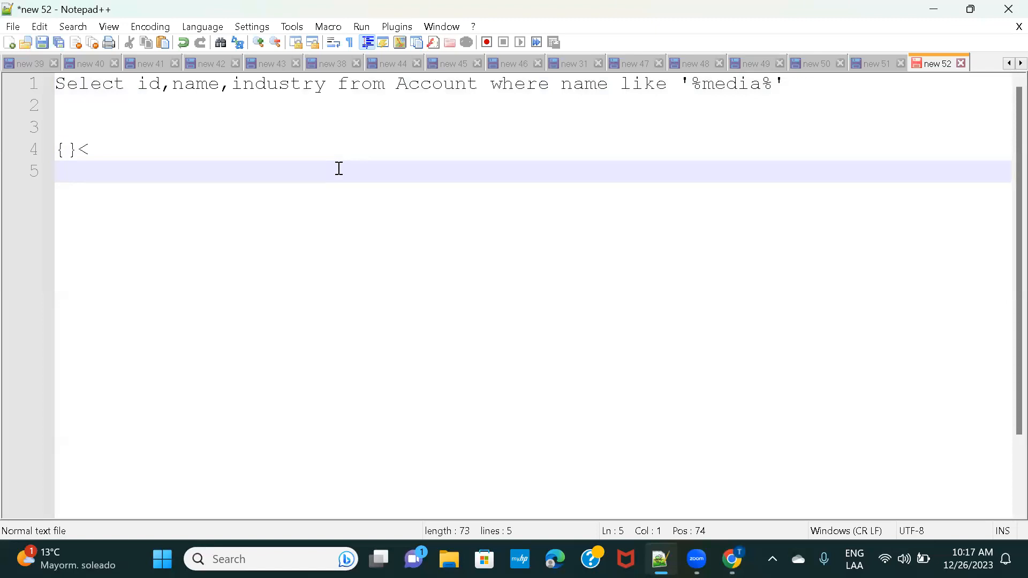
{"action": "key", "text": "BackSpace"}
{"action": "key", "text": "BackSpace"}
{"action": "key", "text": "Left"}
{"action": "key", "text": "Return"}
{"action": "key", "text": "Return"}
{"action": "key", "text": "Return"}
{"action": "key", "text": "Up"}
{"action": "key", "text": "Up"}
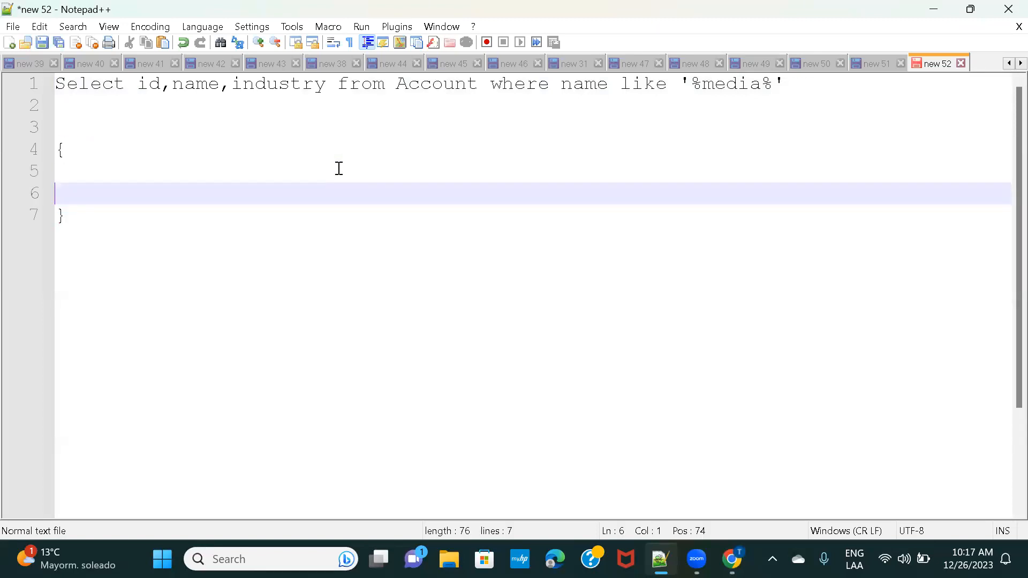
{"action": "key", "text": "Tab"}
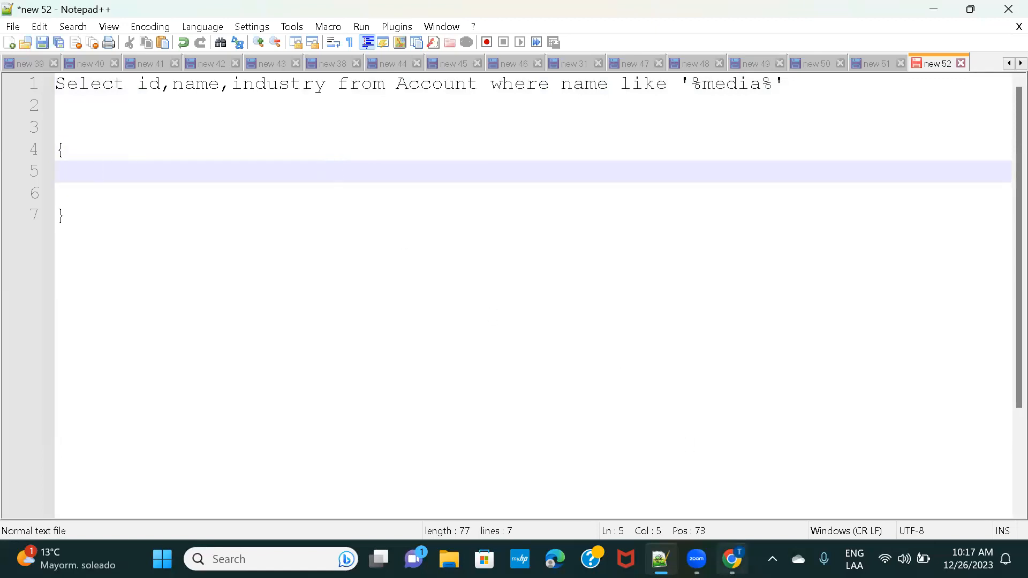
Copy the DataRaptor's current JSON output from Chrome and paste it in Notepad++ over the empty braces below the query
{"action": "left_click", "coordinate": [731, 559]}
{"action": "left_click", "coordinate": [804, 392]}
{"action": "left_click_drag", "start_coordinate": [798, 378], "coordinate": [779, 320]}
{"action": "key", "text": "ctrl+c"}
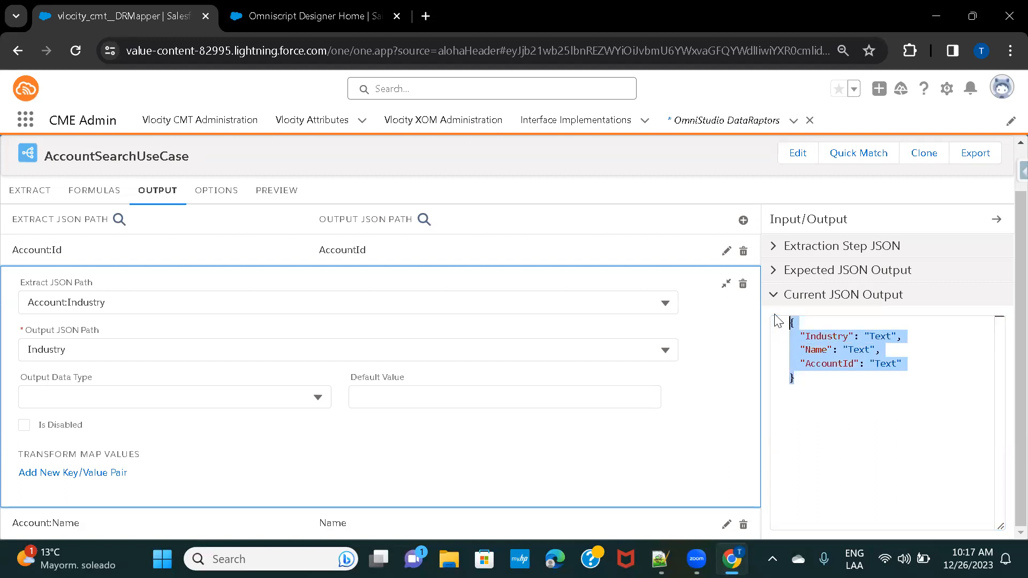
{"action": "left_click", "coordinate": [660, 559]}
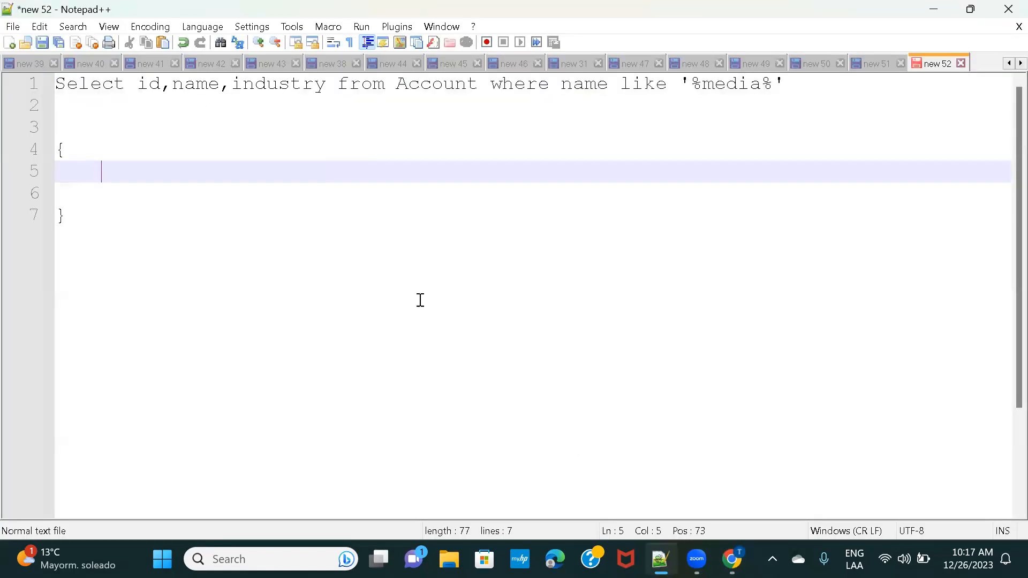
{"action": "left_click", "coordinate": [160, 241]}
{"action": "left_click", "coordinate": [48, 138], "text": "shift"}
{"action": "key", "text": "ctrl+v"}
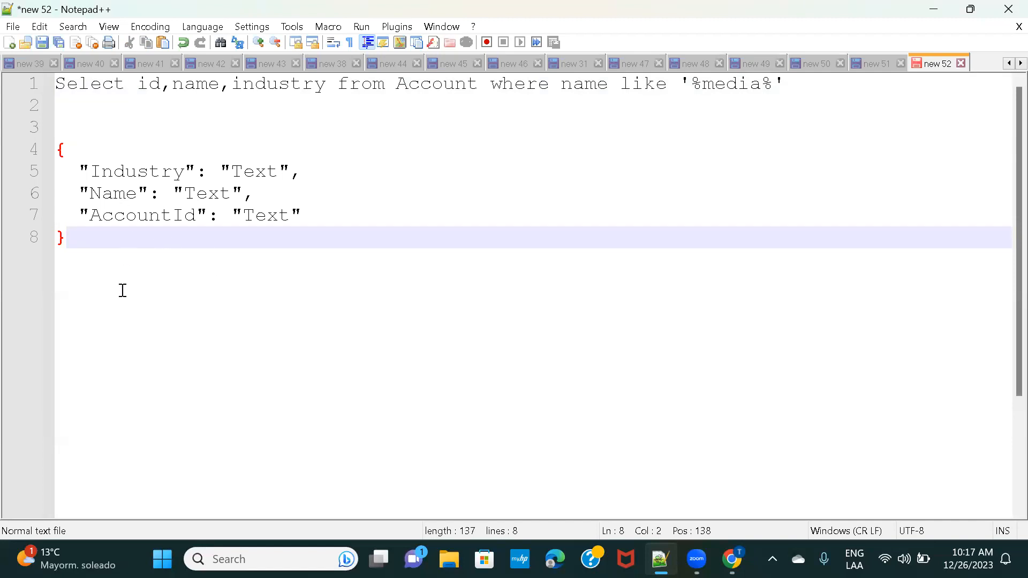
Duplicate the whole JSON block below the original, separated by blank lines
{"action": "left_click_drag", "start_coordinate": [80, 245], "coordinate": [56, 154]}
{"action": "key", "text": "ctrl+c"}
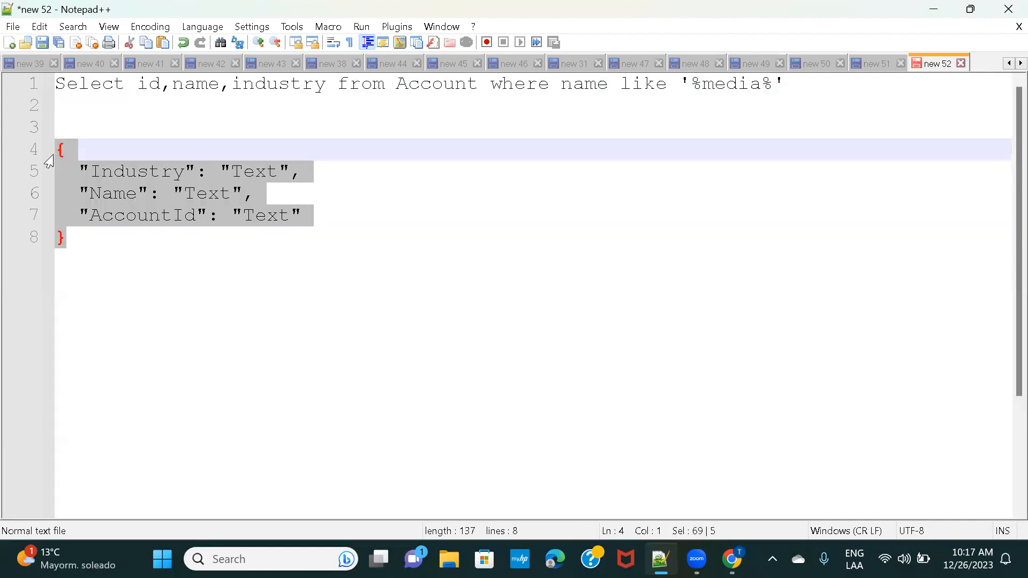
{"action": "left_click", "coordinate": [123, 292]}
{"action": "key", "text": "Return"}
{"action": "key", "text": "Return"}
{"action": "key", "text": "Return"}
{"action": "key", "text": "ctrl+v"}
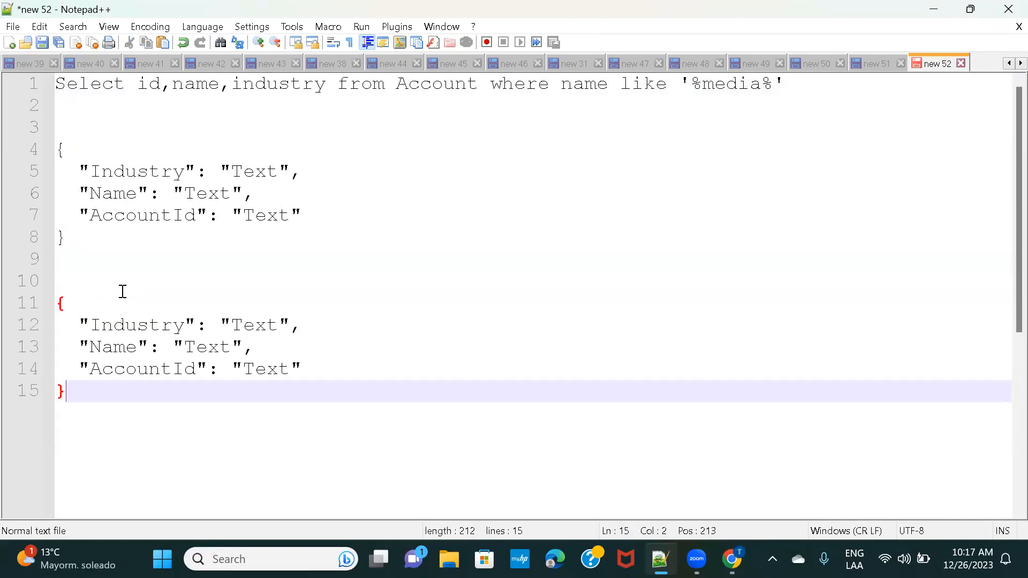
Insert an indented Account node with its own multi-line braces at the start of the second JSON block
{"action": "left_click", "coordinate": [87, 309]}
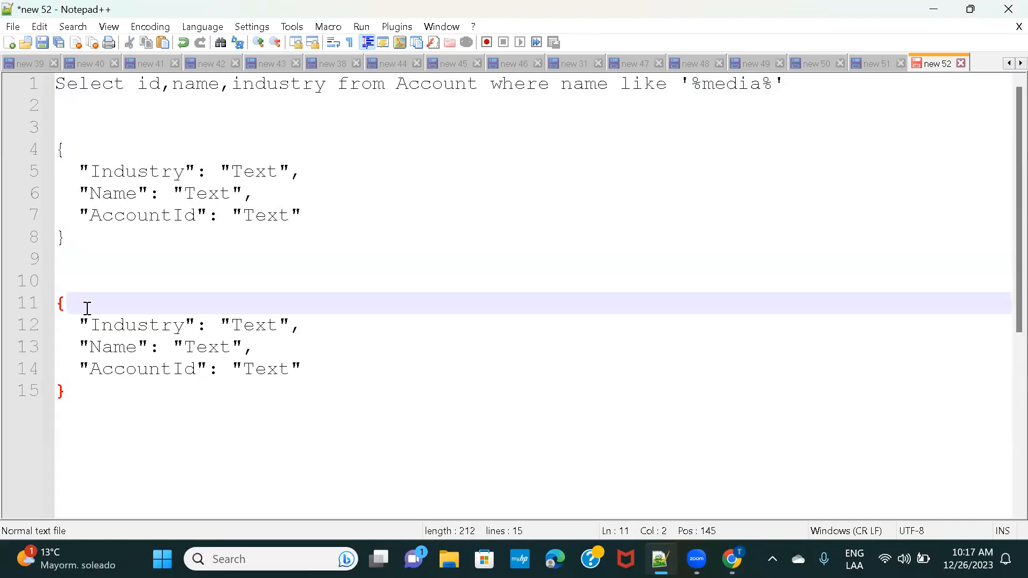
{"action": "key", "text": "Return"}
{"action": "key", "text": "Tab"}
{"action": "type", "text": "A"}
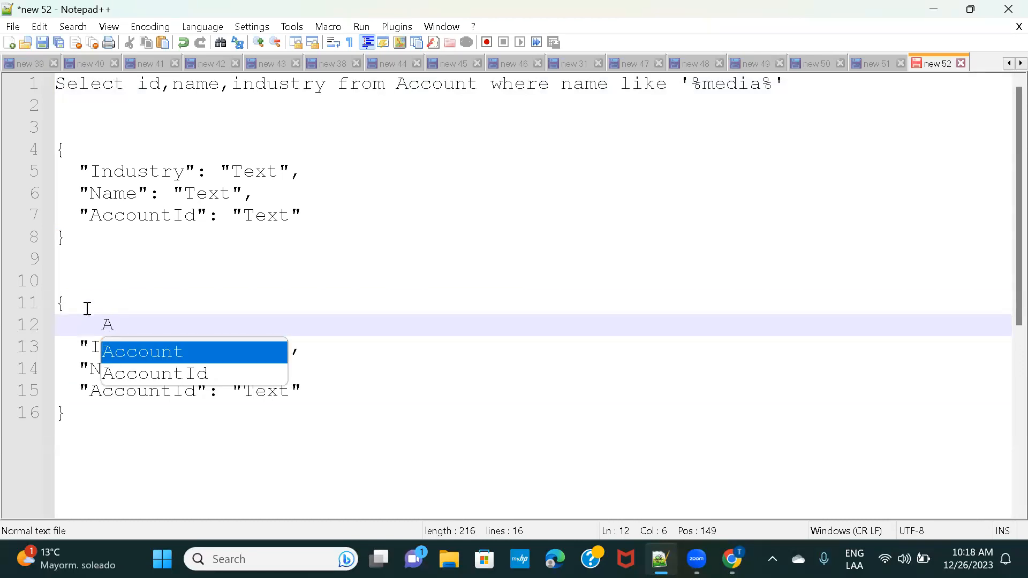
{"action": "key", "text": "Return"}
{"action": "key", "text": "BackSpace"}
{"action": "key", "text": "BackSpace"}
{"action": "key", "text": "BackSpace"}
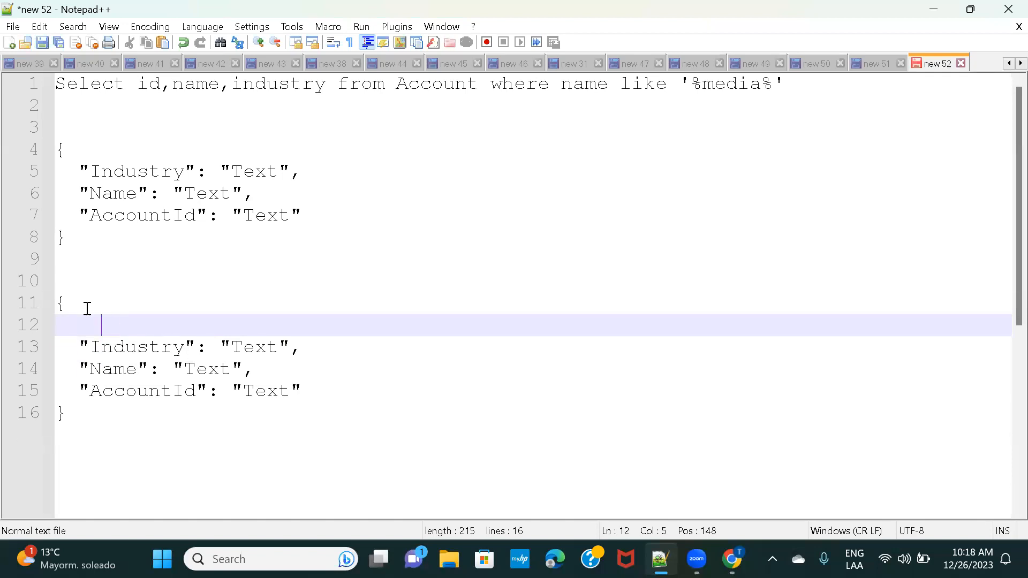
{"action": "type", "text": "Account"}
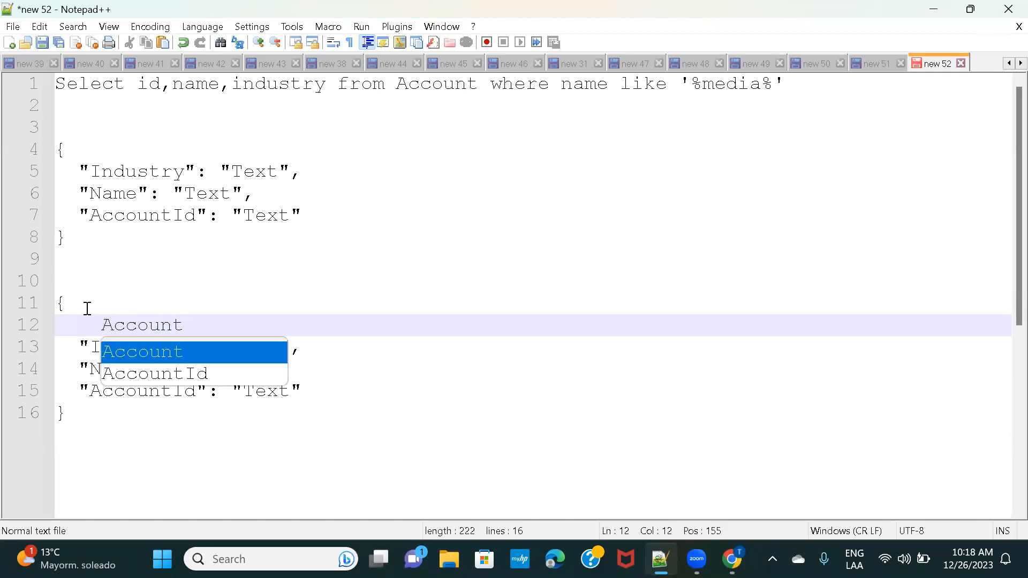
{"action": "type", "text": " {}"}
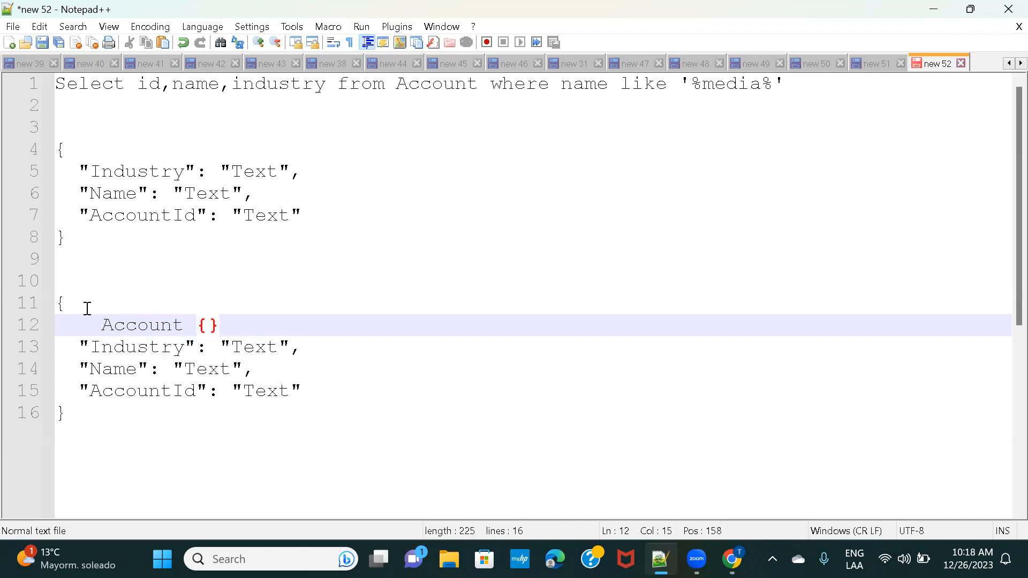
{"action": "key", "text": "Return"}
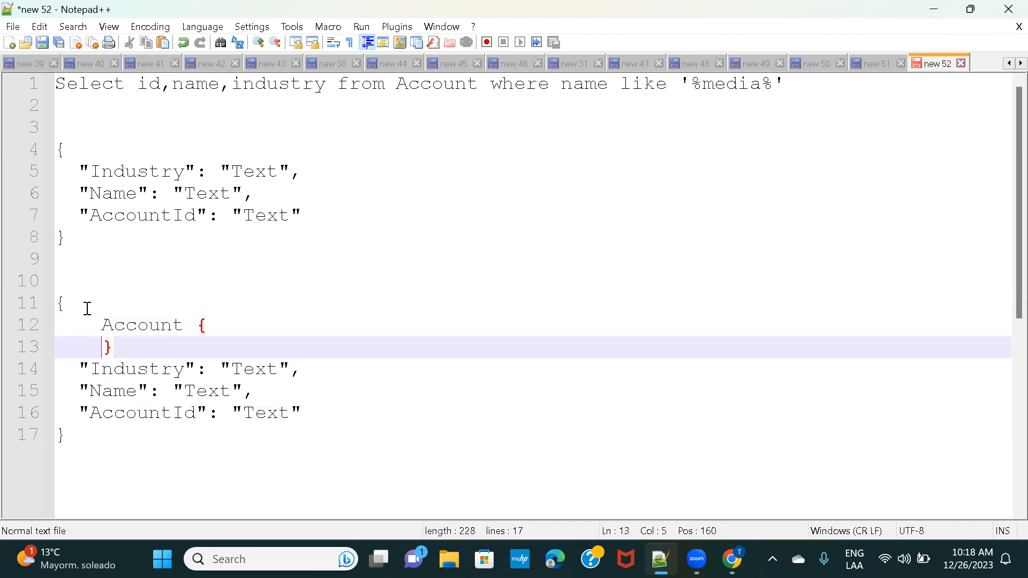
{"action": "key", "text": "Return"}
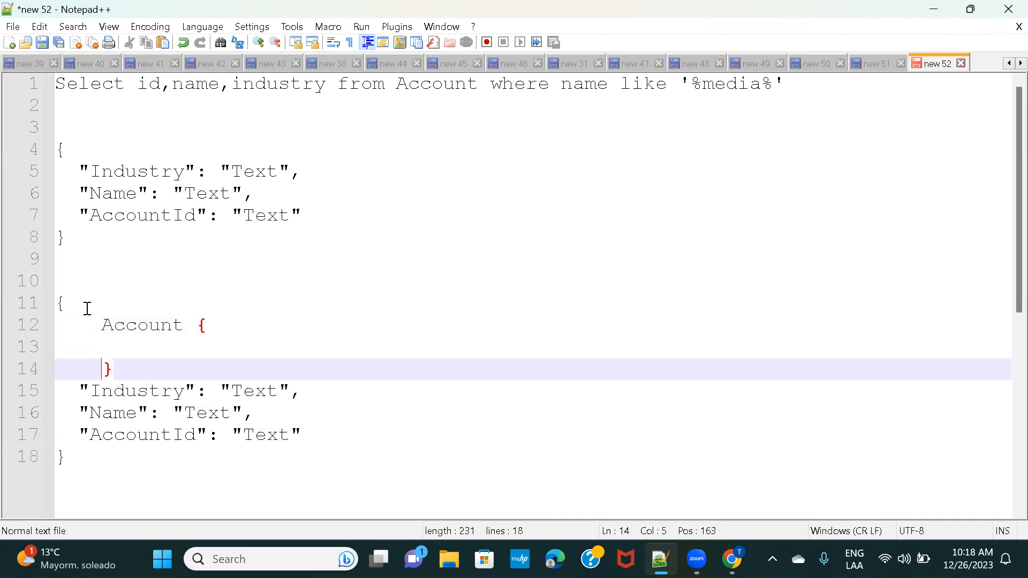
Move the Industry, Name and AccountId lines of the second JSON block inside the Account braces
{"action": "left_click", "coordinate": [78, 390]}
{"action": "left_click_drag", "start_coordinate": [78, 390], "coordinate": [352, 441]}
{"action": "key", "text": "ctrl+x"}
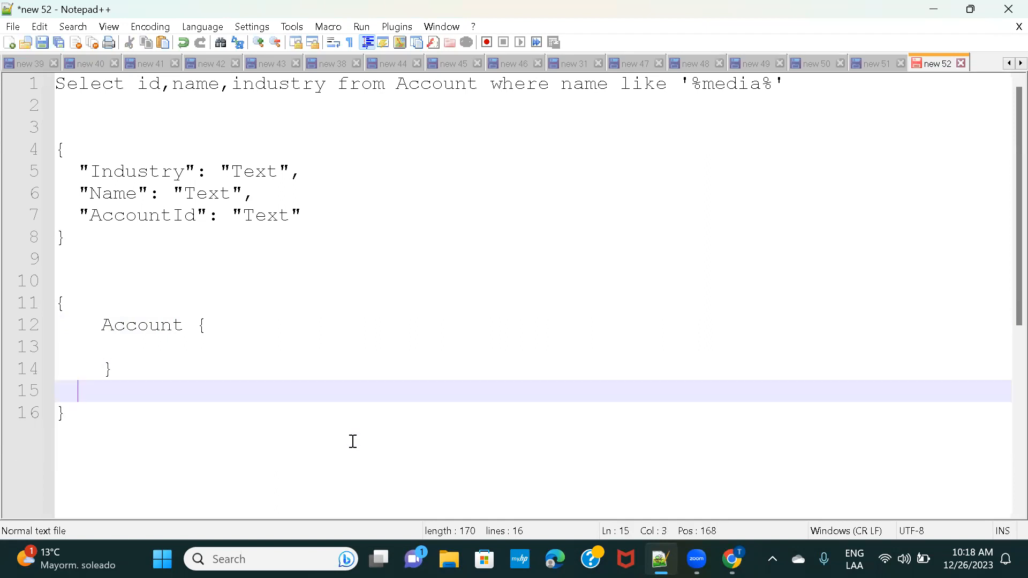
{"action": "left_click", "coordinate": [184, 346]}
{"action": "key", "text": "Tab"}
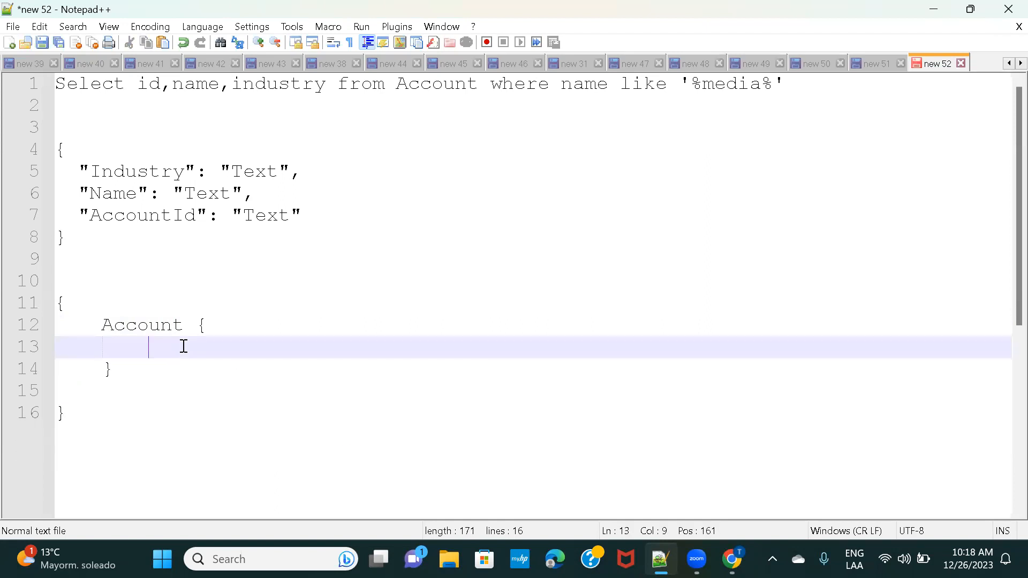
{"action": "key", "text": "ctrl+v"}
Indent the Name and AccountId lines inside the Account braces to align with the Industry line
{"action": "left_click_drag", "start_coordinate": [79, 369], "coordinate": [356, 392]}
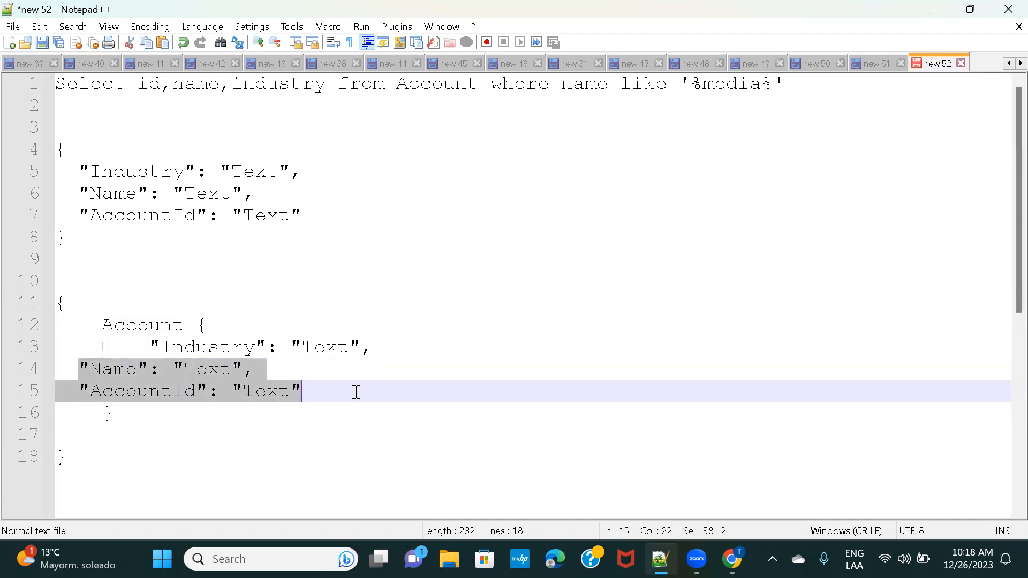
{"action": "key", "text": "Tab"}
{"action": "key", "text": "Tab"}
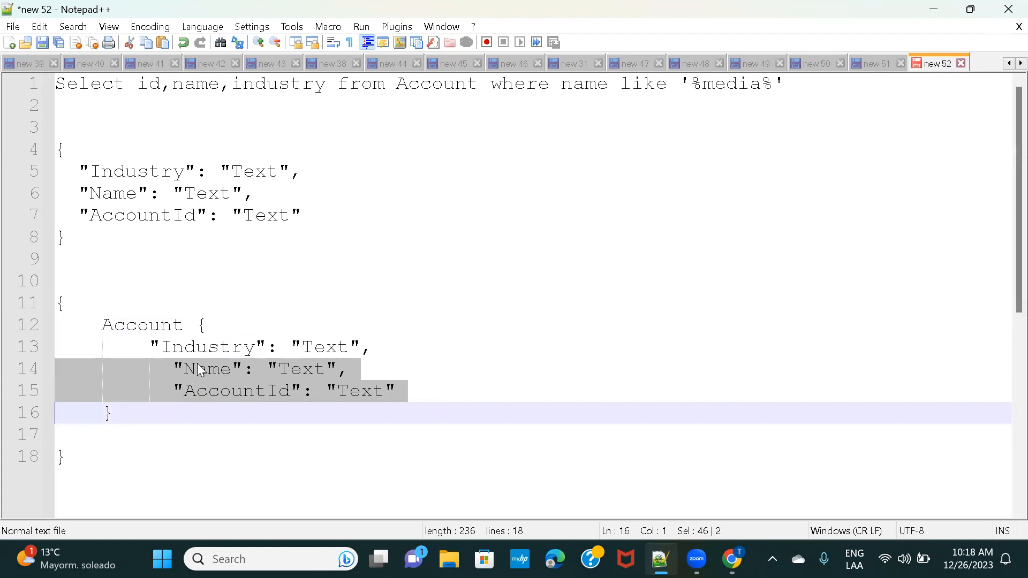
{"action": "left_click", "coordinate": [175, 368]}
{"action": "key", "text": "BackSpace"}
{"action": "key", "text": "BackSpace"}
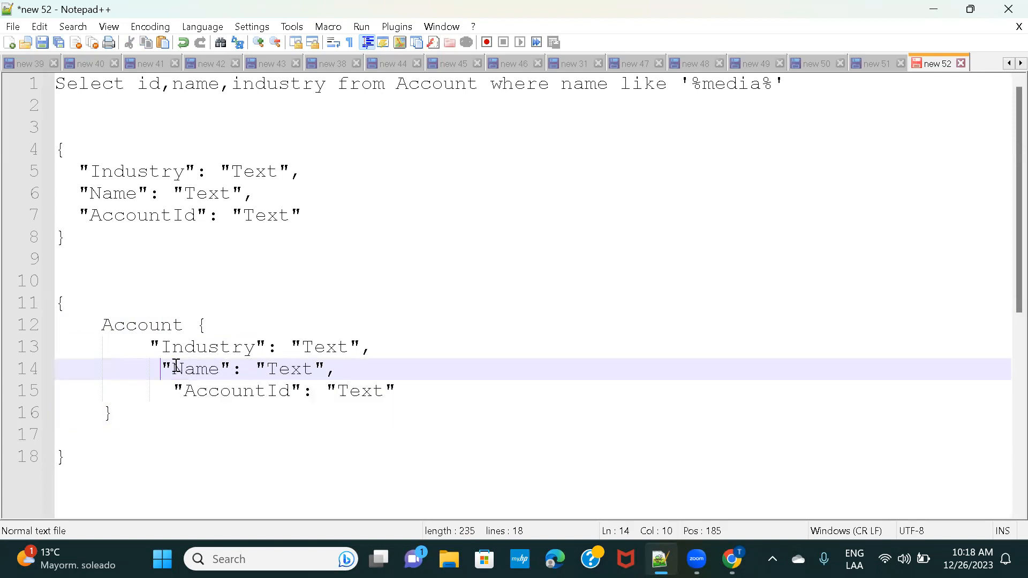
{"action": "key", "text": "Down"}
{"action": "key", "text": "Delete"}
{"action": "key", "text": "Delete"}
{"action": "key", "text": "Delete"}
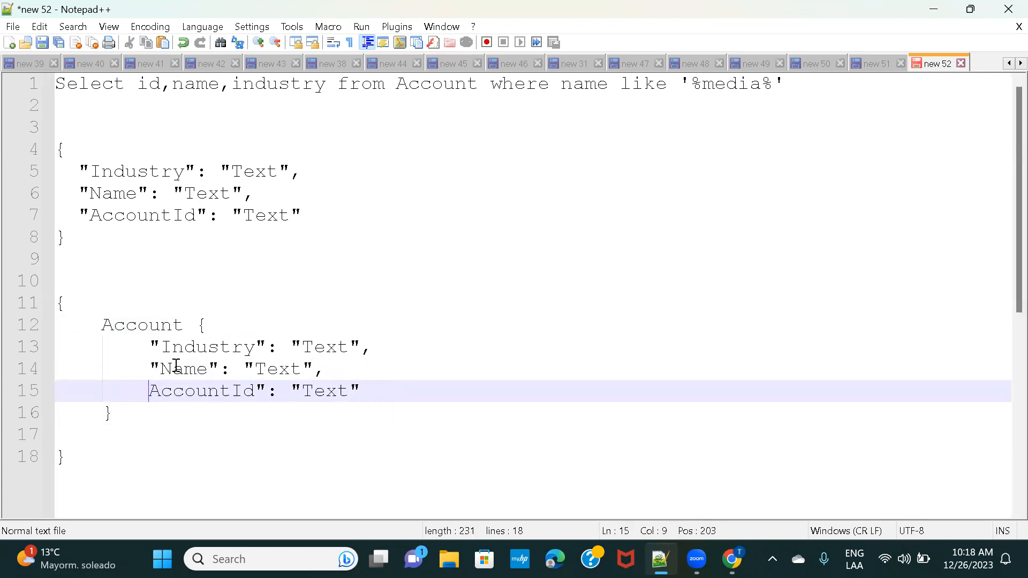
{"action": "type", "text": "\""}
{"action": "key", "text": "Left"}
{"action": "key", "text": "BackSpace"}
{"action": "key", "text": "BackSpace"}
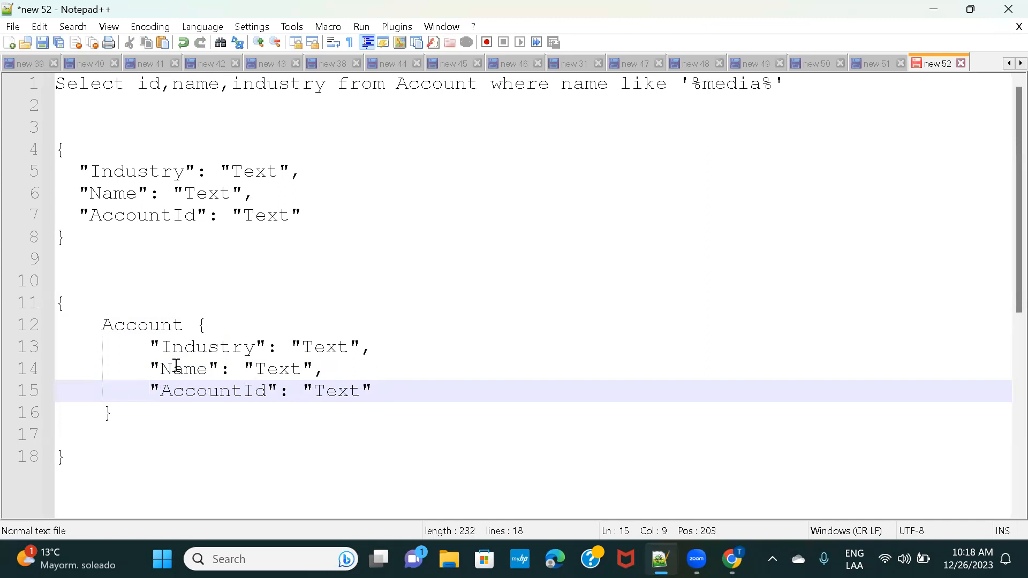
{"action": "left_click", "coordinate": [118, 434]}
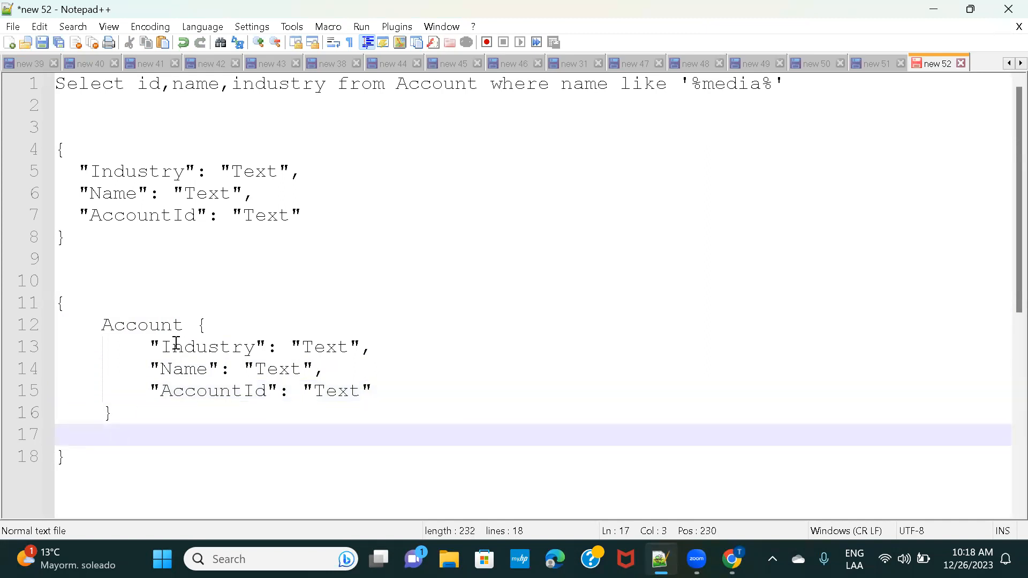
{"action": "double_click", "coordinate": [158, 328]}
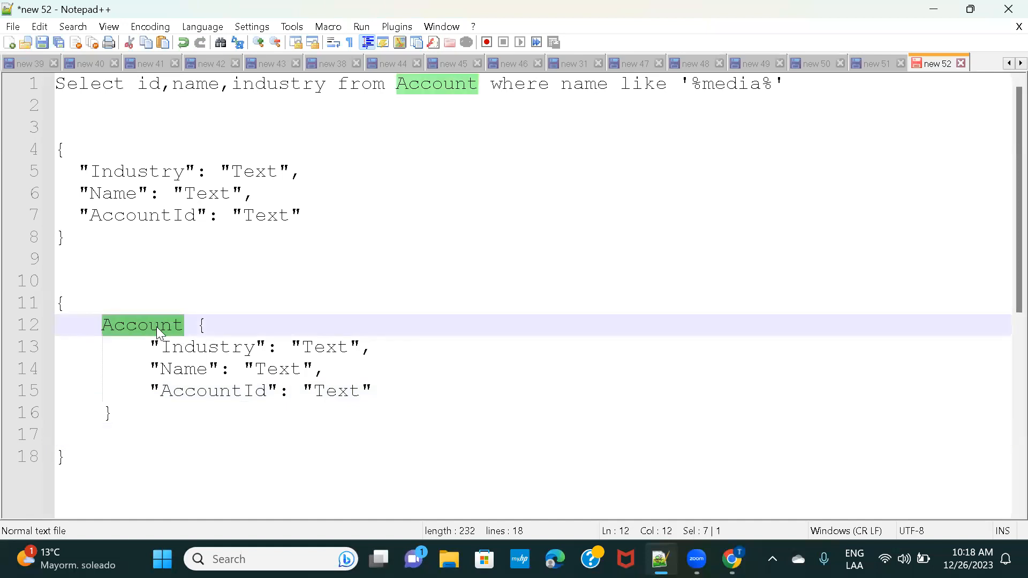
Add a comma after the nested AccountId line and insert a Contact {} node directly beneath it
{"action": "left_click", "coordinate": [132, 417]}
{"action": "key", "text": "Return"}
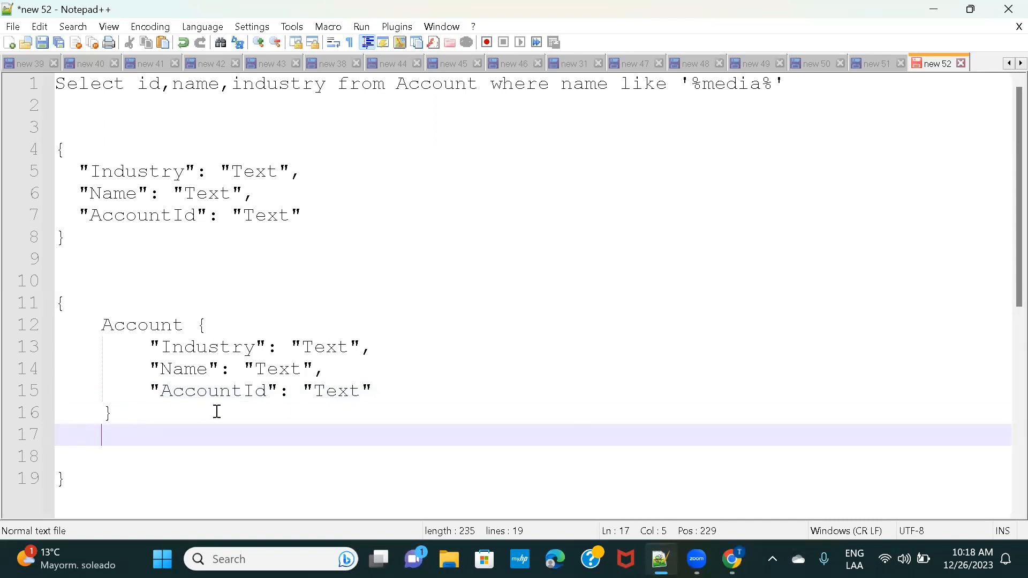
{"action": "left_click", "coordinate": [402, 393]}
{"action": "type", "text": ","}
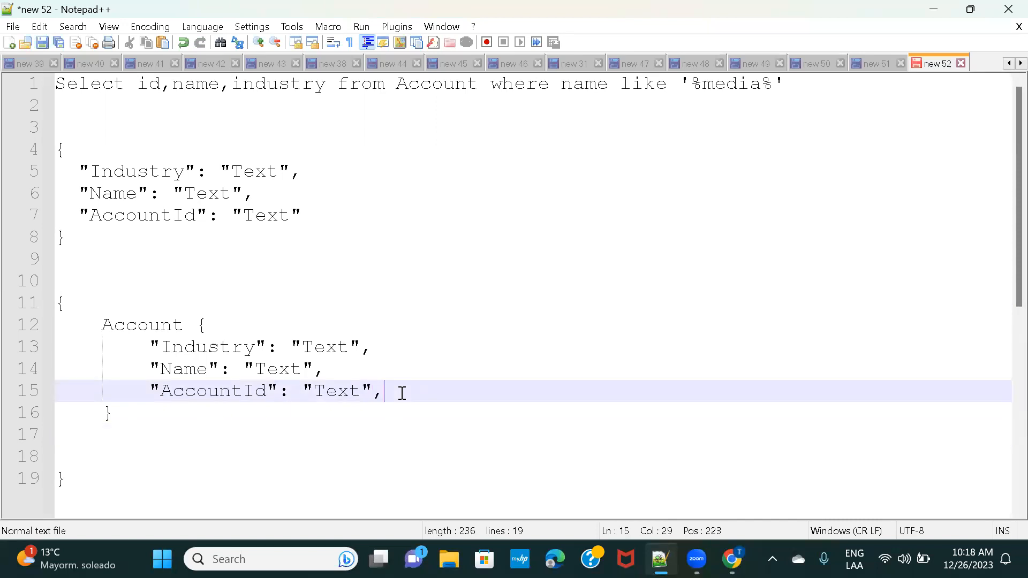
{"action": "key", "text": "Return"}
{"action": "type", "text": "C"}
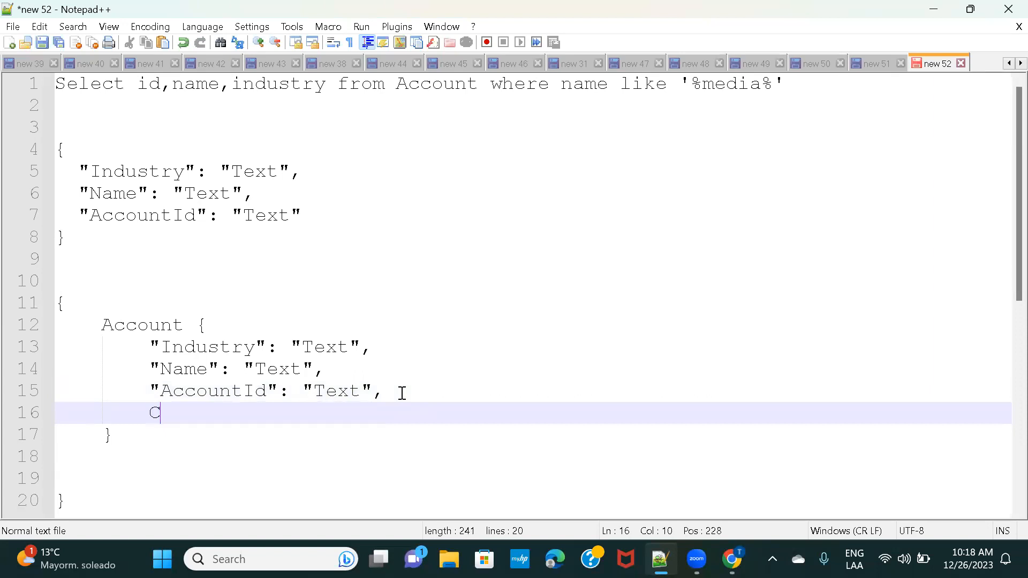
{"action": "type", "text": "ontact {}"}
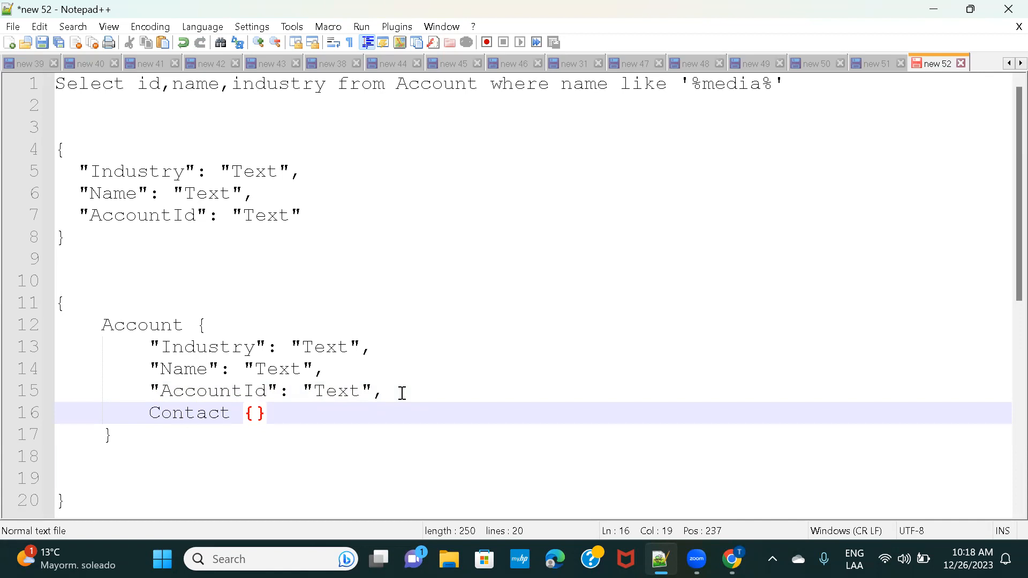
Expand the Contact braces over several lines, with an indented blank line inside for its fields
{"action": "key", "text": "Left"}
{"action": "key", "text": "Return"}
{"action": "key", "text": "Return"}
{"action": "key", "text": "Up"}
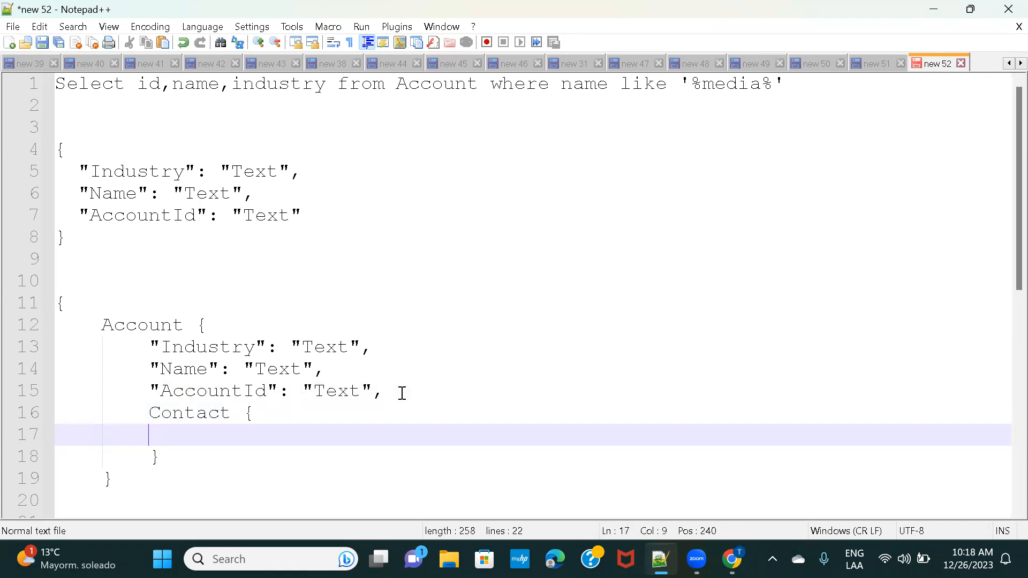
{"action": "key", "text": "Return"}
{"action": "key", "text": "Up"}
{"action": "key", "text": "Tab"}
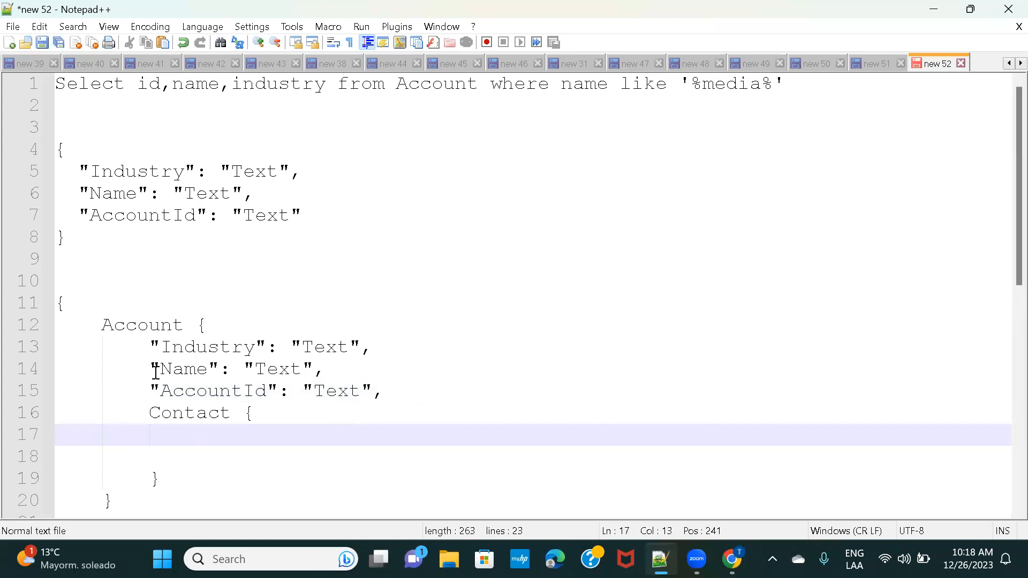
Copy the nested Name line into the Contact braces and rename its key to FirstName
{"action": "left_click_drag", "start_coordinate": [149, 370], "coordinate": [362, 369]}
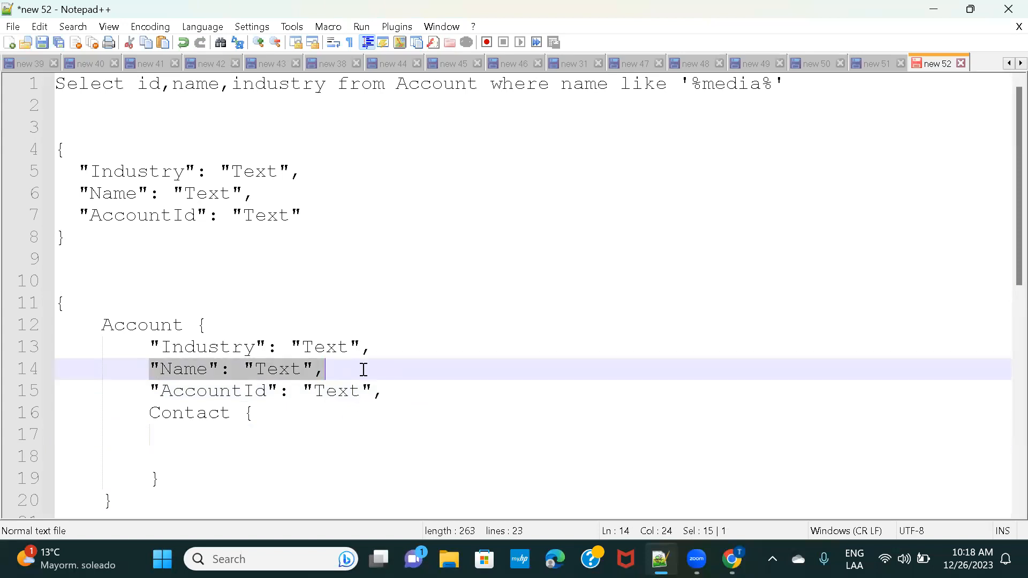
{"action": "left_click", "coordinate": [258, 442]}
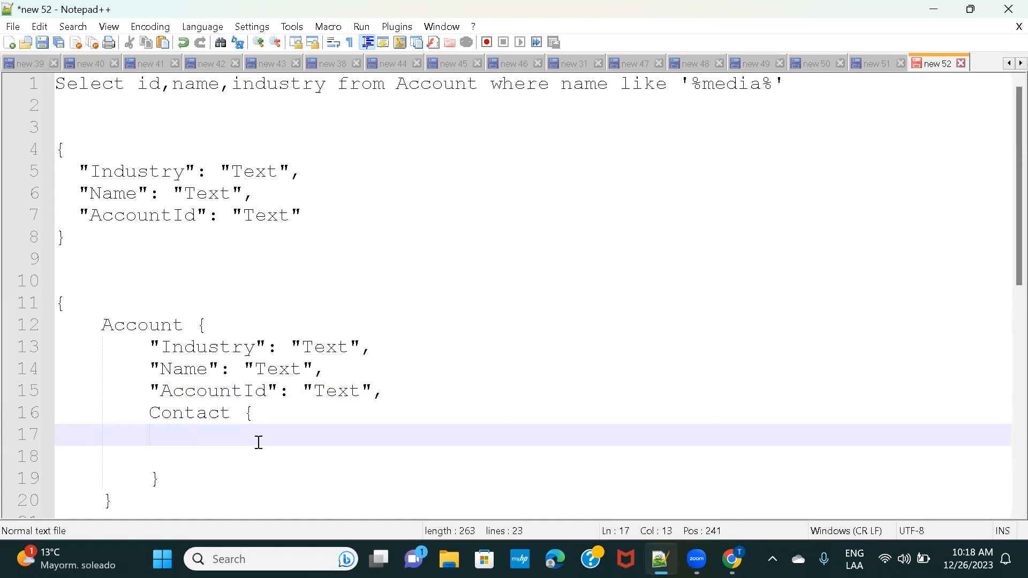
{"action": "key", "text": "ctrl+v"}
{"action": "left_click", "coordinate": [212, 433]}
{"action": "type", "text": "First"}
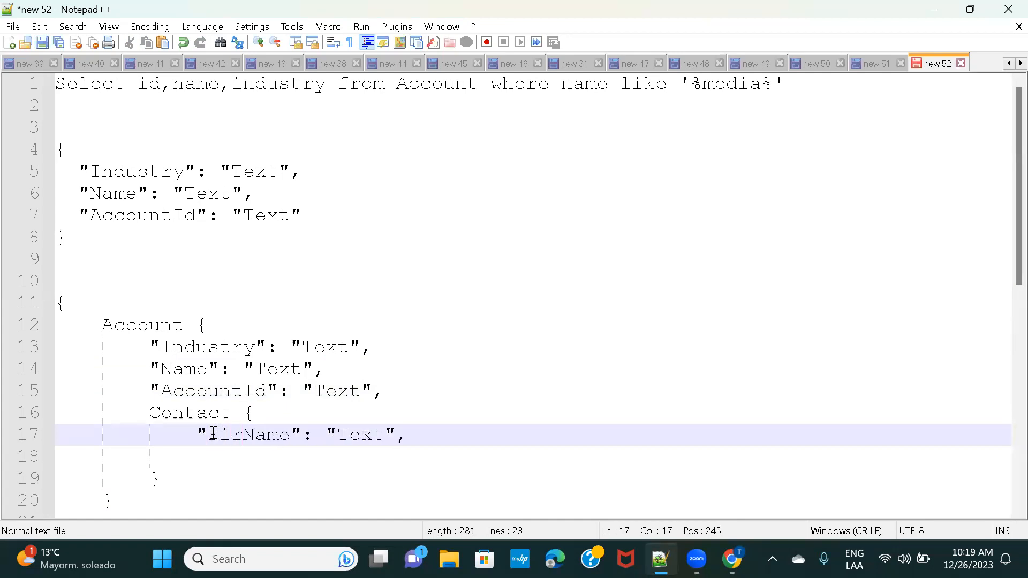
Remove the empty line between FirstName and the closing Contact brace, and highlight the Account node name
{"action": "left_click", "coordinate": [261, 461]}
{"action": "type", "text": "}"}
{"action": "key", "text": "BackSpace"}
{"action": "key", "text": "BackSpace"}
{"action": "key", "text": "BackSpace"}
{"action": "key", "text": "BackSpace"}
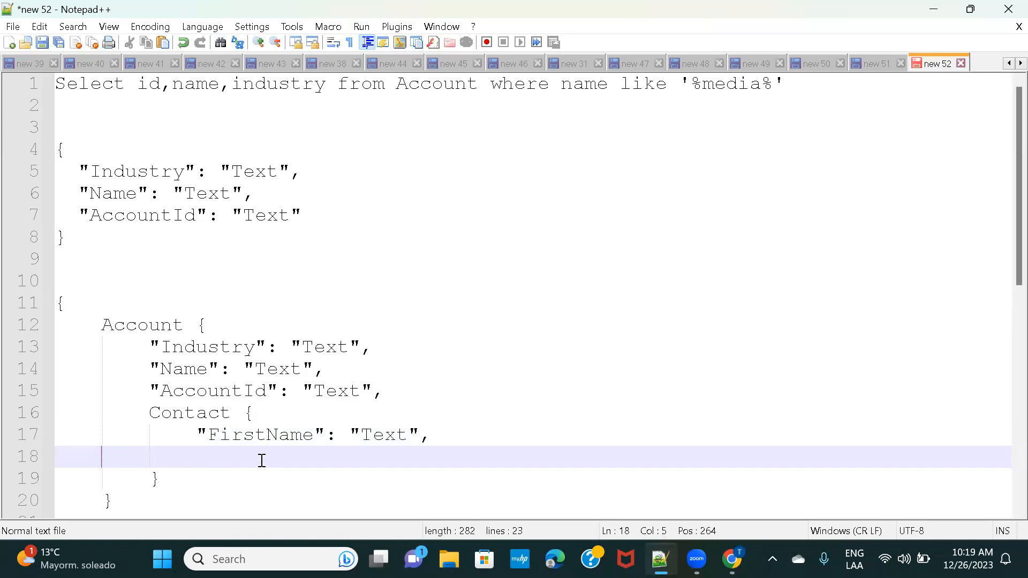
{"action": "double_click", "coordinate": [120, 329]}
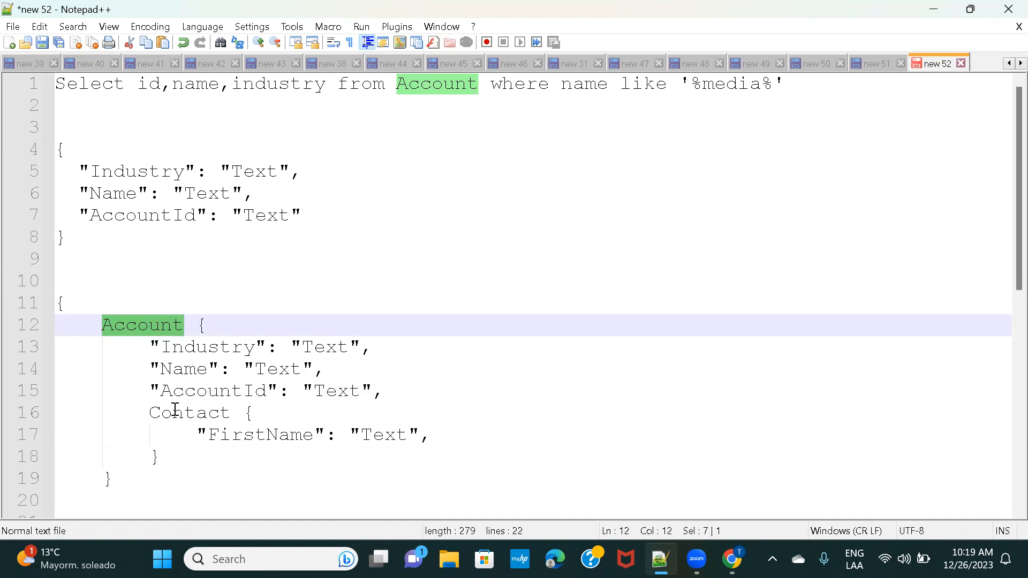
Switch to Chrome, collapse the Industry mapping and set the Account:Id mapping's output JSON path to Account:AccountId
{"action": "left_click", "coordinate": [731, 559]}
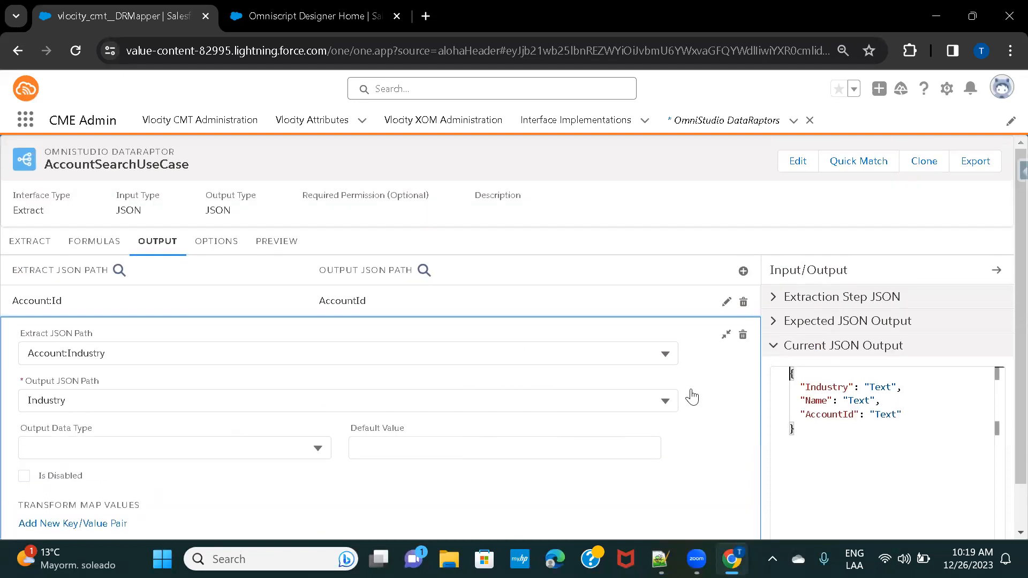
{"action": "left_click", "coordinate": [726, 338]}
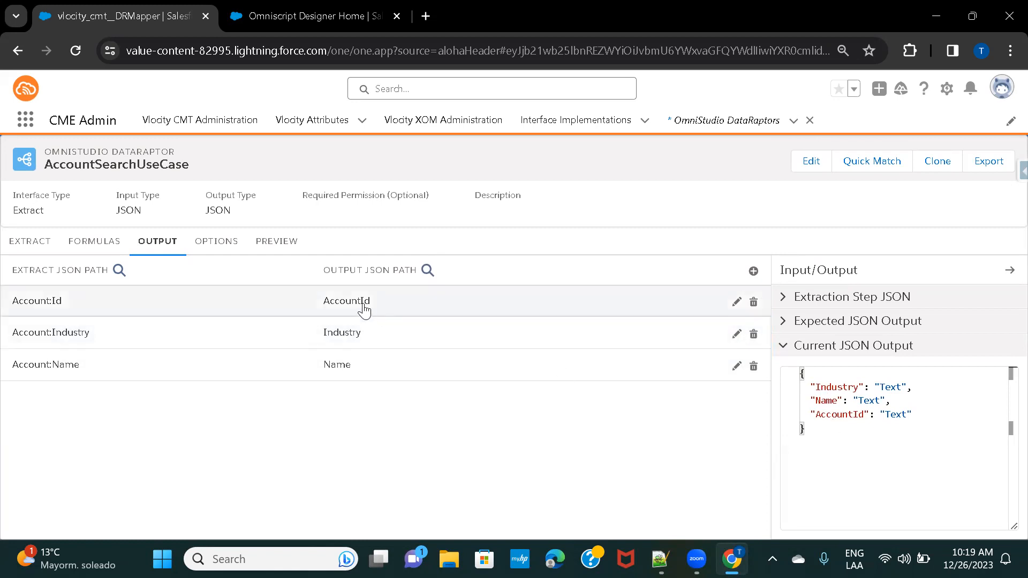
{"action": "left_click", "coordinate": [736, 302]}
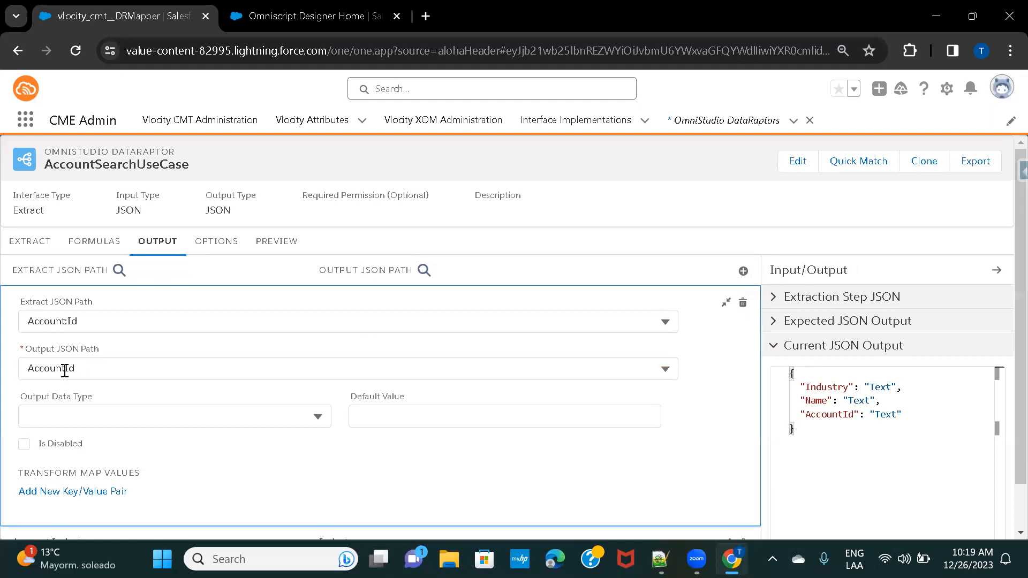
{"action": "left_click", "coordinate": [29, 370]}
{"action": "type", "text": "Account"}
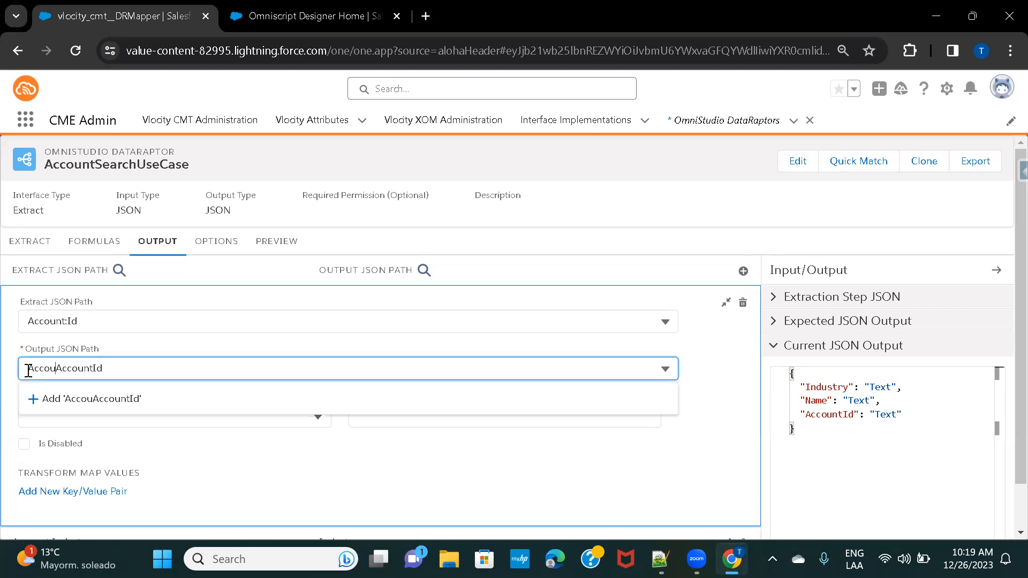
{"action": "type", "text": ":"}
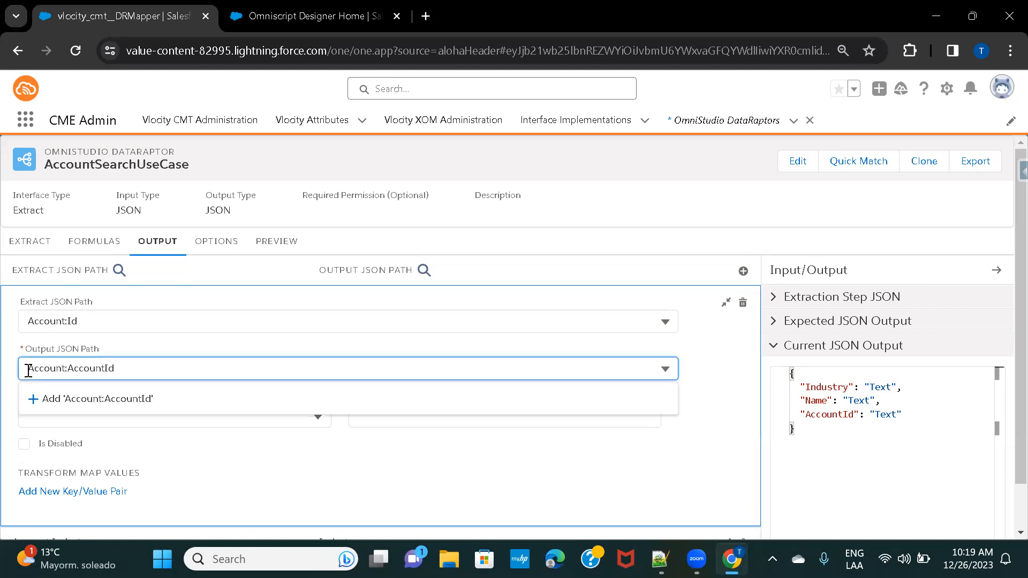
{"action": "left_click", "coordinate": [144, 400]}
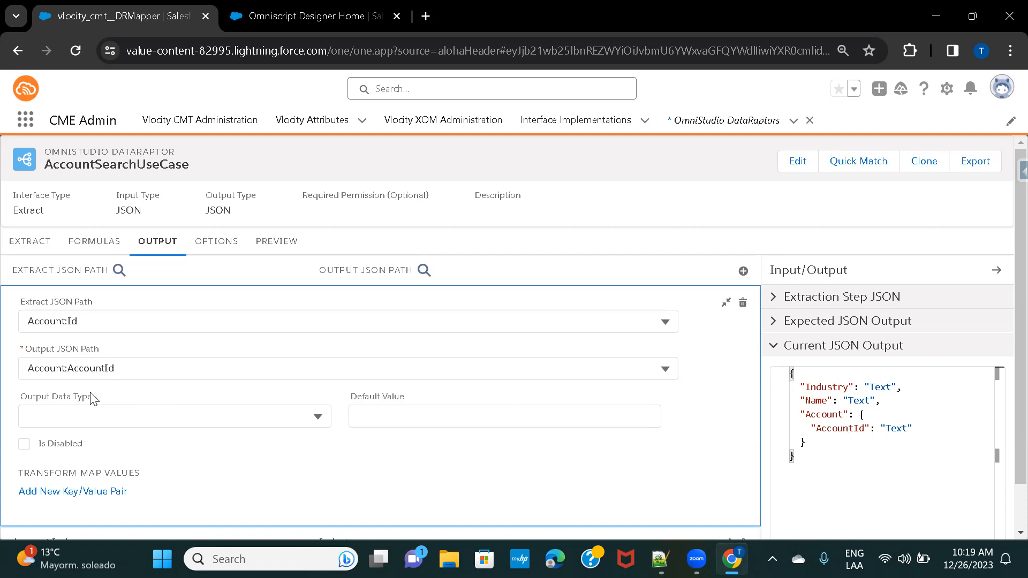
Open the Account:Industry mapping for editing and copy its extract JSON path
{"action": "scroll", "coordinate": [140, 377], "scroll_direction": "down", "scroll_amount": 1}
{"action": "scroll", "coordinate": [140, 377], "scroll_direction": "down", "scroll_amount": 1}
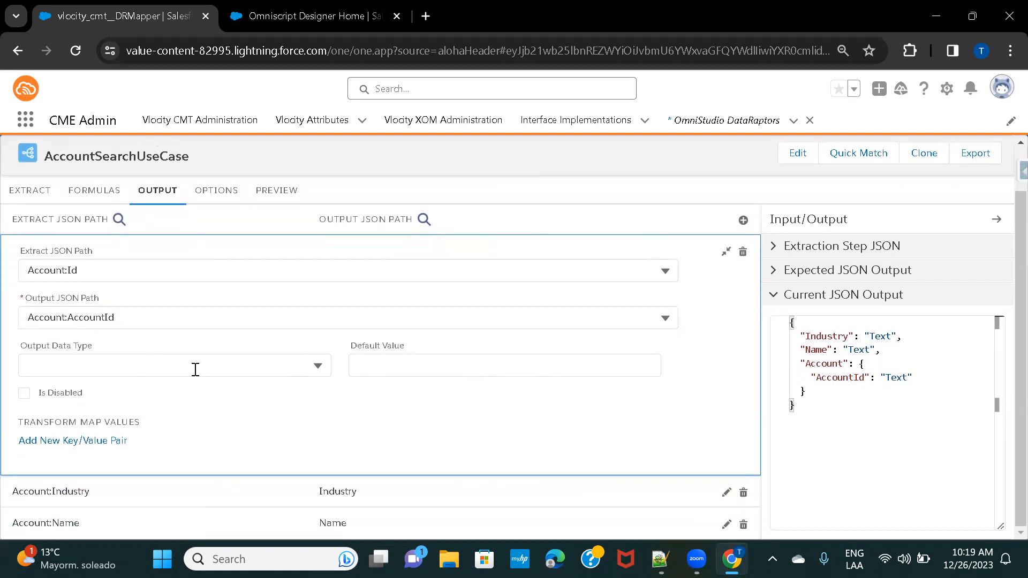
{"action": "left_click", "coordinate": [720, 492]}
{"action": "scroll", "coordinate": [276, 410], "scroll_direction": "down", "scroll_amount": 4}
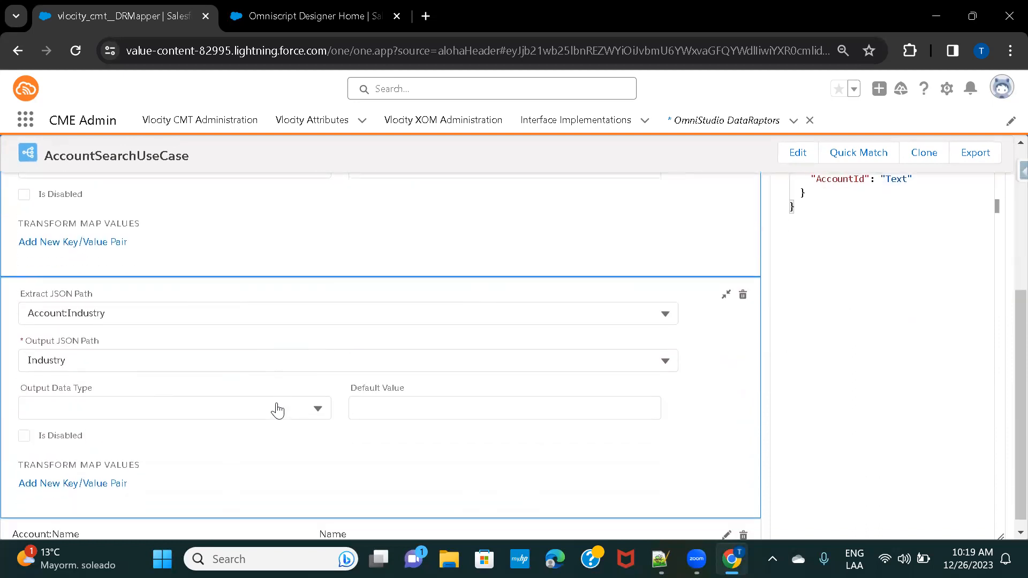
{"action": "left_click", "coordinate": [115, 308]}
{"action": "left_click_drag", "start_coordinate": [13, 310], "coordinate": [11, 309]}
{"action": "key", "text": "ctrl+c"}
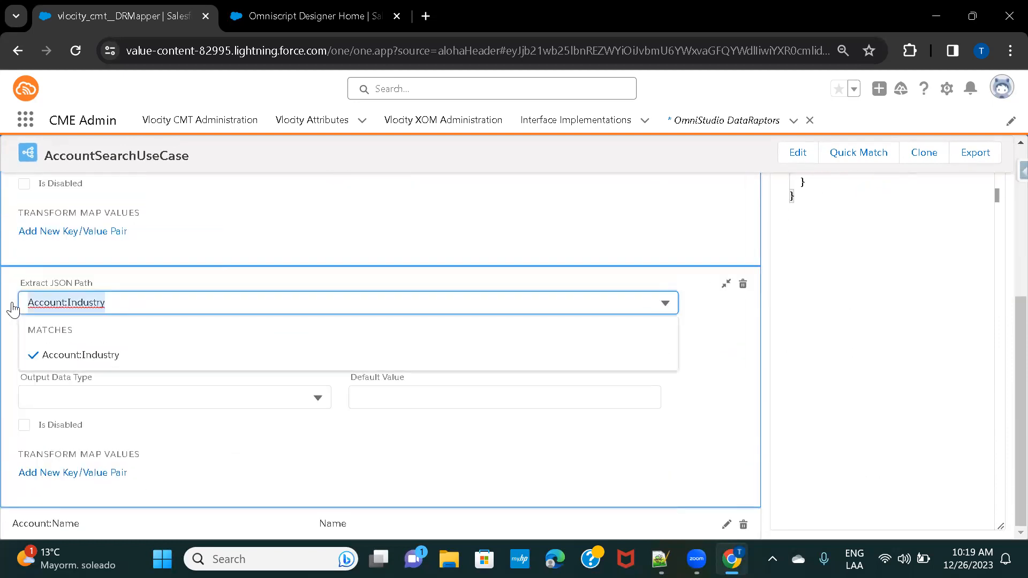
Keep Account:Industry as the extract JSON path and set the same mapping's output JSON path to Account:Industry
{"action": "left_click", "coordinate": [6, 312]}
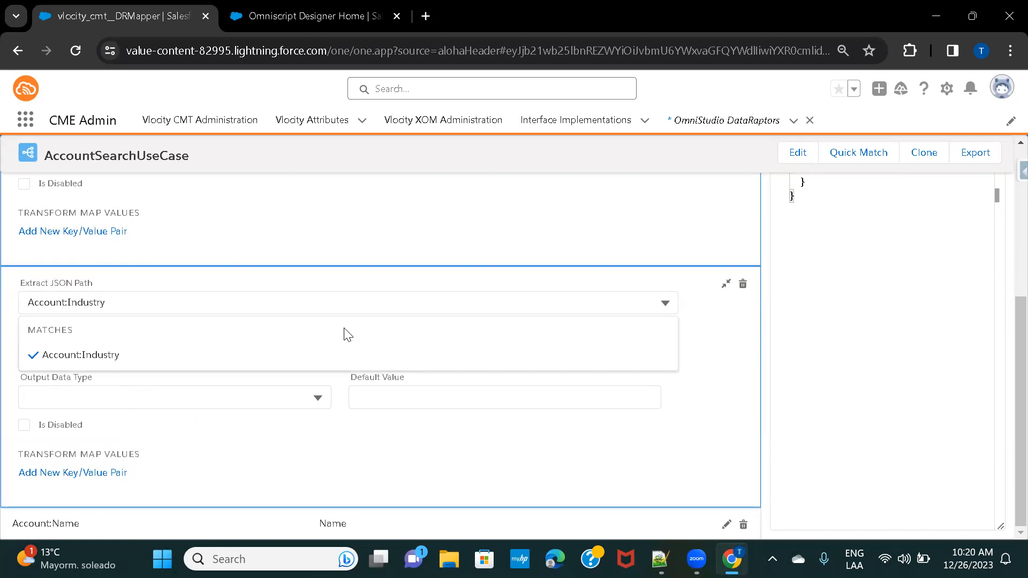
{"action": "left_click", "coordinate": [56, 355]}
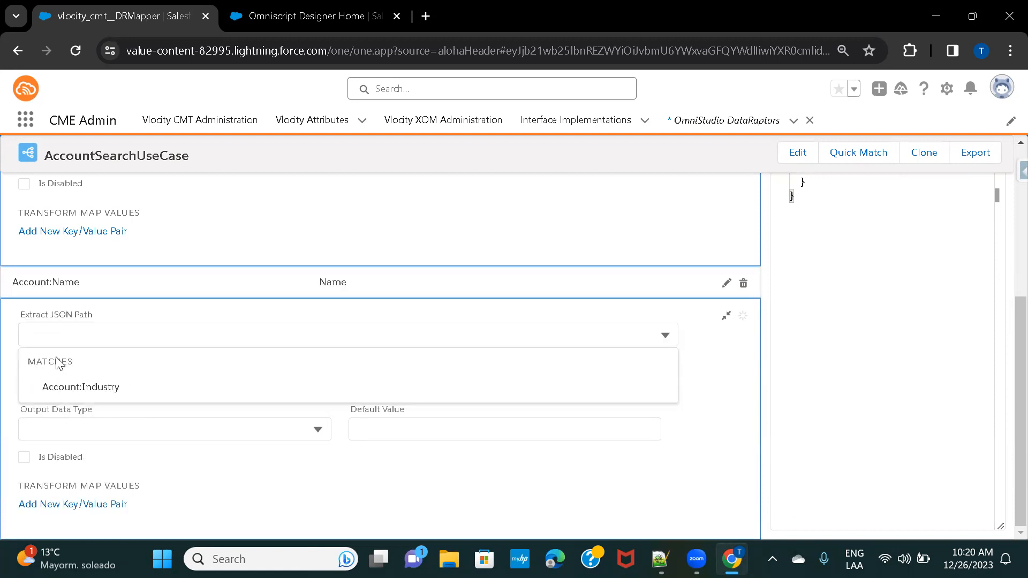
{"action": "left_click", "coordinate": [105, 389]}
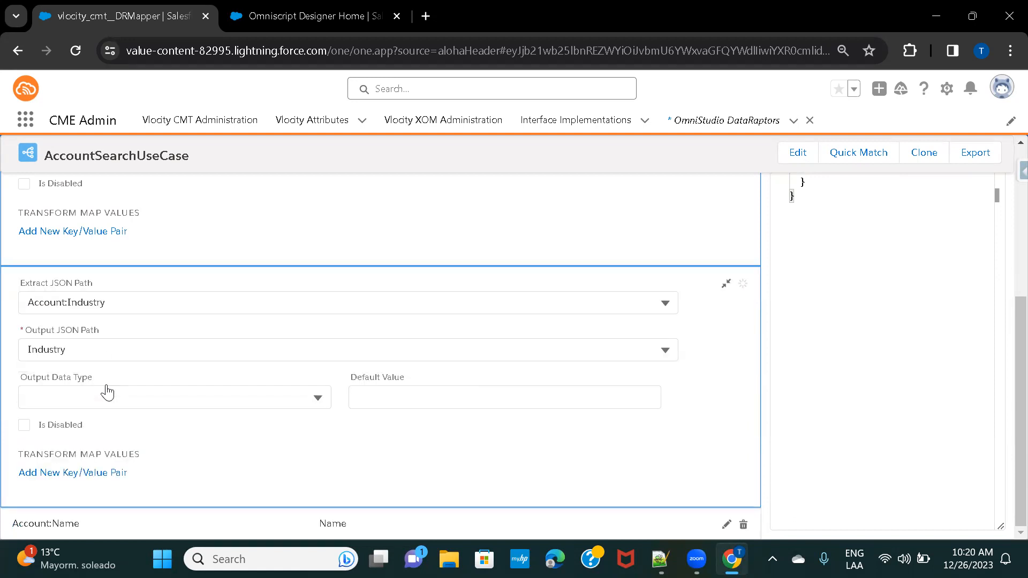
{"action": "left_click", "coordinate": [83, 345]}
{"action": "key", "text": "ctrl+v"}
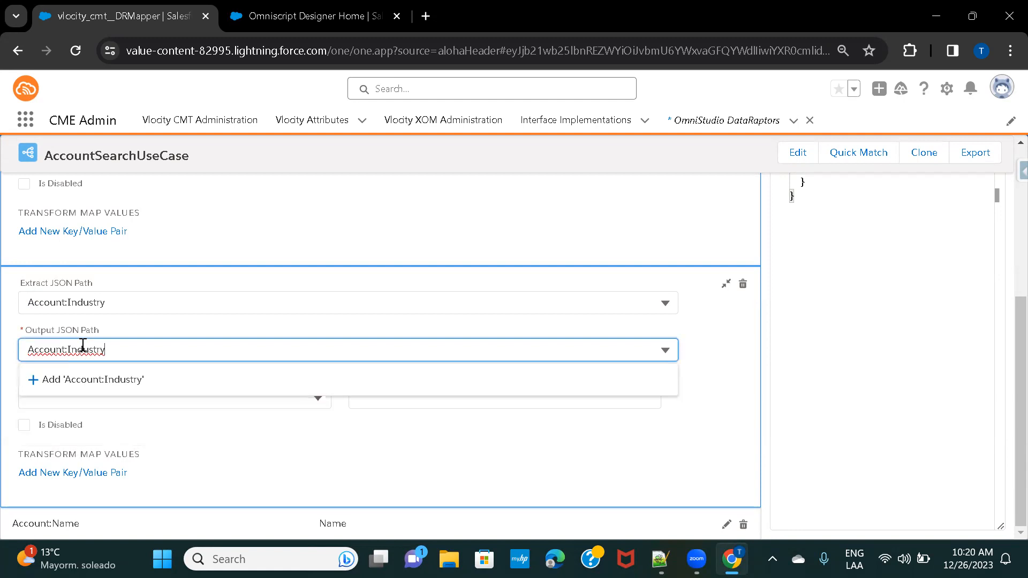
{"action": "left_click", "coordinate": [154, 394]}
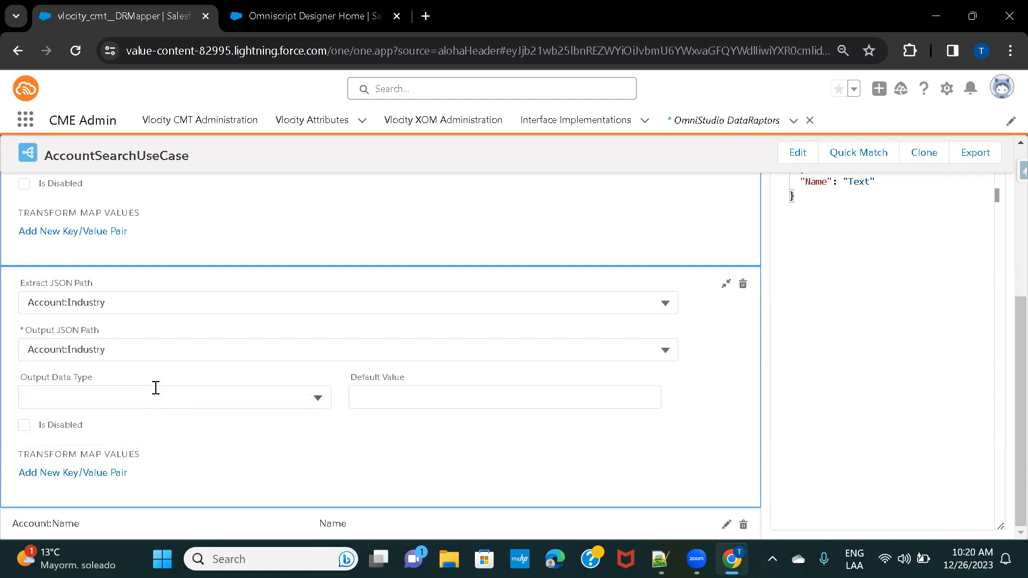
Open the Account:Name mapping for editing and set its output JSON path to Account:Name
{"action": "left_click", "coordinate": [726, 524]}
{"action": "scroll", "coordinate": [368, 430], "scroll_direction": "down", "scroll_amount": 4}
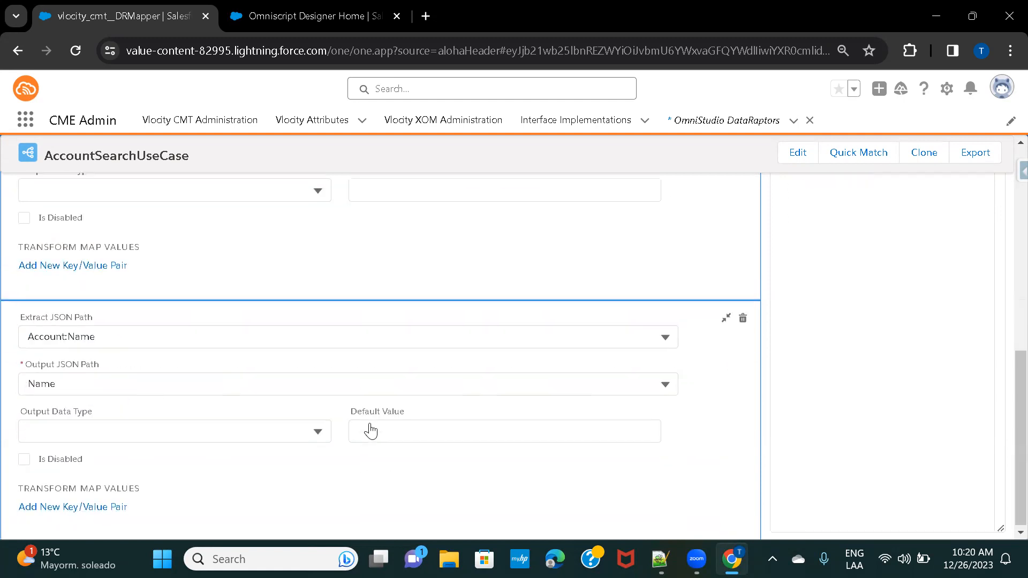
{"action": "left_click", "coordinate": [34, 381]}
{"action": "type", "text": "<"}
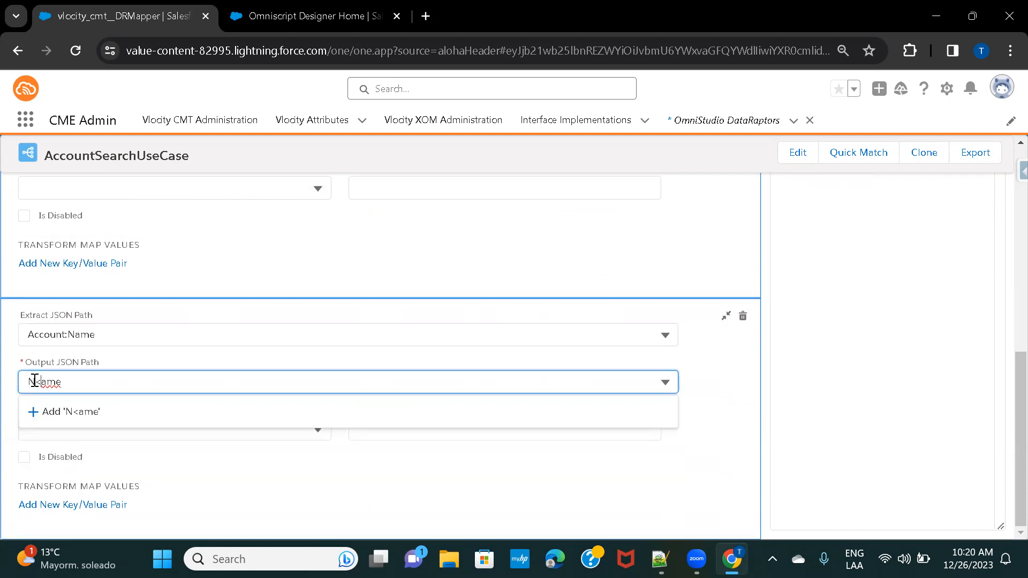
{"action": "key", "text": "BackSpace"}
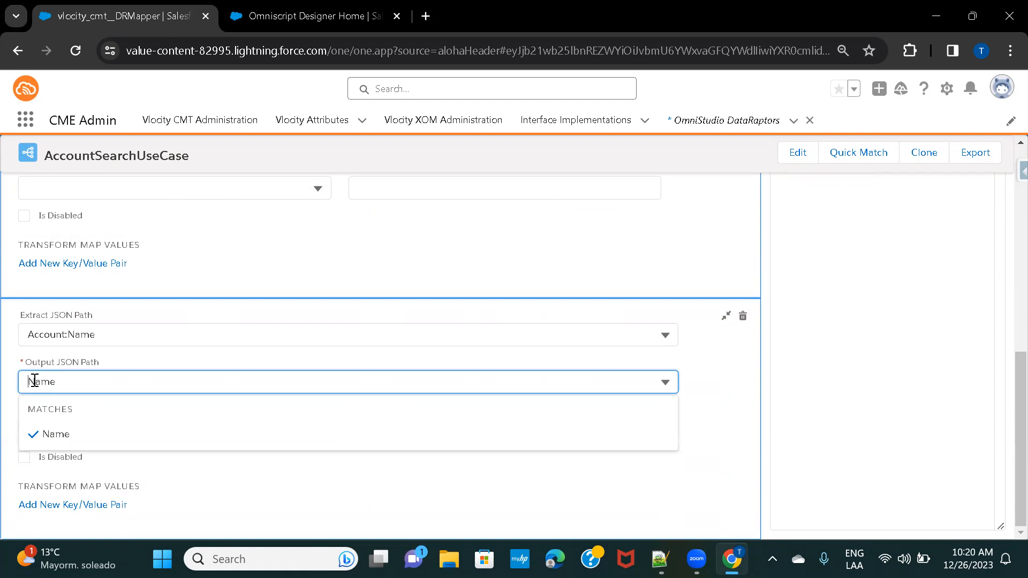
{"action": "type", "text": "Account:"}
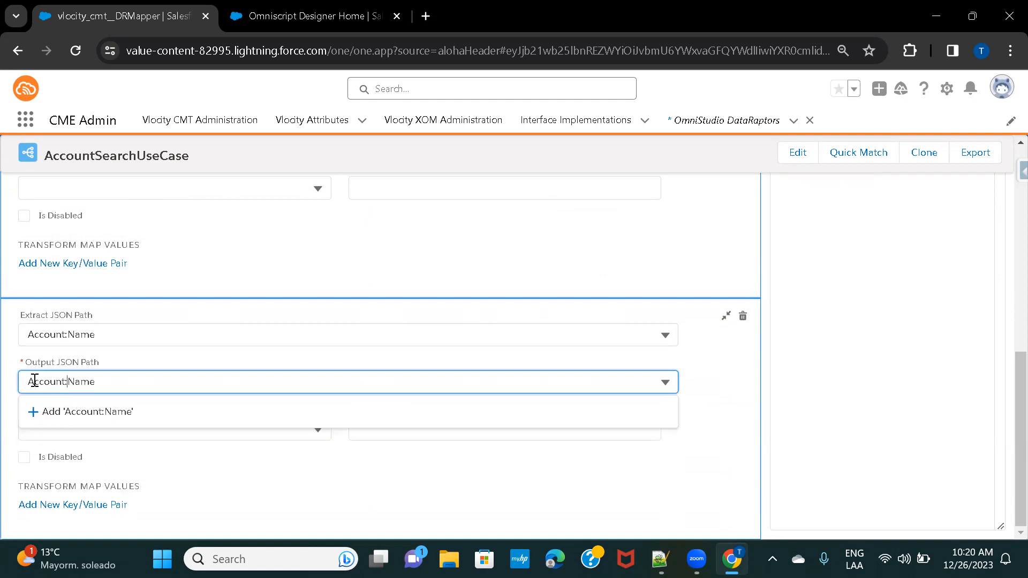
{"action": "left_click", "coordinate": [64, 413]}
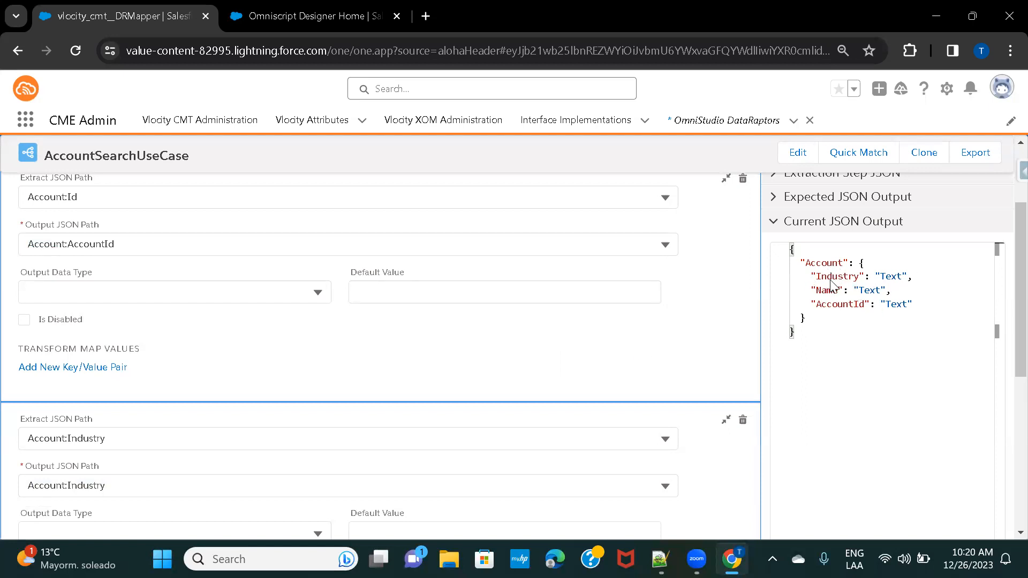
Review the nested current JSON output and collapse the expanded Account:Id, Account:Industry and Account:Name mappings
{"action": "scroll", "coordinate": [273, 349], "scroll_direction": "up", "scroll_amount": 2}
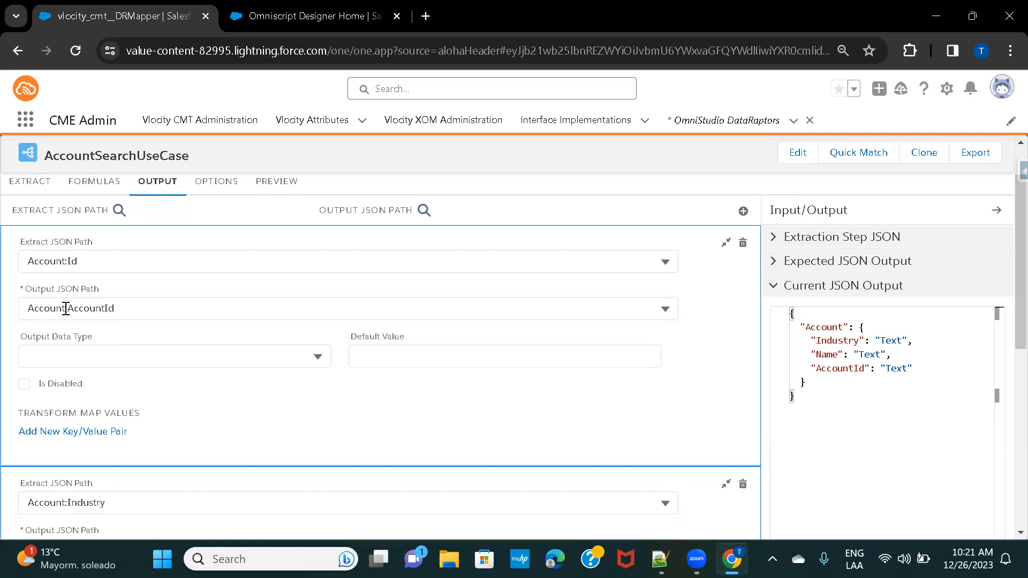
{"action": "scroll", "coordinate": [646, 405], "scroll_direction": "down", "scroll_amount": 3}
{"action": "left_click", "coordinate": [725, 398]}
{"action": "scroll", "coordinate": [710, 337], "scroll_direction": "up", "scroll_amount": 3}
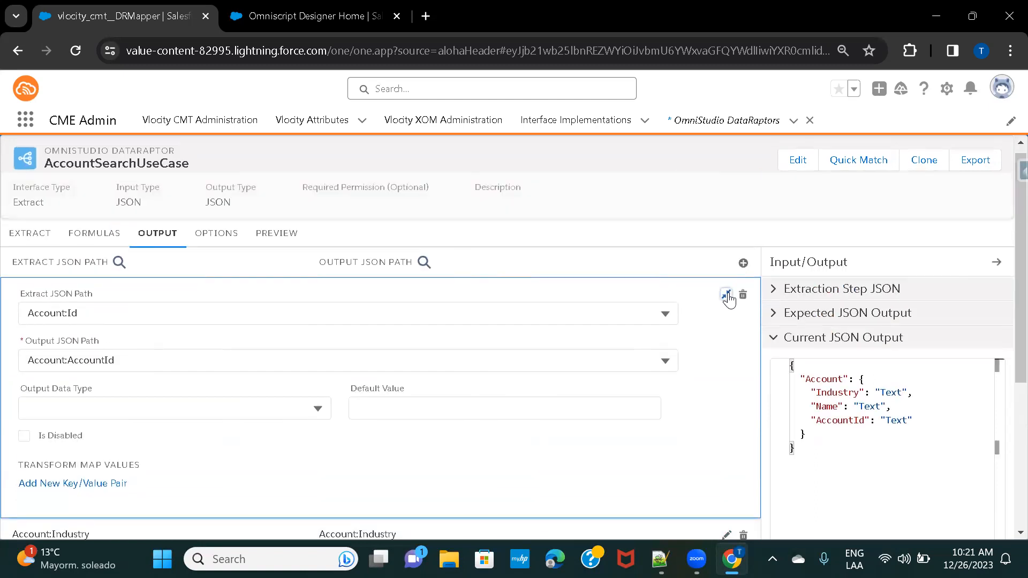
{"action": "left_click", "coordinate": [727, 296]}
{"action": "left_click", "coordinate": [725, 359]}
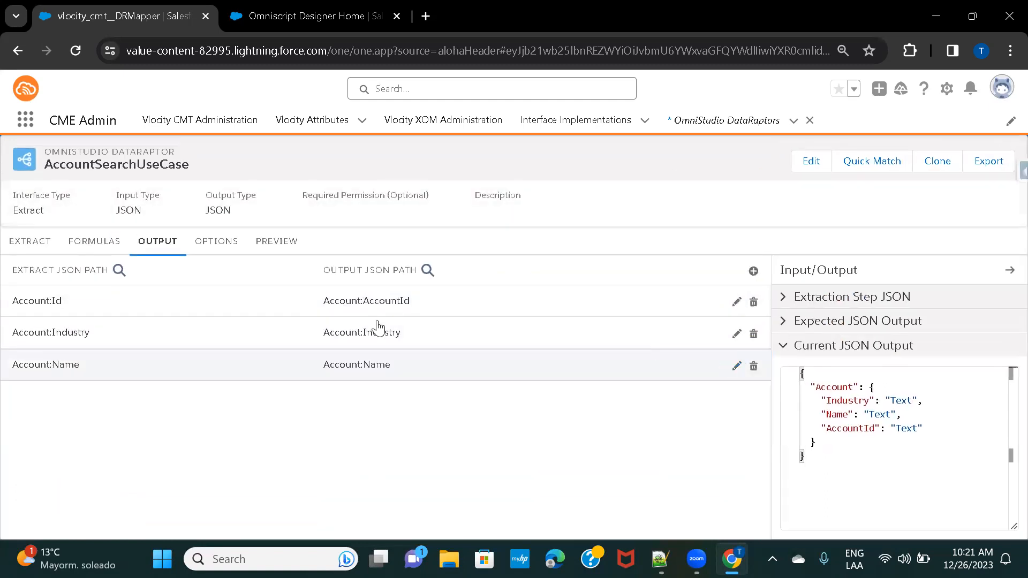
Compare the Account extract step's Name LIKE filter with the SOQL query in Notepad++, and return to Chrome
{"action": "left_click", "coordinate": [32, 246]}
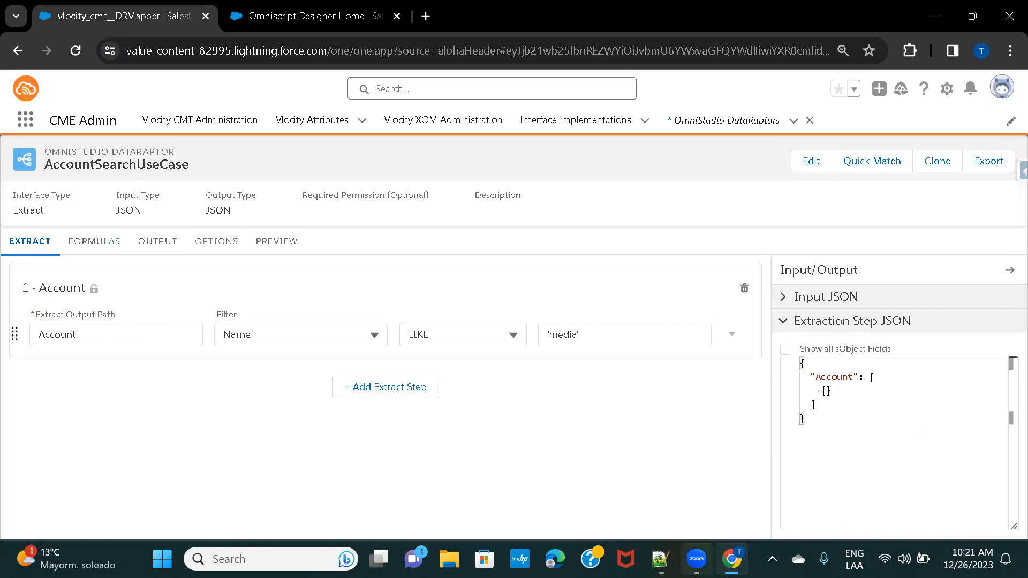
{"action": "left_click", "coordinate": [660, 559]}
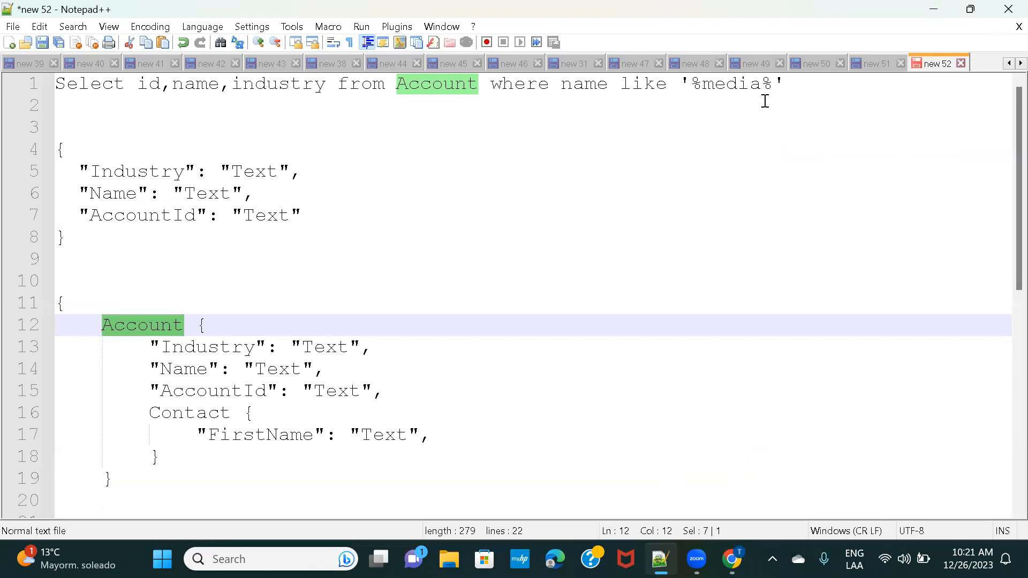
{"action": "left_click", "coordinate": [732, 559]}
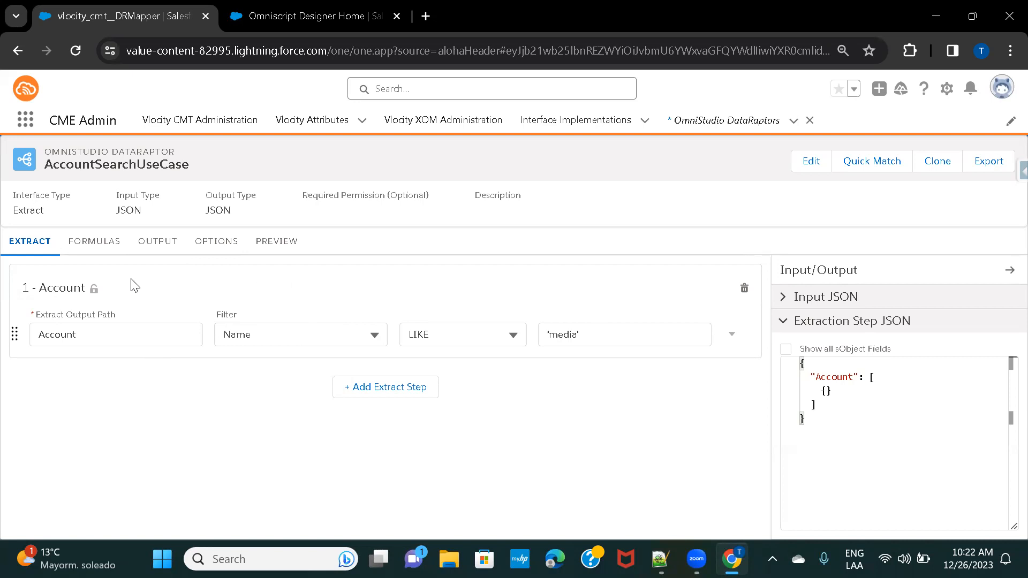
Review the output mappings, formulas and options, and execute the DataRaptor preview with empty input parameters
{"action": "left_click", "coordinate": [164, 255]}
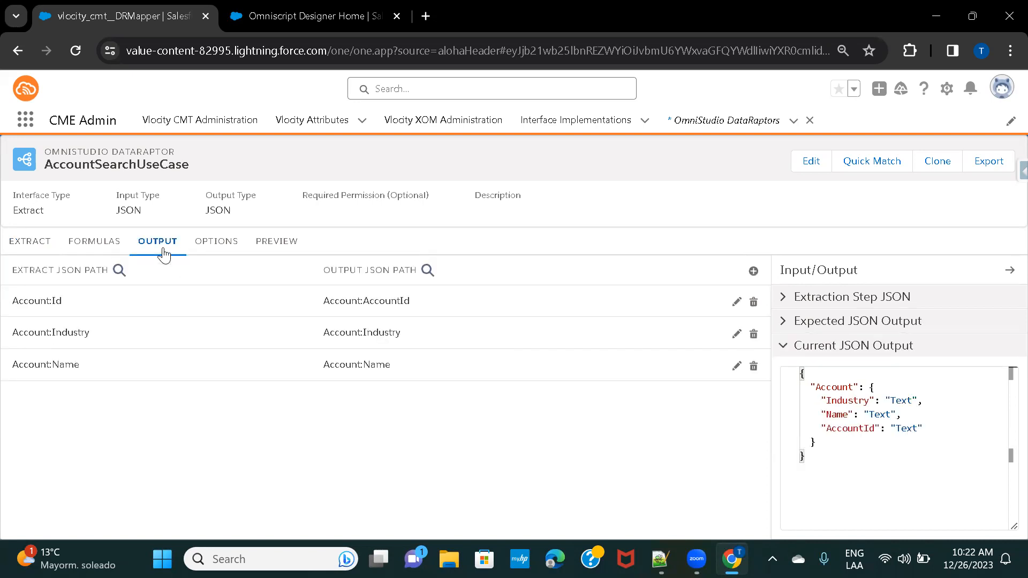
{"action": "left_click", "coordinate": [107, 249]}
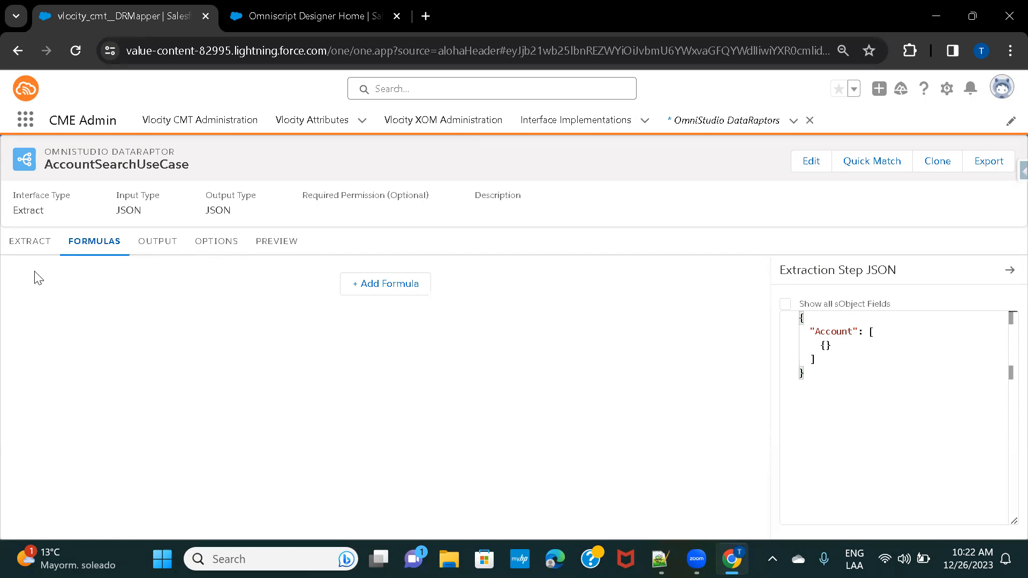
{"action": "left_click", "coordinate": [155, 258]}
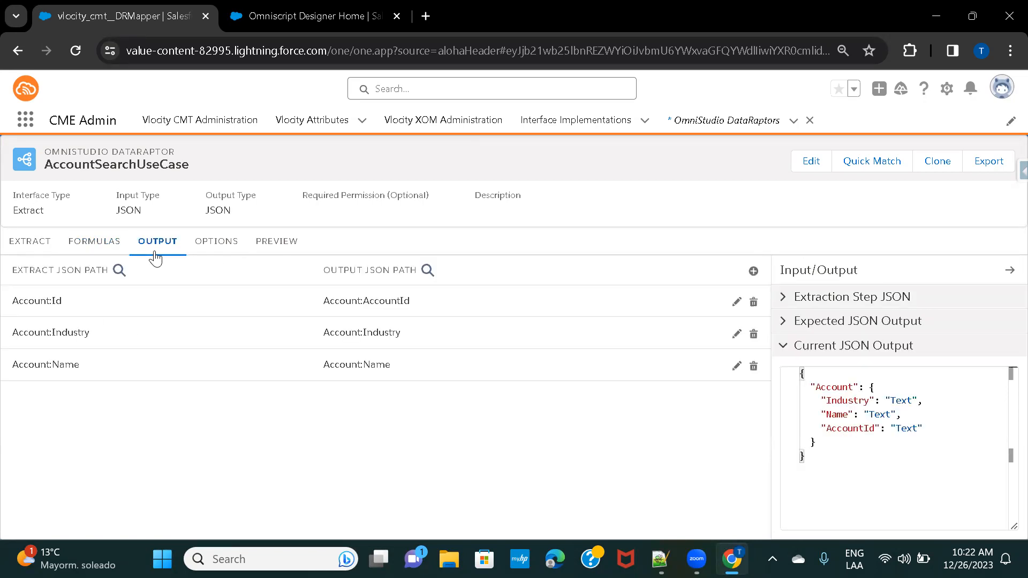
{"action": "left_click", "coordinate": [217, 239]}
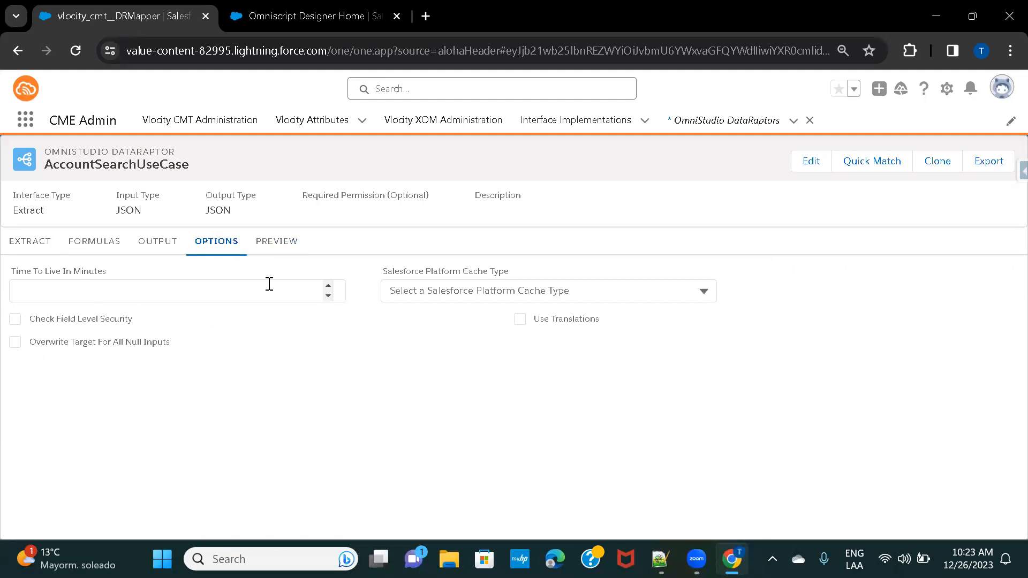
{"action": "left_click", "coordinate": [288, 245]}
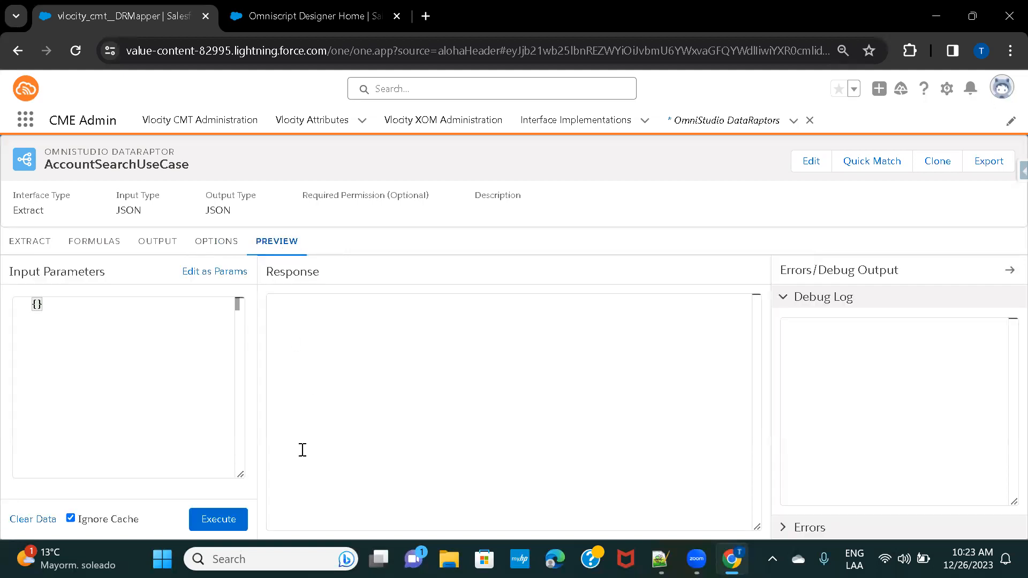
{"action": "left_click", "coordinate": [205, 518]}
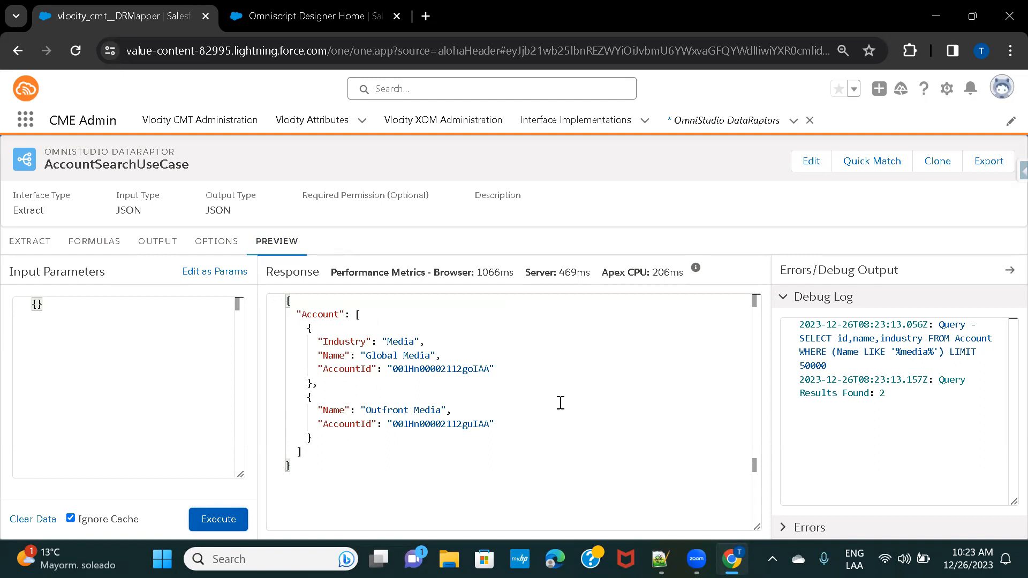
{"action": "left_click", "coordinate": [659, 558]}
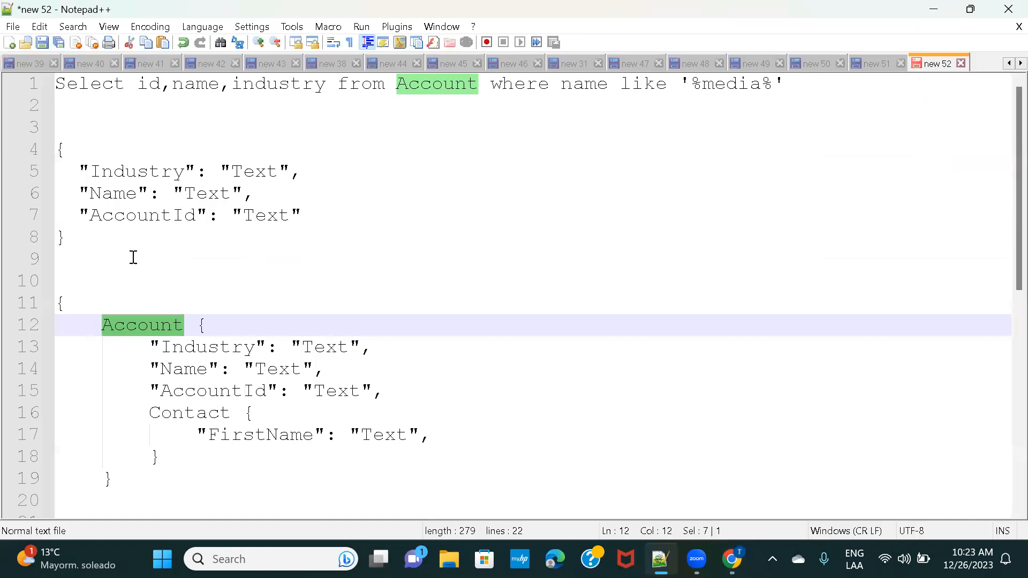
{"action": "left_click", "coordinate": [107, 329]}
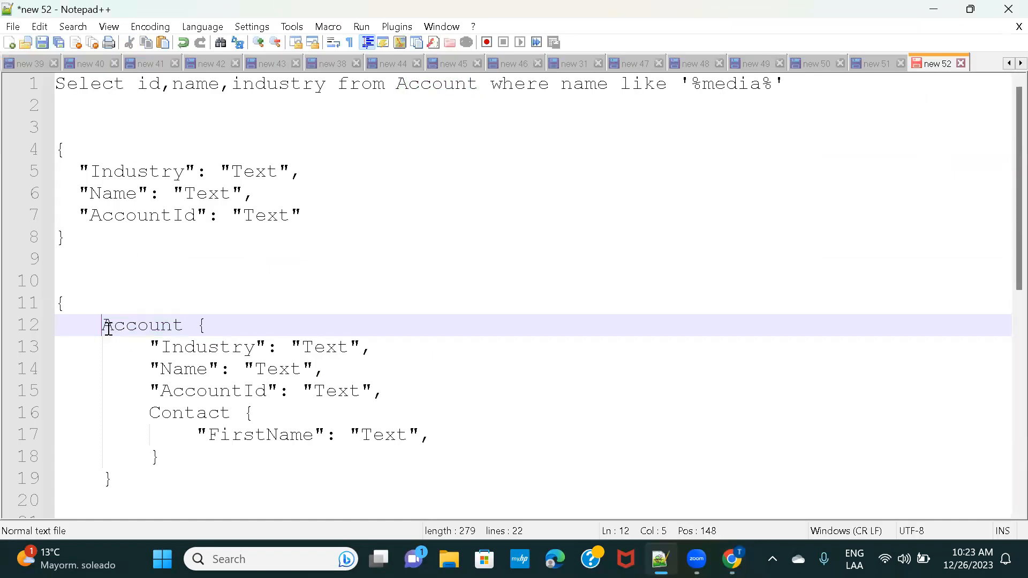
{"action": "type", "text": "?"}
{"action": "key", "text": "BackSpace"}
{"action": "type", "text": "''"}
{"action": "key", "text": "BackSpace"}
{"action": "key", "text": "BackSpace"}
{"action": "left_click", "coordinate": [731, 559]}
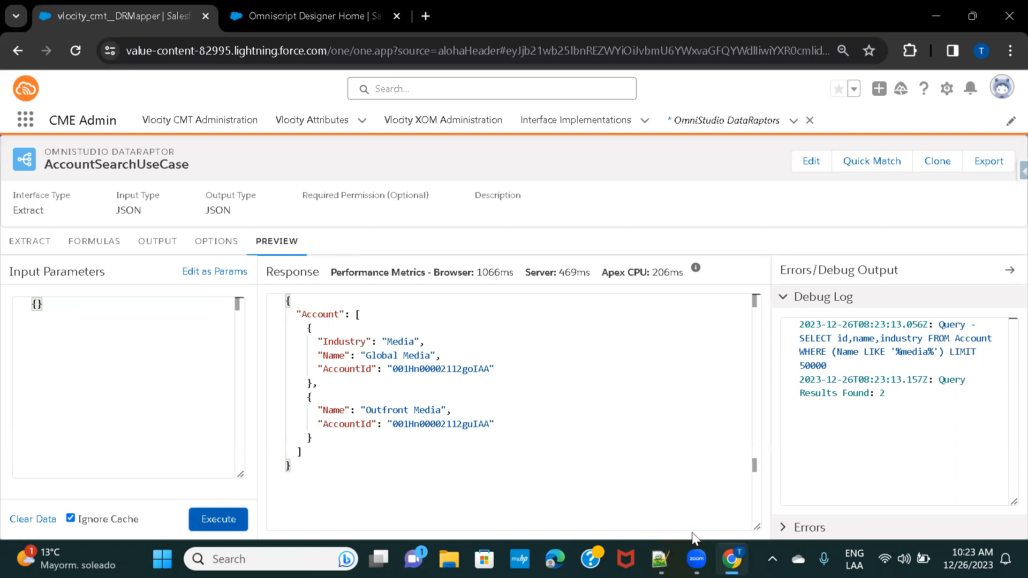
Check the SOQL query on the first line of the Notepad++ notes and return to the preview in Chrome
{"action": "left_click", "coordinate": [660, 559]}
{"action": "left_click", "coordinate": [788, 84]}
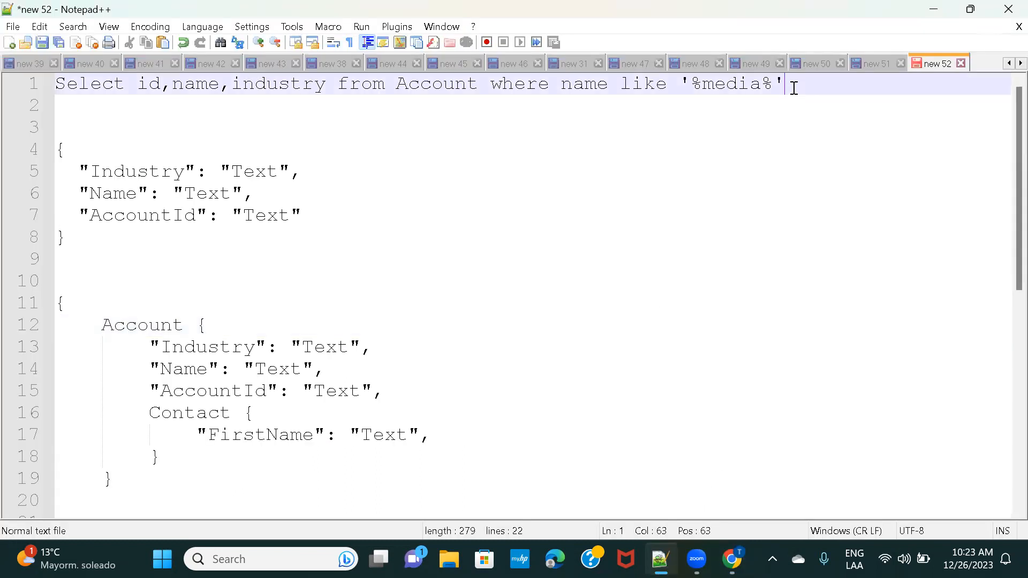
{"action": "left_click", "coordinate": [934, 10]}
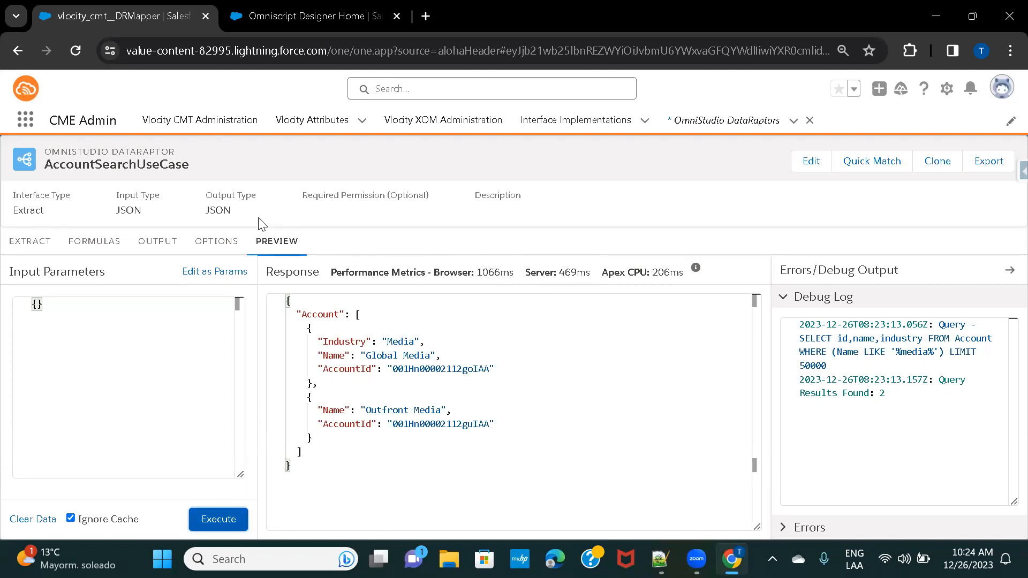
Examine the null-input overwrite option and the output mappings against the preview response
{"action": "left_click", "coordinate": [217, 242]}
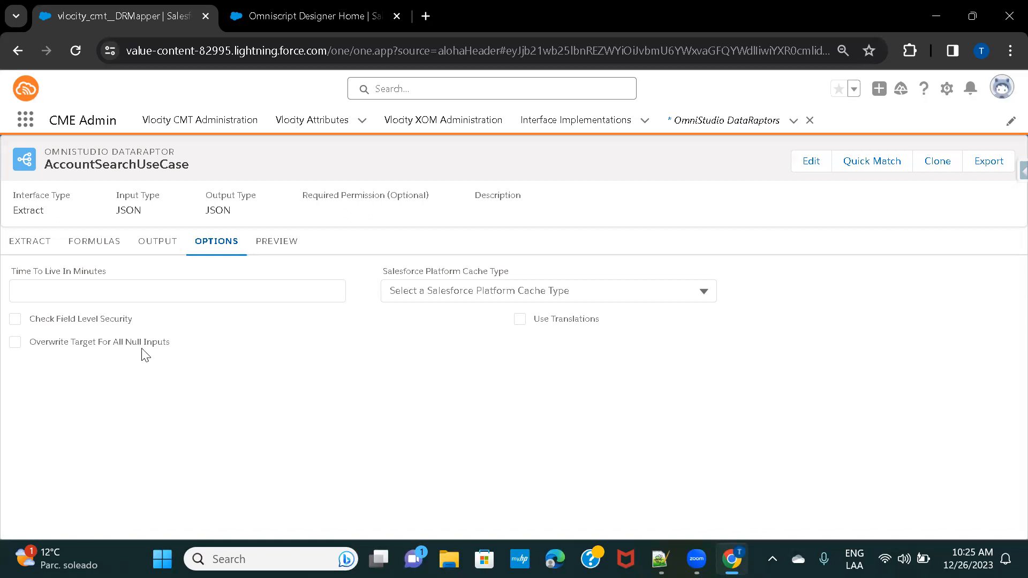
{"action": "left_click", "coordinate": [157, 248]}
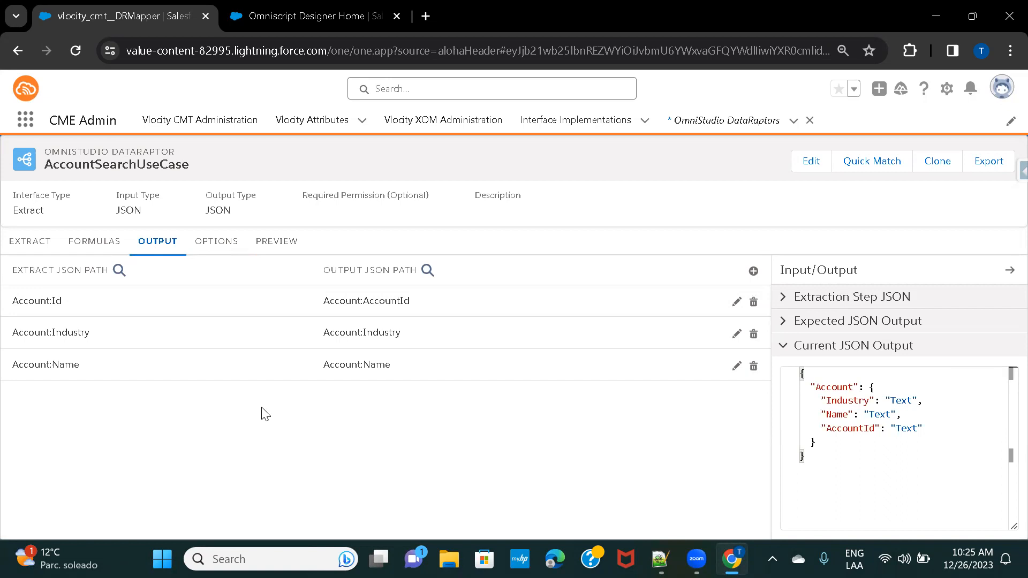
{"action": "left_click", "coordinate": [278, 246]}
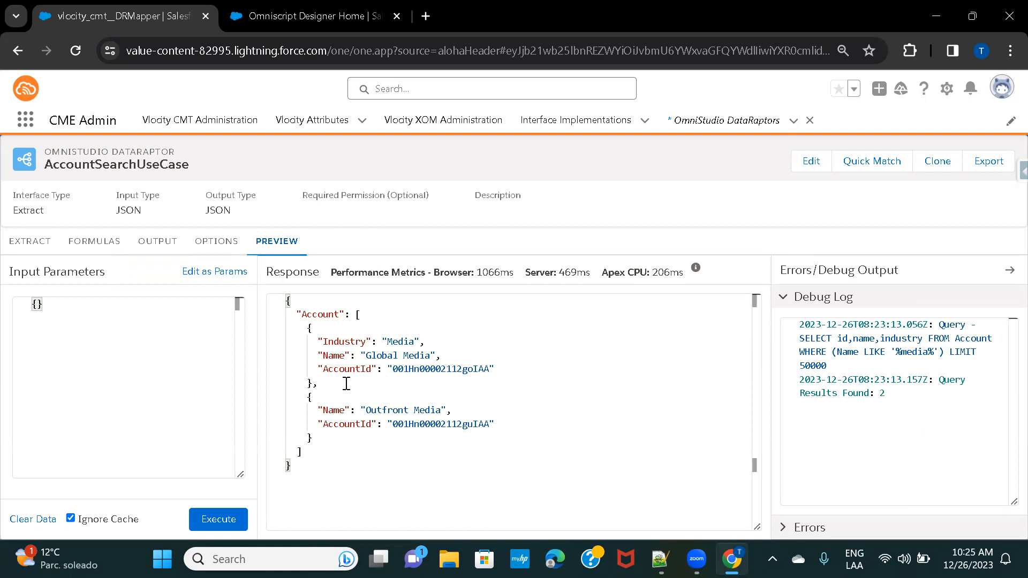
{"action": "left_click", "coordinate": [212, 247]}
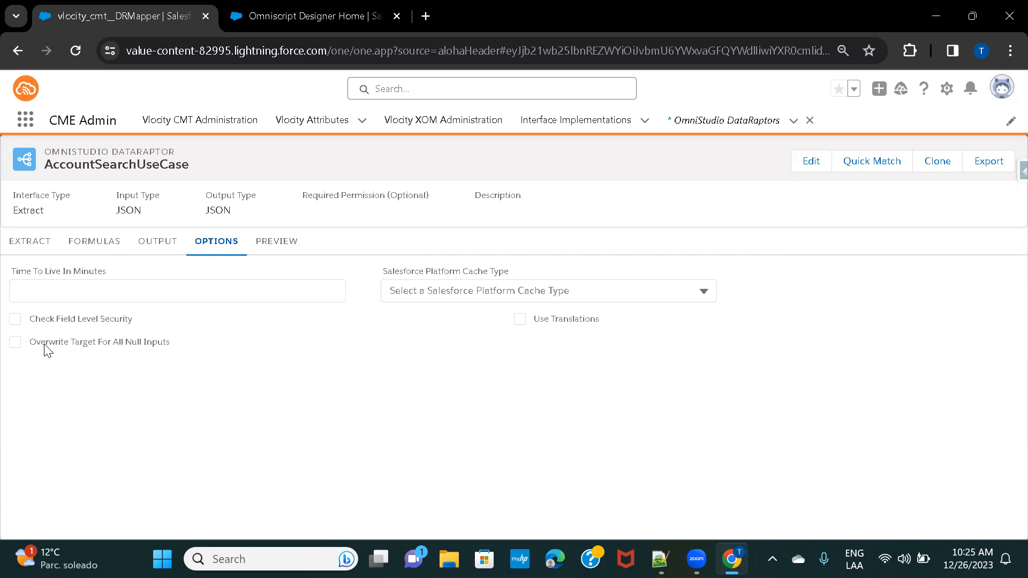
{"action": "left_click", "coordinate": [286, 245]}
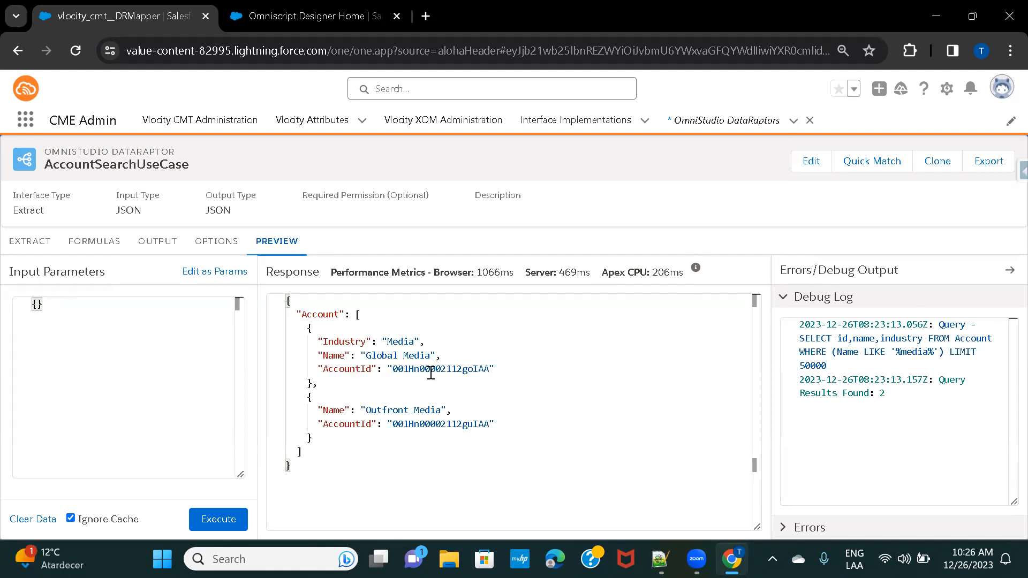
Add a new output mapping with Account:Description as its extract JSON path
{"action": "left_click", "coordinate": [150, 244]}
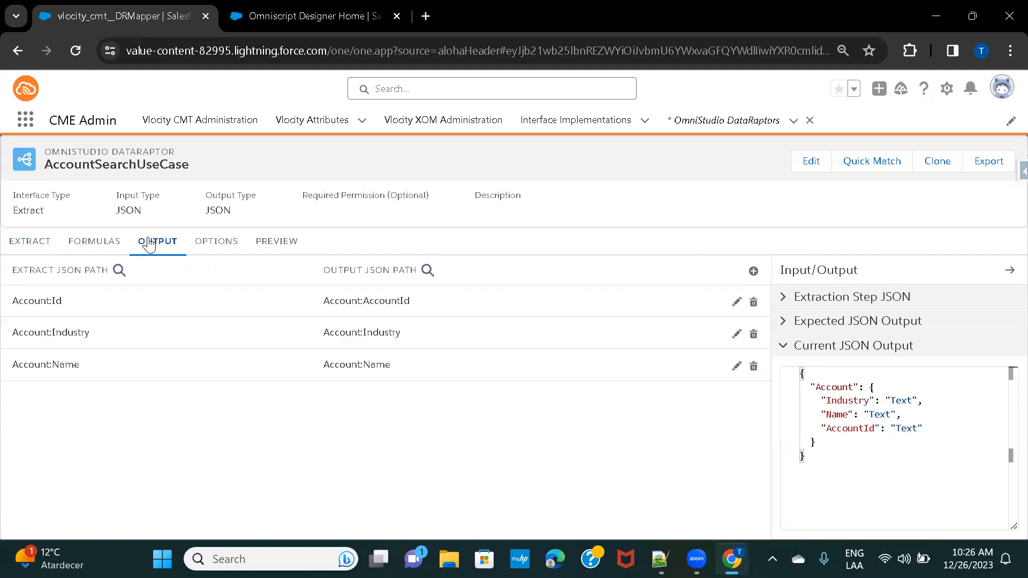
{"action": "left_click", "coordinate": [754, 272]}
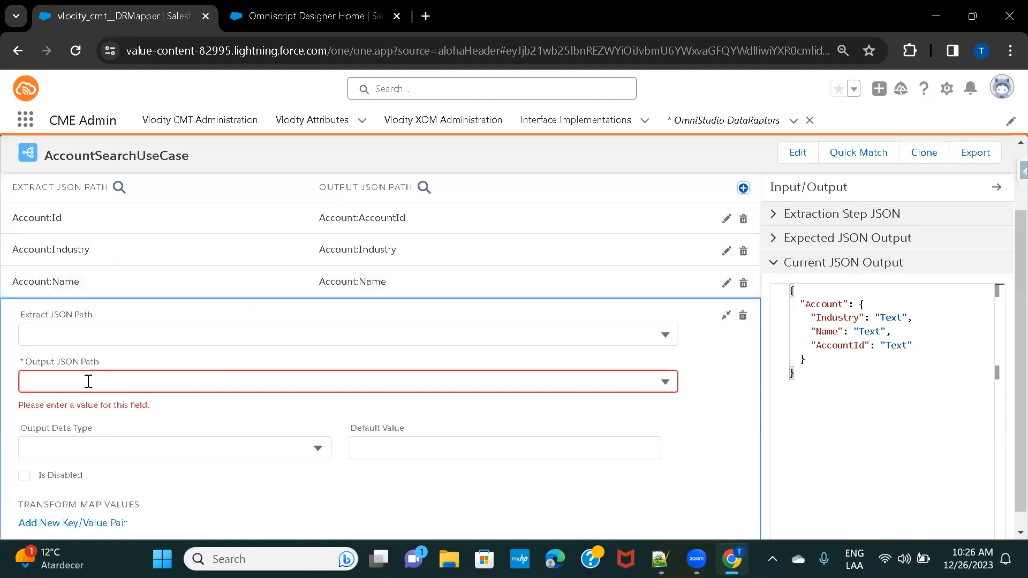
{"action": "left_click", "coordinate": [78, 336]}
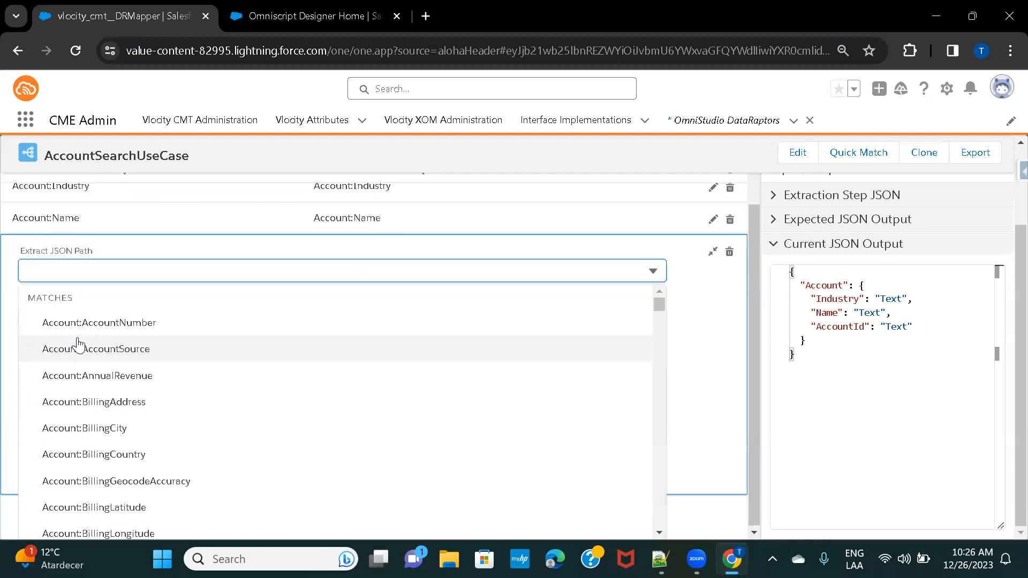
{"action": "type", "text": "descr"}
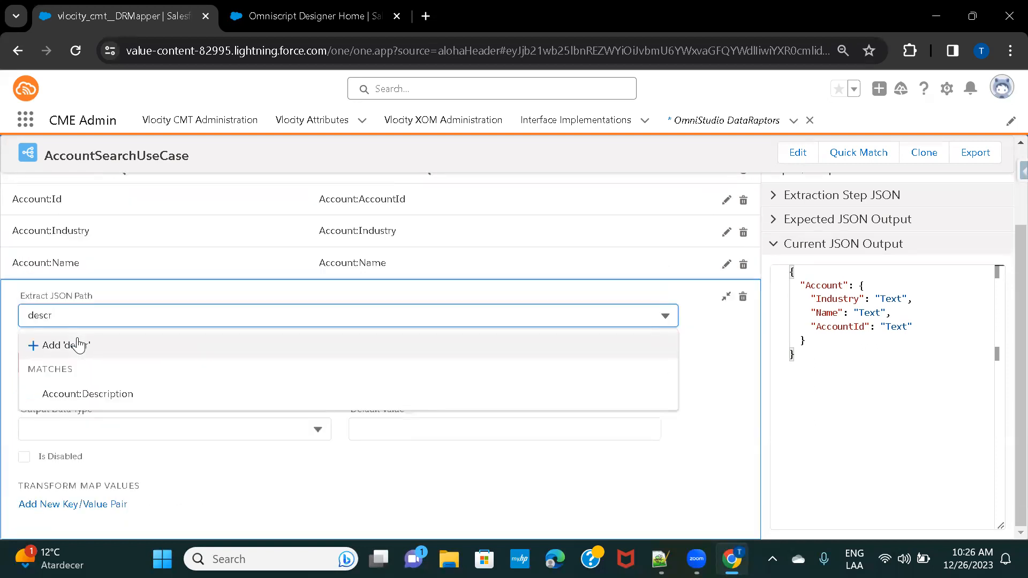
{"action": "left_click", "coordinate": [86, 399]}
{"action": "scroll", "coordinate": [110, 291], "scroll_direction": "up", "scroll_amount": 1}
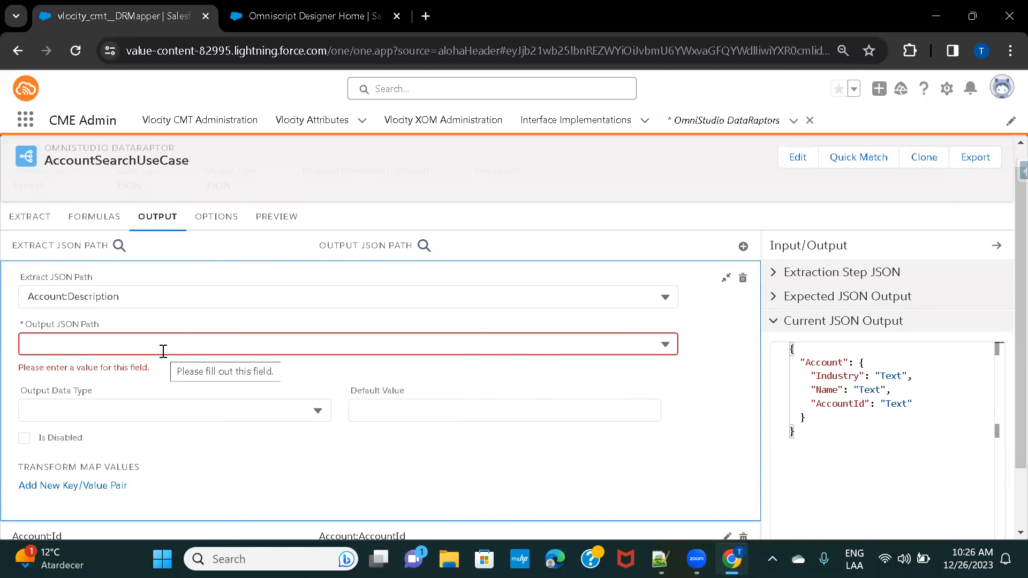
Set the new description mapping's output JSON path to Account:Description
{"action": "left_click", "coordinate": [116, 344]}
{"action": "type", "text": "Ac"}
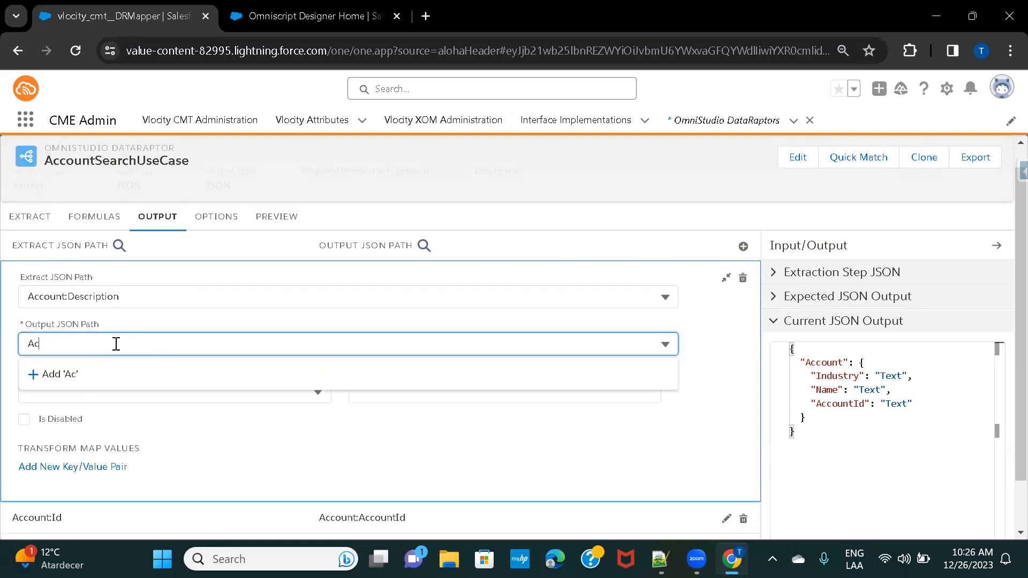
{"action": "type", "text": "count:Description"}
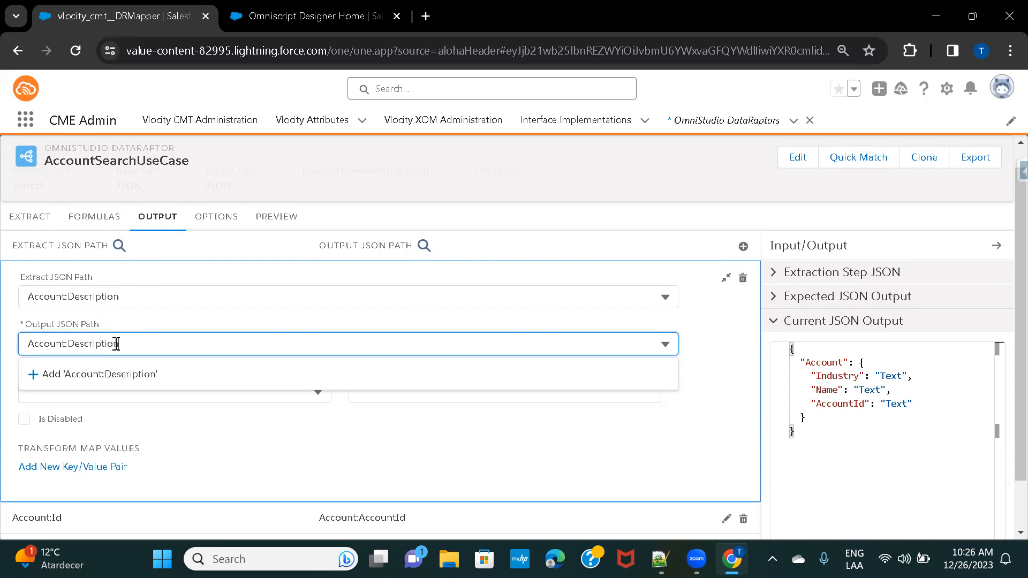
{"action": "left_click", "coordinate": [133, 377]}
{"action": "scroll", "coordinate": [252, 422], "scroll_direction": "down", "scroll_amount": 1}
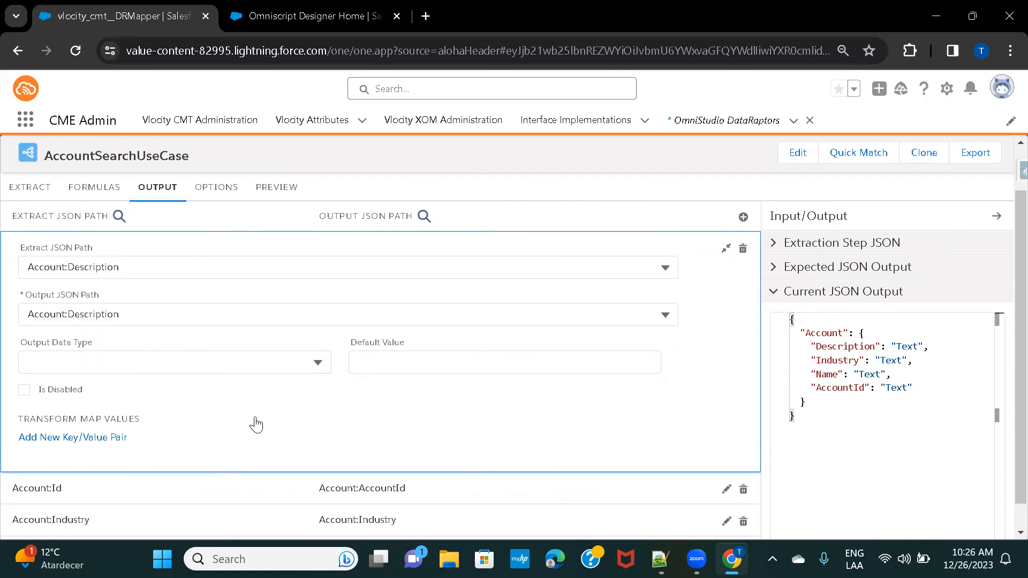
Collapse the Account:Description mapping, execute the DataRaptor preview, and examine the response for the description output
{"action": "scroll", "coordinate": [255, 417], "scroll_direction": "up", "scroll_amount": 1}
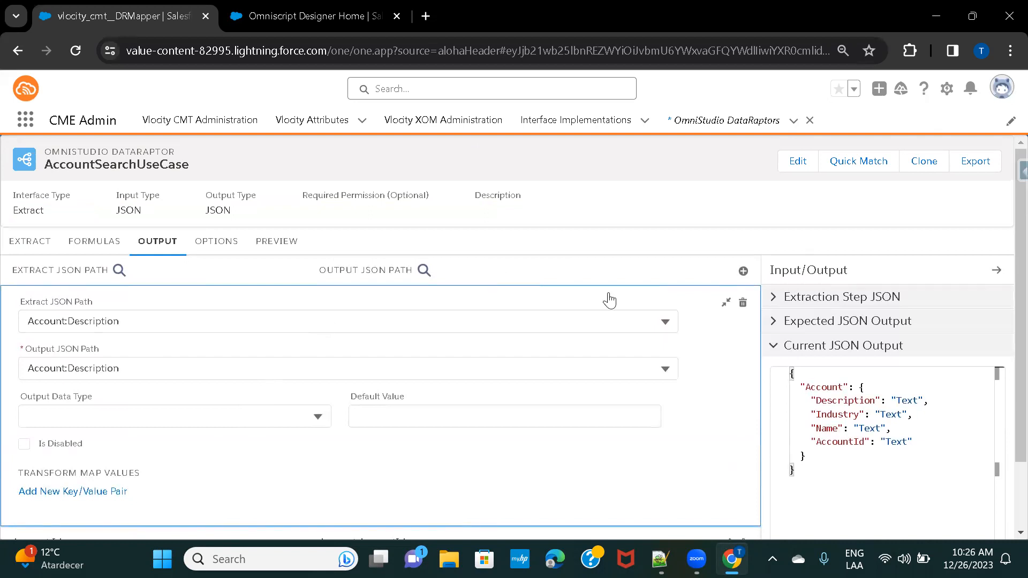
{"action": "left_click", "coordinate": [726, 303]}
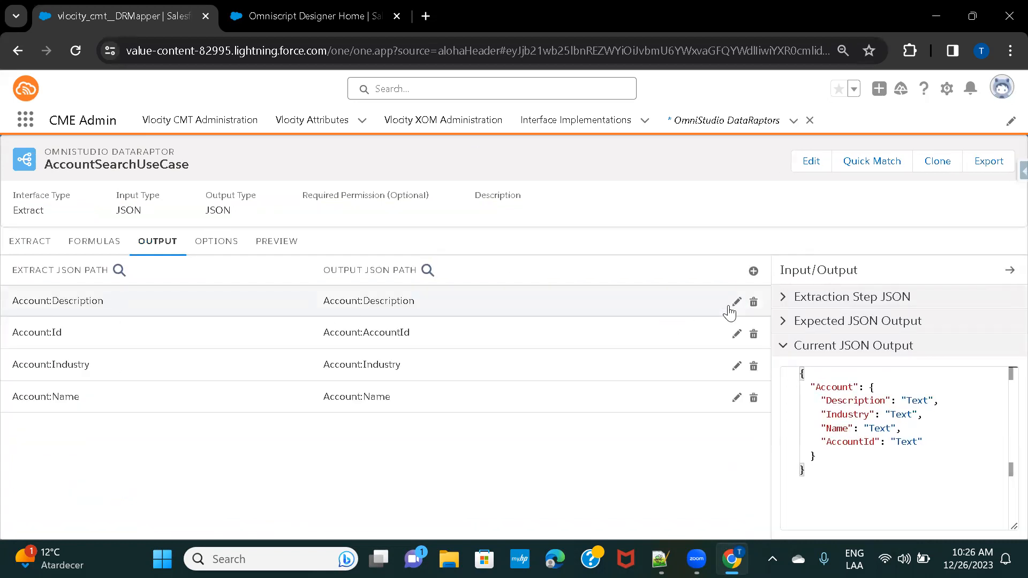
{"action": "left_click", "coordinate": [273, 247]}
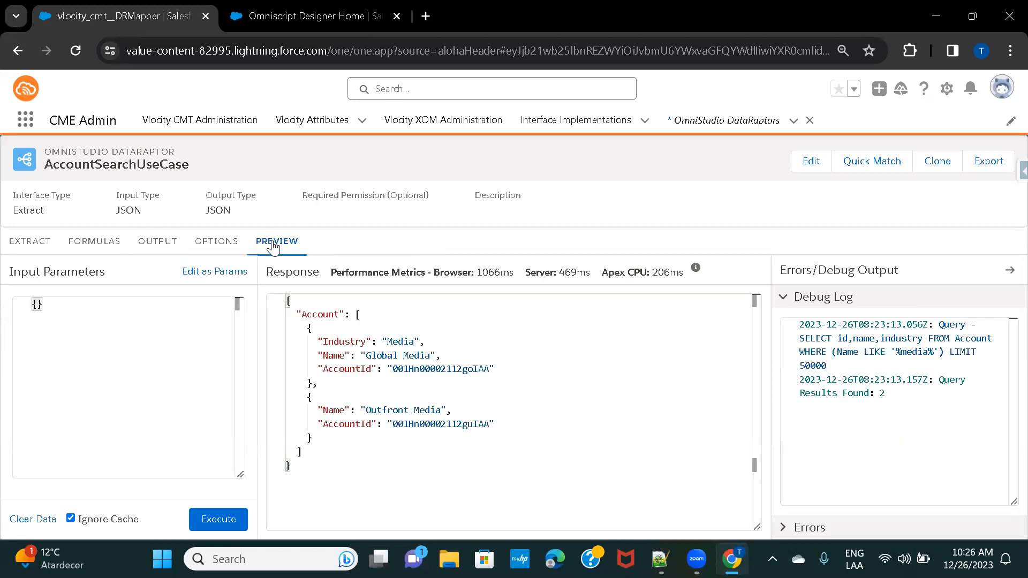
{"action": "left_click", "coordinate": [215, 527]}
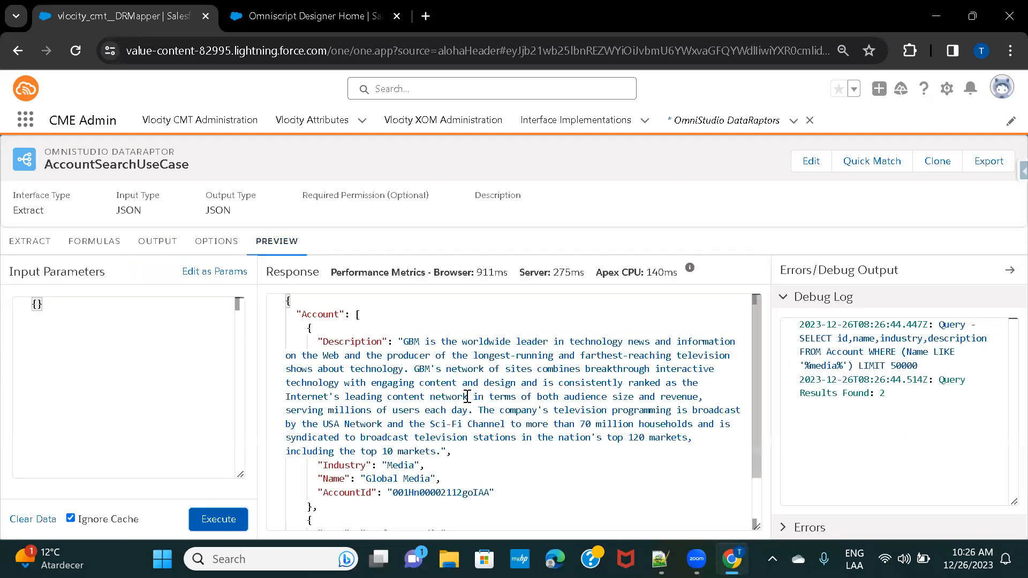
{"action": "scroll", "coordinate": [386, 379], "scroll_direction": "down", "scroll_amount": 2}
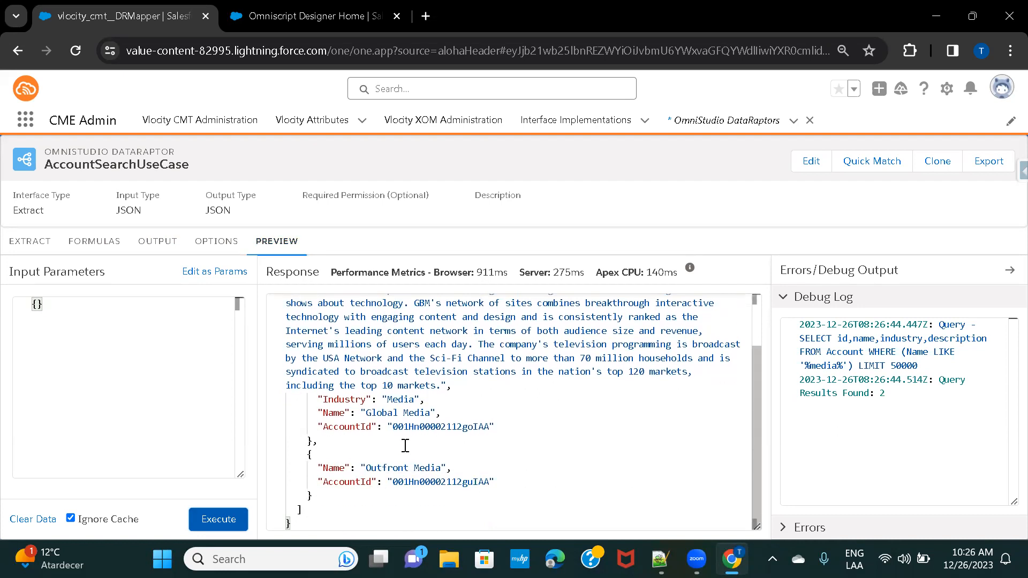
{"action": "scroll", "coordinate": [405, 445], "scroll_direction": "up", "scroll_amount": 1}
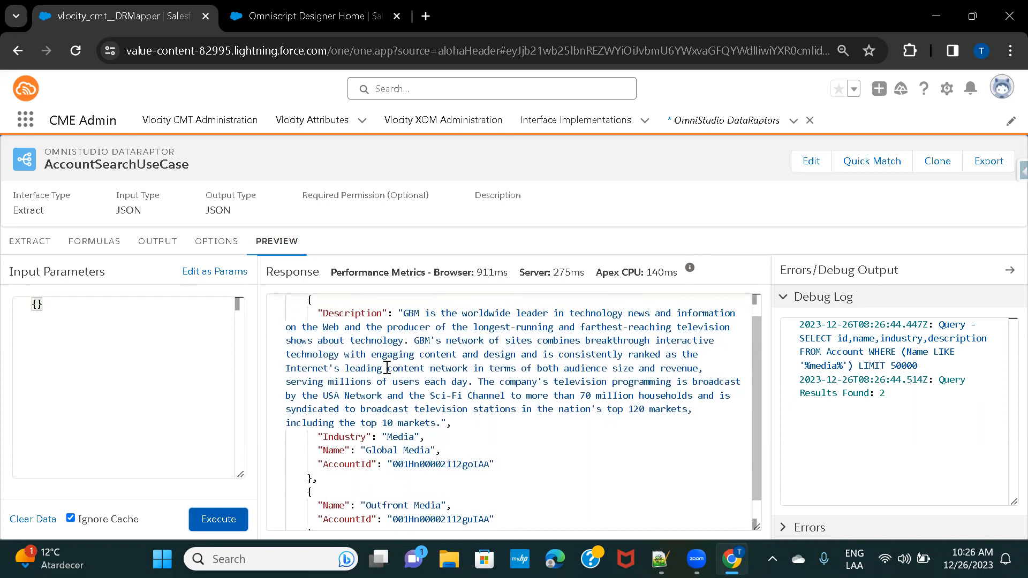
Set the Account extract step's Name LIKE filter value to 'Outfront', copying the word from the preview response
{"action": "double_click", "coordinate": [379, 507]}
{"action": "key", "text": "ctrl+c"}
{"action": "left_click", "coordinate": [31, 240]}
{"action": "double_click", "coordinate": [566, 335]}
{"action": "key", "text": "ctrl+v"}
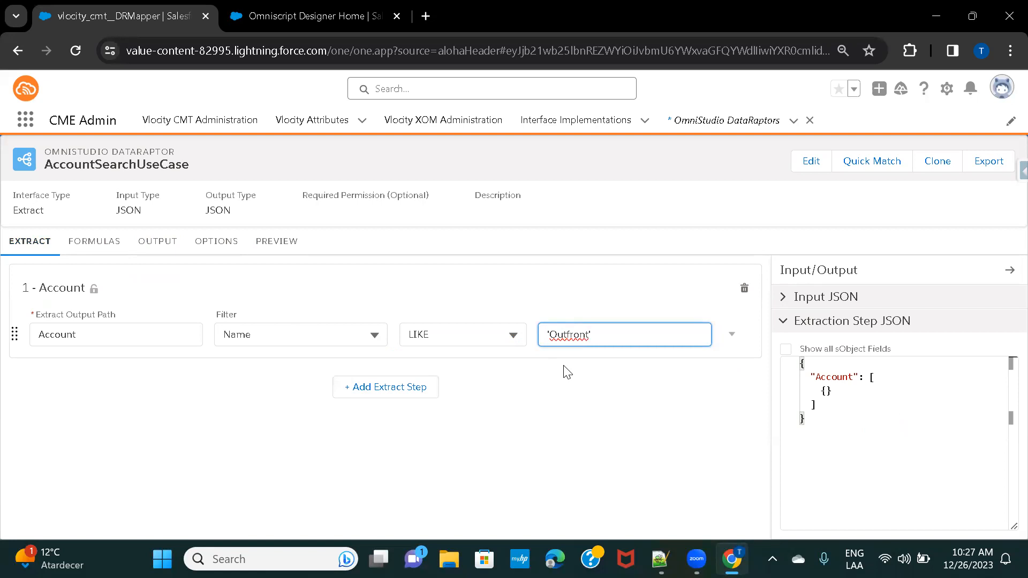
Execute the preview with the changed filter and compare its response with the output mappings
{"action": "left_click", "coordinate": [268, 248]}
{"action": "left_click", "coordinate": [205, 522]}
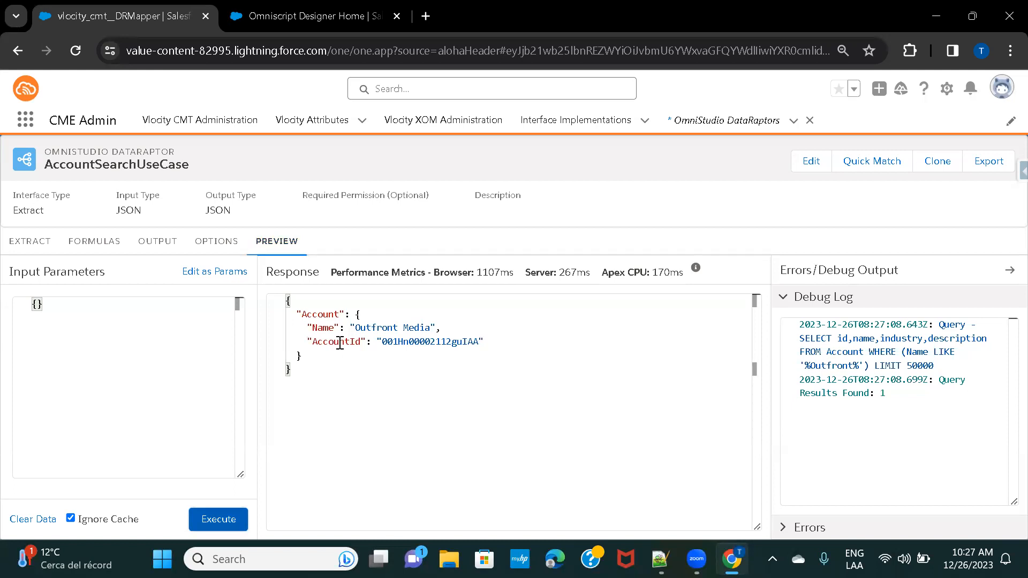
{"action": "left_click", "coordinate": [151, 251]}
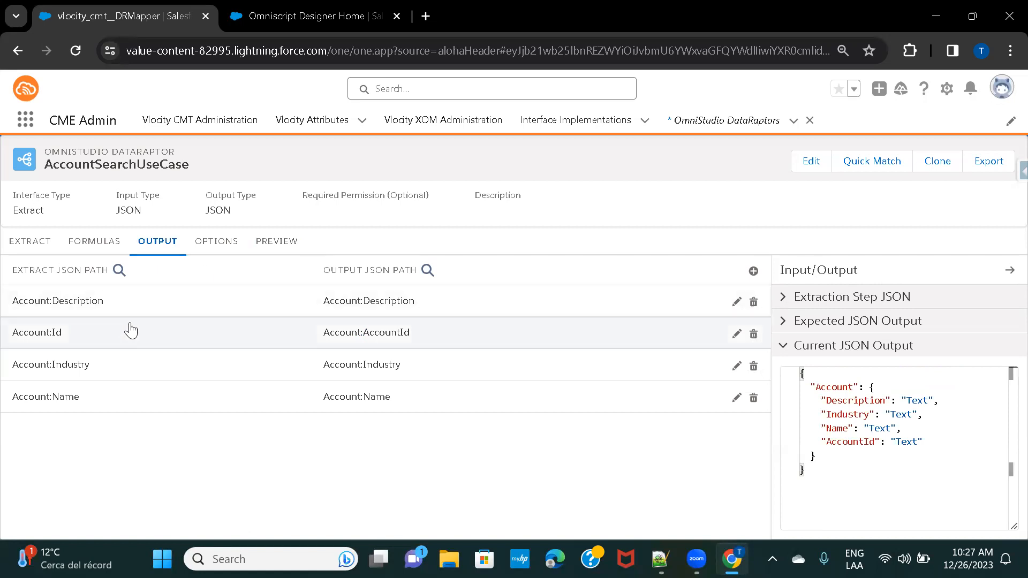
{"action": "left_click", "coordinate": [280, 243]}
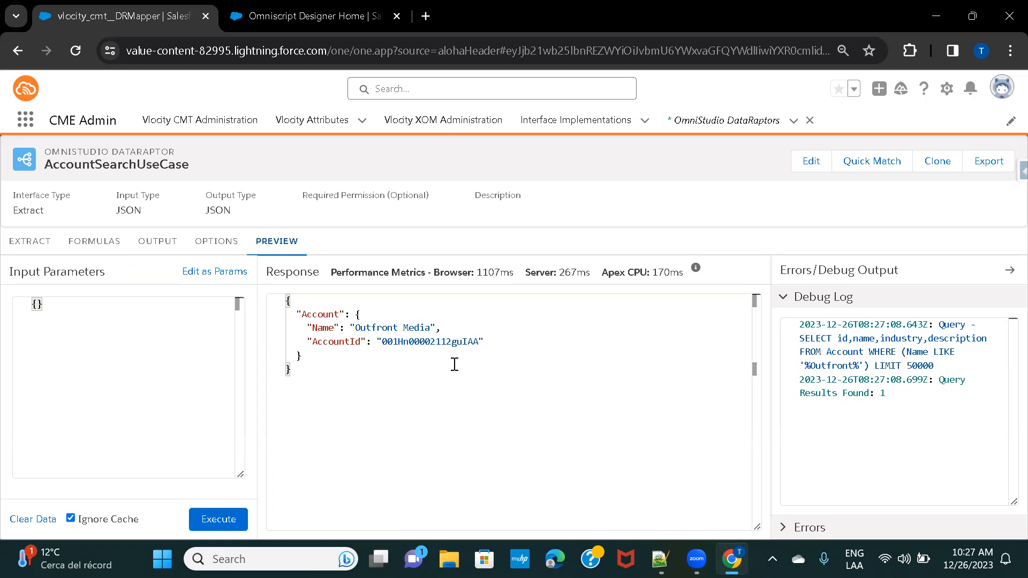
Copy the account name Outfront Media from the preview response and open the Accounts list in a new browser tab
{"action": "left_click_drag", "start_coordinate": [354, 327], "coordinate": [430, 327]}
{"action": "key", "text": "ctrl+c"}
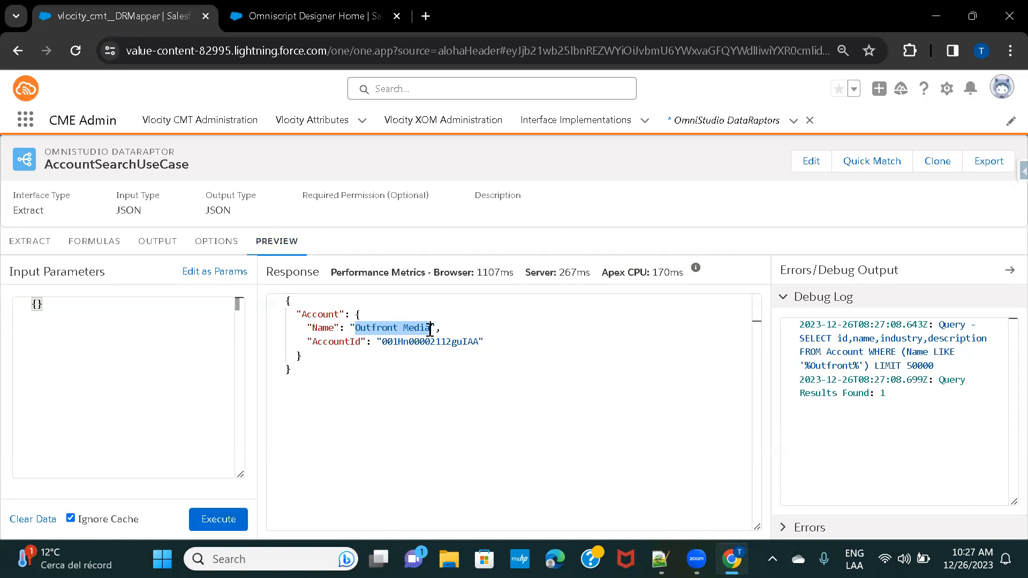
{"action": "left_click", "coordinate": [317, 16]}
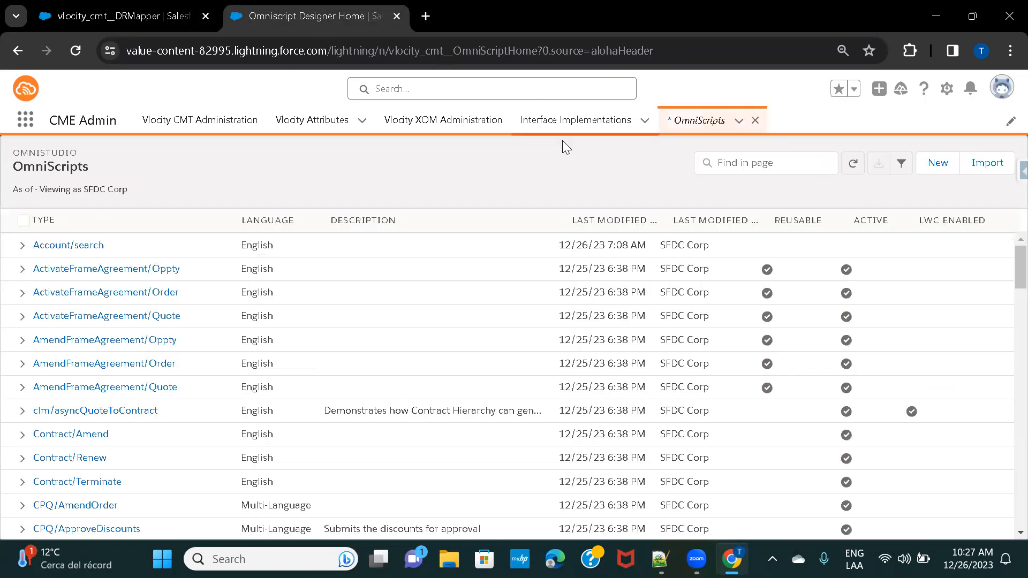
{"action": "left_click", "coordinate": [21, 121]}
{"action": "type", "text": "acc"}
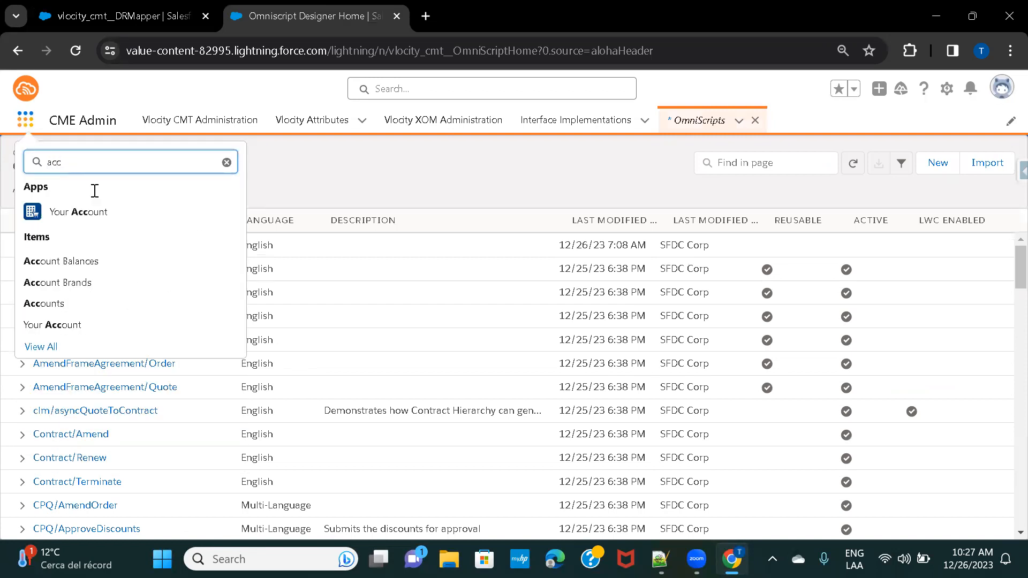
{"action": "right_click", "coordinate": [63, 303]}
{"action": "left_click", "coordinate": [82, 315]}
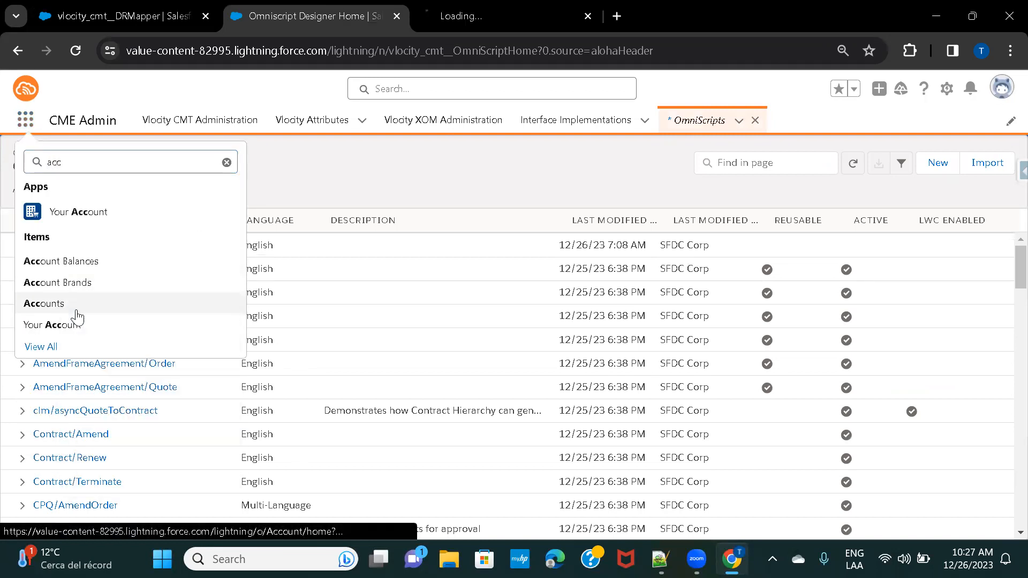
{"action": "left_click", "coordinate": [460, 16]}
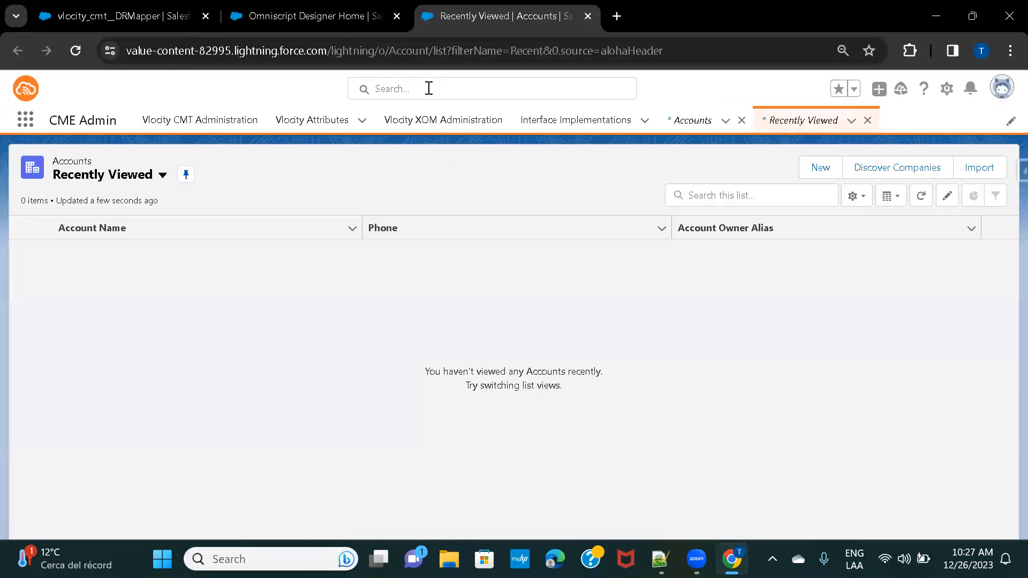
Search Salesforce for Outfront Media and open its account record
{"action": "left_click", "coordinate": [429, 89]}
{"action": "key", "text": "ctrl+v"}
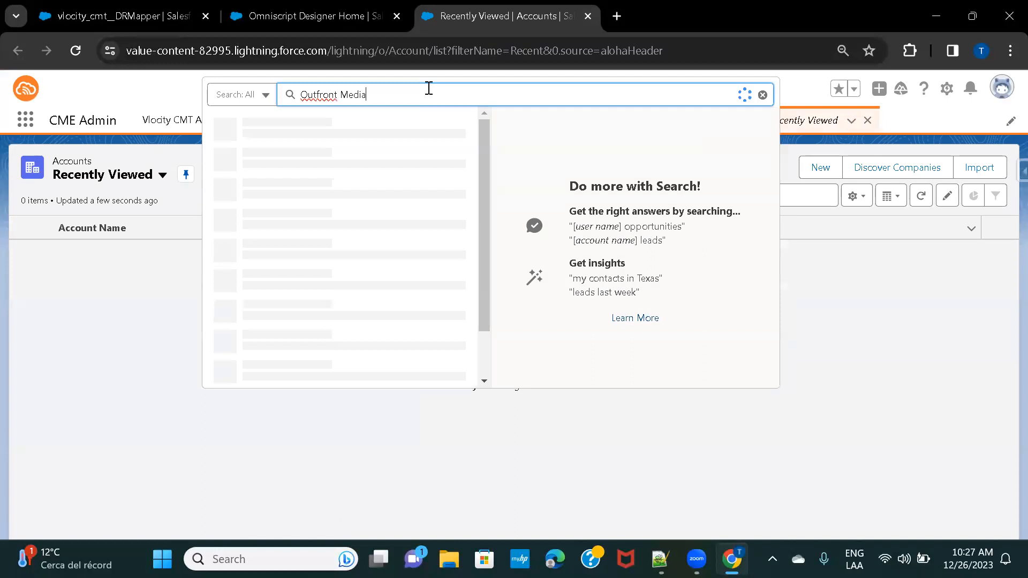
{"action": "key", "text": "Return"}
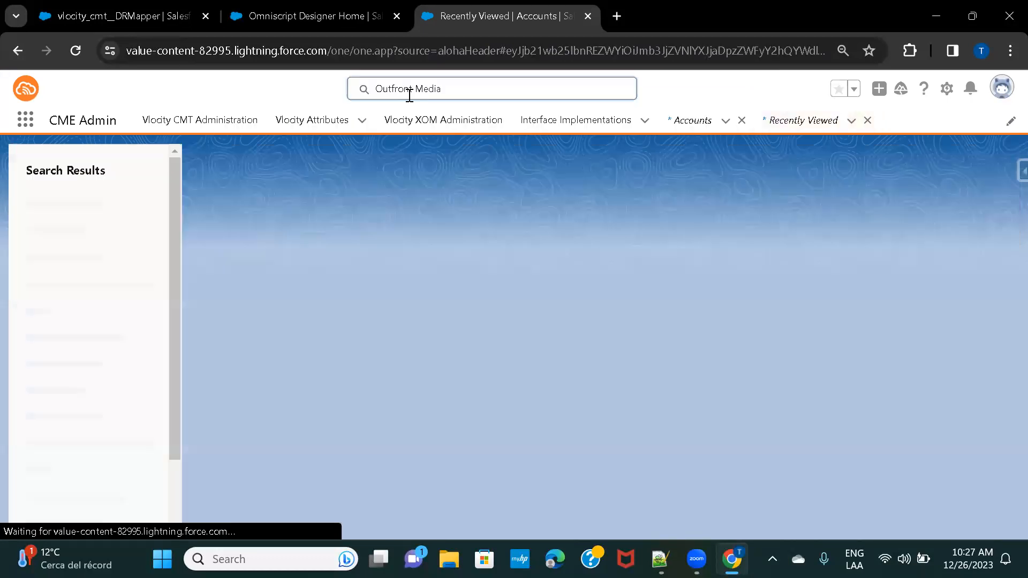
{"action": "left_click", "coordinate": [236, 294]}
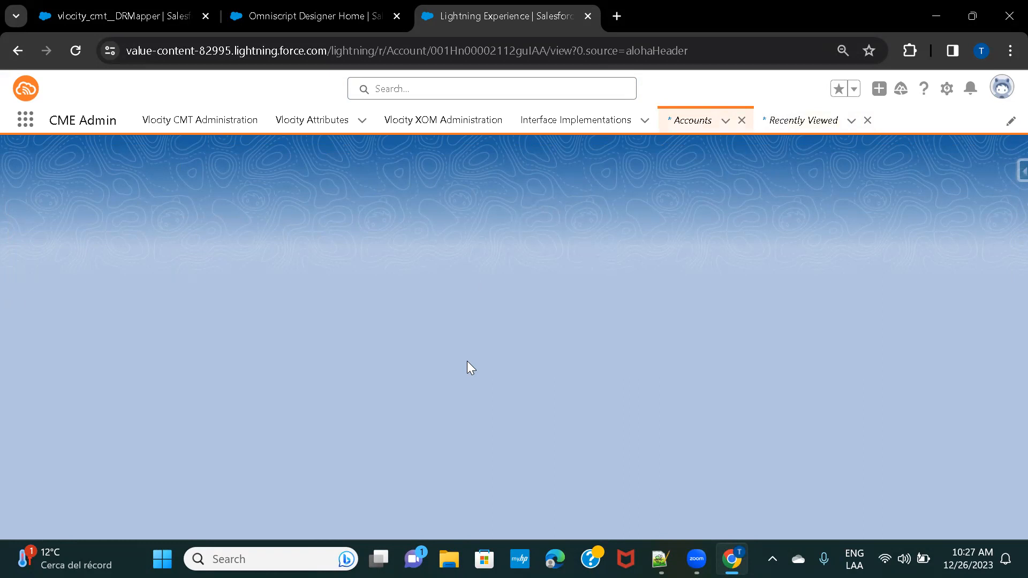
{"action": "left_click", "coordinate": [71, 54]}
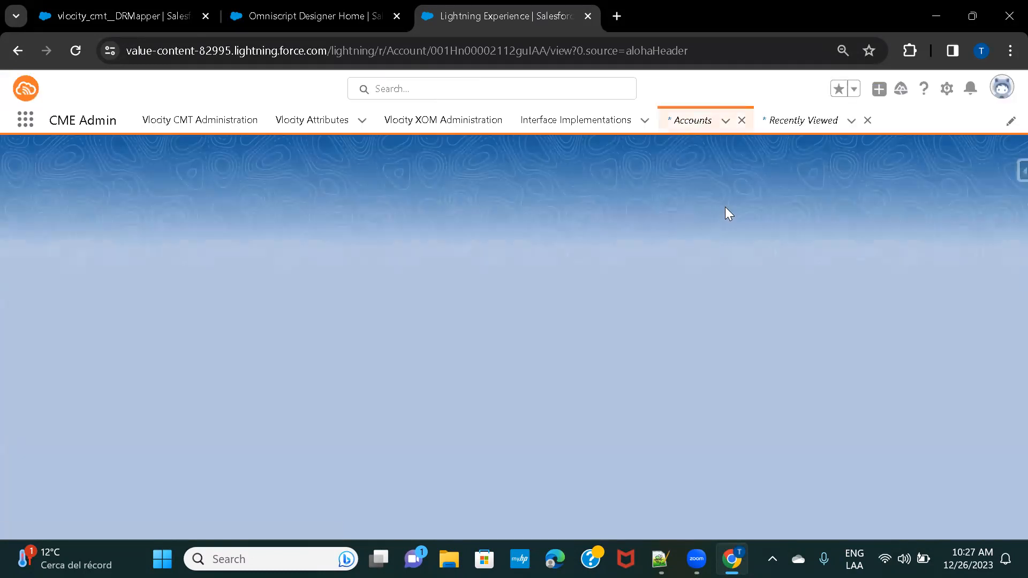
{"action": "left_click", "coordinate": [688, 132]}
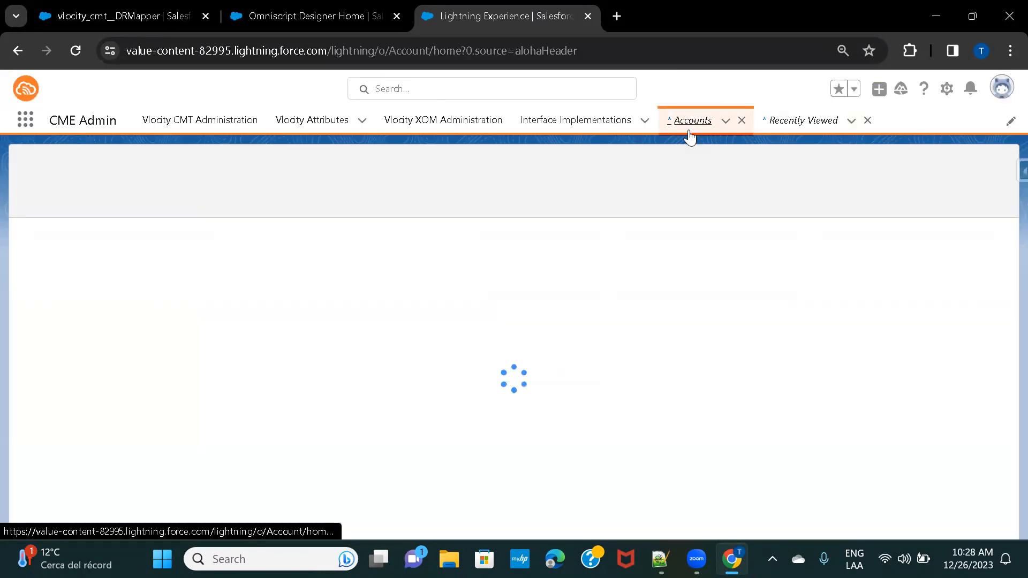
{"action": "left_click", "coordinate": [102, 250]}
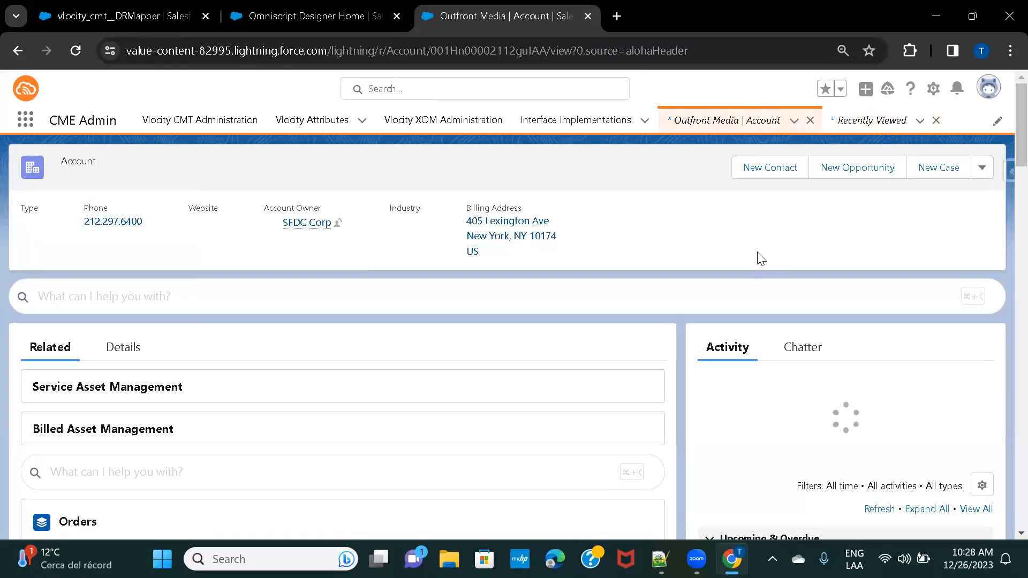
Look through the account record's details and search the page for "indus" to find the Industry field
{"action": "left_click", "coordinate": [132, 354]}
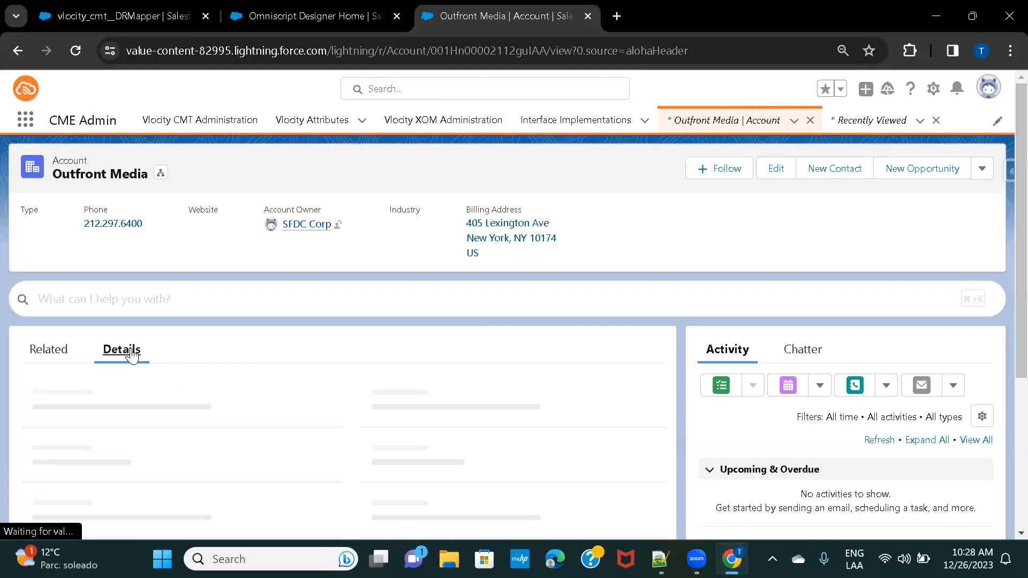
{"action": "scroll", "coordinate": [382, 369], "scroll_direction": "down", "scroll_amount": 1}
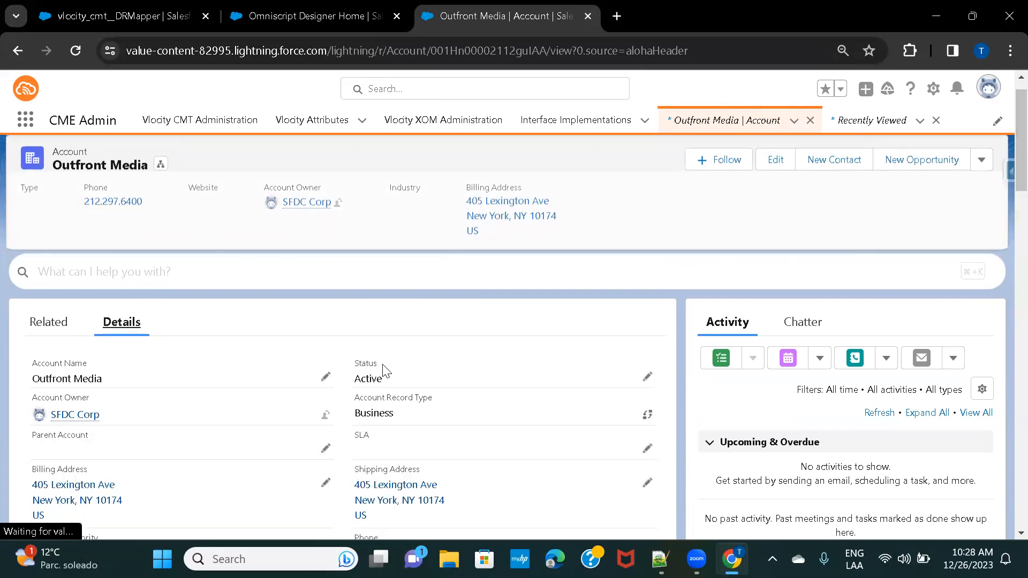
{"action": "scroll", "coordinate": [383, 369], "scroll_direction": "down", "scroll_amount": 5}
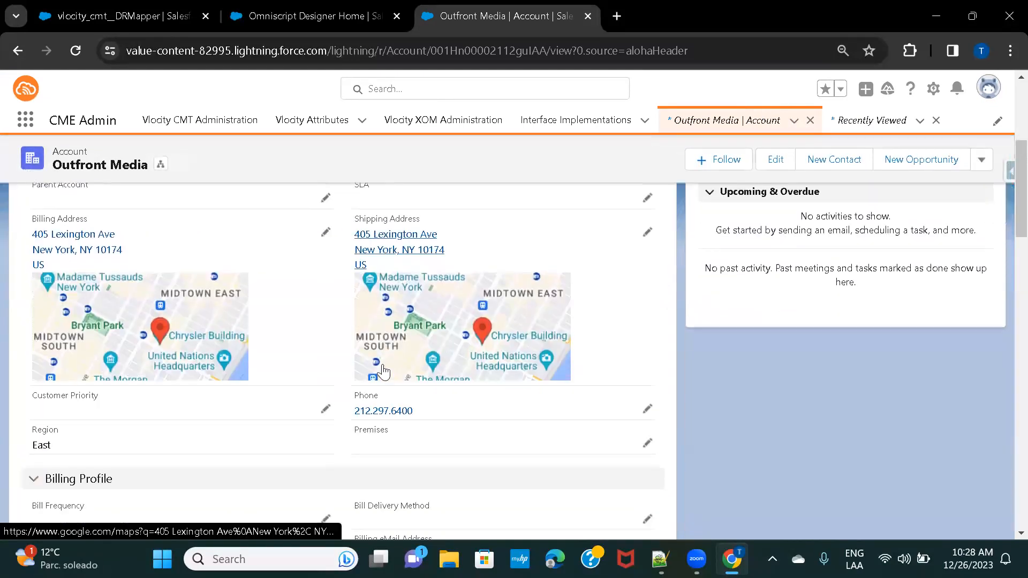
{"action": "scroll", "coordinate": [383, 369], "scroll_direction": "down", "scroll_amount": 7}
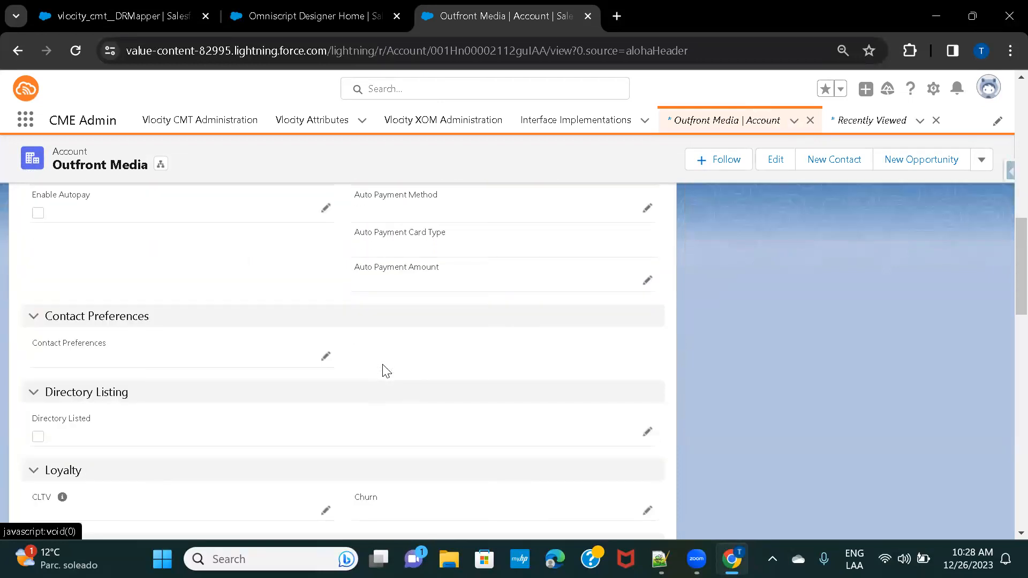
{"action": "key", "text": "ctrl+f"}
{"action": "type", "text": "indus"}
Show all of the account's data with Salesforce Inspector and filter its fields by "ind", followed by "des"
{"action": "left_click", "coordinate": [1005, 176]}
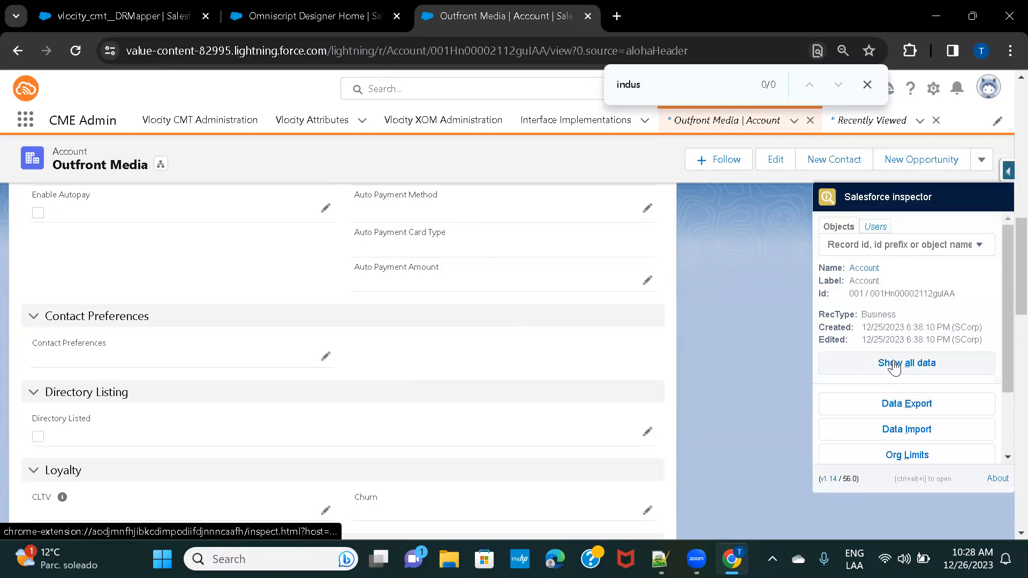
{"action": "right_click", "coordinate": [894, 365]}
{"action": "left_click", "coordinate": [813, 186]}
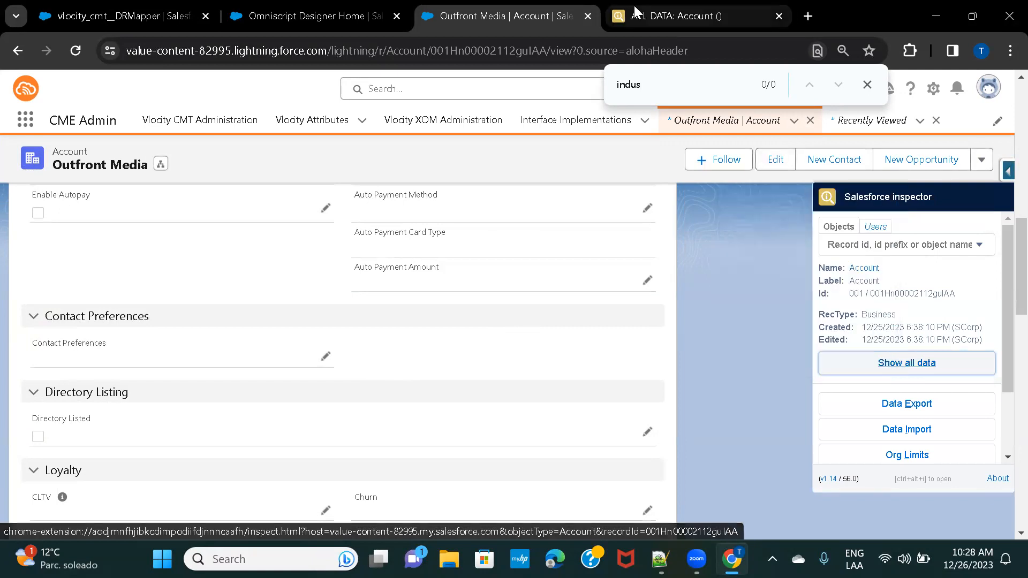
{"action": "left_click", "coordinate": [633, 14]}
{"action": "type", "text": "ind"}
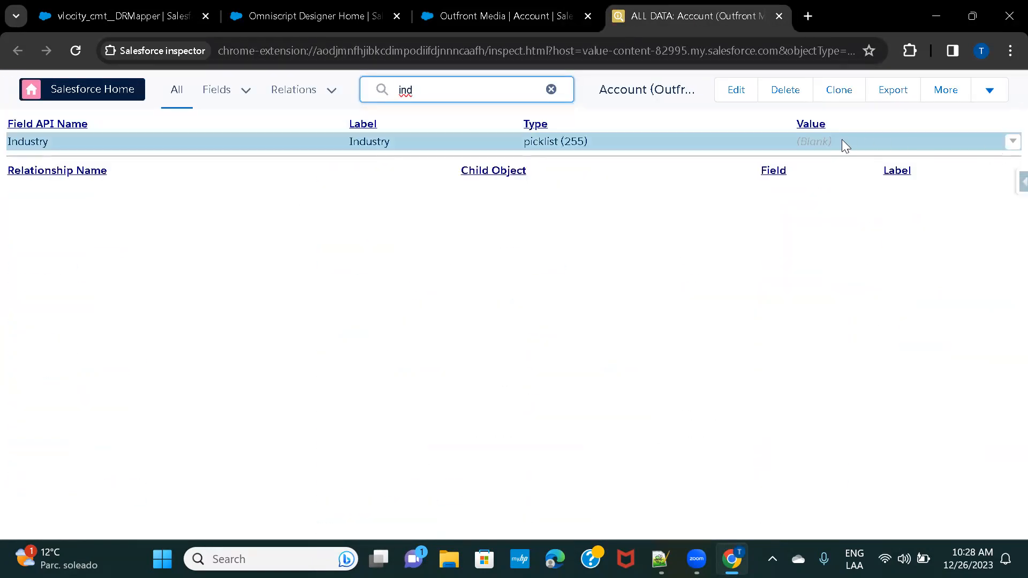
{"action": "double_click", "coordinate": [422, 90]}
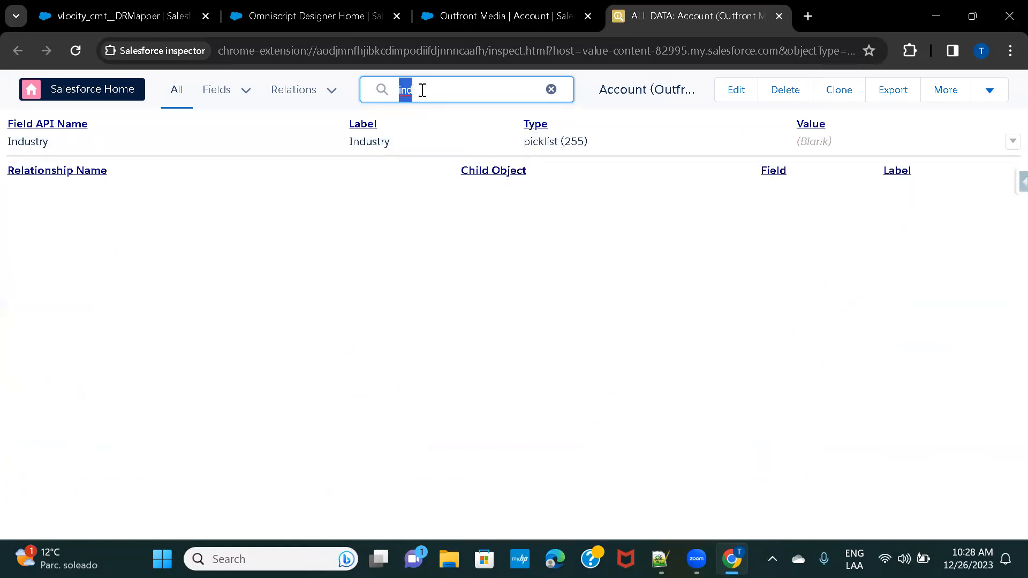
{"action": "type", "text": "des"}
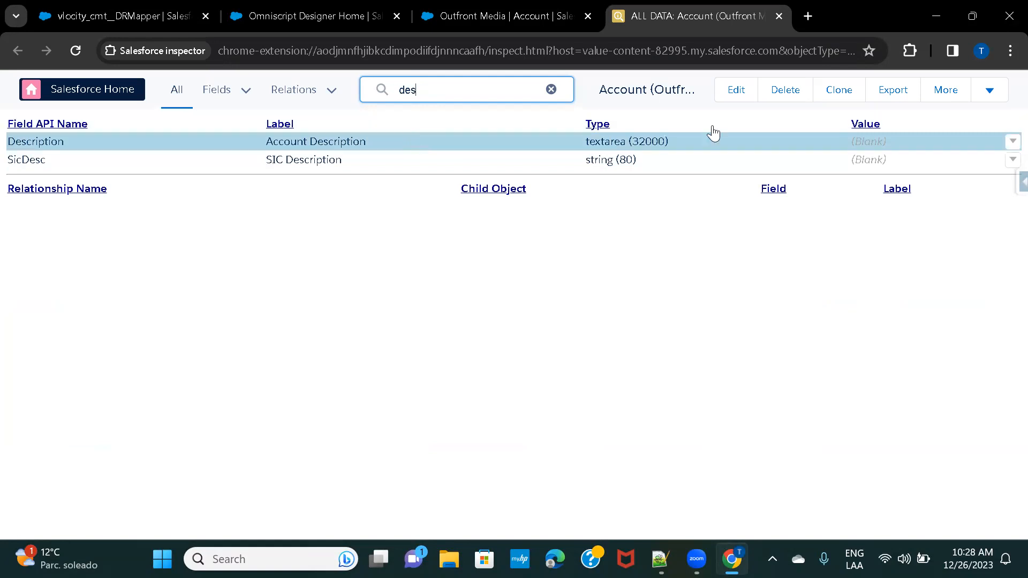
Return to the AccountSearchUseCase DataRaptor and review the null-input overwrite option against the preview response
{"action": "left_click", "coordinate": [446, 18]}
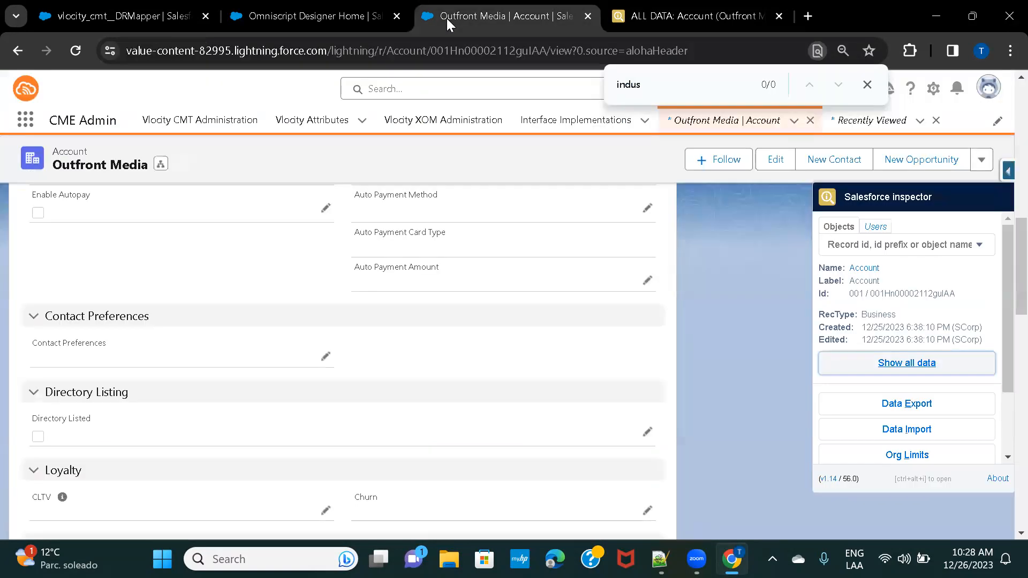
{"action": "left_click", "coordinate": [158, 17]}
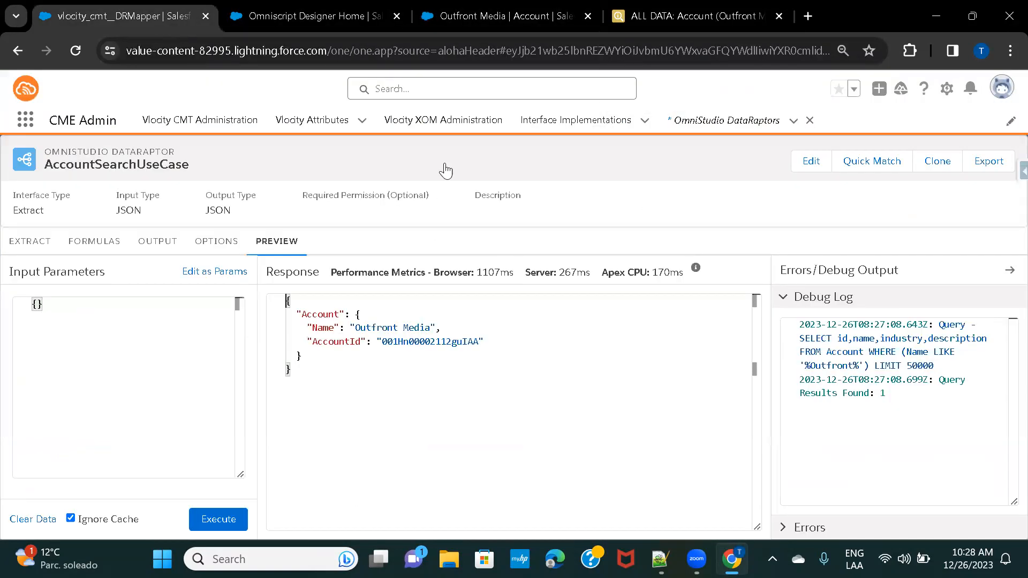
{"action": "left_click", "coordinate": [219, 252]}
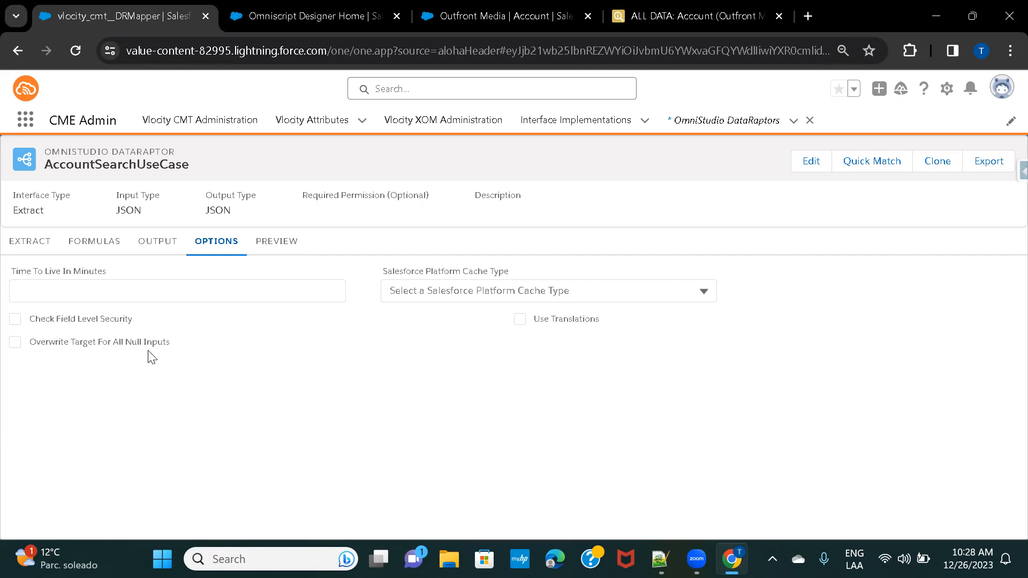
{"action": "left_click", "coordinate": [273, 246]}
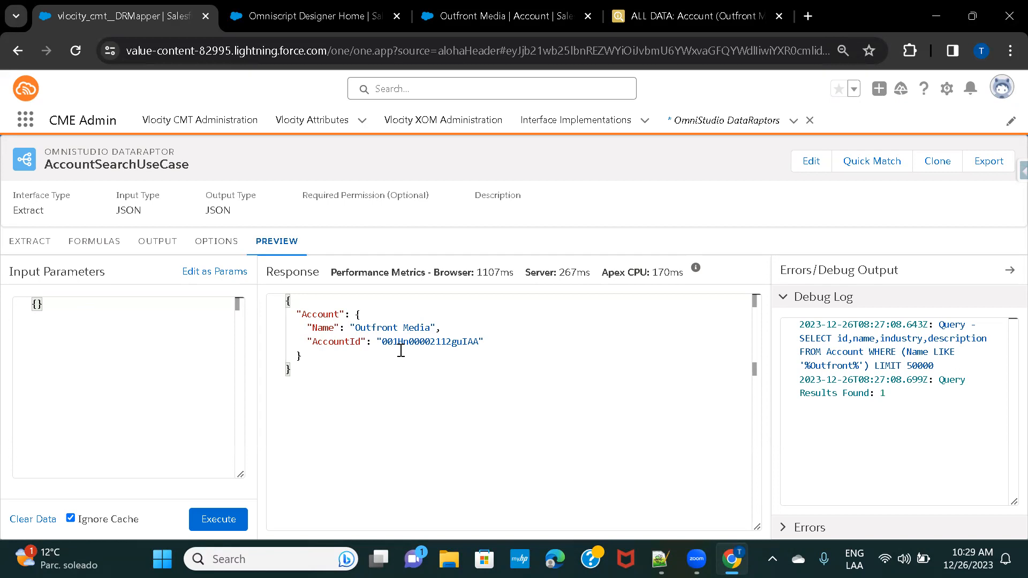
{"action": "left_click", "coordinate": [220, 249]}
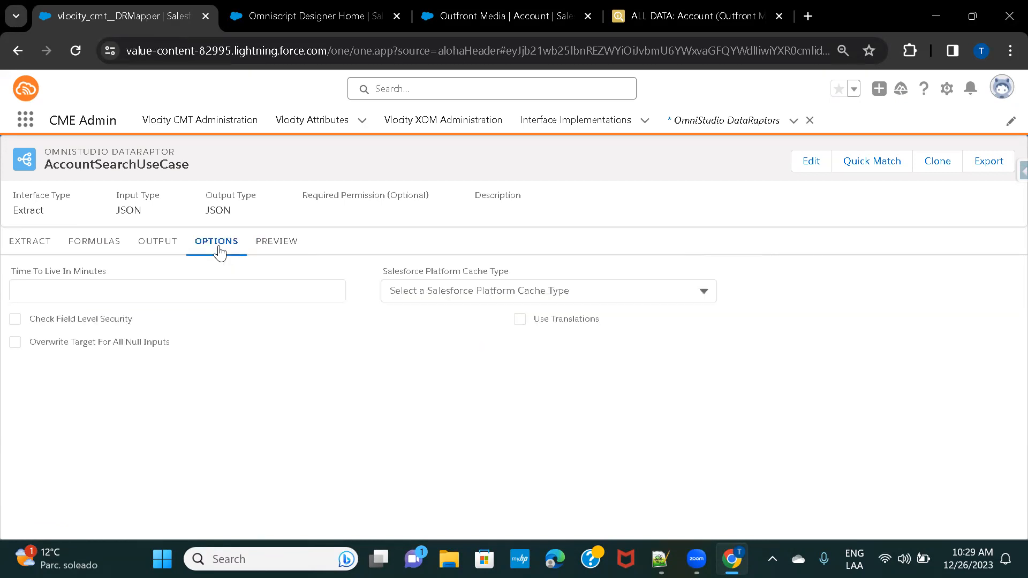
Enable Overwrite Target For All Null Inputs and execute the DataRaptor preview
{"action": "left_click", "coordinate": [15, 343]}
{"action": "left_click", "coordinate": [273, 242]}
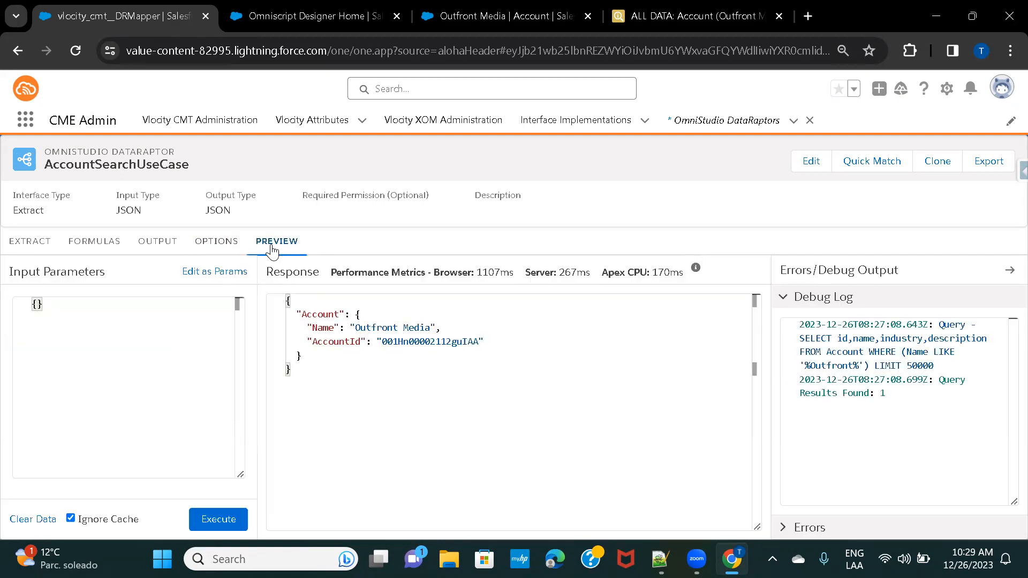
{"action": "left_click", "coordinate": [213, 519]}
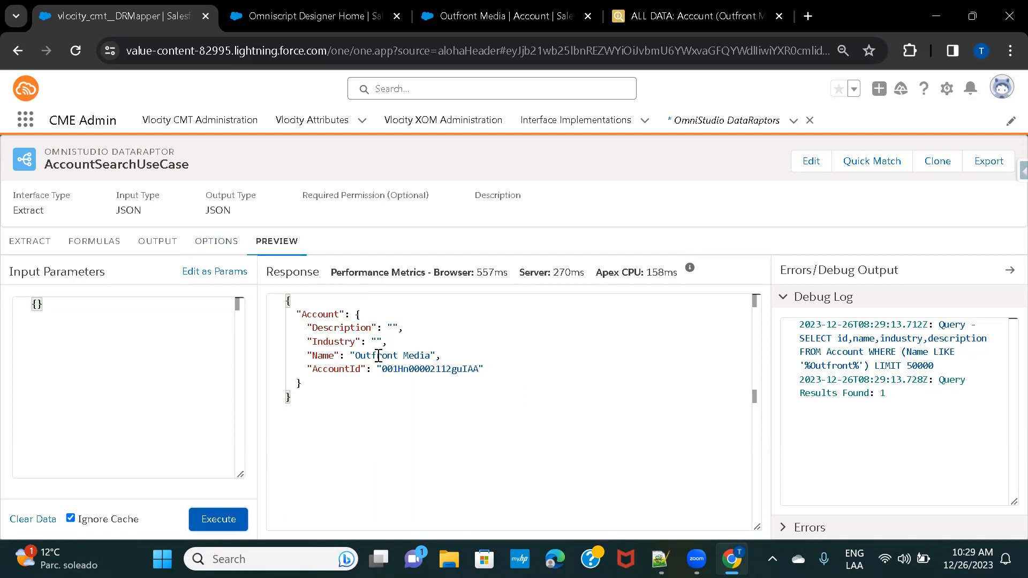
Disable Overwrite Target For All Null Inputs again and rerun the DataRaptor preview
{"action": "left_click", "coordinate": [220, 242]}
{"action": "left_click", "coordinate": [15, 342]}
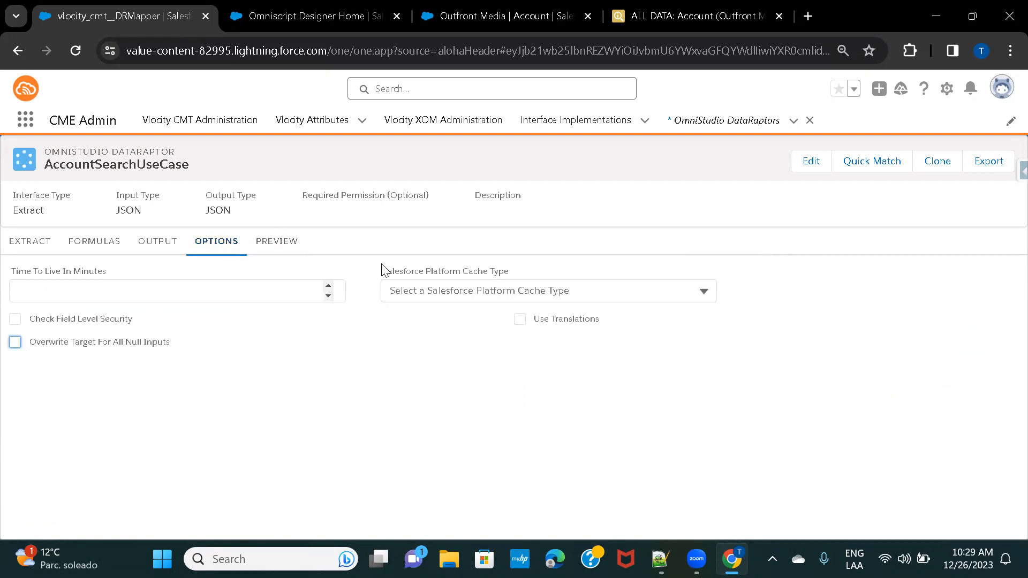
{"action": "left_click", "coordinate": [274, 244]}
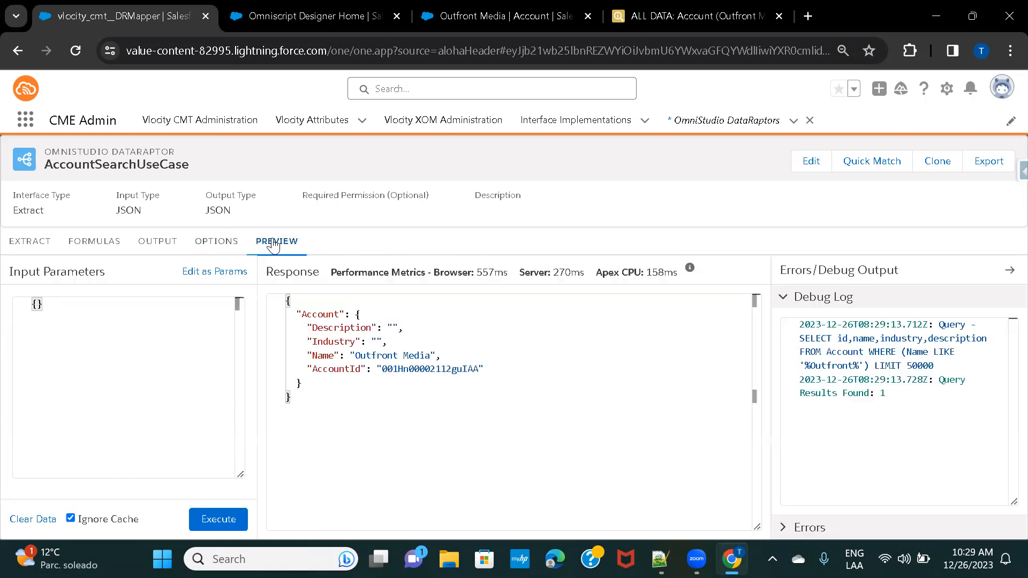
{"action": "left_click", "coordinate": [214, 520]}
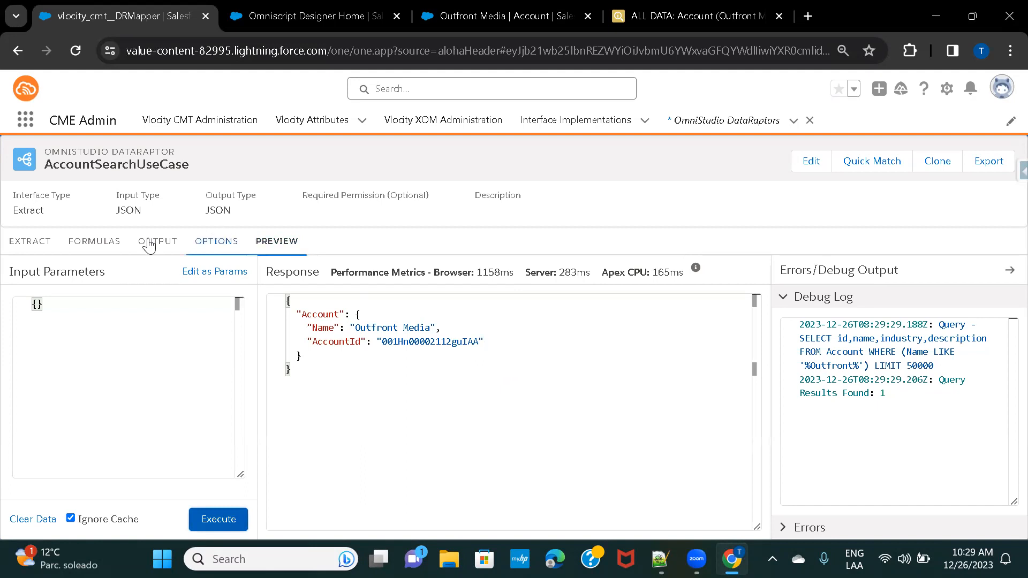
Replace the fixed value in the Account extract step's Name LIKE filter with the input parameter name
{"action": "left_click", "coordinate": [28, 245]}
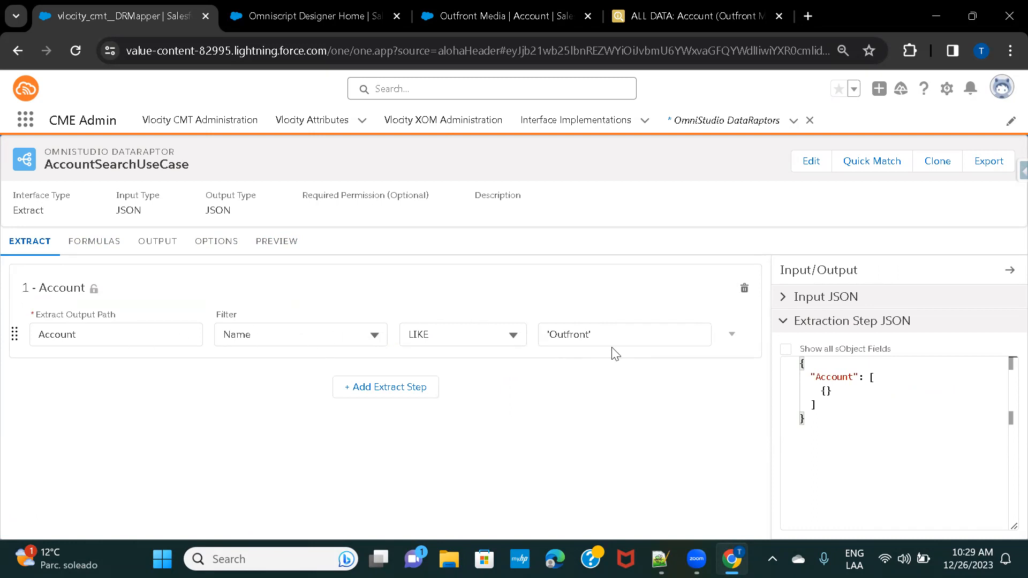
{"action": "left_click", "coordinate": [601, 336]}
{"action": "double_click", "coordinate": [602, 337]}
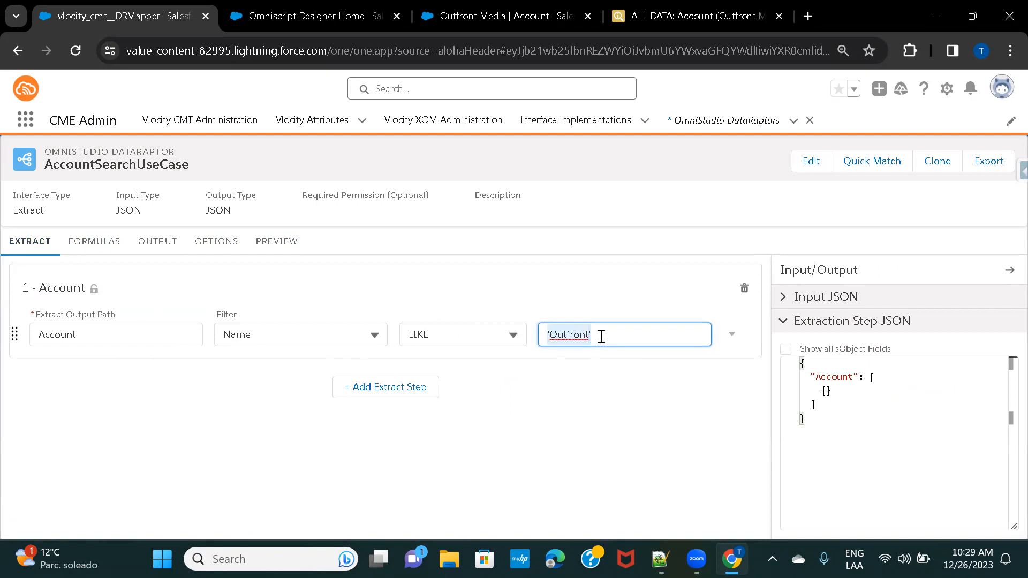
{"action": "type", "text": "name"}
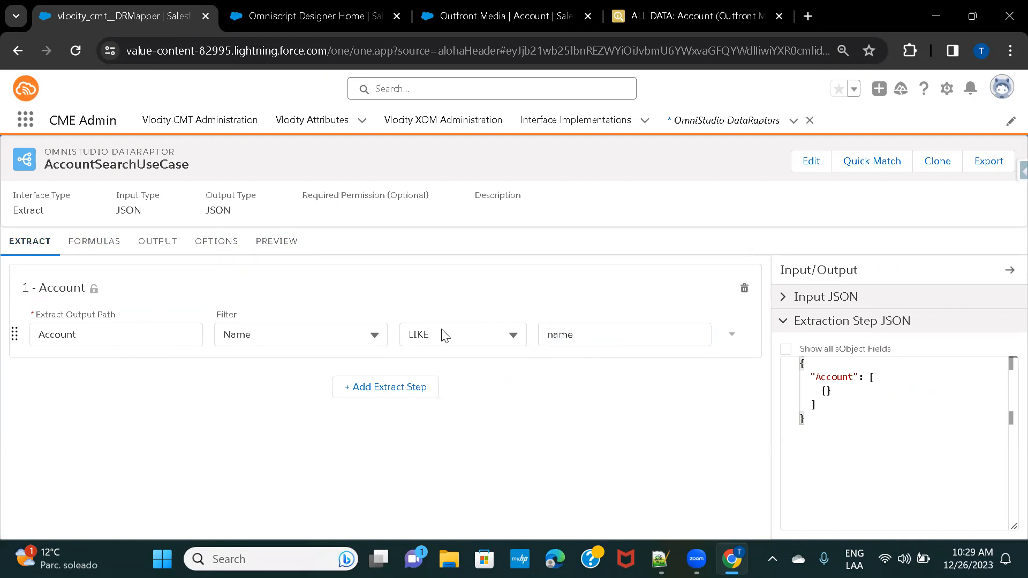
Execute the preview without any input parameters and inspect the reported errors
{"action": "left_click", "coordinate": [266, 247]}
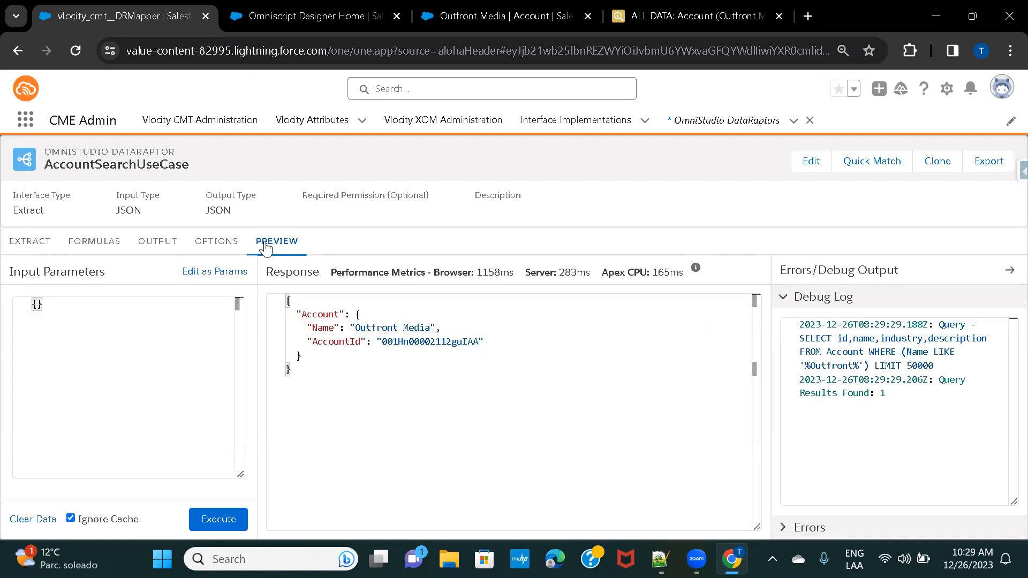
{"action": "left_click", "coordinate": [218, 520]}
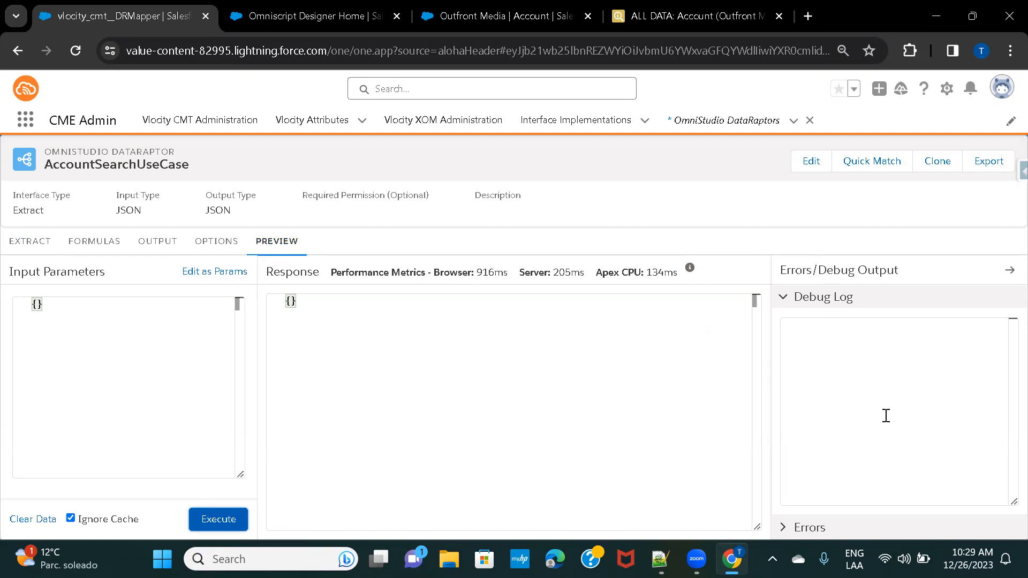
{"action": "left_click", "coordinate": [795, 530]}
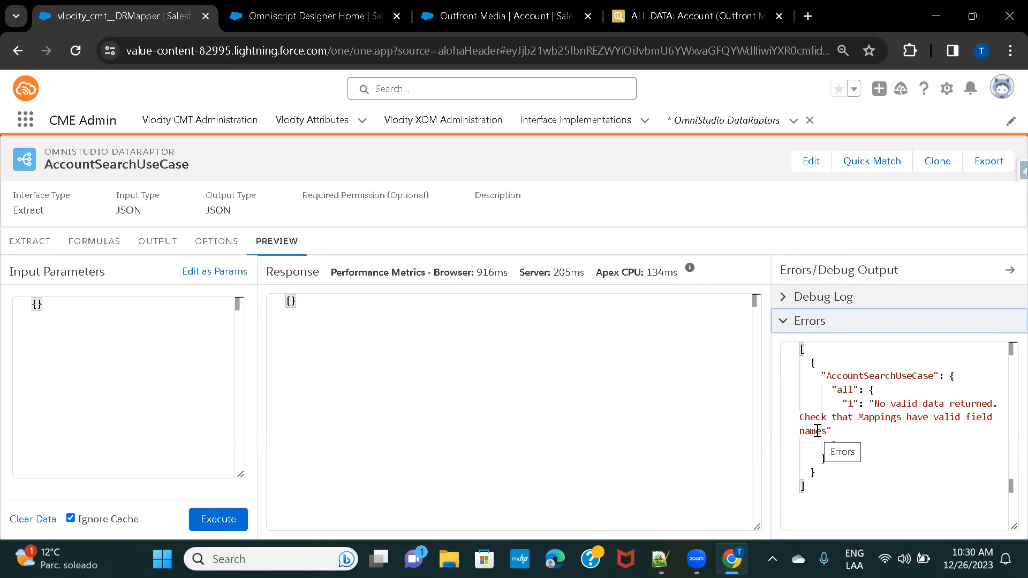
Switch the preview's input to key/value parameters and add one with the key name, matching the extract filter's value
{"action": "left_click", "coordinate": [33, 248]}
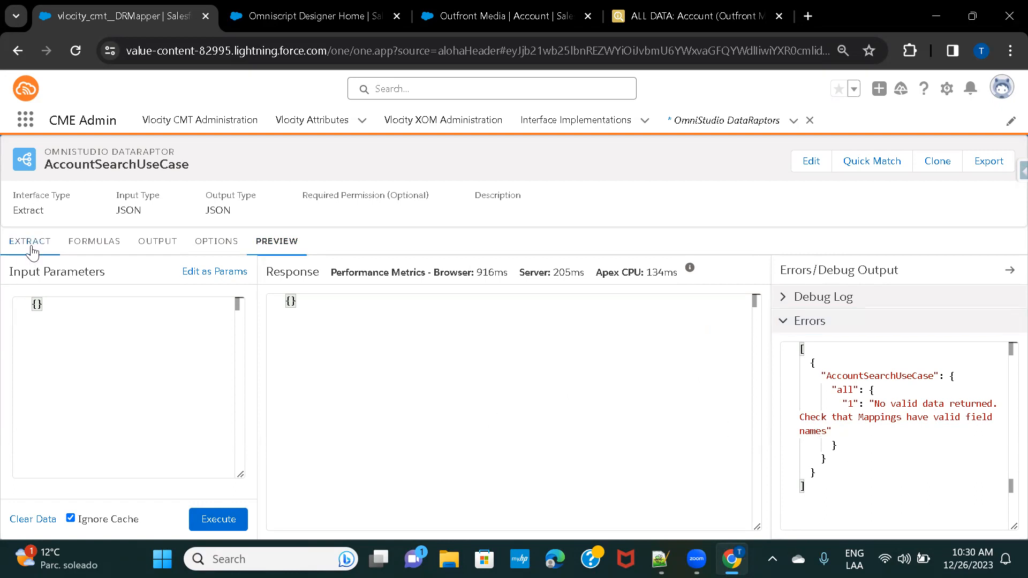
{"action": "double_click", "coordinate": [567, 334]}
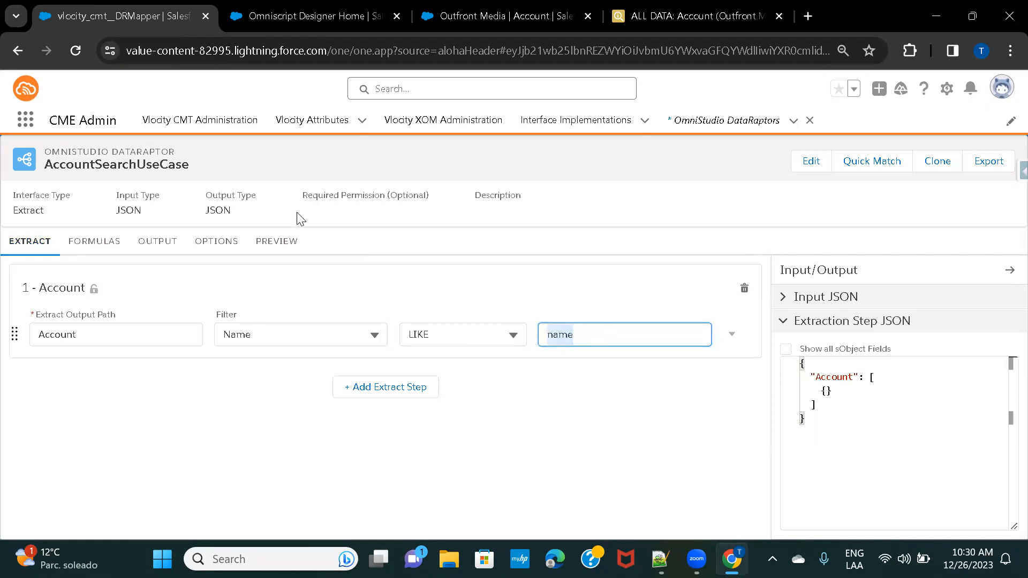
{"action": "left_click", "coordinate": [280, 244]}
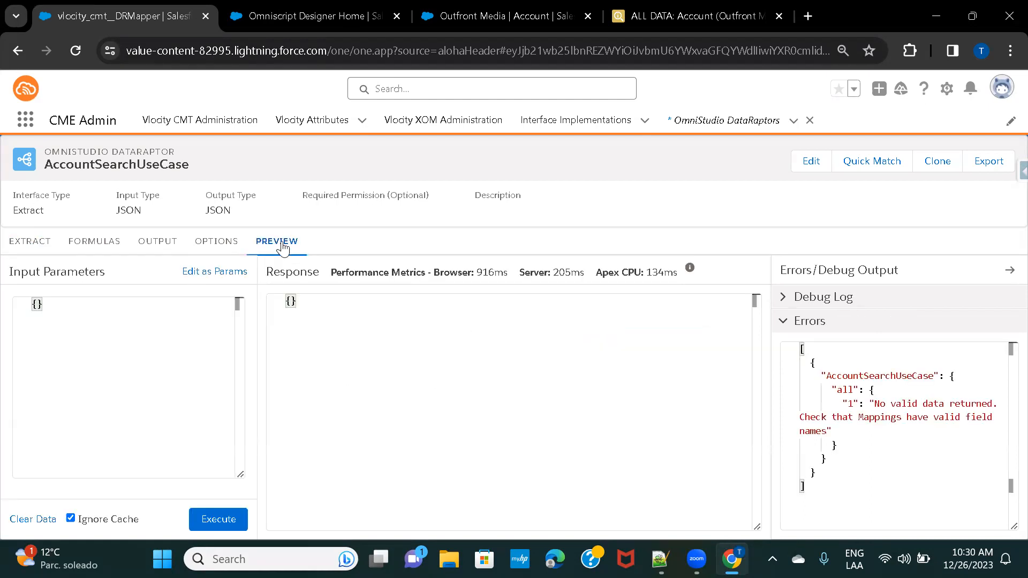
{"action": "left_click", "coordinate": [203, 275]}
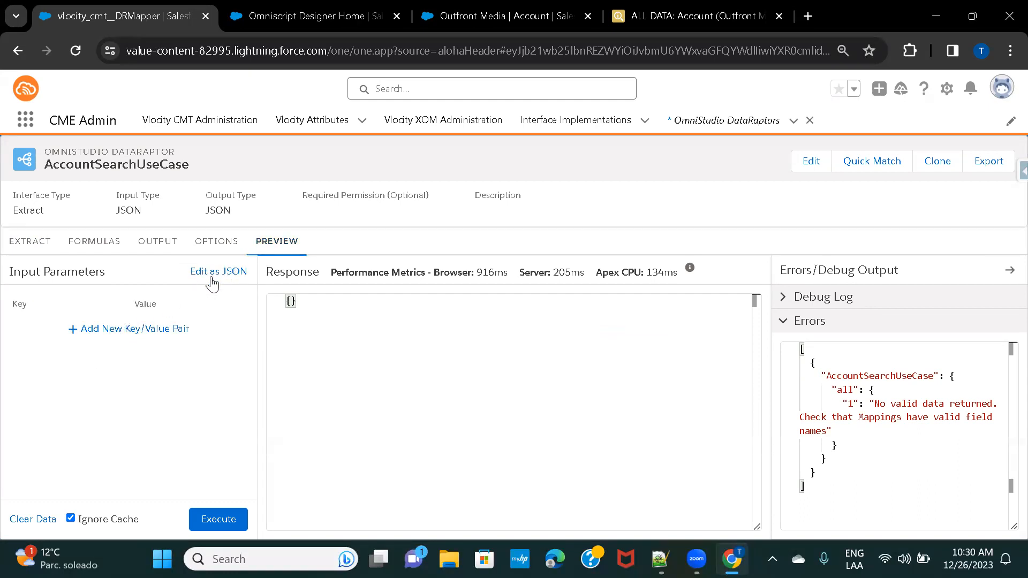
{"action": "left_click", "coordinate": [99, 333]}
{"action": "left_click", "coordinate": [47, 329]}
{"action": "left_click", "coordinate": [30, 242]}
{"action": "double_click", "coordinate": [571, 341]}
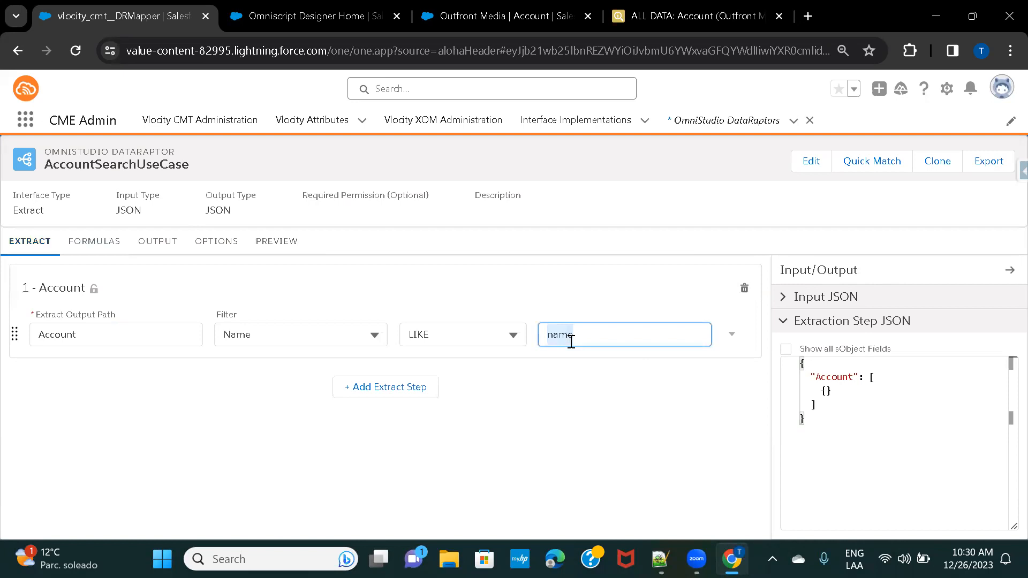
{"action": "left_click", "coordinate": [263, 243]}
{"action": "left_click", "coordinate": [44, 326]}
{"action": "type", "text": "name"}
Set the name parameter's value to 'media' with single quotes and execute the preview
{"action": "left_click", "coordinate": [155, 334]}
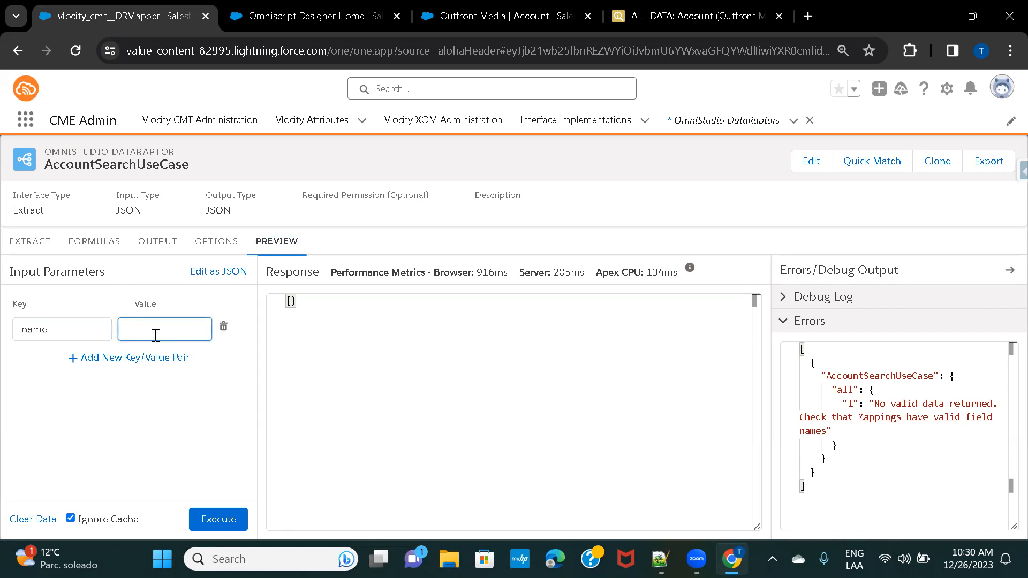
{"action": "key", "text": "BackSpace"}
{"action": "type", "text": "'media"}
{"action": "left_click", "coordinate": [213, 520]}
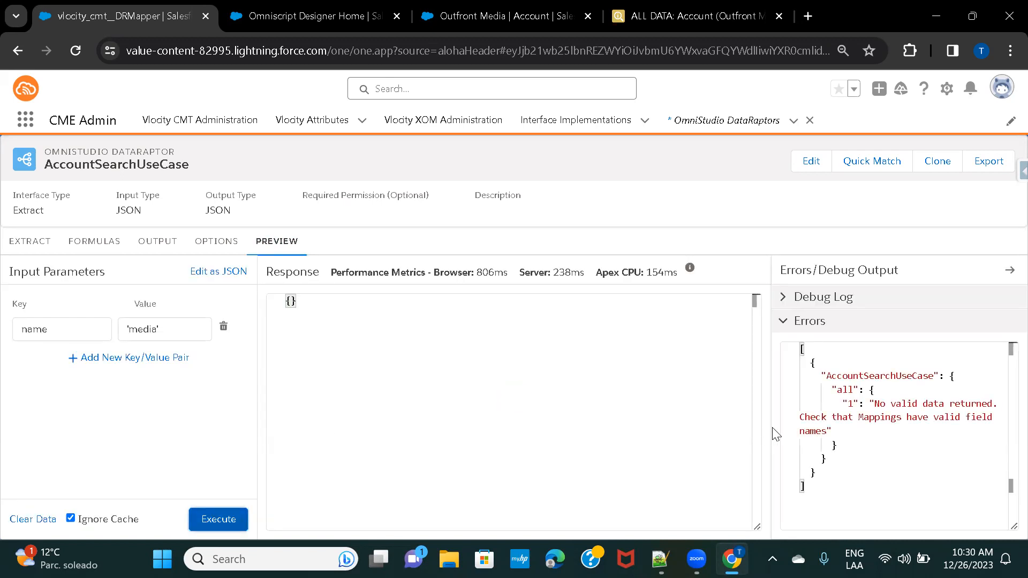
Remove the quotes so the name parameter's value is media, and execute the preview again
{"action": "left_click", "coordinate": [176, 330]}
{"action": "key", "text": "Home"}
{"action": "key", "text": "Delete"}
{"action": "left_click", "coordinate": [215, 520]}
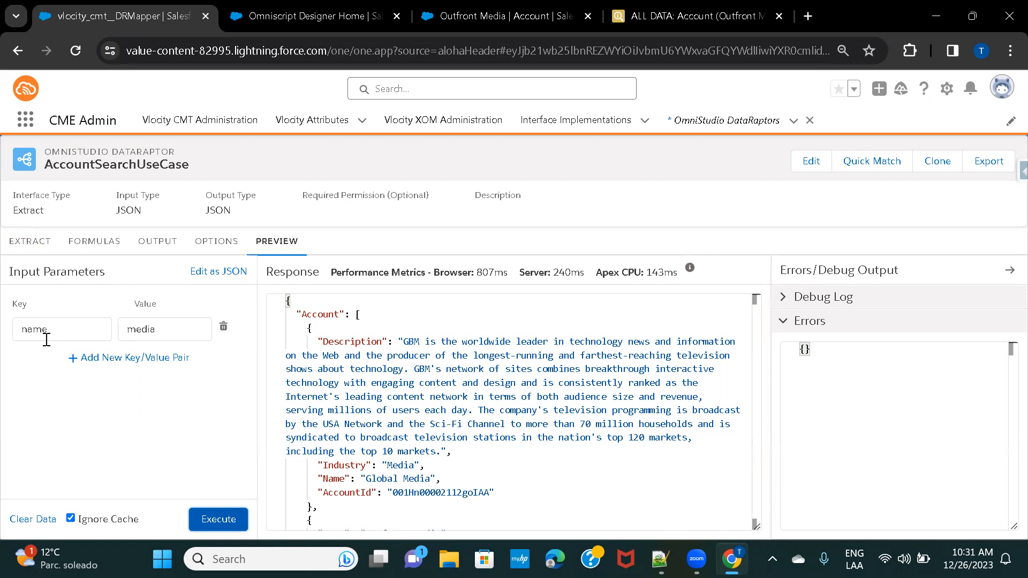
Review the extract filter and output mappings, then examine the returned accounts and the query in the debug log
{"action": "left_click", "coordinate": [32, 245]}
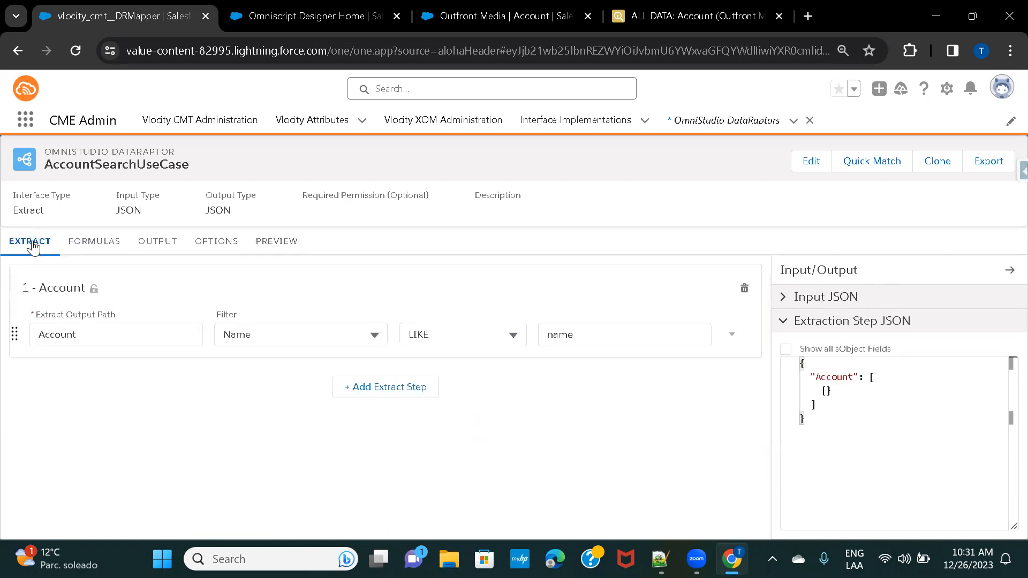
{"action": "left_click", "coordinate": [161, 245]}
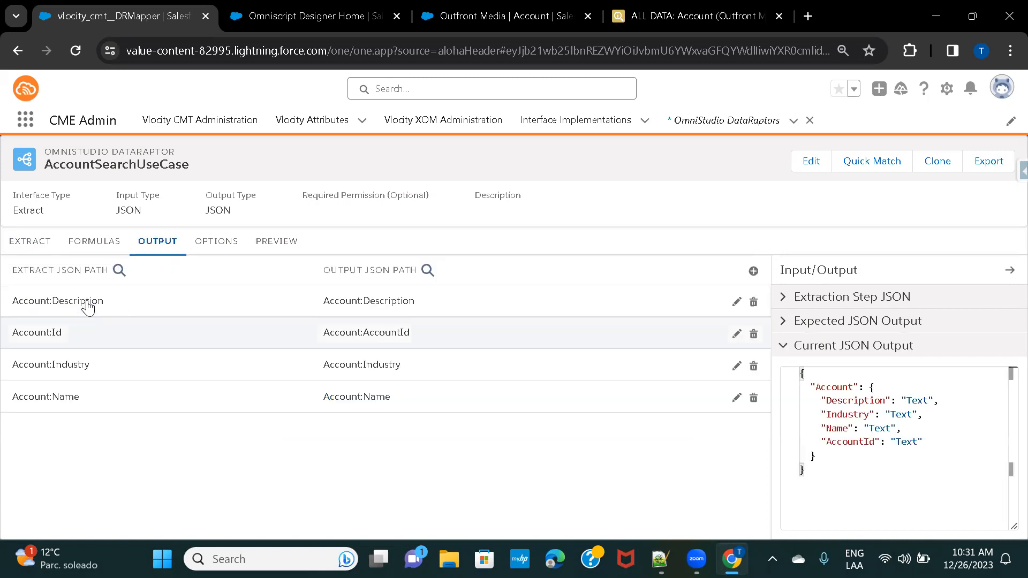
{"action": "left_click", "coordinate": [29, 242]}
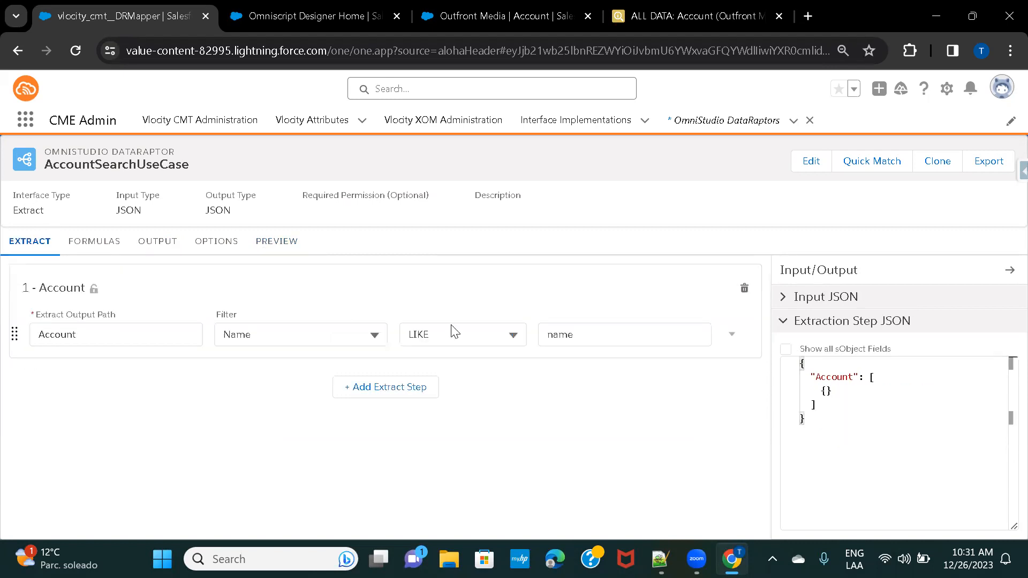
{"action": "left_click", "coordinate": [292, 254]}
{"action": "scroll", "coordinate": [478, 377], "scroll_direction": "down", "scroll_amount": 1}
{"action": "scroll", "coordinate": [478, 378], "scroll_direction": "down", "scroll_amount": 1}
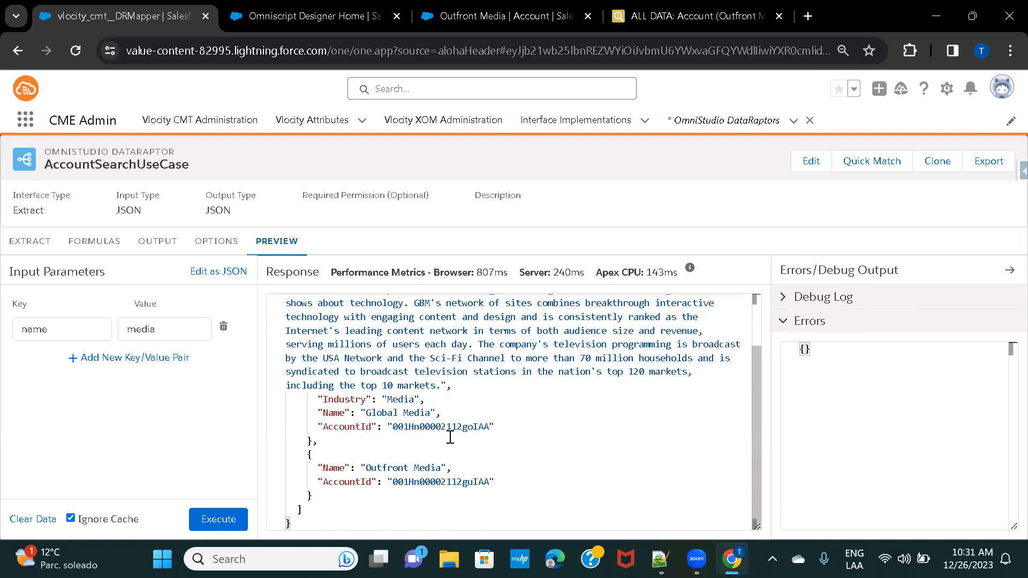
{"action": "scroll", "coordinate": [451, 437], "scroll_direction": "up", "scroll_amount": 1}
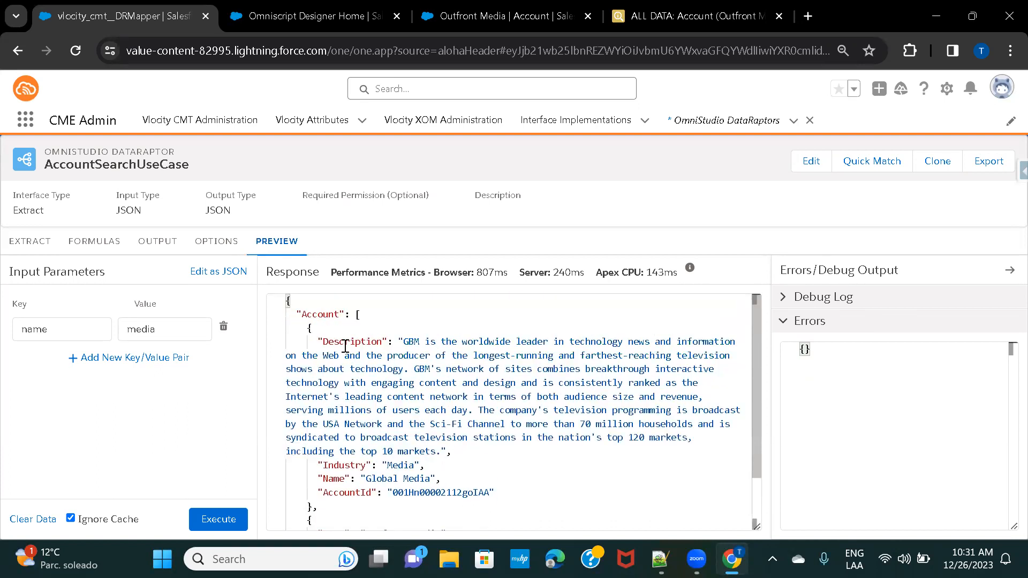
{"action": "scroll", "coordinate": [345, 347], "scroll_direction": "down", "scroll_amount": 1}
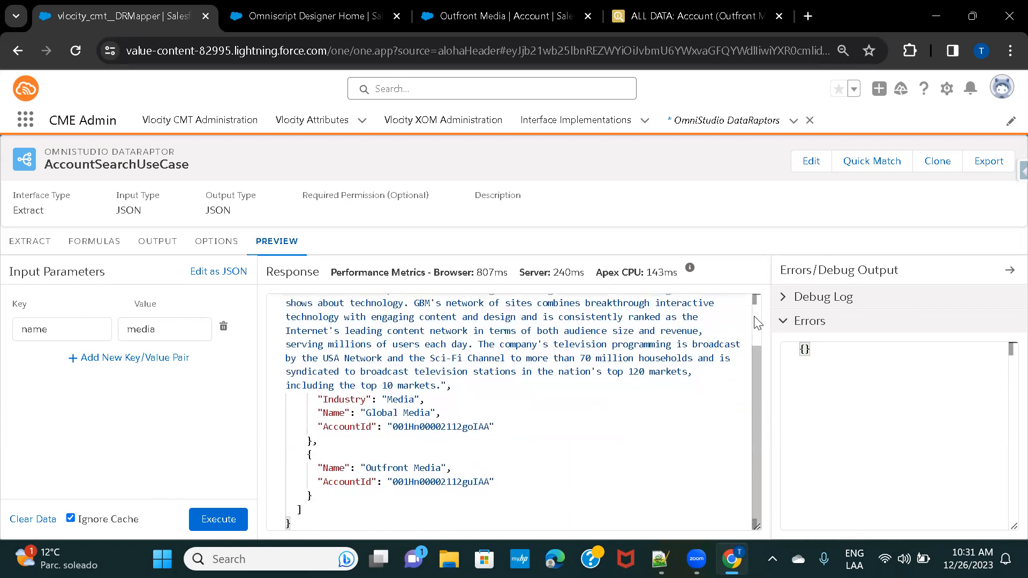
{"action": "left_click", "coordinate": [785, 323]}
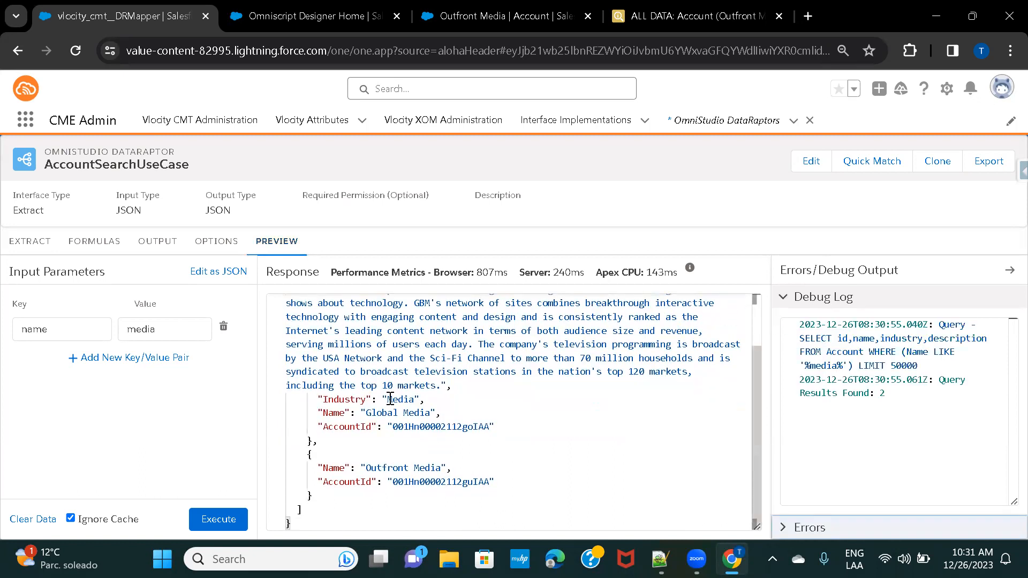
Examine the extract's interface type and preview performance metrics alongside the Time To Live and Salesforce Platform Cache options
{"action": "double_click", "coordinate": [31, 210]}
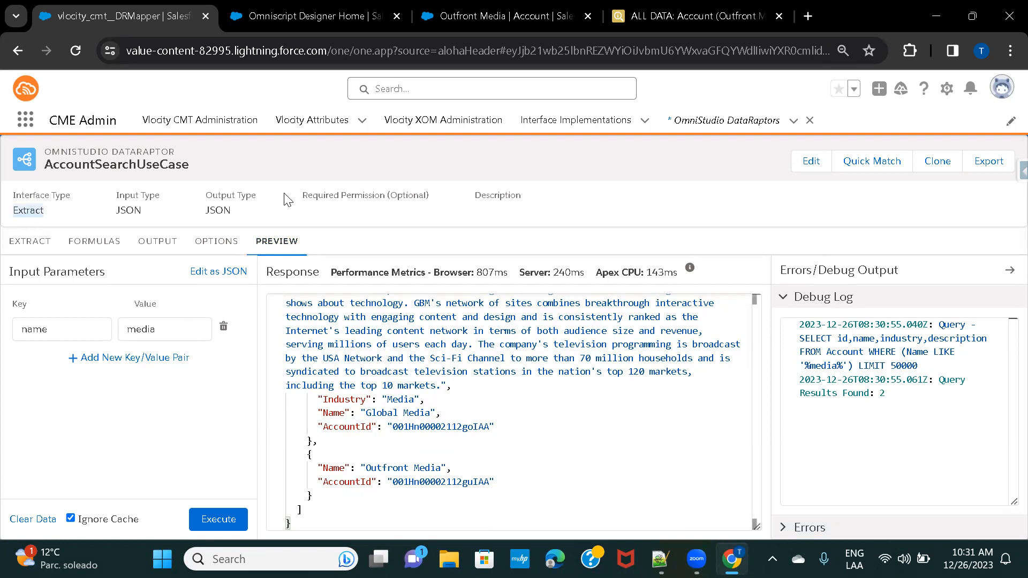
{"action": "left_click", "coordinate": [293, 179]}
{"action": "double_click", "coordinate": [532, 272]}
{"action": "double_click", "coordinate": [565, 273]}
{"action": "left_click", "coordinate": [565, 273]}
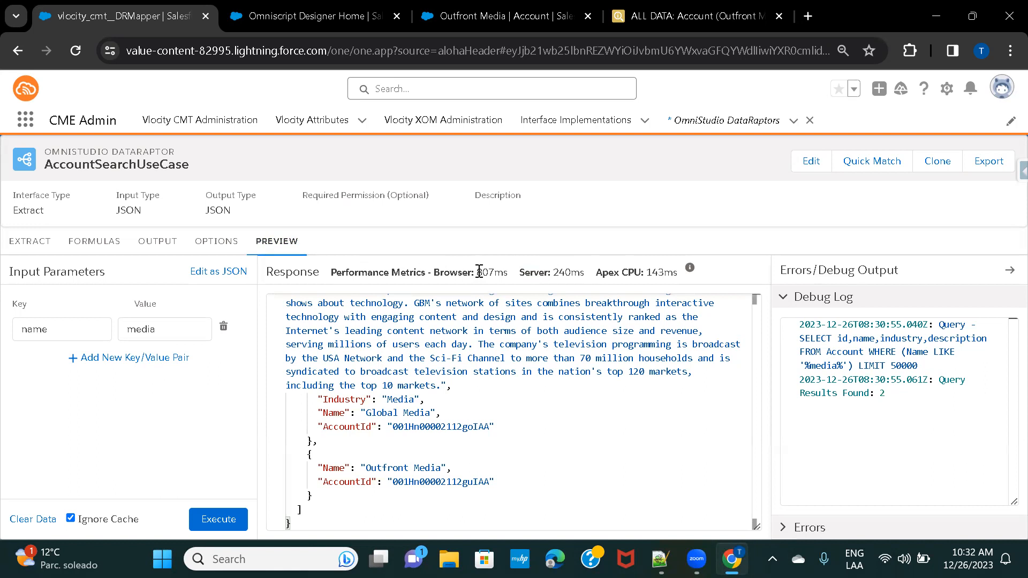
{"action": "left_click", "coordinate": [215, 246]}
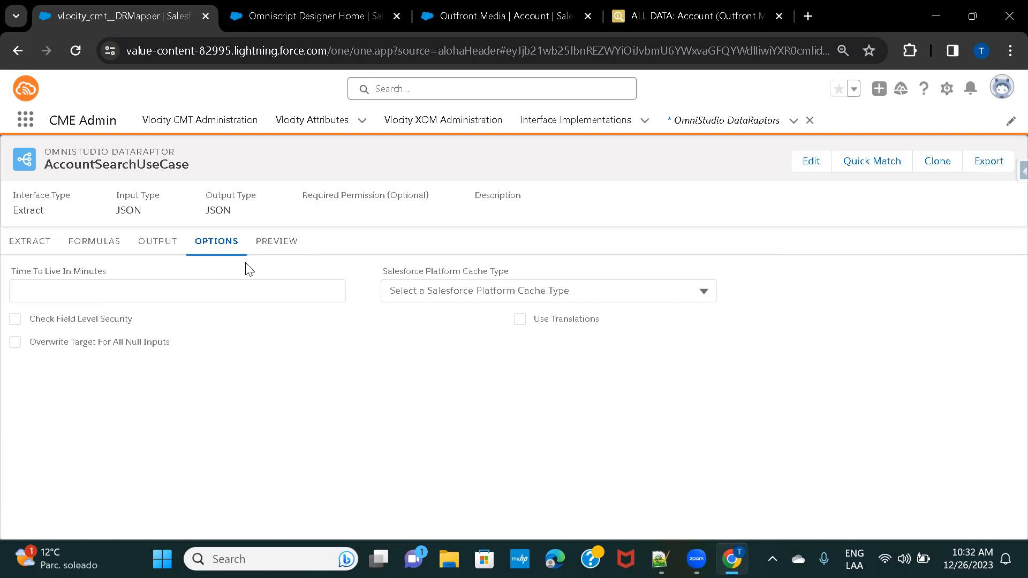
{"action": "left_click", "coordinate": [275, 242]}
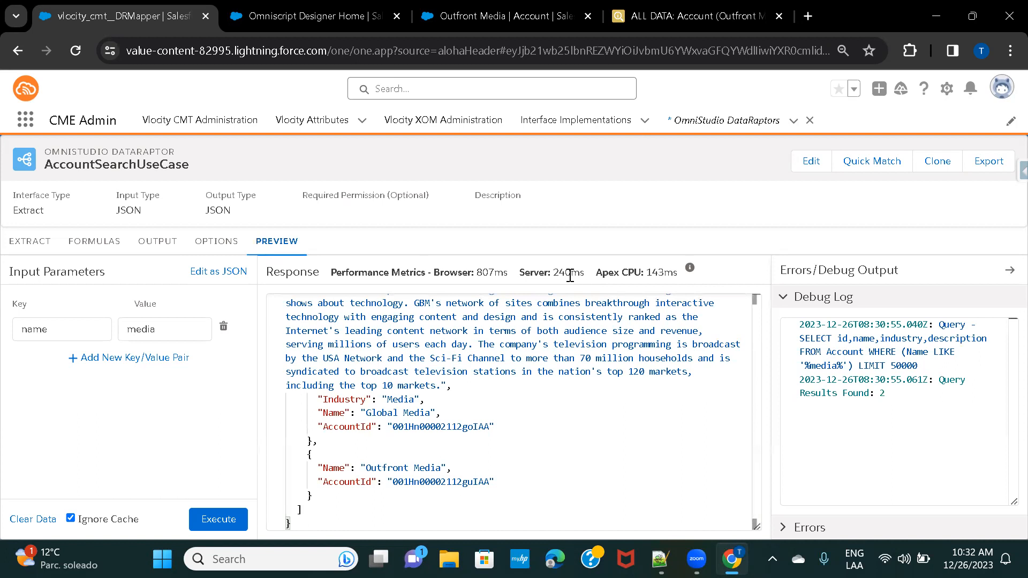
{"action": "left_click", "coordinate": [218, 257]}
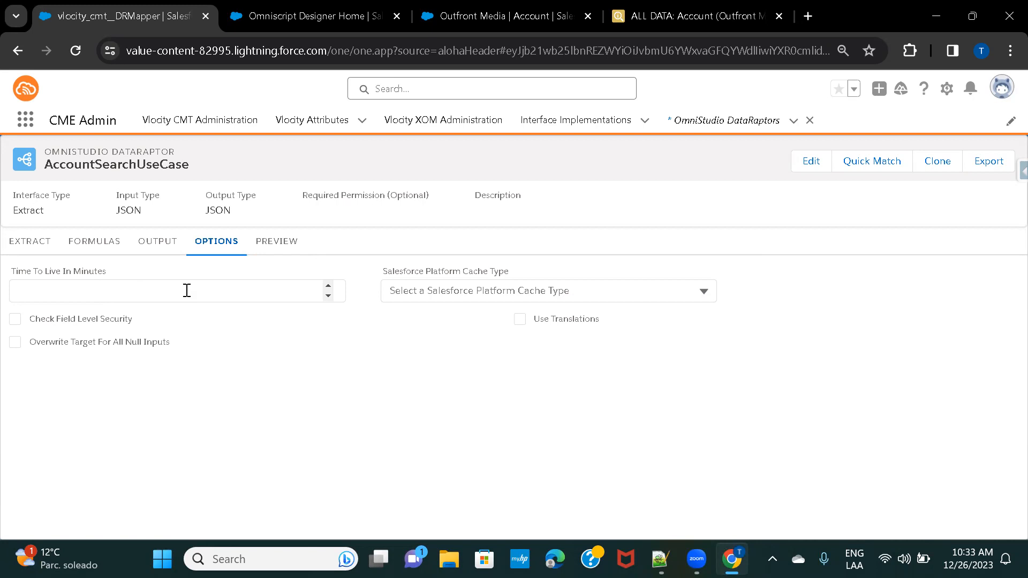
{"action": "left_click", "coordinate": [63, 293]}
{"action": "left_click", "coordinate": [233, 366]}
{"action": "left_click", "coordinate": [278, 243]}
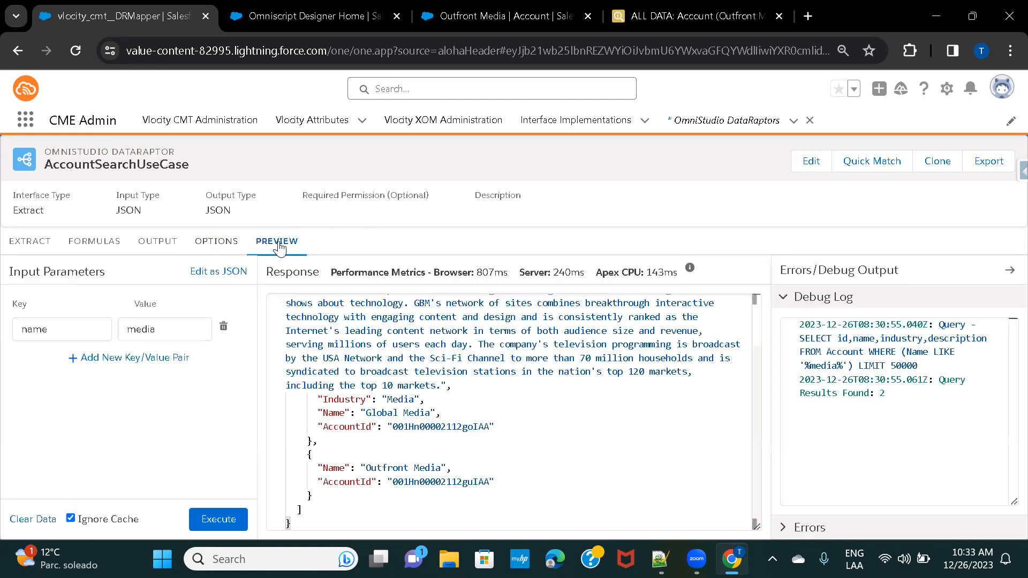
Switch to the OmniScripts list and dismiss the leftover app and item search covering it
{"action": "left_click", "coordinate": [325, 16]}
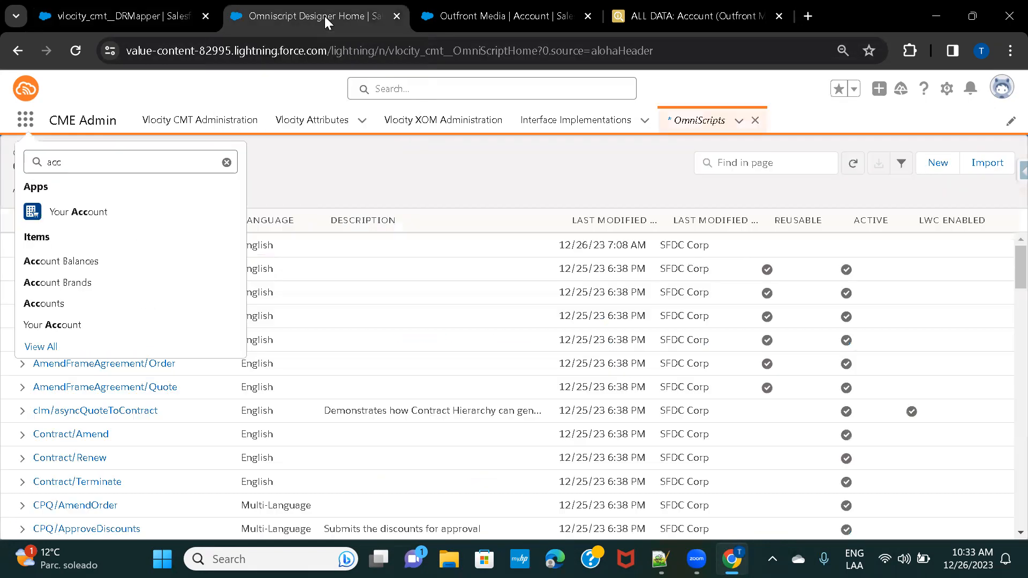
{"action": "left_click", "coordinate": [227, 162]}
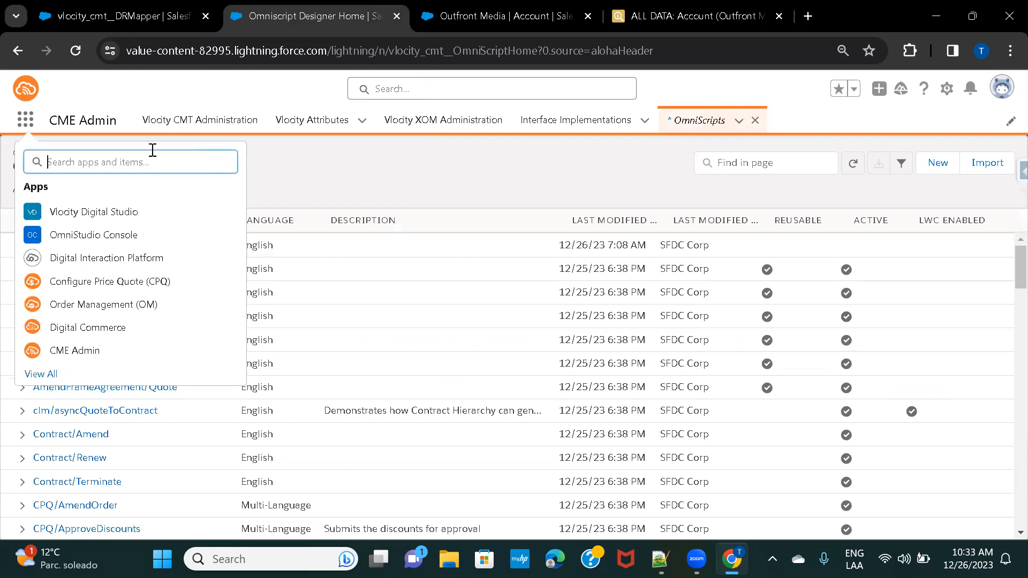
{"action": "left_click", "coordinate": [25, 118]}
{"action": "left_click", "coordinate": [27, 122]}
{"action": "type", "text": "omni"}
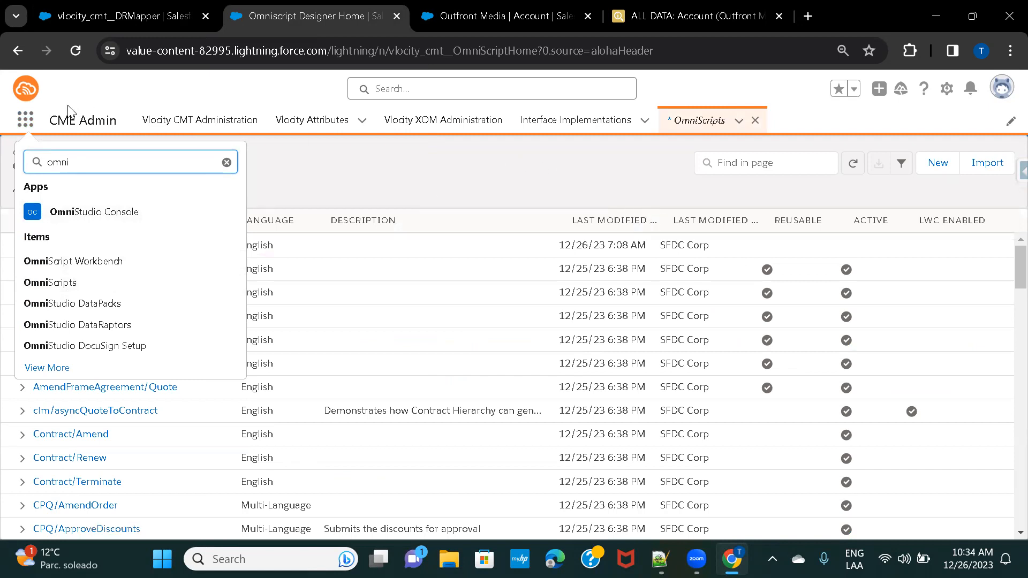
{"action": "left_click", "coordinate": [226, 162]}
{"action": "left_click", "coordinate": [18, 123]}
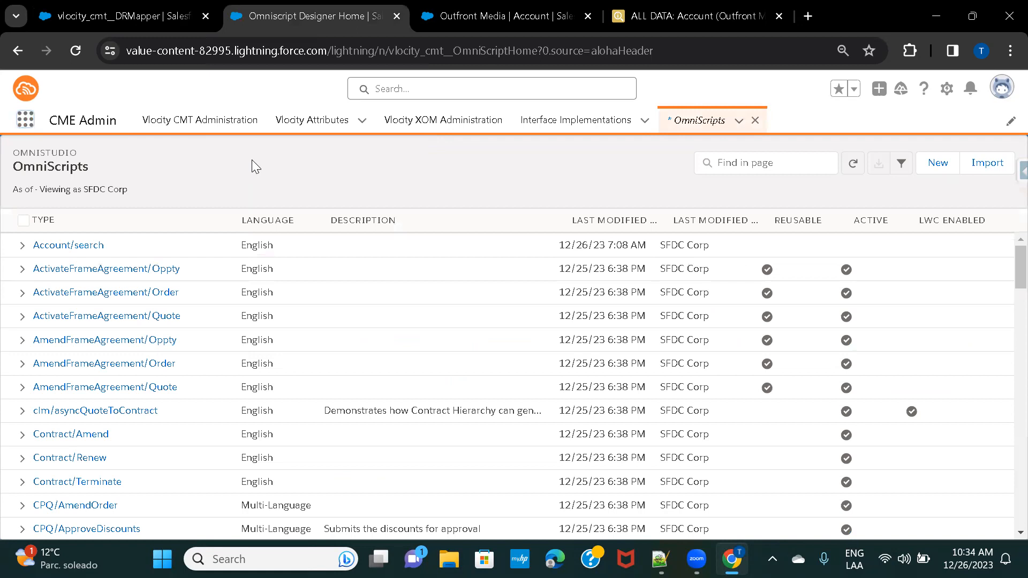
Open Version 2 of the AccountSearchUseCase OmniScript under Account/search and select its Step1 element
{"action": "left_click", "coordinate": [22, 246]}
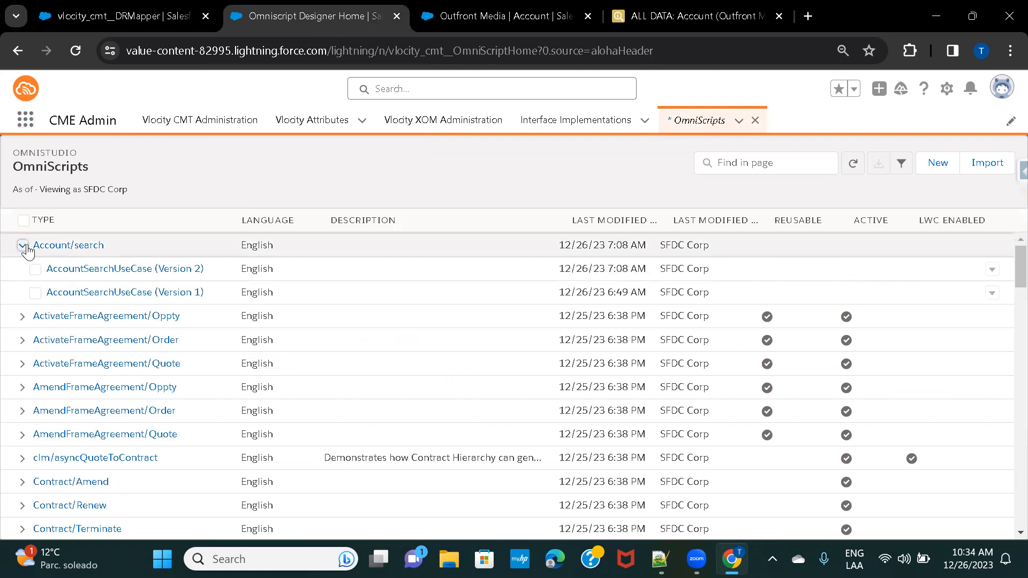
{"action": "left_click", "coordinate": [172, 271]}
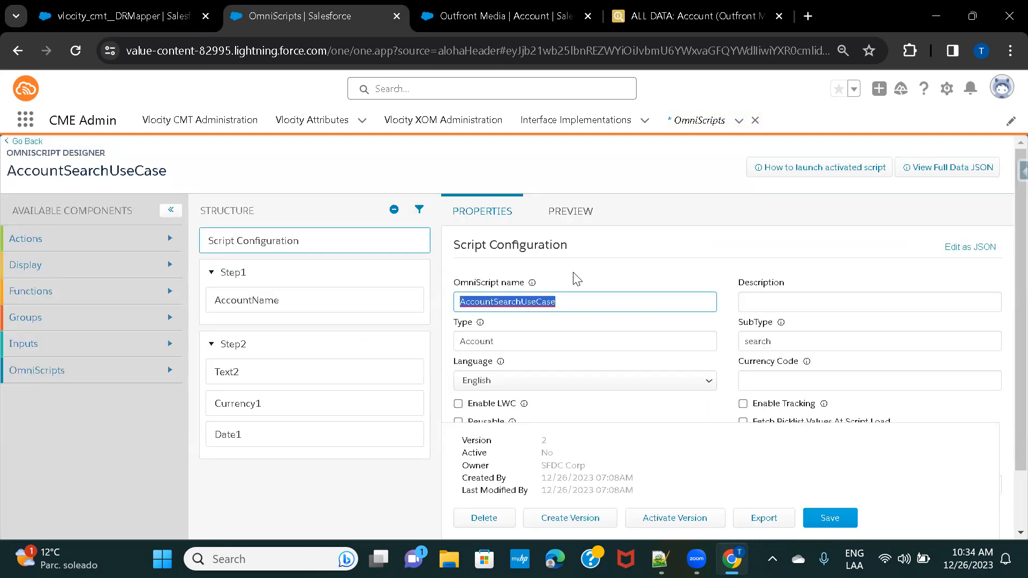
{"action": "left_click", "coordinate": [289, 282]}
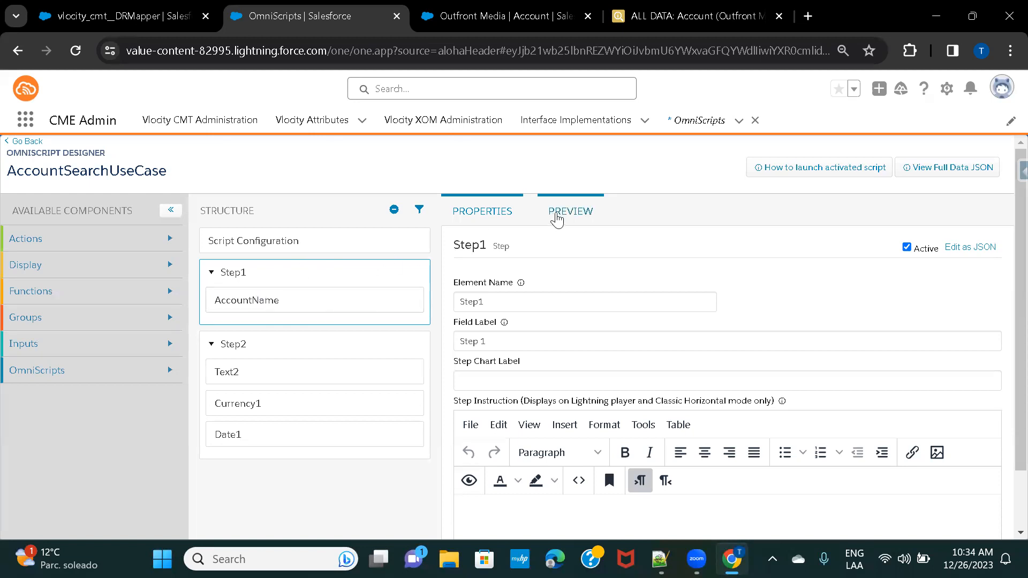
Preview the OmniScript and enter abc as the account name in Step 1
{"action": "left_click", "coordinate": [571, 212]}
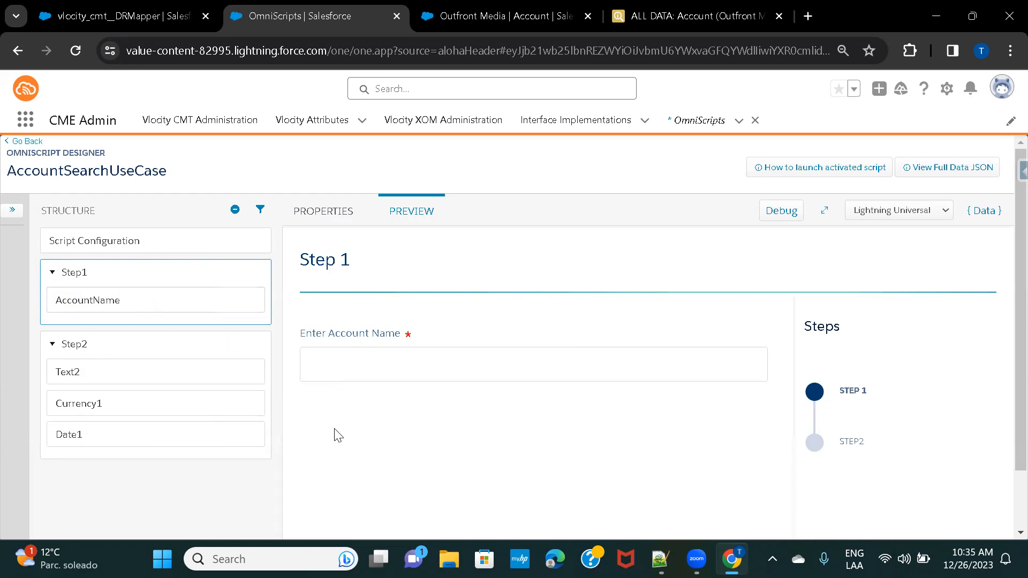
{"action": "left_click", "coordinate": [382, 364]}
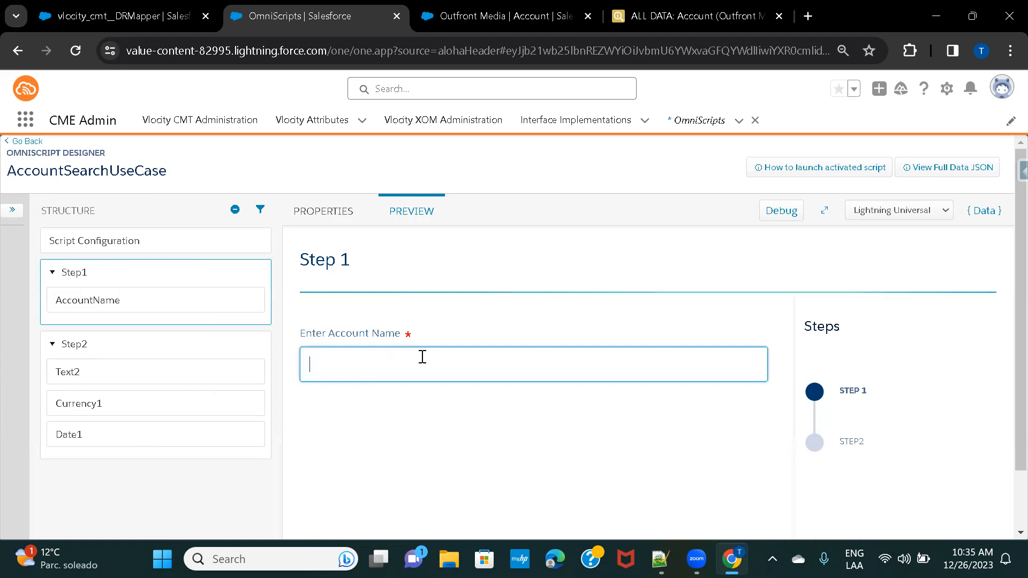
{"action": "type", "text": "abc"}
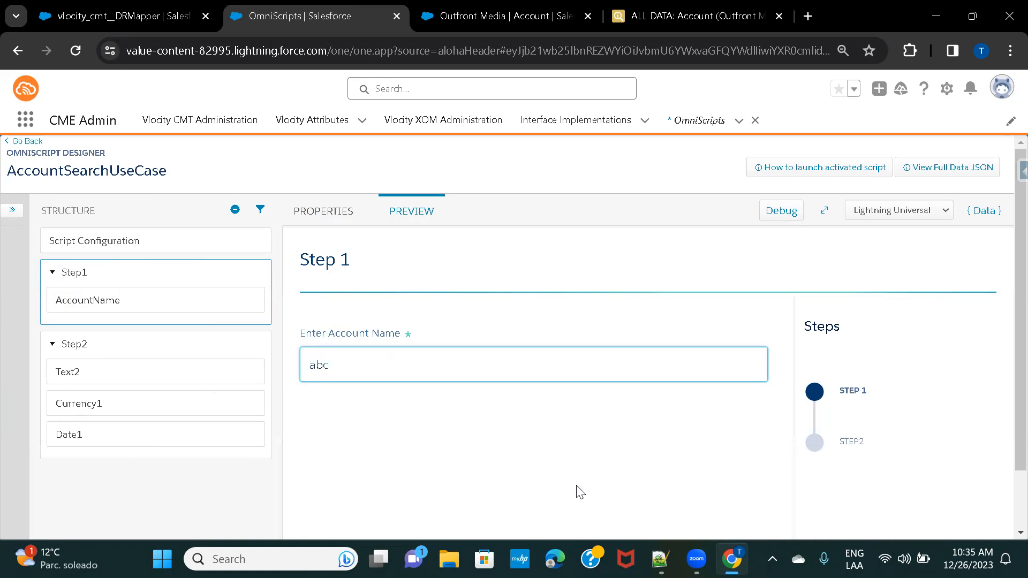
Compare the OmniScript's account name input with the '%media%' filter in the Notepad++ query, and return to the OmniScript preview
{"action": "left_click", "coordinate": [660, 559]}
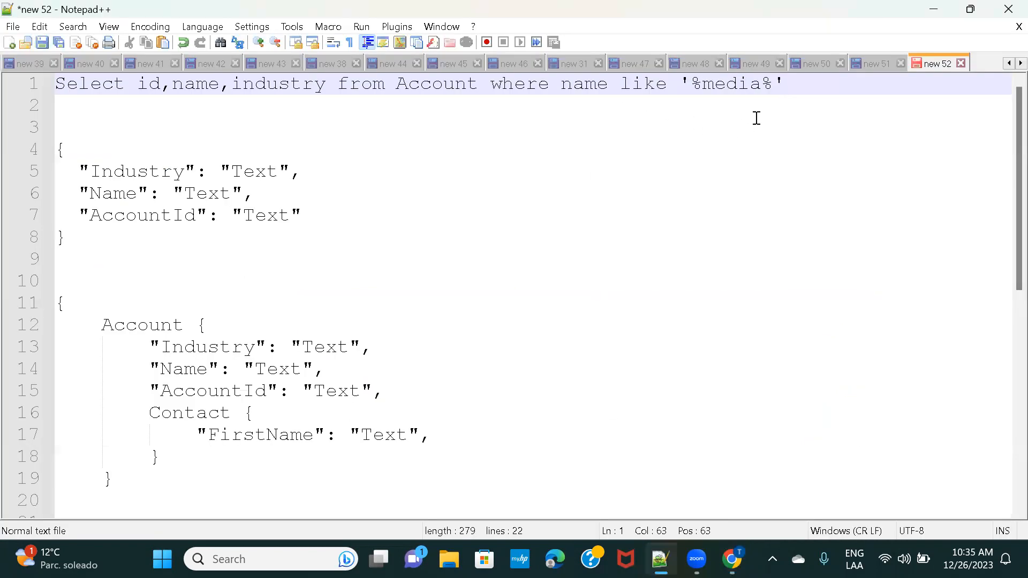
{"action": "double_click", "coordinate": [739, 90]}
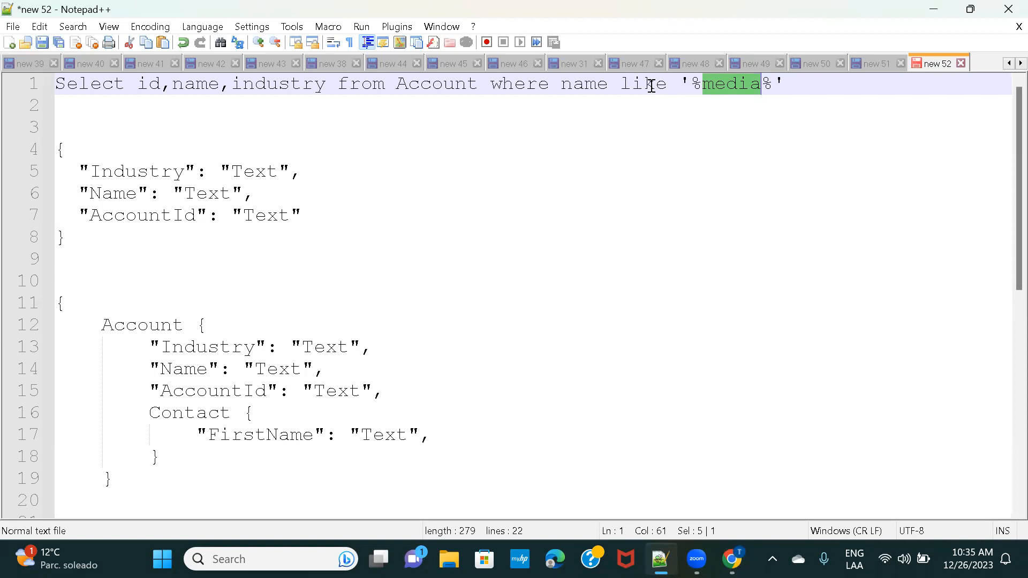
{"action": "mouse_move", "coordinate": [732, 559]}
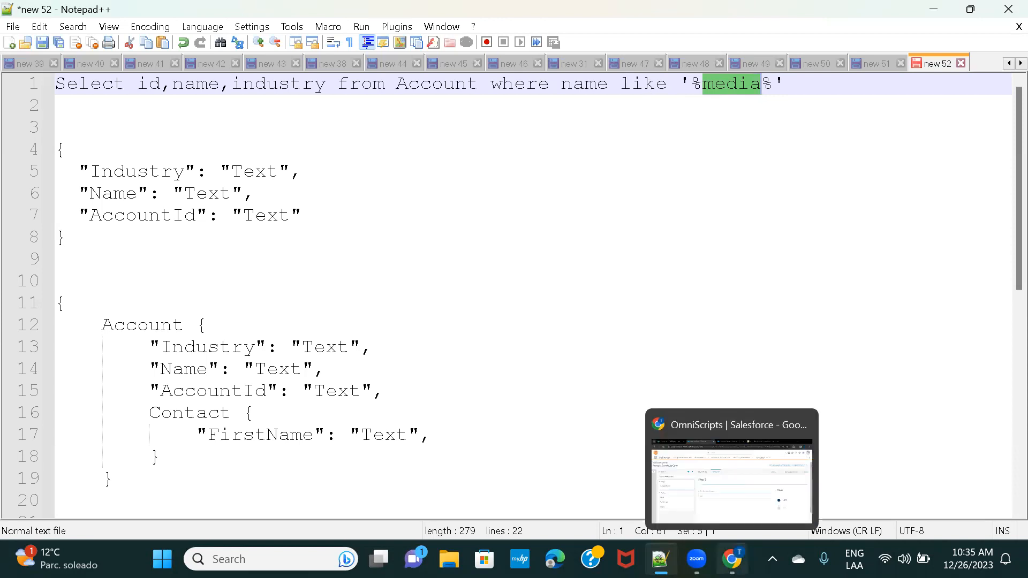
{"action": "left_click", "coordinate": [731, 559]}
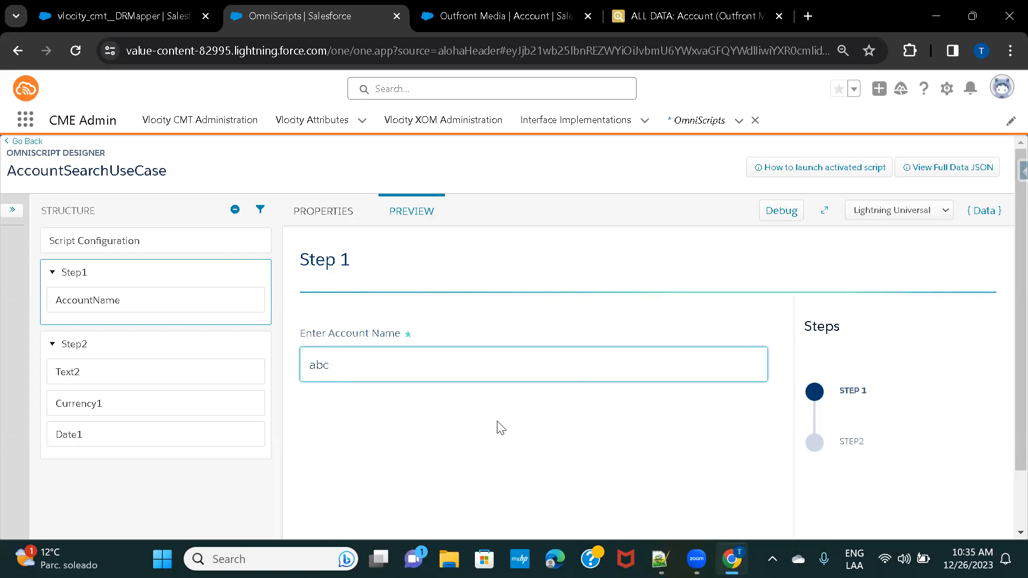
{"action": "scroll", "coordinate": [498, 426], "scroll_direction": "down", "scroll_amount": 1}
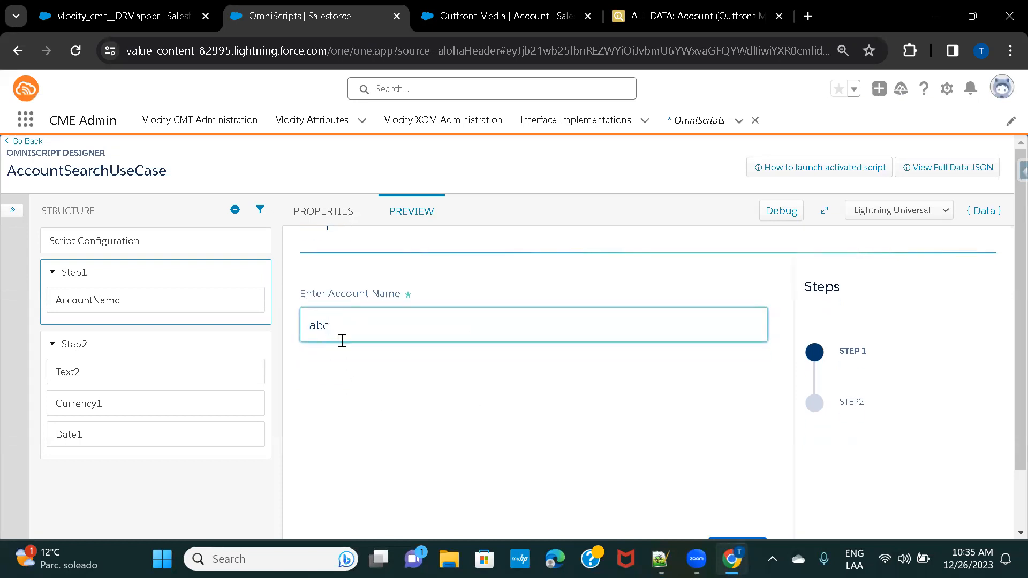
{"action": "left_click", "coordinate": [660, 559]}
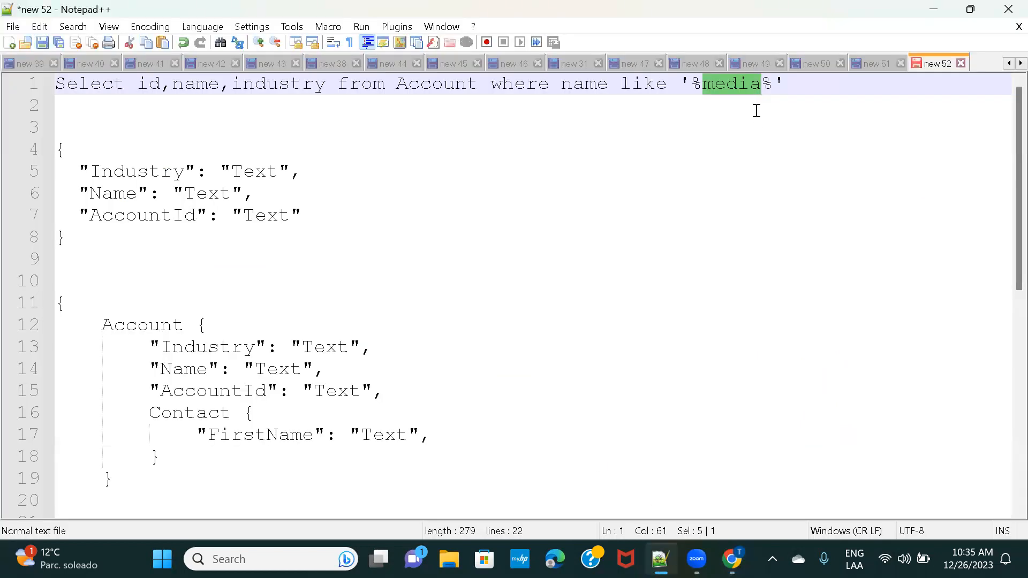
{"action": "left_click", "coordinate": [794, 80]}
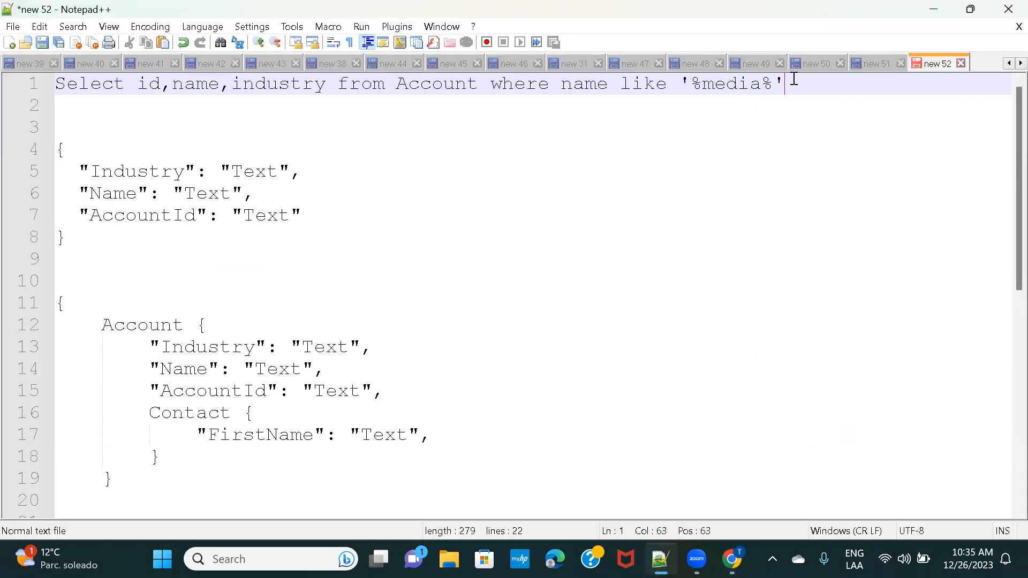
{"action": "double_click", "coordinate": [738, 89]}
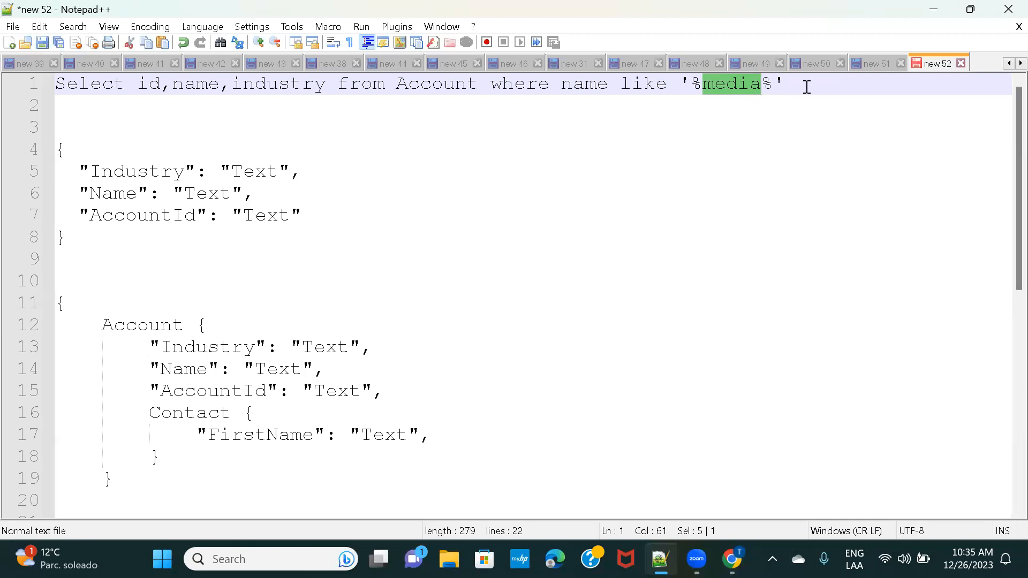
{"action": "left_click", "coordinate": [717, 89]}
{"action": "left_click_drag", "start_coordinate": [679, 86], "coordinate": [814, 91]}
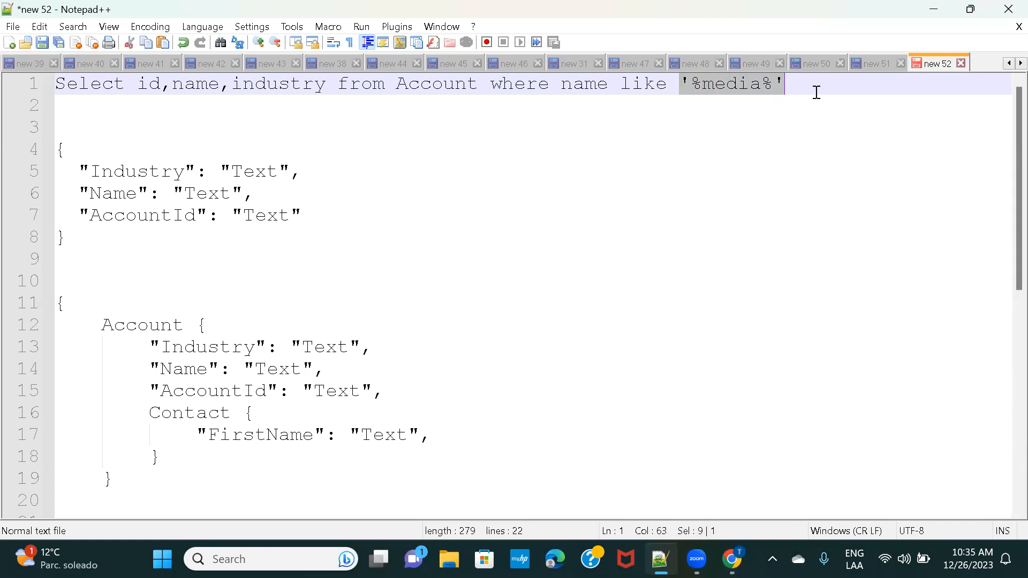
{"action": "left_click", "coordinate": [731, 558]}
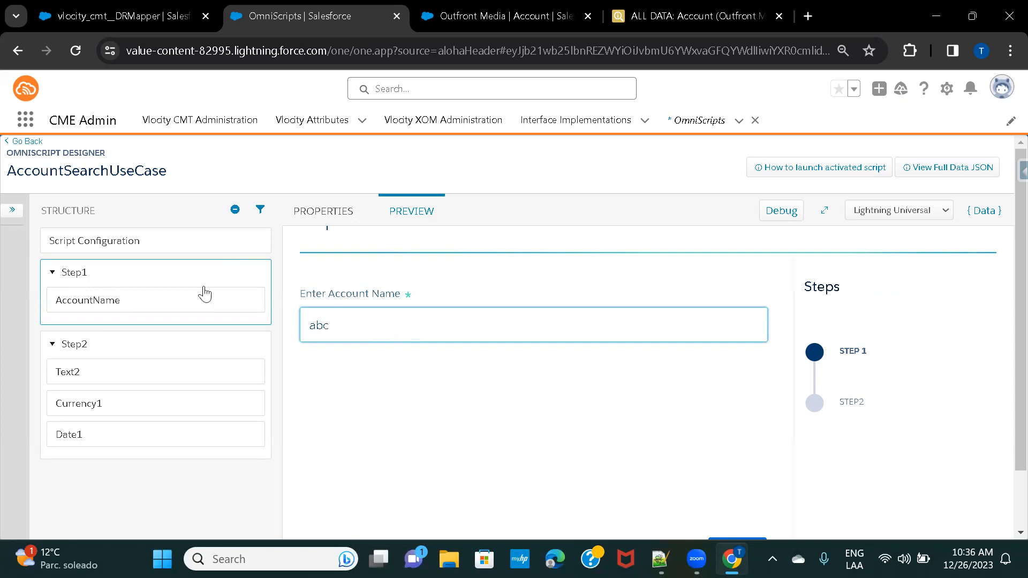
Add a DataRaptor Extract Action between Step1 and Step2 in the OmniScript structure
{"action": "left_click", "coordinate": [11, 210]}
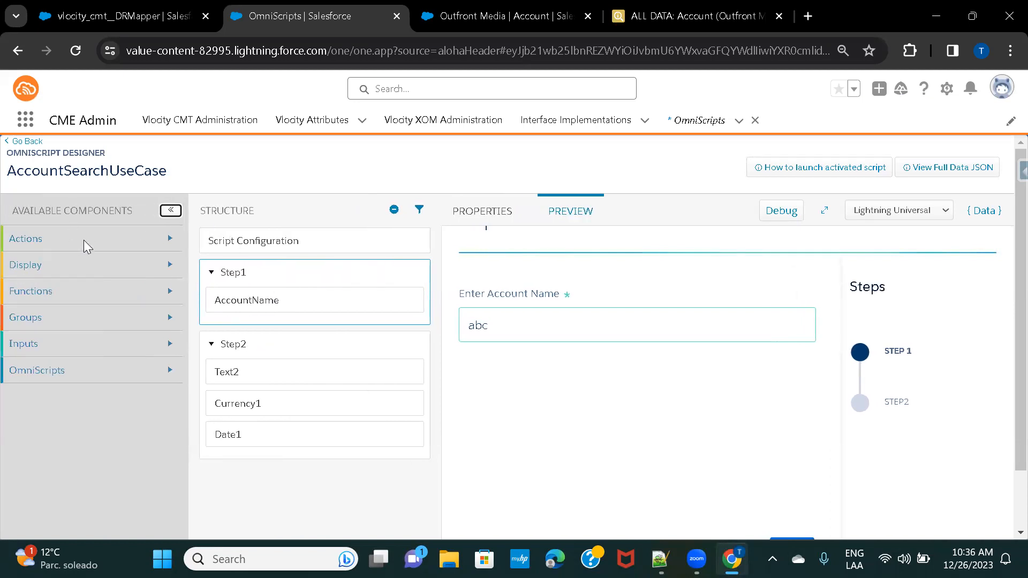
{"action": "left_click", "coordinate": [174, 240]}
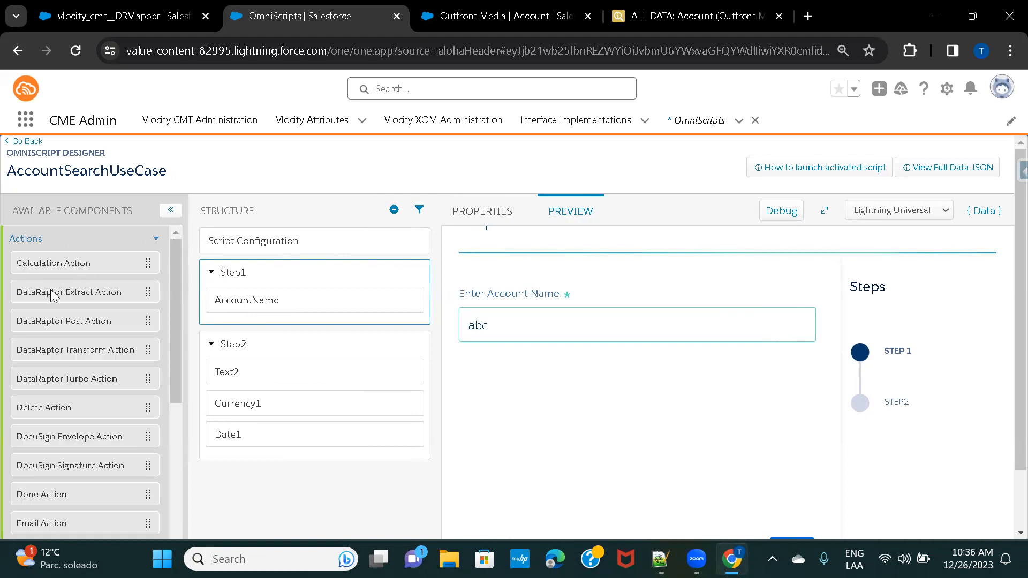
{"action": "left_click_drag", "start_coordinate": [50, 296], "coordinate": [263, 341]}
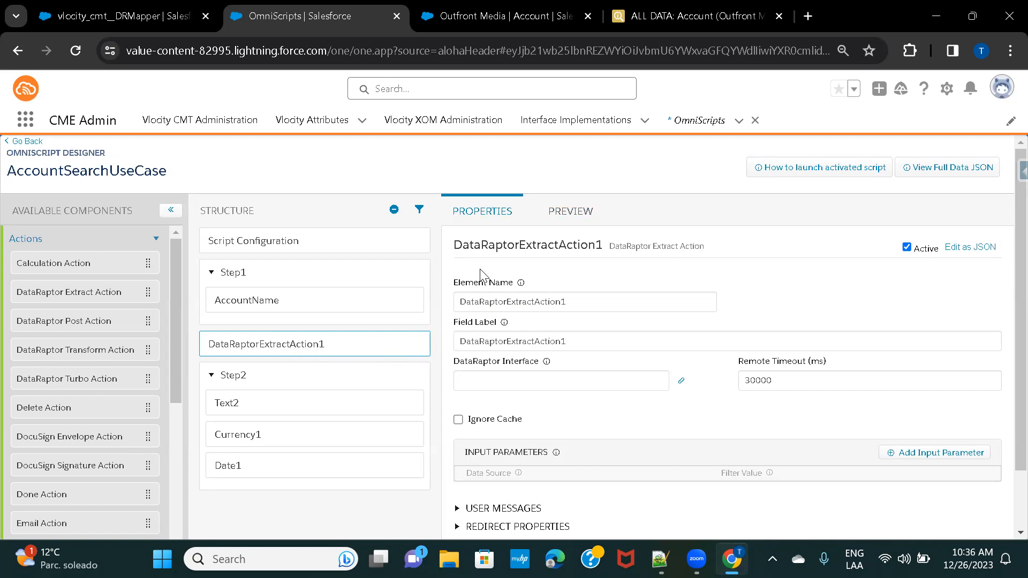
Set the element name of the new DataRaptor Extract Action to AccountFetchQuery
{"action": "double_click", "coordinate": [583, 303]}
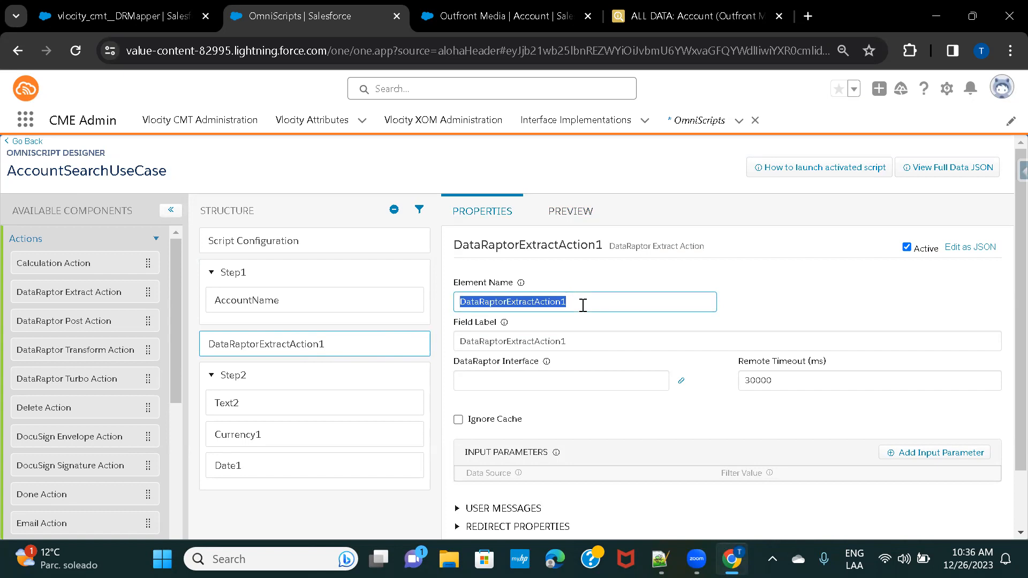
{"action": "type", "text": "A"}
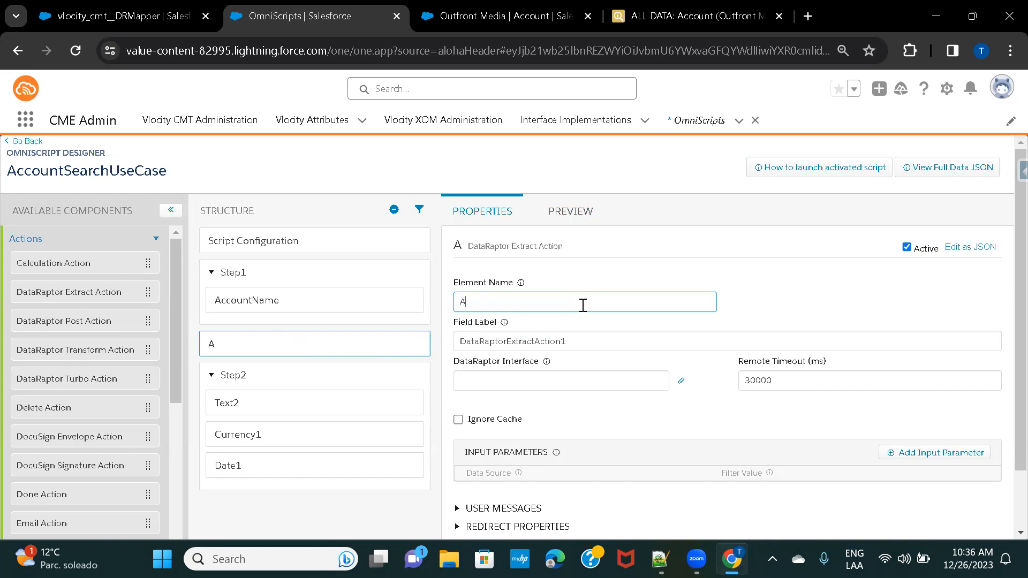
{"action": "type", "text": "ccou"}
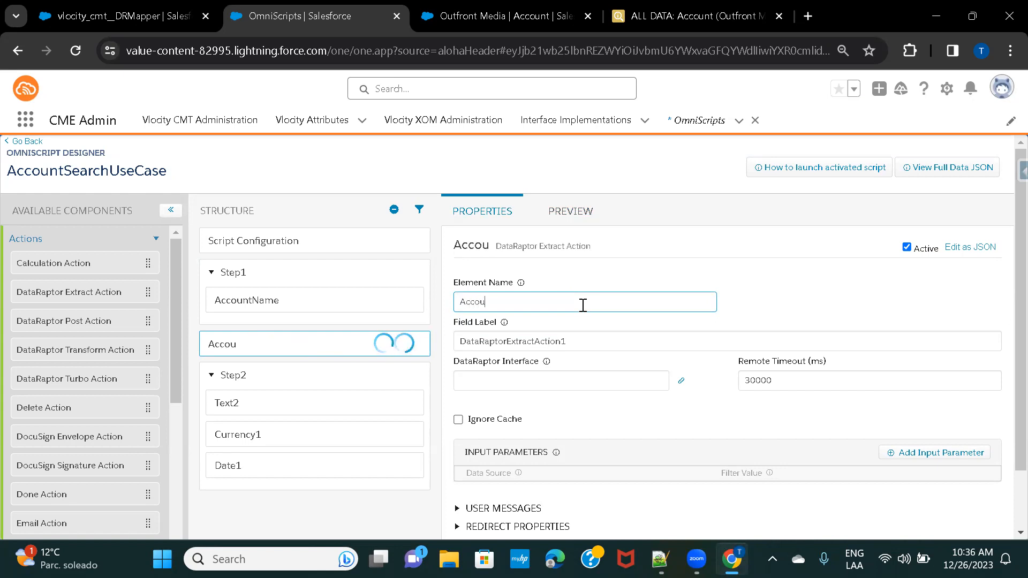
{"action": "type", "text": "ntFe"}
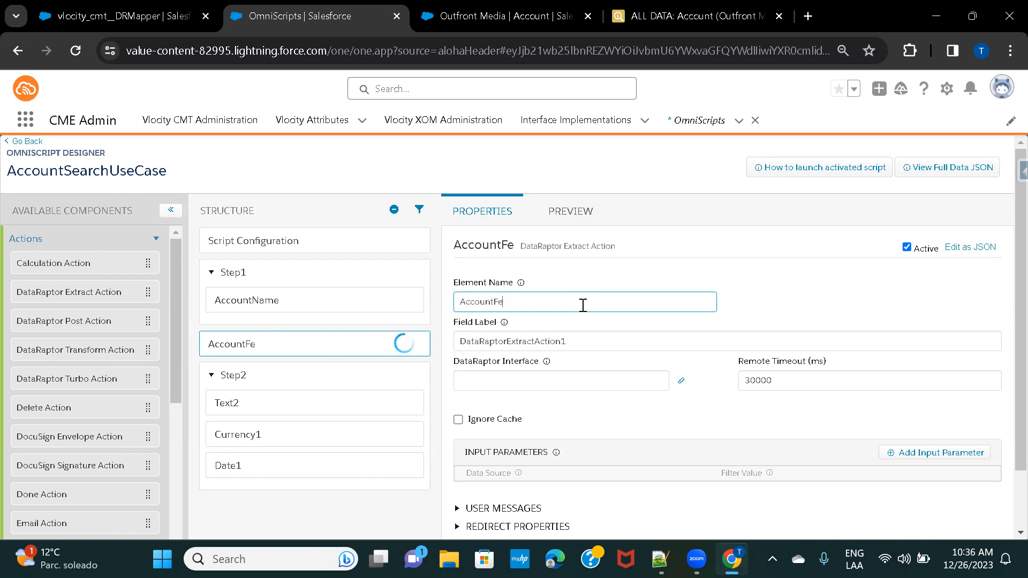
{"action": "type", "text": "ct"}
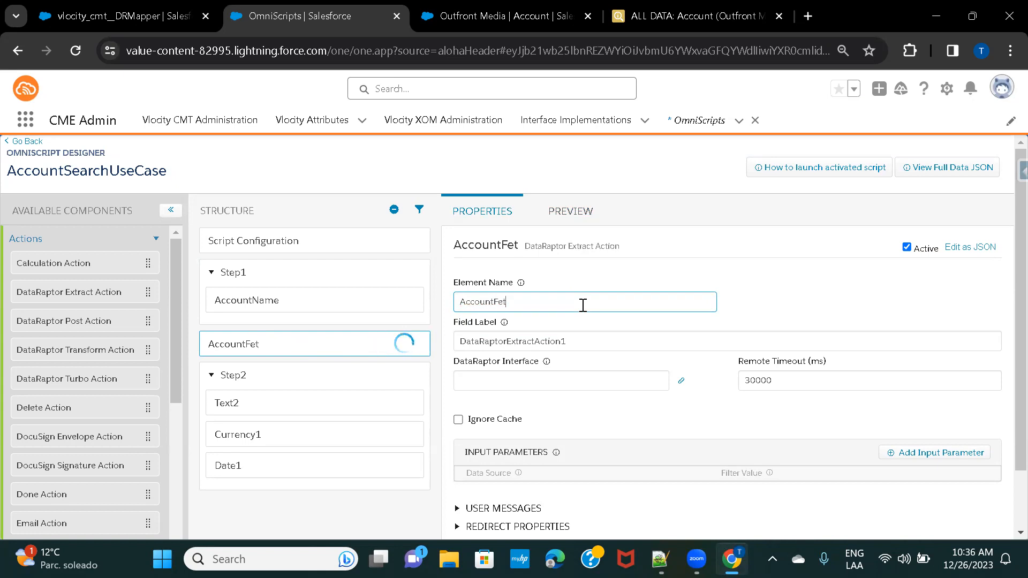
{"action": "type", "text": "chQuery"}
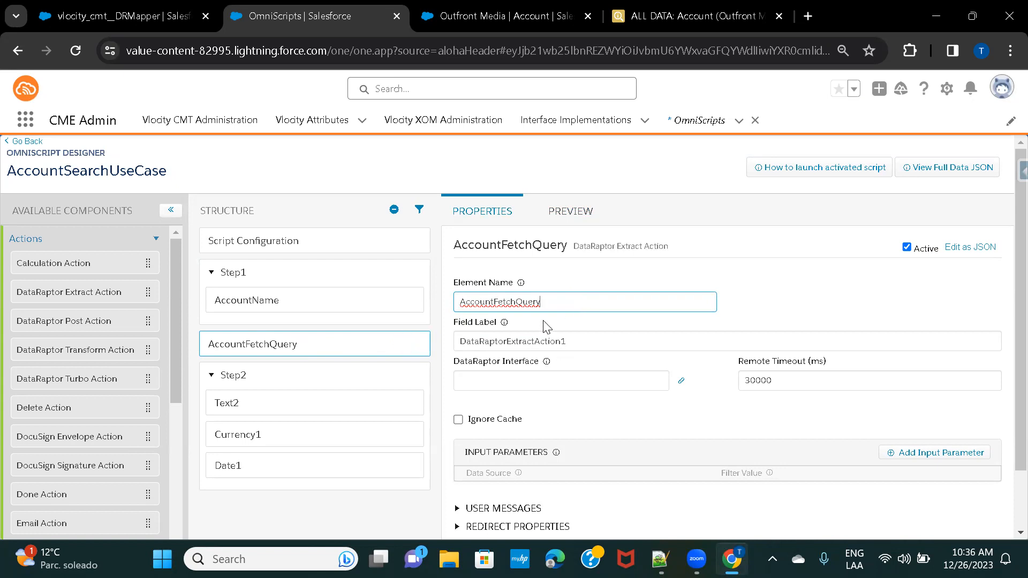
Copy the element name AccountFetchQuery into the action's field label, replacing the default label
{"action": "key", "text": "ctrl+a"}
{"action": "key", "text": "ctrl+c"}
{"action": "left_click", "coordinate": [576, 339]}
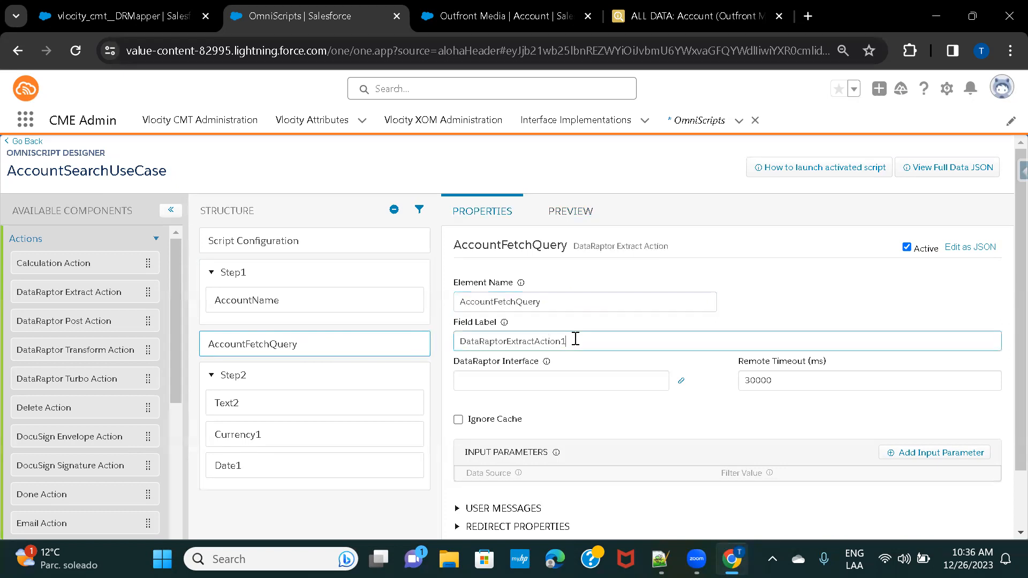
{"action": "key", "text": "ctrl+a"}
{"action": "key", "text": "ctrl+v"}
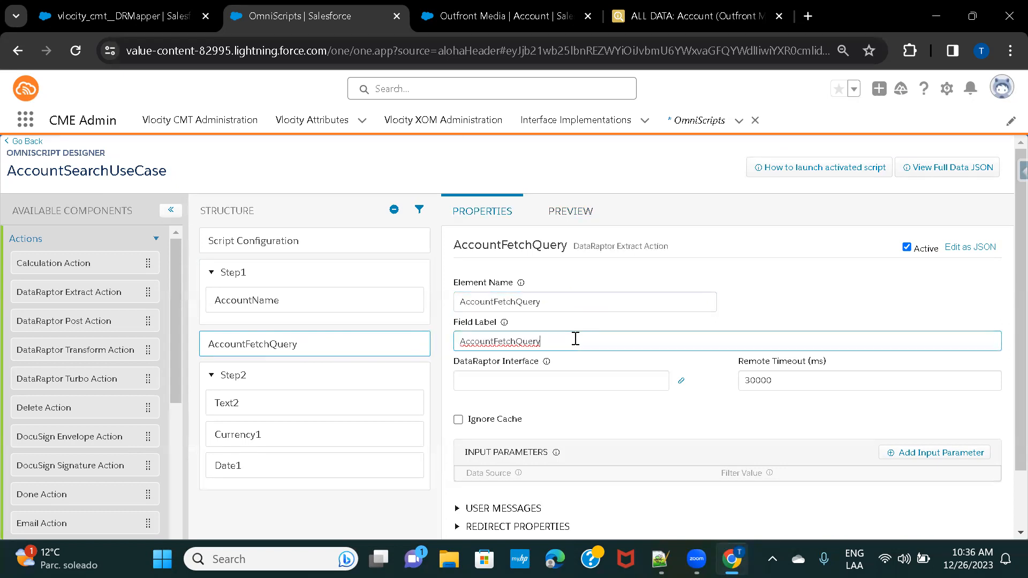
{"action": "left_click", "coordinate": [761, 319]}
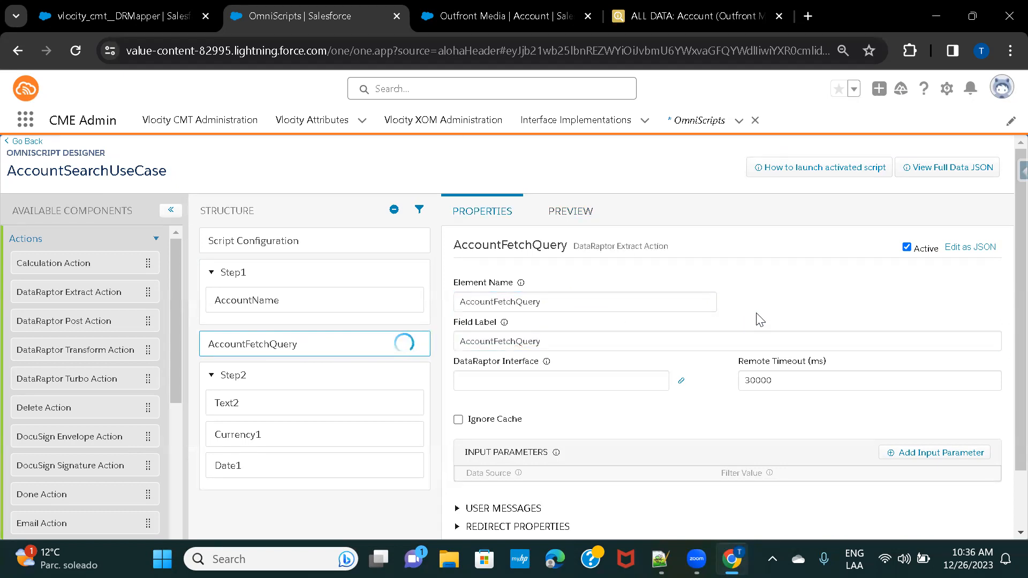
Set the DataRaptor interface of the AccountFetchQuery action to AccountSearchUseCase
{"action": "scroll", "coordinate": [760, 319], "scroll_direction": "down", "scroll_amount": 2}
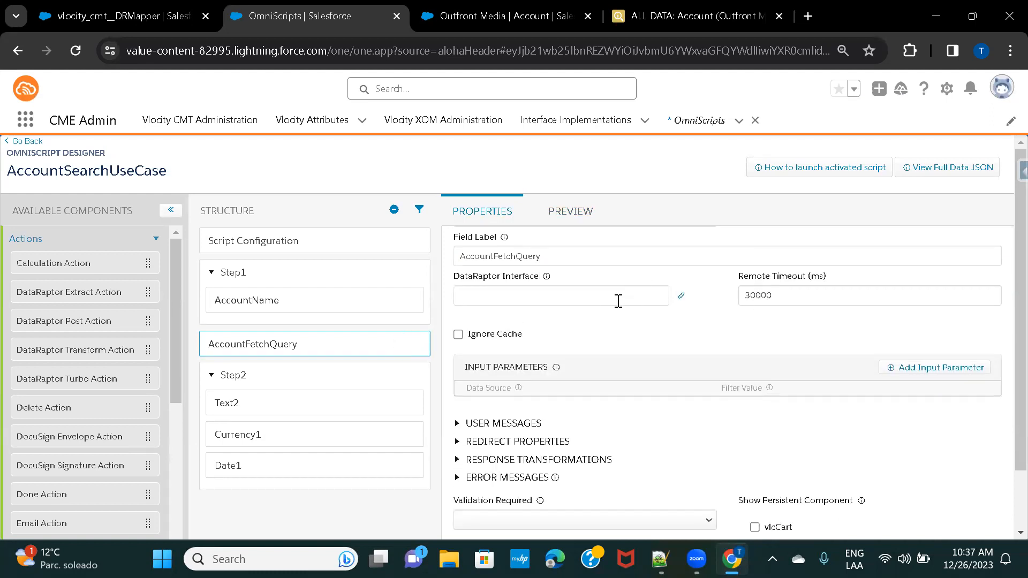
{"action": "left_click", "coordinate": [590, 292]}
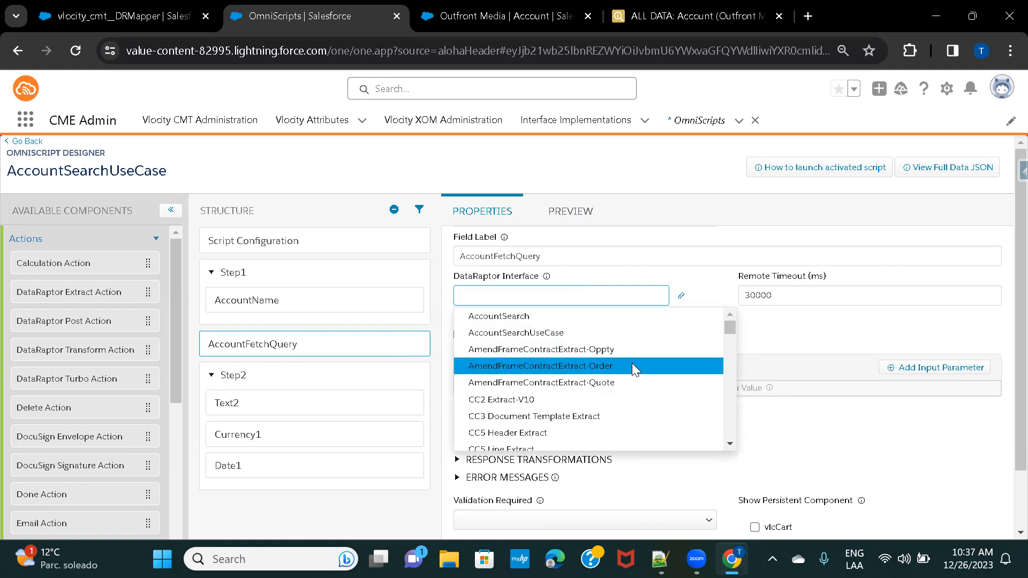
{"action": "scroll", "coordinate": [632, 364], "scroll_direction": "down", "scroll_amount": 15}
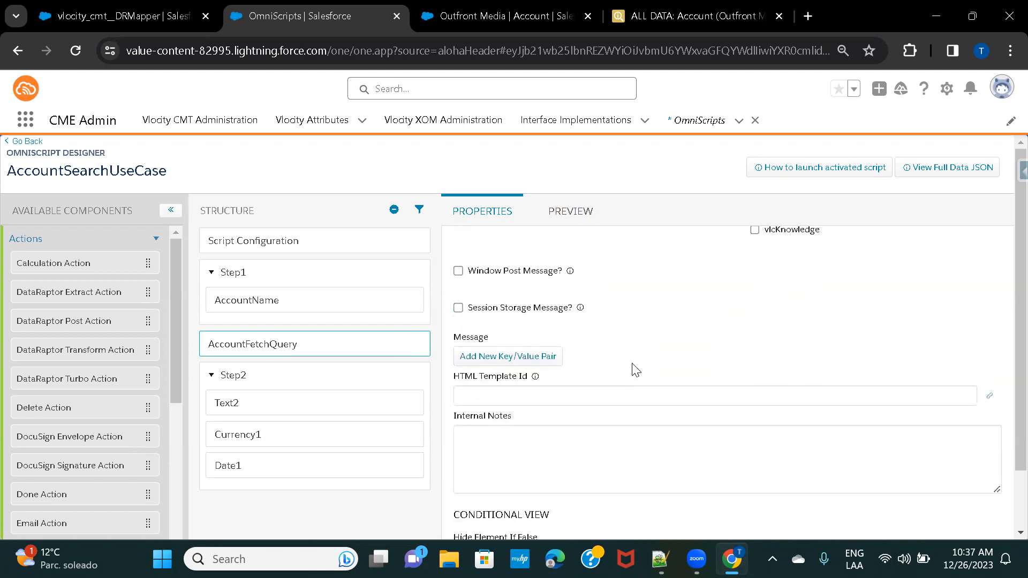
{"action": "scroll", "coordinate": [633, 370], "scroll_direction": "up", "scroll_amount": 5}
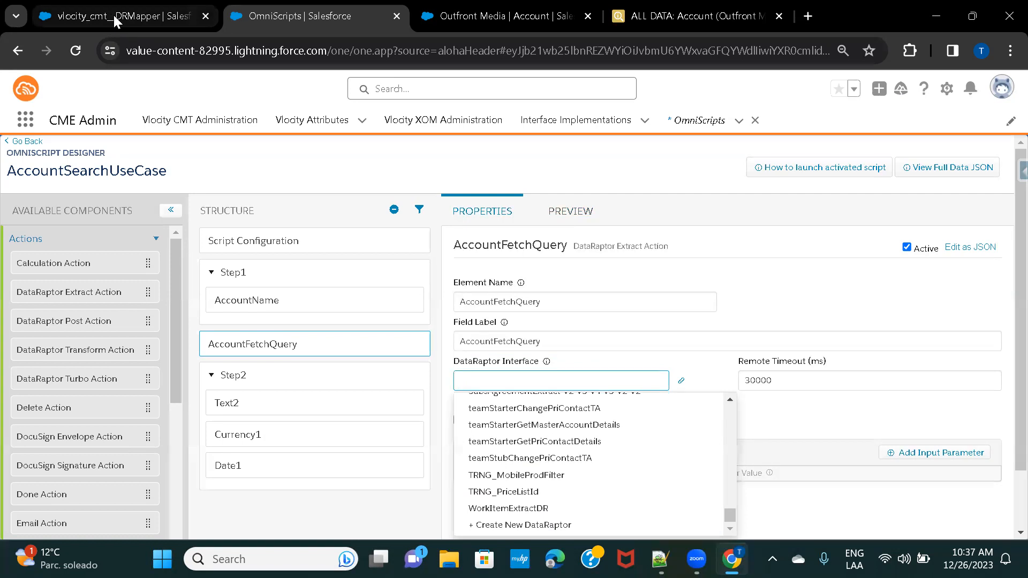
{"action": "scroll", "coordinate": [589, 429], "scroll_direction": "up", "scroll_amount": 15}
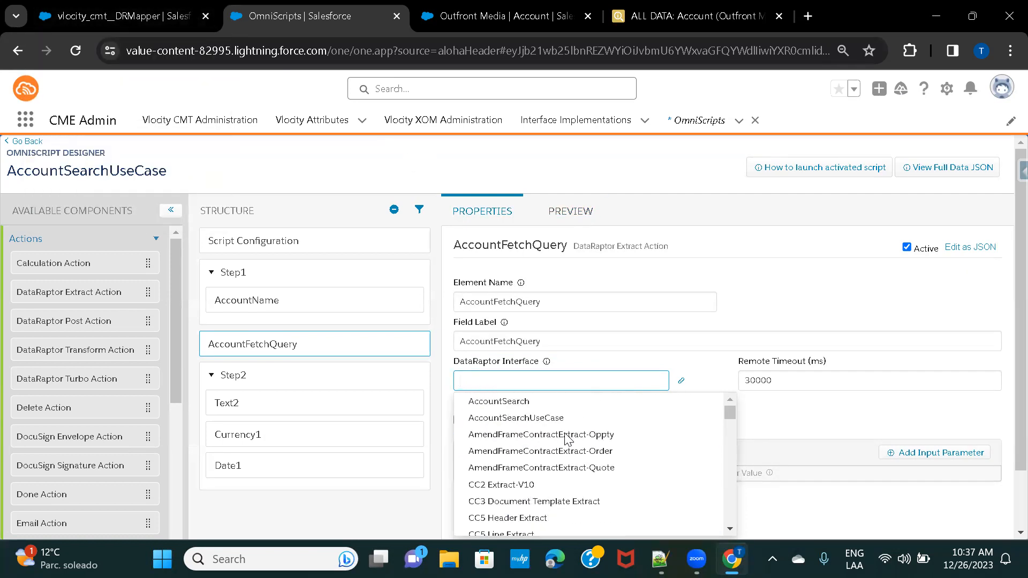
{"action": "left_click", "coordinate": [530, 418]}
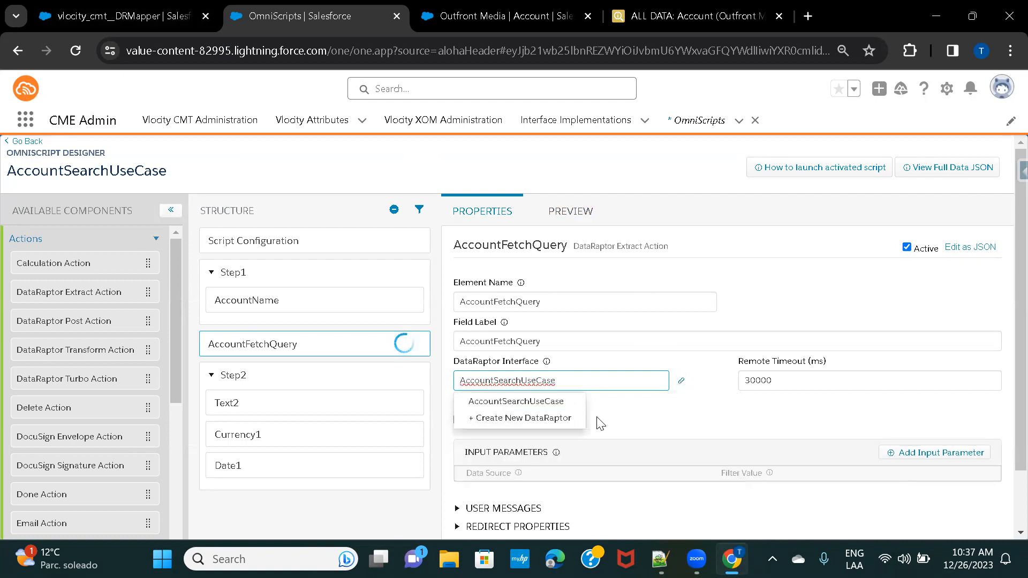
{"action": "left_click", "coordinate": [571, 403]}
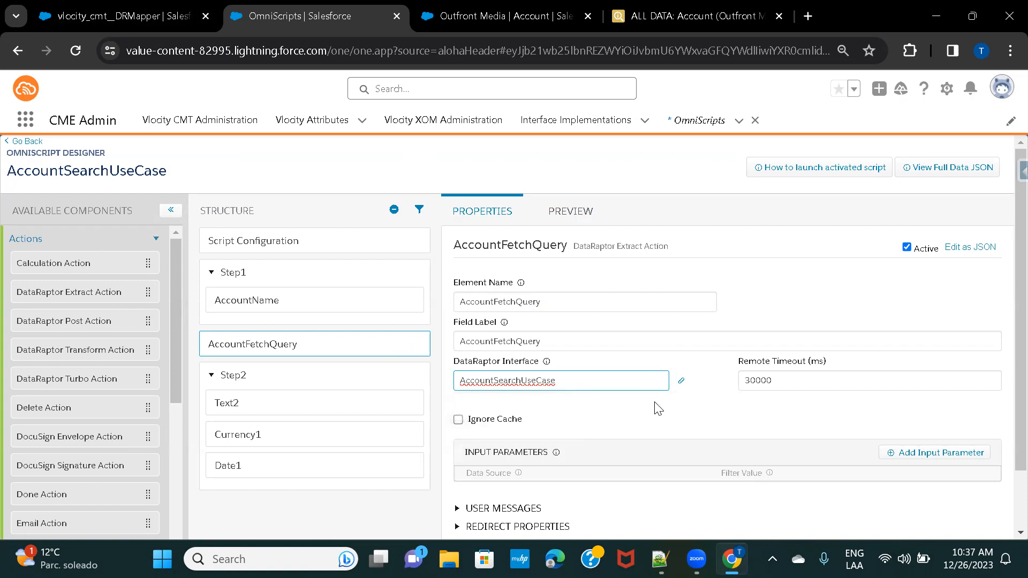
{"action": "scroll", "coordinate": [658, 409], "scroll_direction": "down", "scroll_amount": 7}
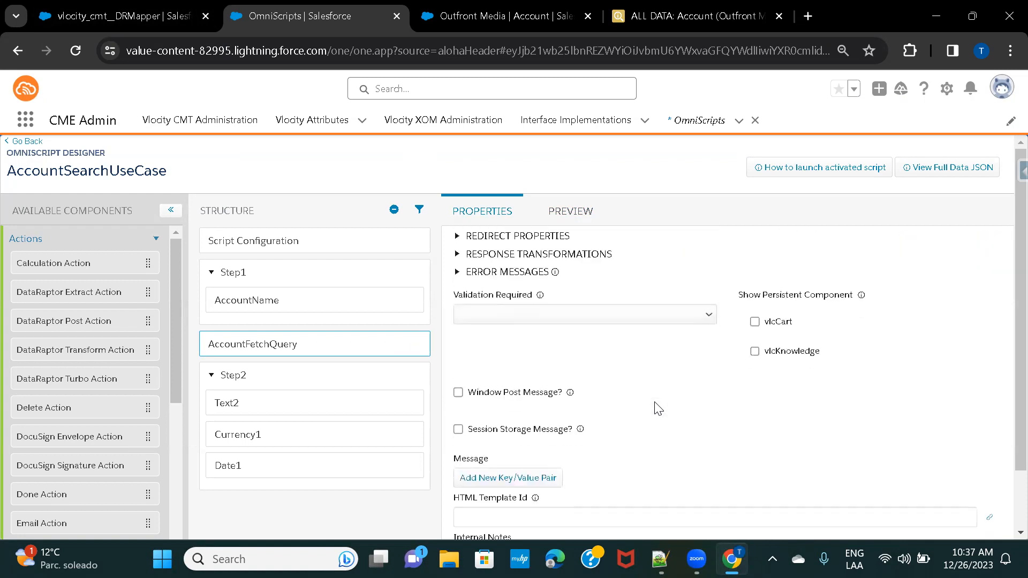
{"action": "scroll", "coordinate": [659, 409], "scroll_direction": "up", "scroll_amount": 8}
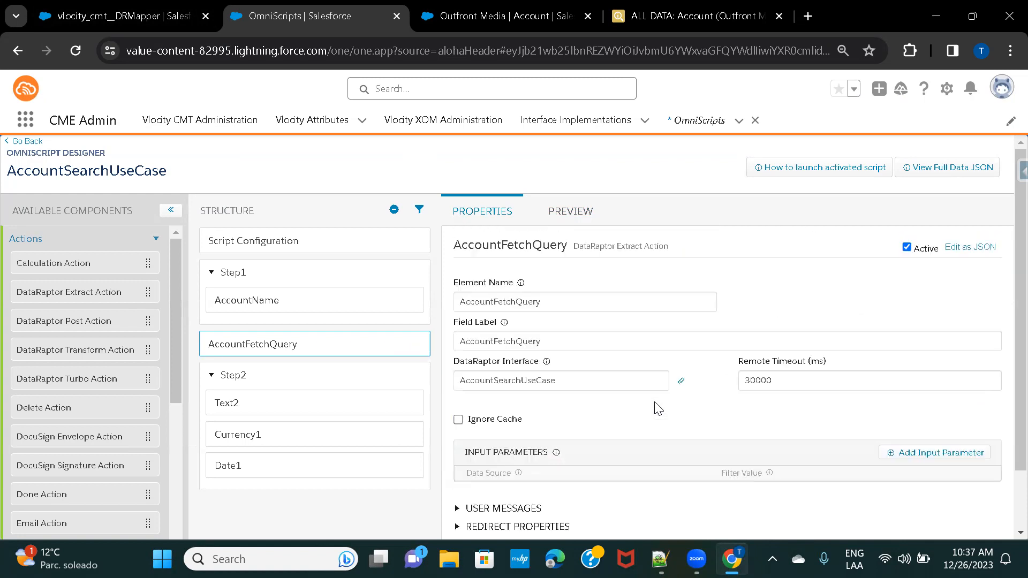
Check the OmniScript preview with the extract action in place, and return to the AccountFetchQuery properties
{"action": "left_click", "coordinate": [565, 212]}
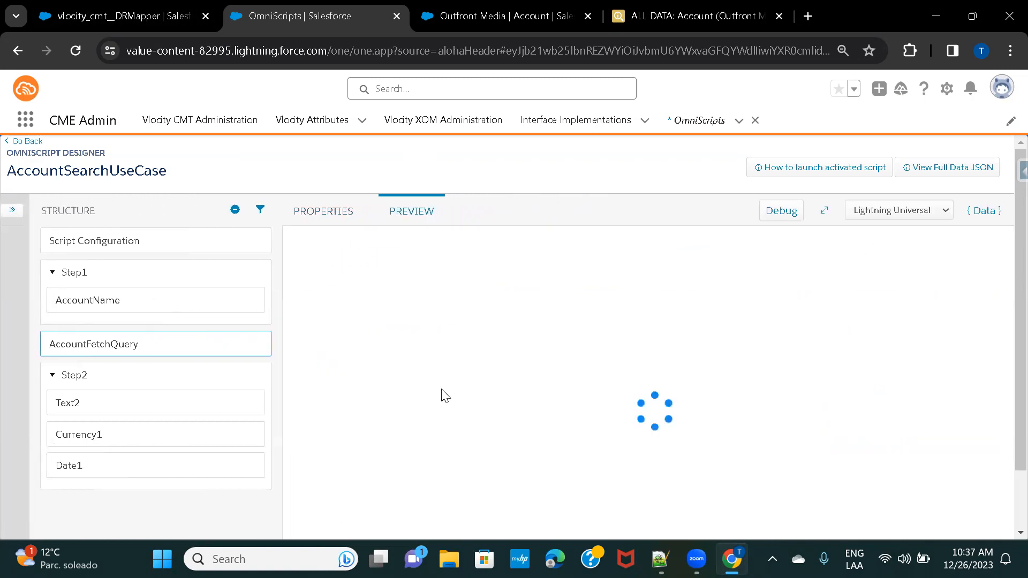
{"action": "mouse_move", "coordinate": [257, 343]}
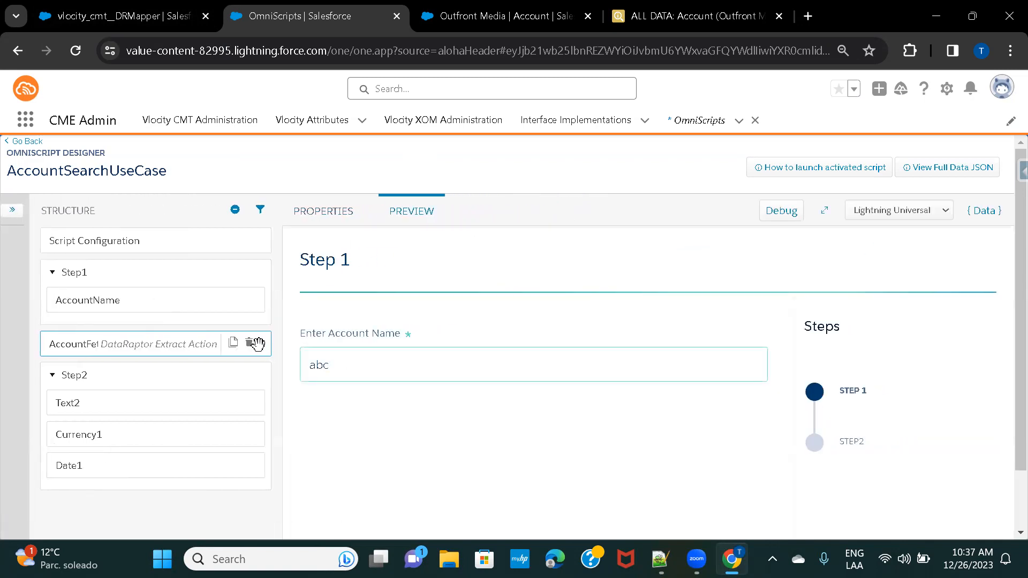
{"action": "left_click", "coordinate": [10, 213]}
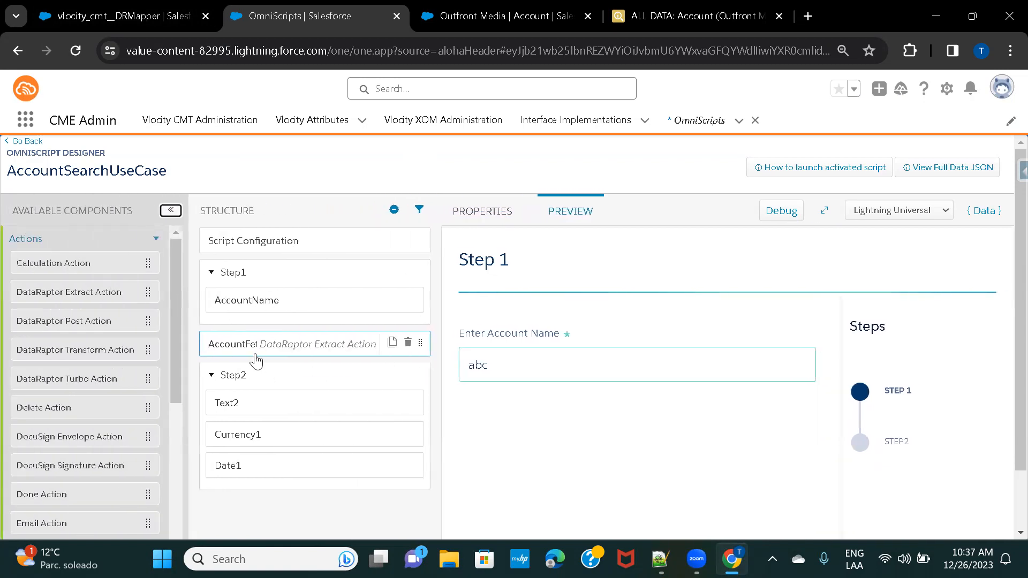
{"action": "left_click", "coordinate": [234, 354]}
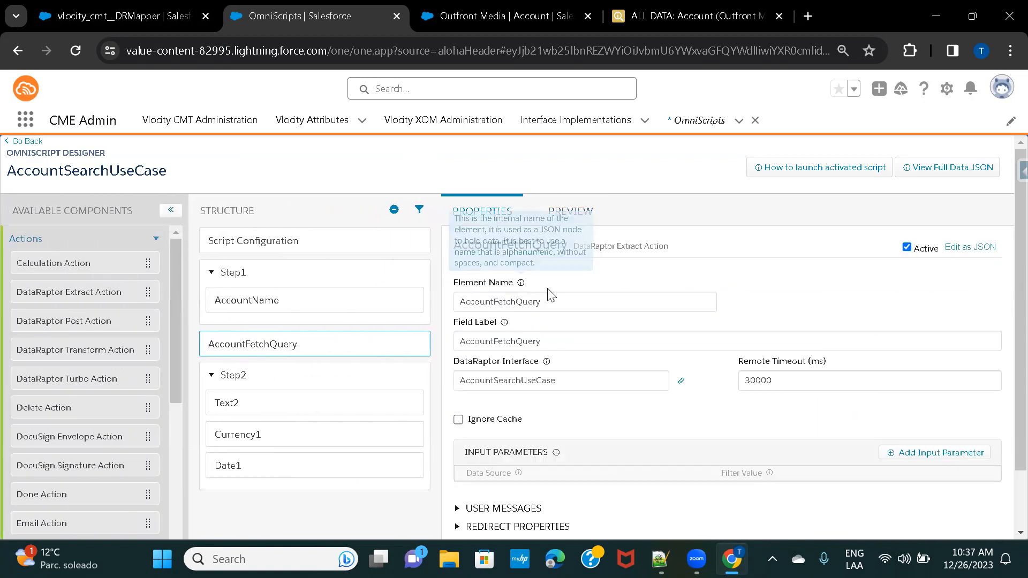
Compare the action's input parameters with the '%media%' name filter in the Notepad++ query, and return to the OmniScript designer
{"action": "scroll", "coordinate": [621, 290], "scroll_direction": "down", "scroll_amount": 1}
{"action": "scroll", "coordinate": [621, 290], "scroll_direction": "down", "scroll_amount": 1}
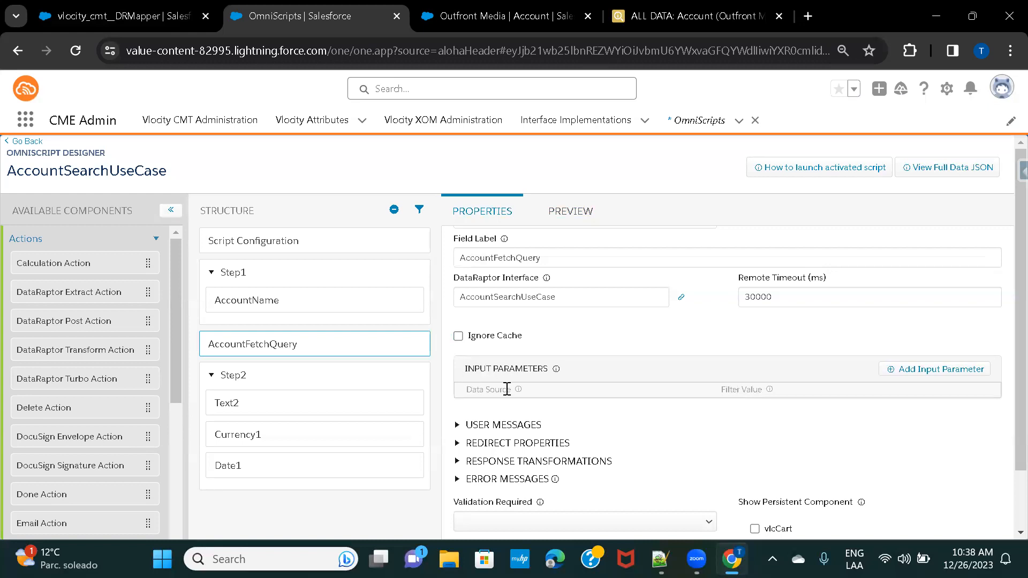
{"action": "left_click", "coordinate": [660, 559]}
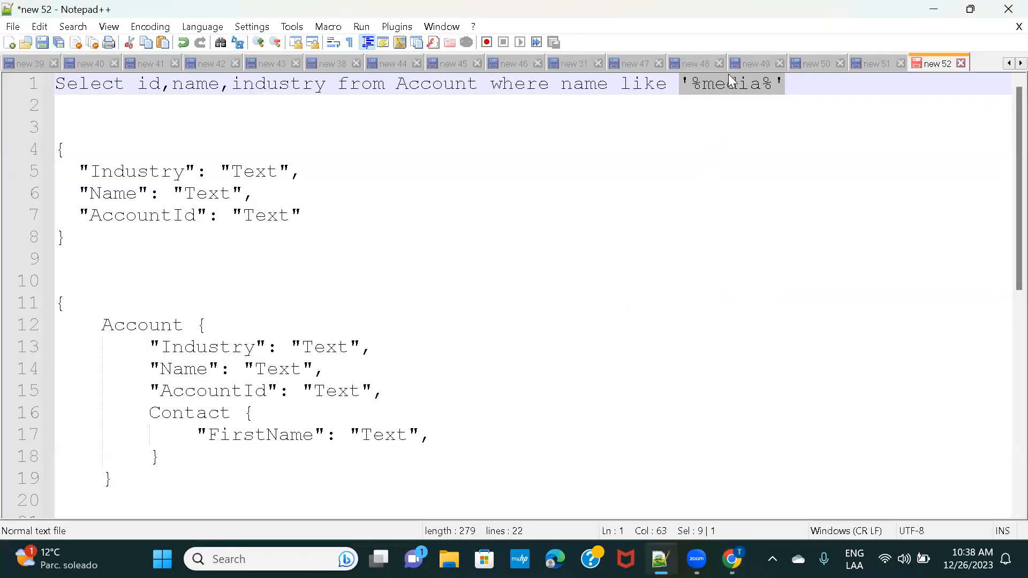
{"action": "left_click", "coordinate": [930, 12]}
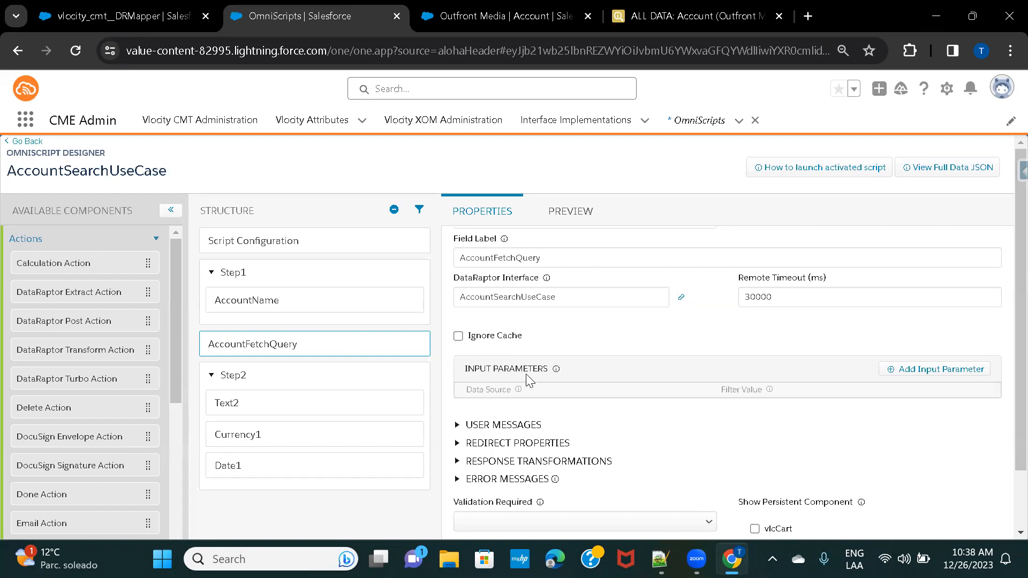
Preview the OmniScript and examine the Step1 AccountName node in its data JSON
{"action": "left_click", "coordinate": [565, 218]}
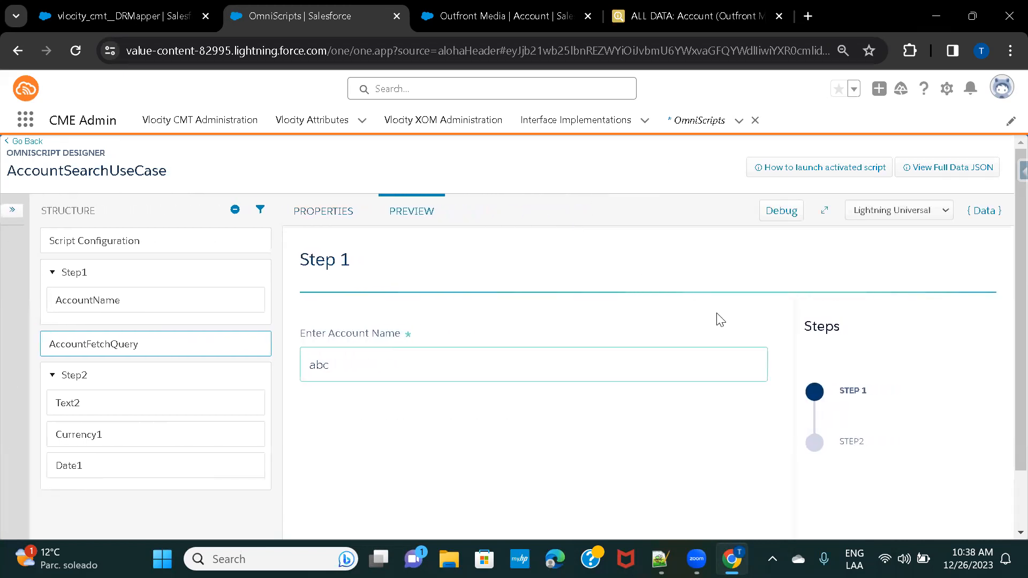
{"action": "left_click", "coordinate": [985, 211]}
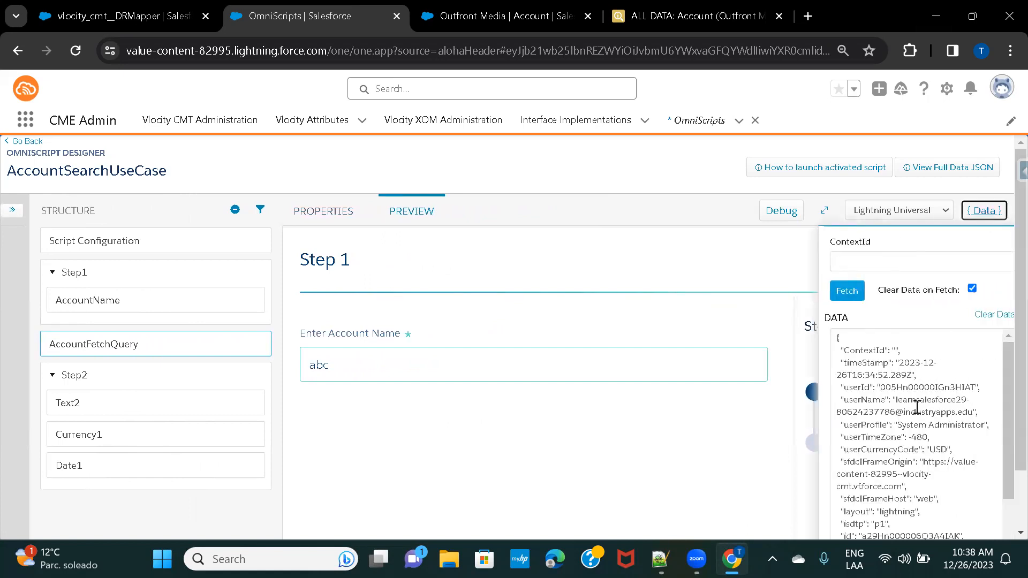
{"action": "scroll", "coordinate": [905, 449], "scroll_direction": "down", "scroll_amount": 5}
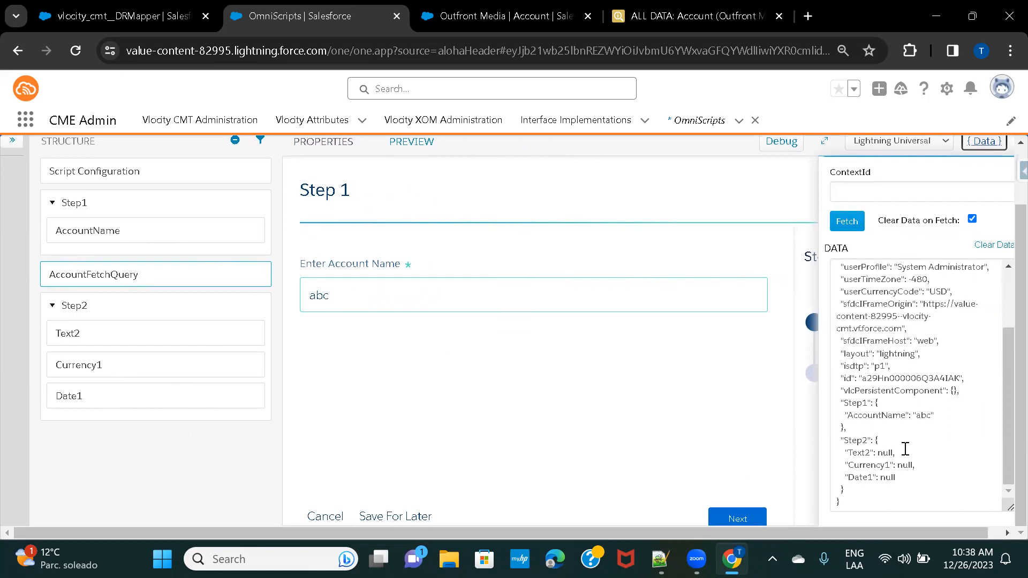
{"action": "scroll", "coordinate": [946, 415], "scroll_direction": "up", "scroll_amount": 2}
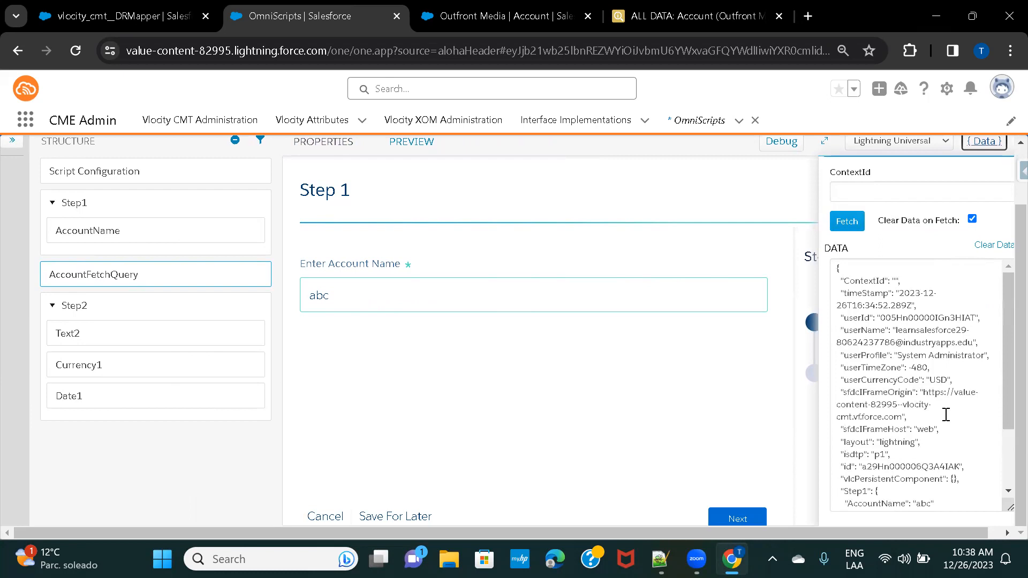
{"action": "scroll", "coordinate": [946, 415], "scroll_direction": "down", "scroll_amount": 2}
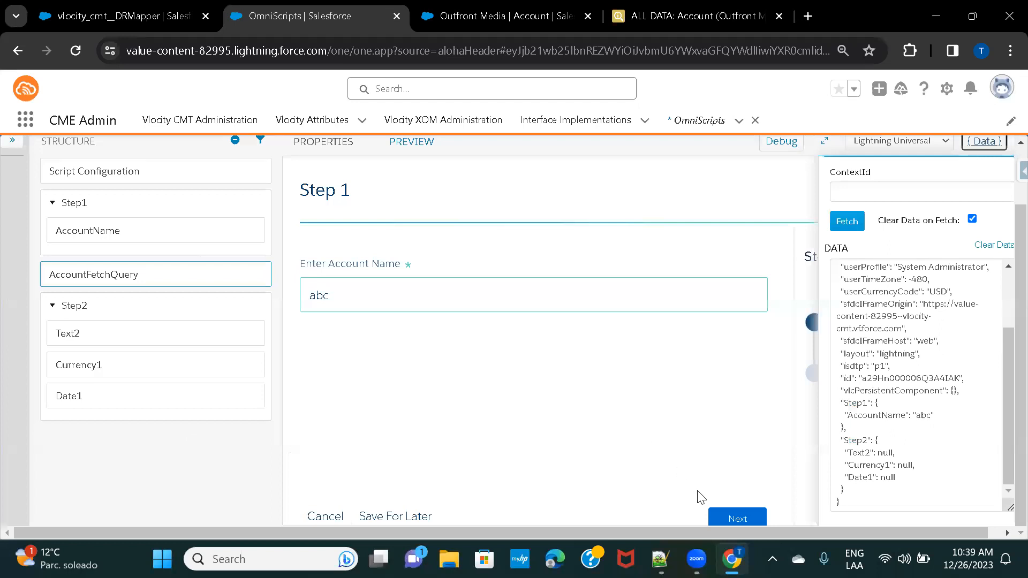
Advance the preview past Step 1, and clear its data to restart the script
{"action": "left_click", "coordinate": [724, 517]}
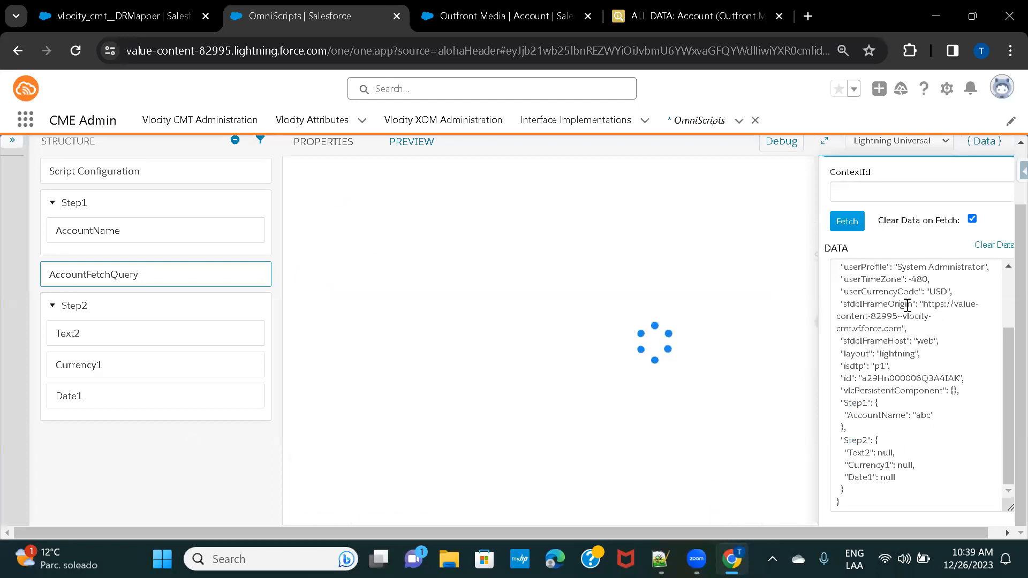
{"action": "left_click", "coordinate": [990, 249]}
{"action": "left_click", "coordinate": [850, 226]}
{"action": "scroll", "coordinate": [929, 441], "scroll_direction": "down", "scroll_amount": 3}
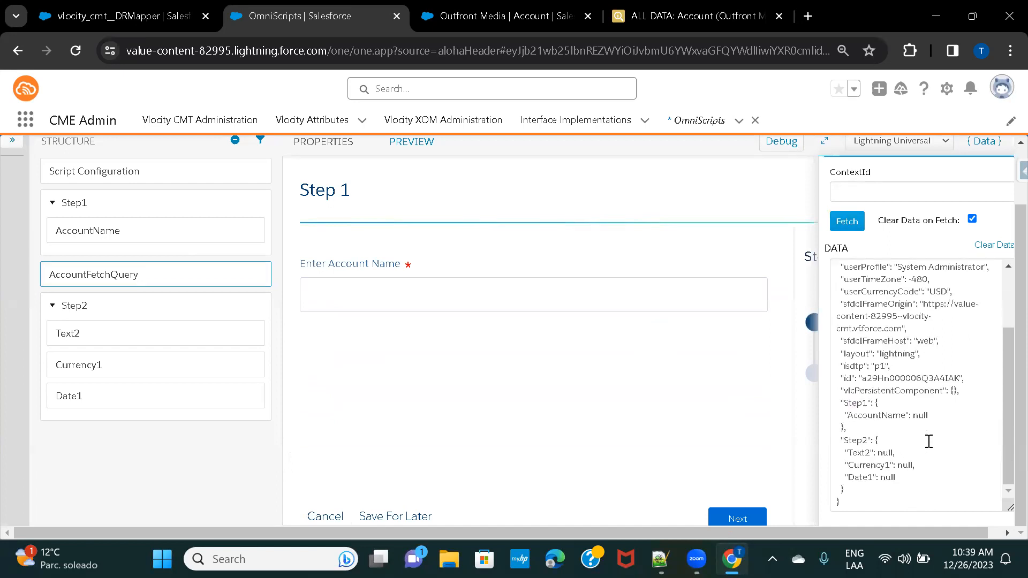
{"action": "scroll", "coordinate": [929, 441], "scroll_direction": "up", "scroll_amount": 3}
Run the preview from Step 1 to Step2 with the account name abc, and inspect the data JSON
{"action": "left_click", "coordinate": [576, 303]}
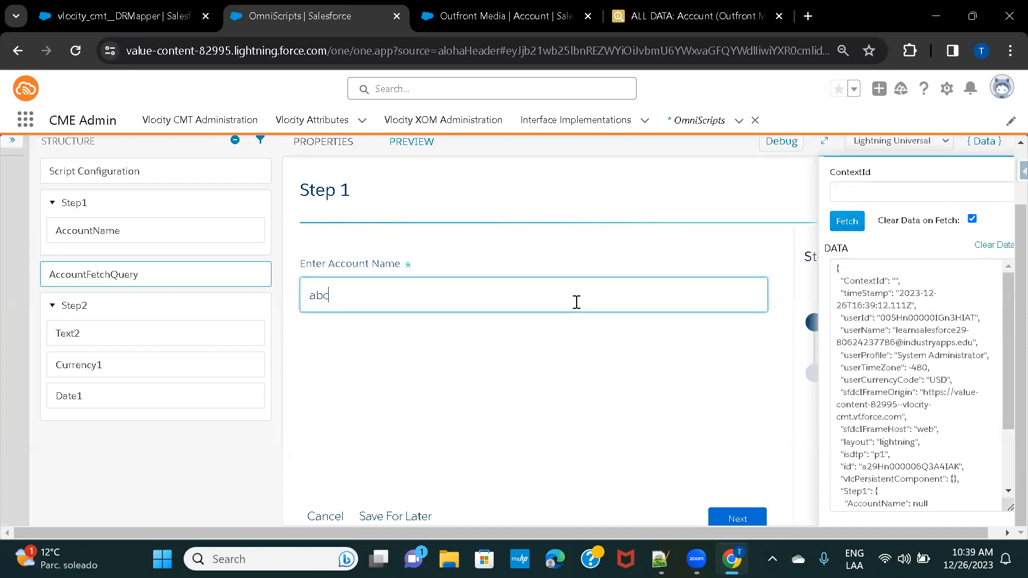
{"action": "left_click", "coordinate": [724, 516]}
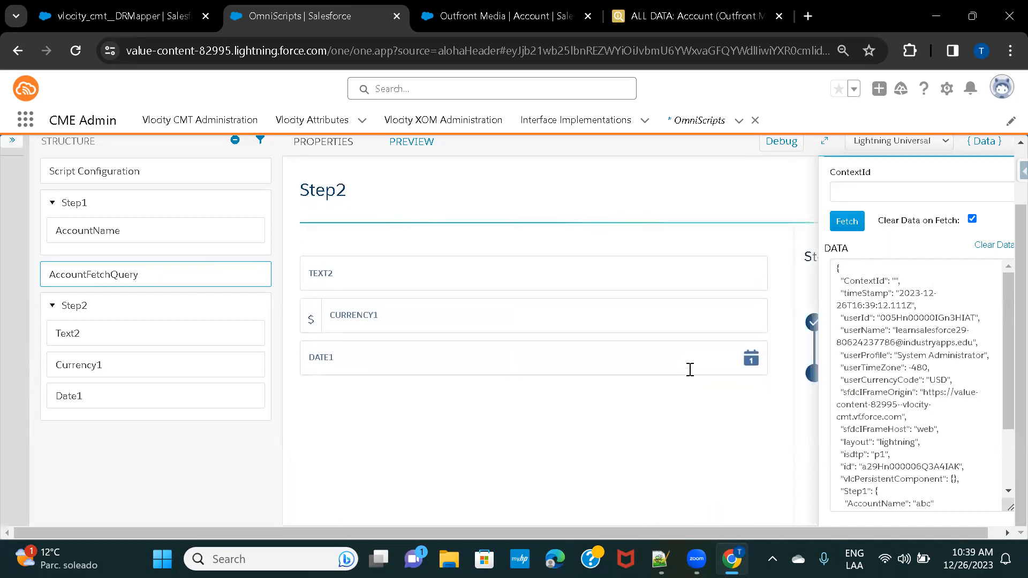
{"action": "scroll", "coordinate": [968, 318], "scroll_direction": "down", "scroll_amount": 2}
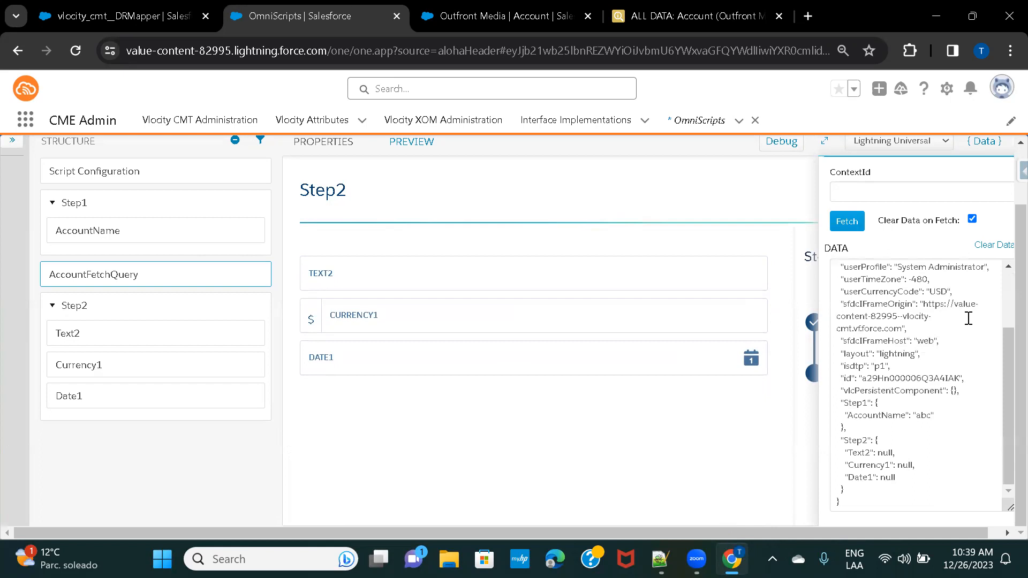
Clear the preview data and rerun Step 1 with the account name abc, checking the data JSON for fetched account data
{"action": "left_click", "coordinate": [988, 248]}
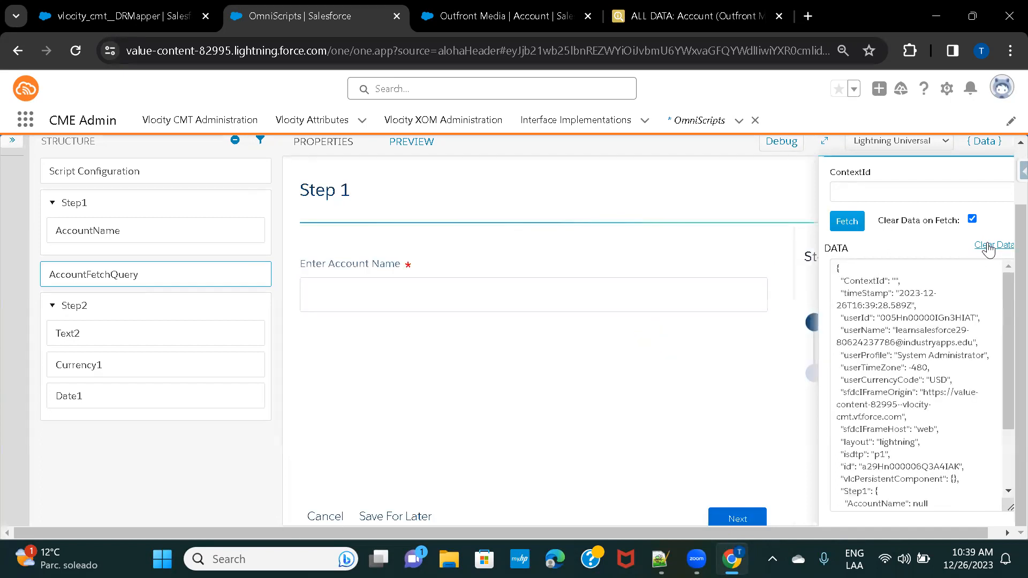
{"action": "scroll", "coordinate": [975, 296], "scroll_direction": "down", "scroll_amount": 2}
{"action": "left_click", "coordinate": [593, 300]}
{"action": "type", "text": "abc"}
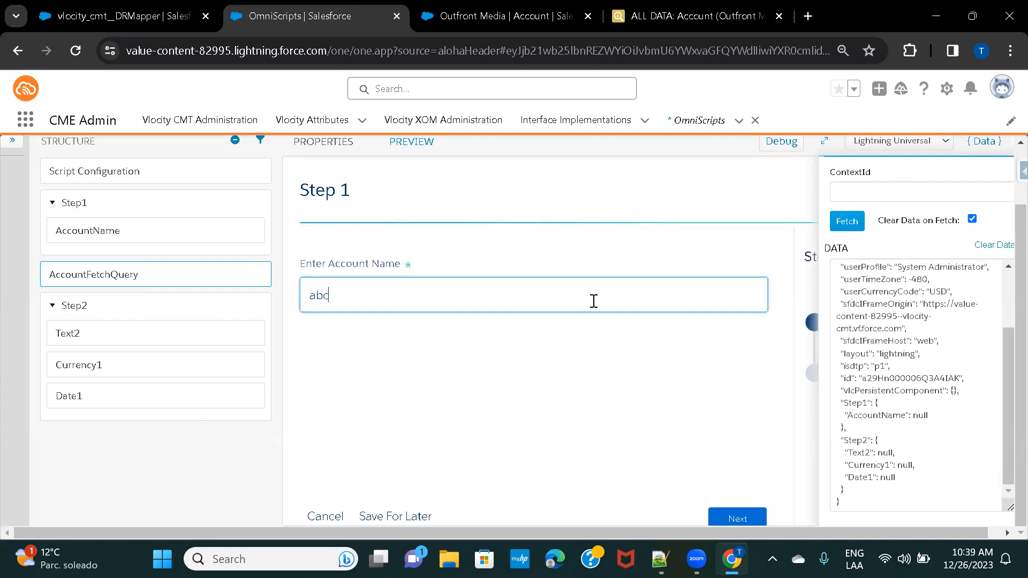
{"action": "left_click", "coordinate": [728, 520]}
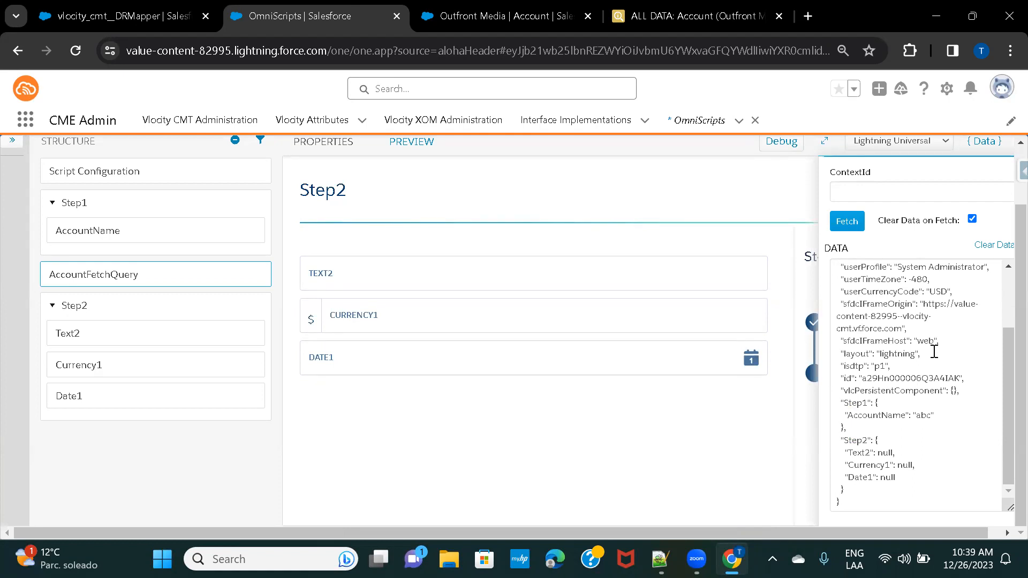
{"action": "scroll", "coordinate": [934, 351], "scroll_direction": "up", "scroll_amount": 3}
{"action": "scroll", "coordinate": [934, 351], "scroll_direction": "down", "scroll_amount": 3}
Restart the preview with cleared data and the data JSON hidden, and enter abc as the account name
{"action": "left_click", "coordinate": [840, 225]}
{"action": "left_click", "coordinate": [977, 246]}
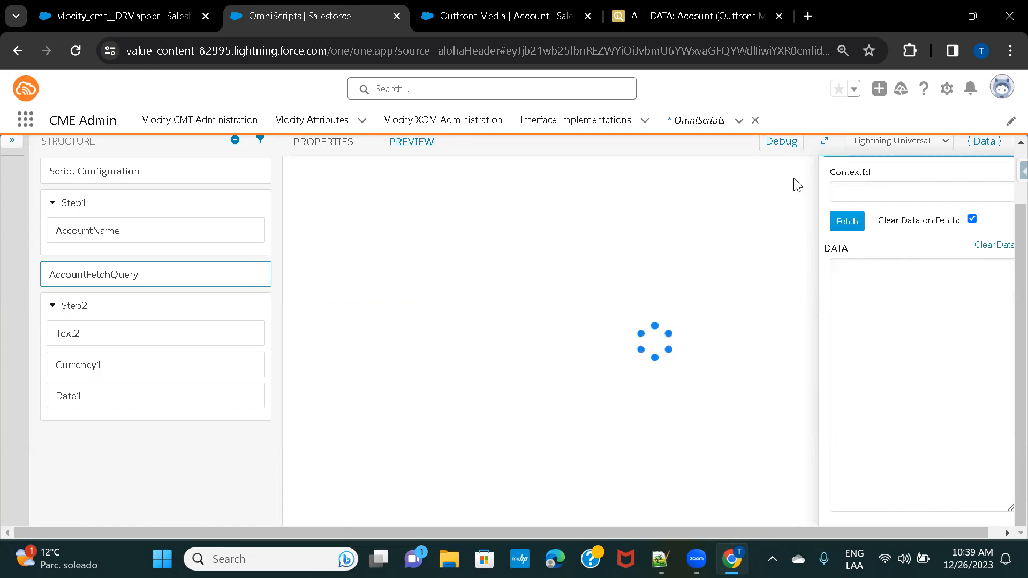
{"action": "scroll", "coordinate": [935, 209], "scroll_direction": "up", "scroll_amount": 2}
{"action": "left_click", "coordinate": [979, 218]}
{"action": "left_click", "coordinate": [429, 368]}
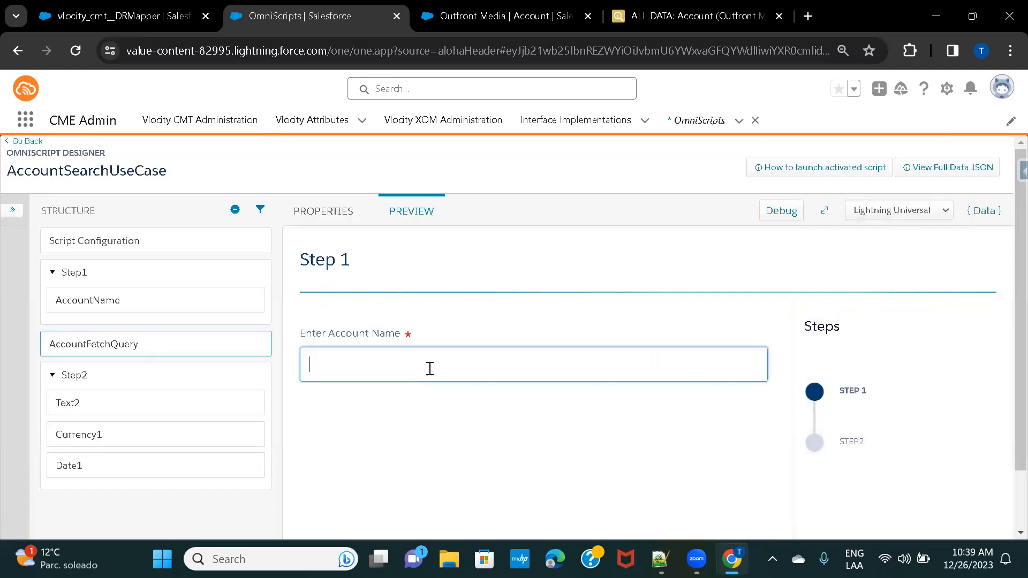
{"action": "type", "text": "abc"}
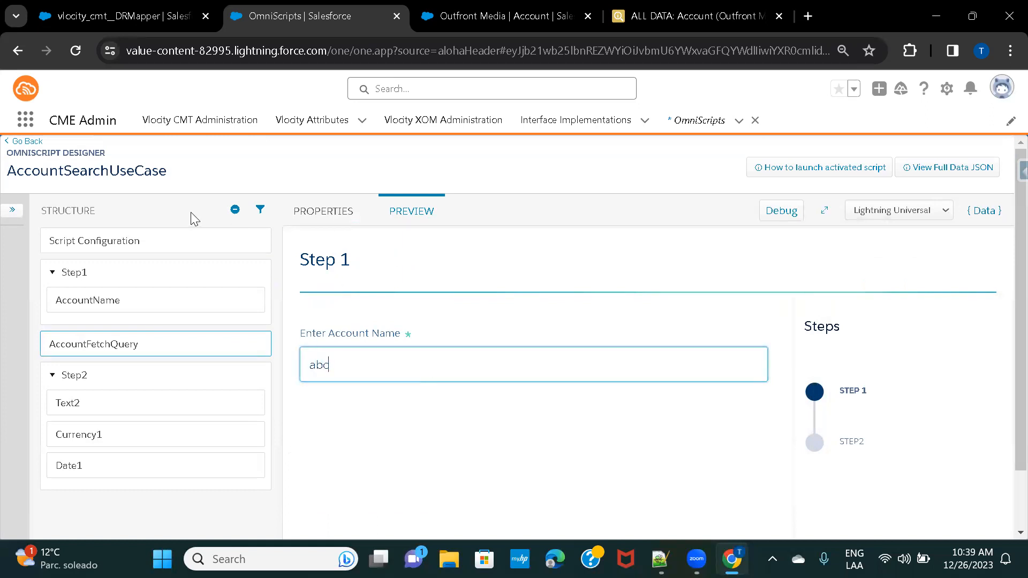
Reload the OmniScript page and enter abc as the account name in Step 1 of a fresh preview
{"action": "left_click", "coordinate": [85, 54]}
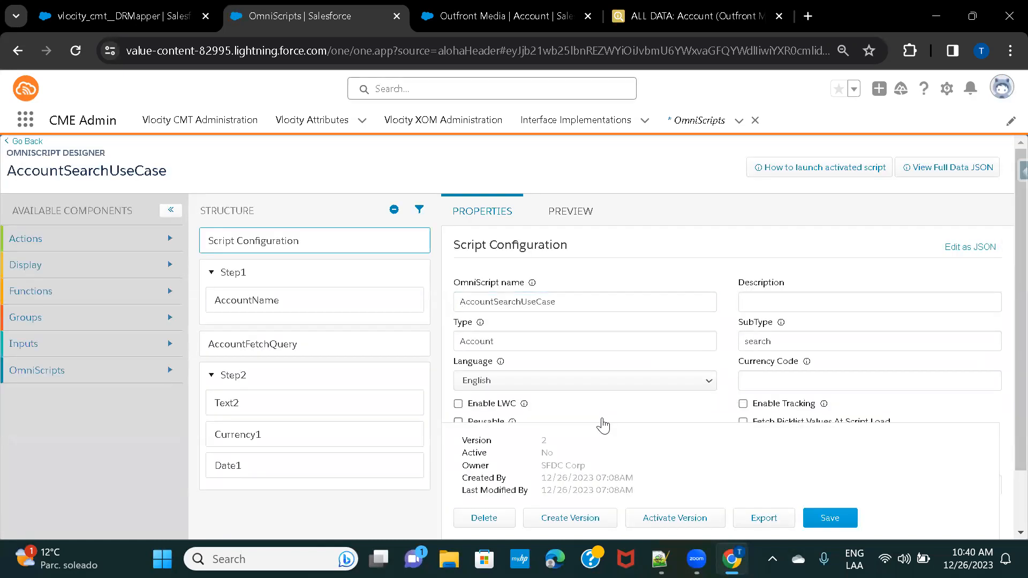
{"action": "left_click", "coordinate": [574, 221]}
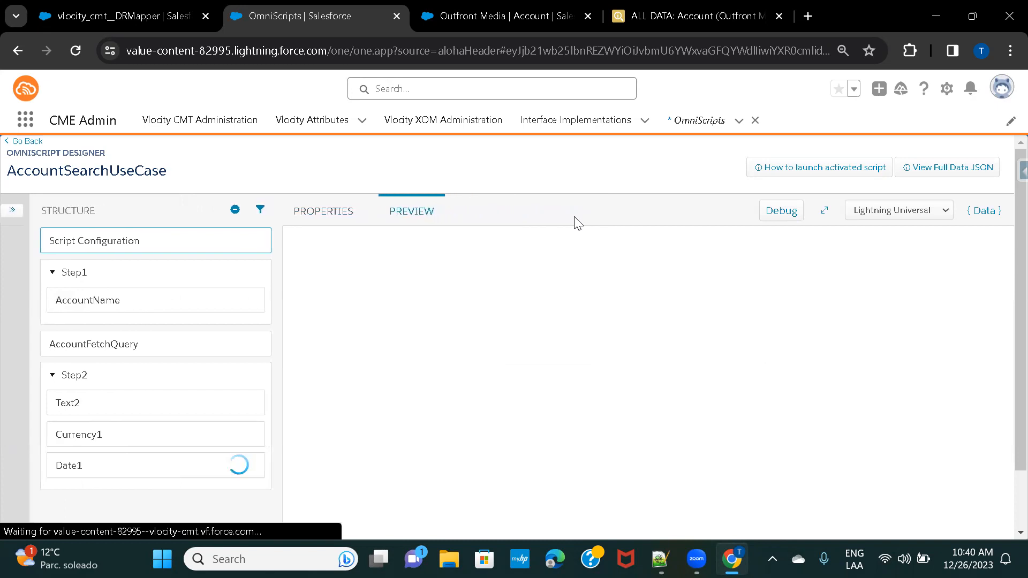
{"action": "left_click", "coordinate": [383, 363]}
{"action": "type", "text": "abc"}
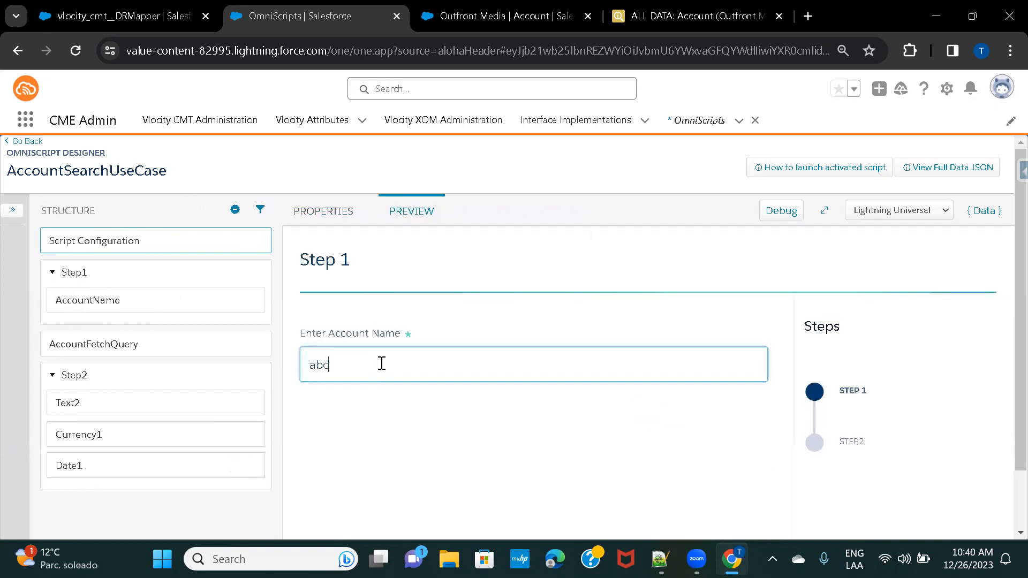
Advance the preview from Step 1 to Step2 with the account name abc and examine the data JSON for fetched accounts
{"action": "scroll", "coordinate": [669, 448], "scroll_direction": "down", "scroll_amount": 3}
{"action": "left_click", "coordinate": [731, 329]}
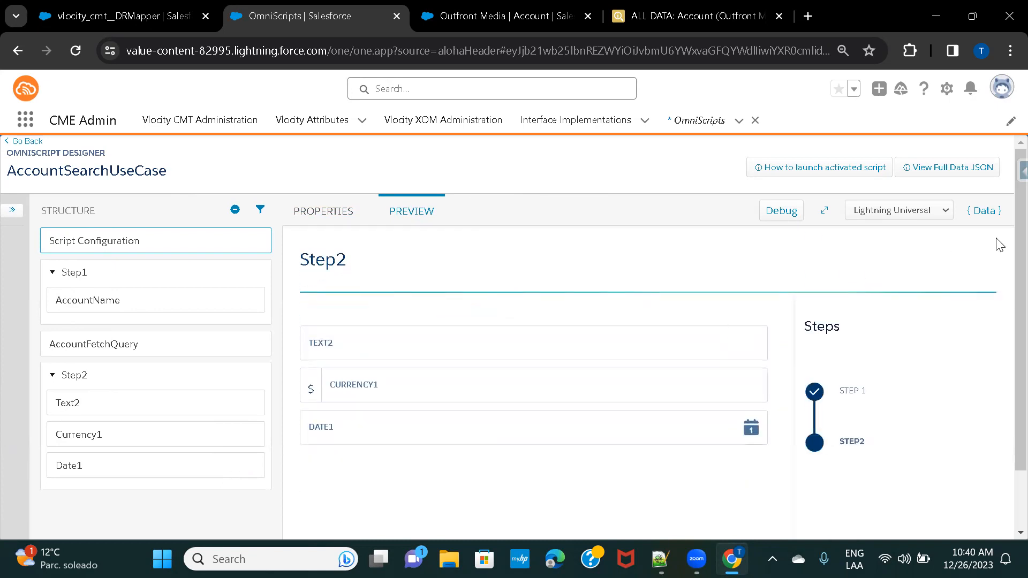
{"action": "left_click", "coordinate": [985, 214]}
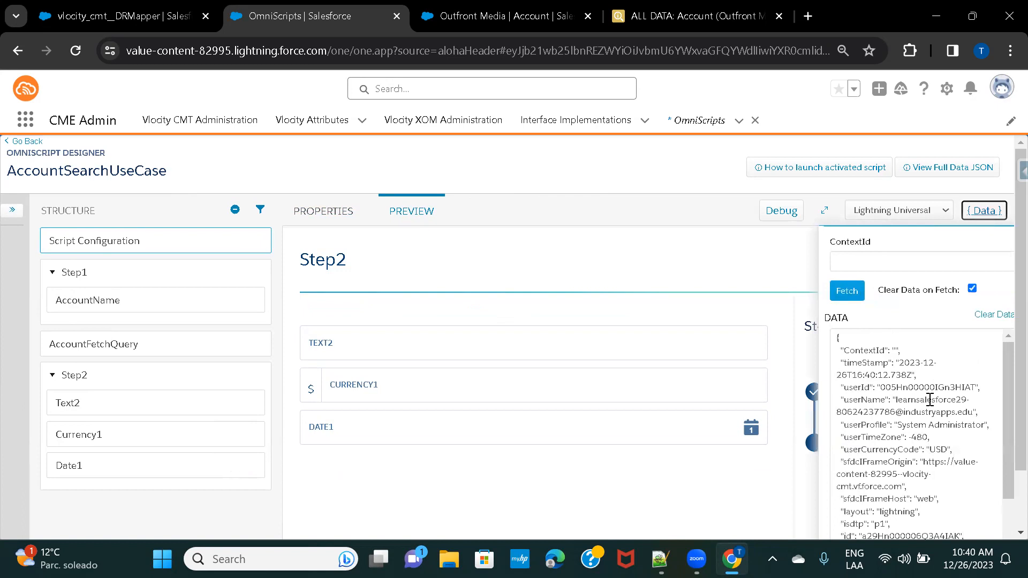
{"action": "scroll", "coordinate": [930, 400], "scroll_direction": "down", "scroll_amount": 3}
{"action": "scroll", "coordinate": [930, 400], "scroll_direction": "down", "scroll_amount": 1}
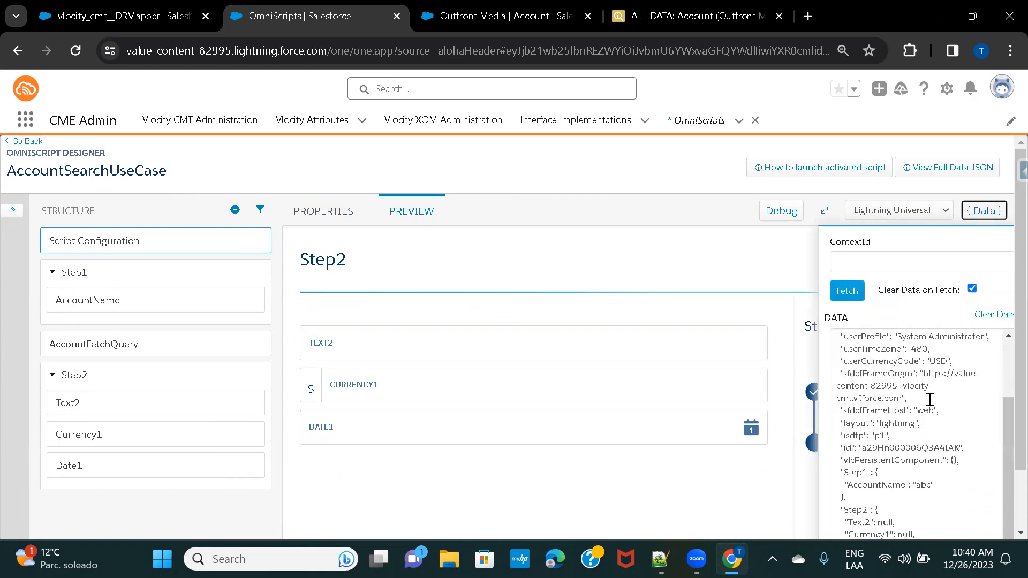
{"action": "scroll", "coordinate": [930, 400], "scroll_direction": "down", "scroll_amount": 2}
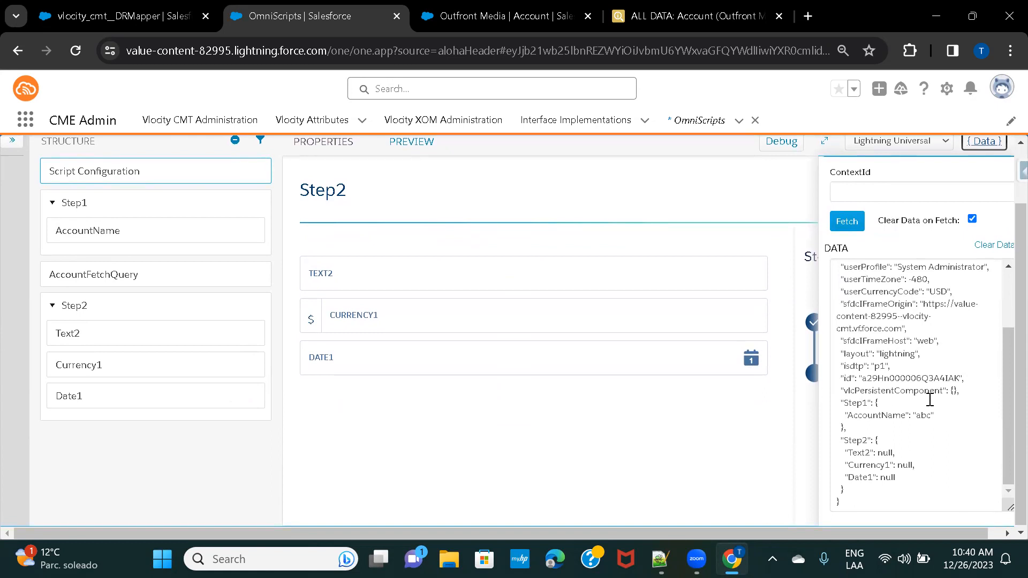
Review the AccountFetchQuery action's properties and the AccountSearchUseCase DataRaptor's existing preview response
{"action": "left_click", "coordinate": [94, 272]}
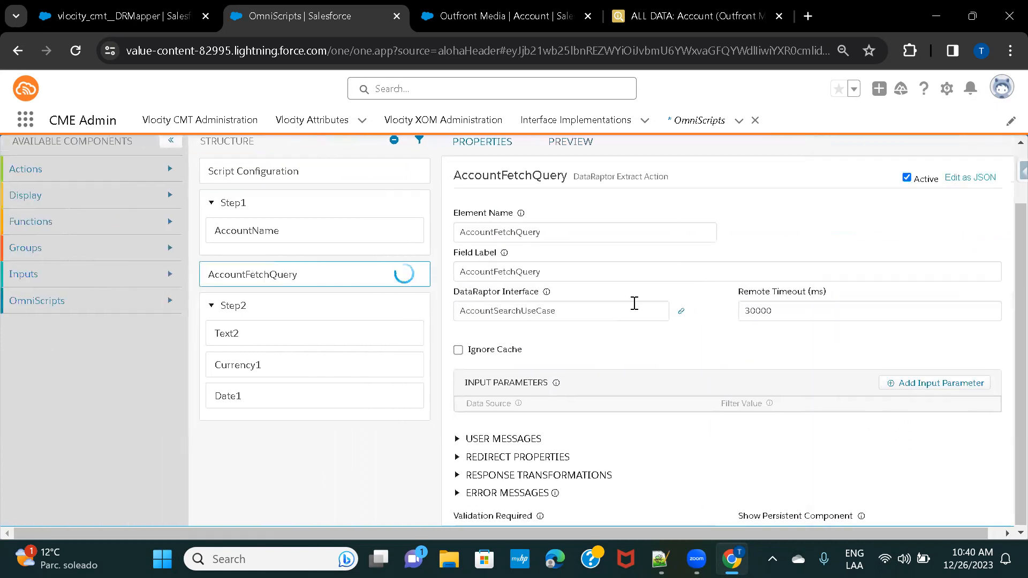
{"action": "scroll", "coordinate": [634, 303], "scroll_direction": "up", "scroll_amount": 2}
{"action": "scroll", "coordinate": [634, 303], "scroll_direction": "down", "scroll_amount": 2}
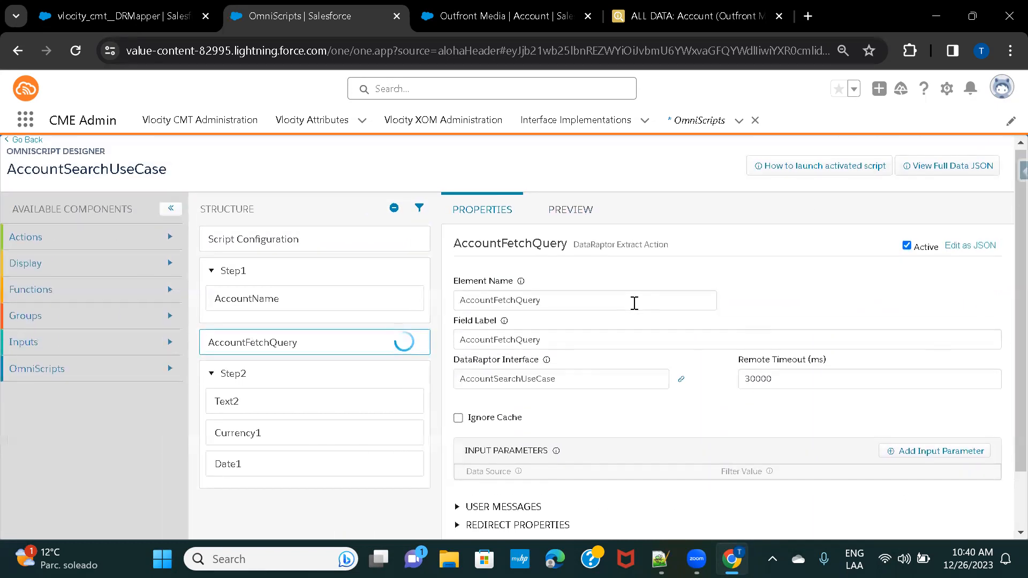
{"action": "scroll", "coordinate": [634, 303], "scroll_direction": "up", "scroll_amount": 2}
{"action": "left_click", "coordinate": [166, 14]}
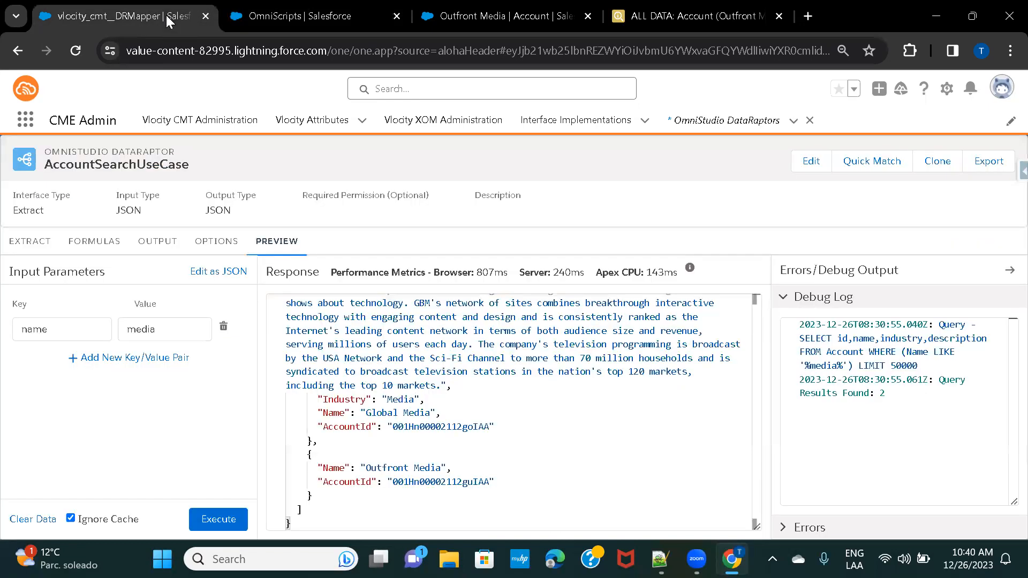
{"action": "scroll", "coordinate": [432, 343], "scroll_direction": "up", "scroll_amount": 2}
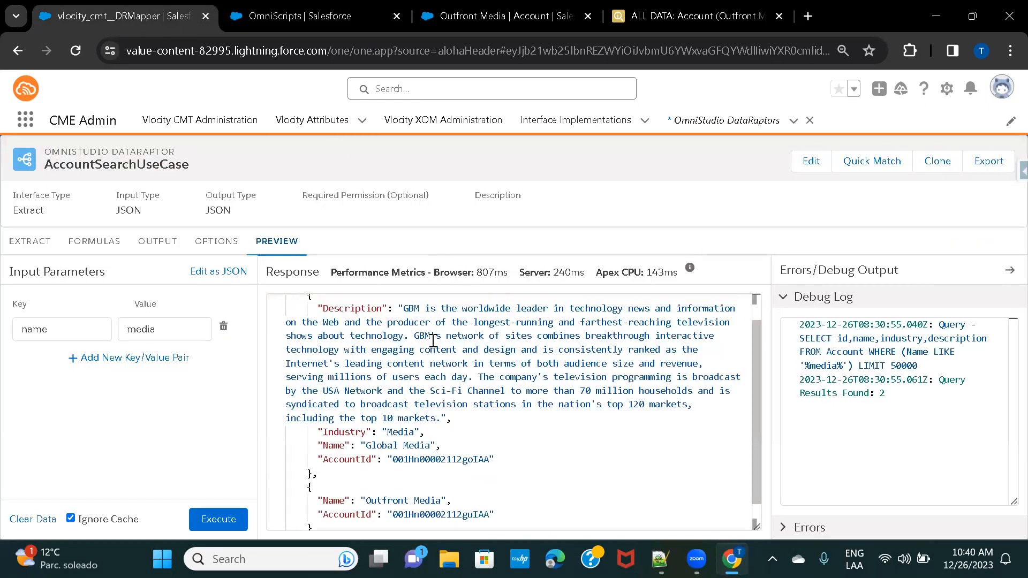
{"action": "scroll", "coordinate": [432, 340], "scroll_direction": "down", "scroll_amount": 2}
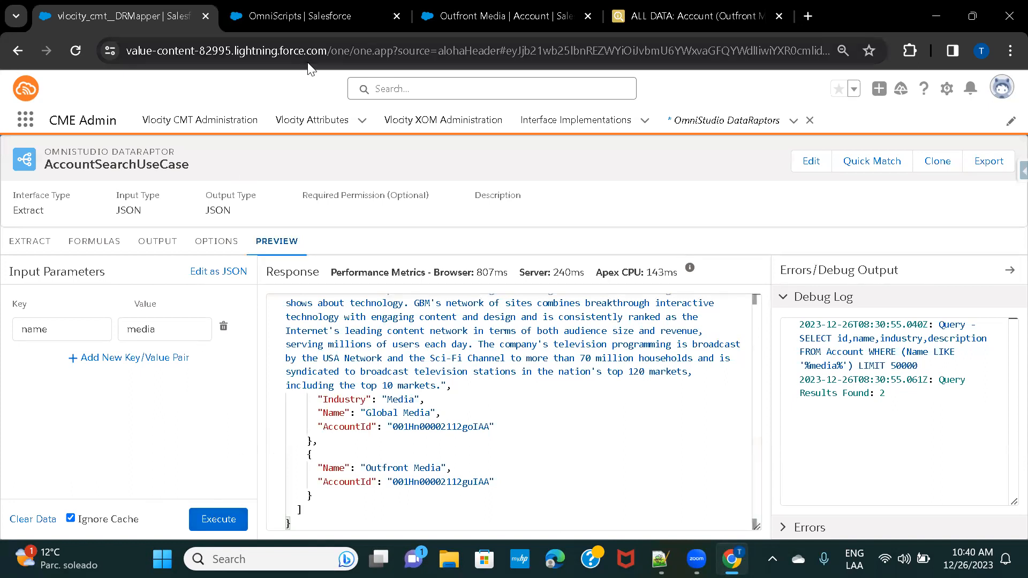
Reopen the AccountSearchUseCase DataRaptor from the DataRaptor list and execute its preview with name set to media
{"action": "left_click", "coordinate": [714, 129]}
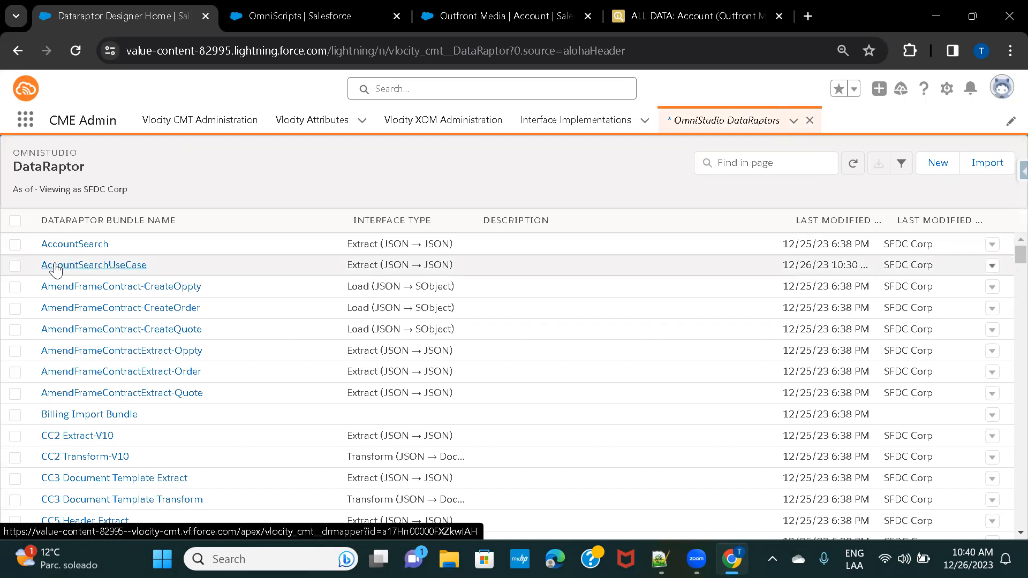
{"action": "left_click", "coordinate": [56, 265]}
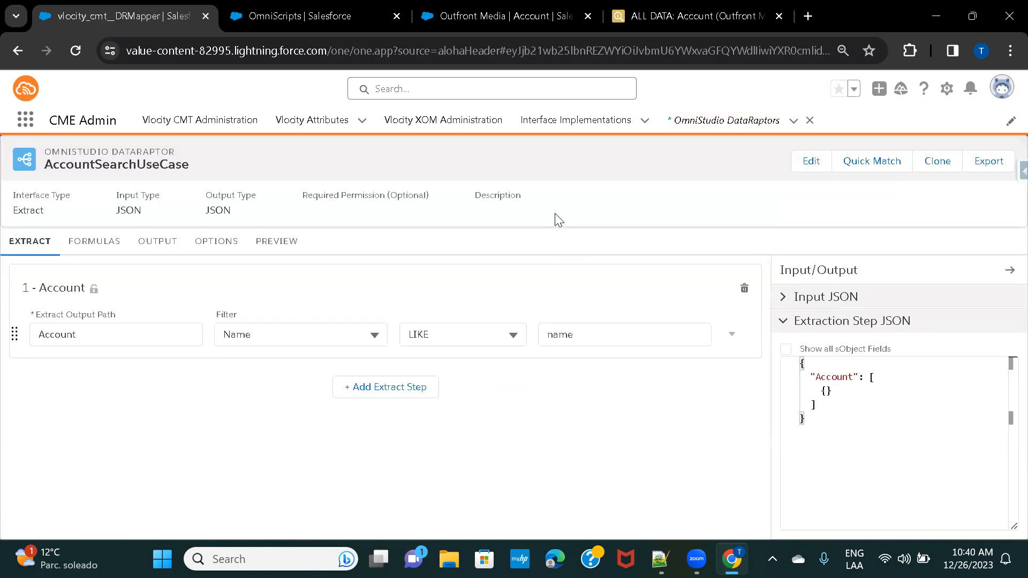
{"action": "left_click", "coordinate": [279, 241]}
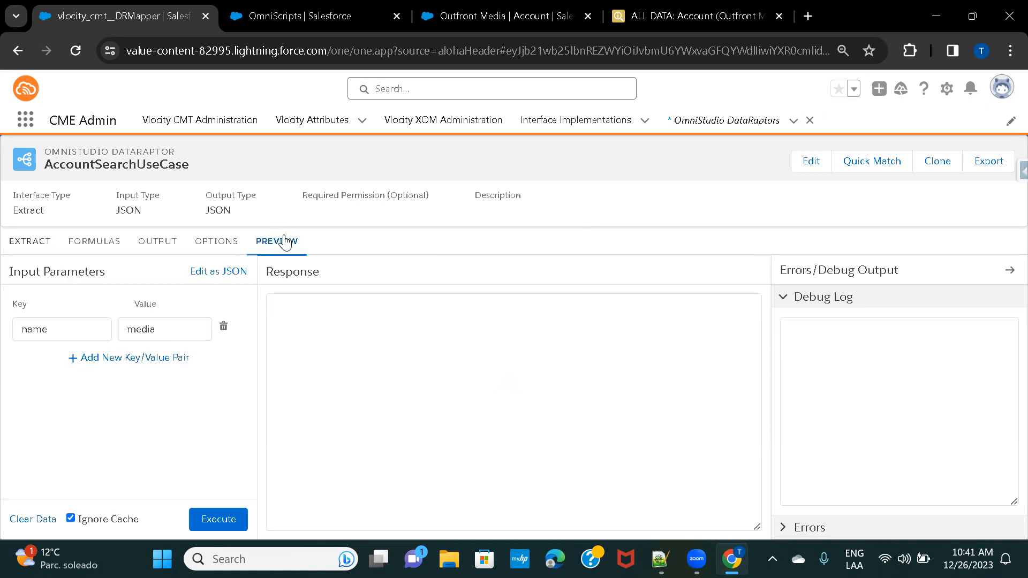
{"action": "left_click", "coordinate": [227, 521]}
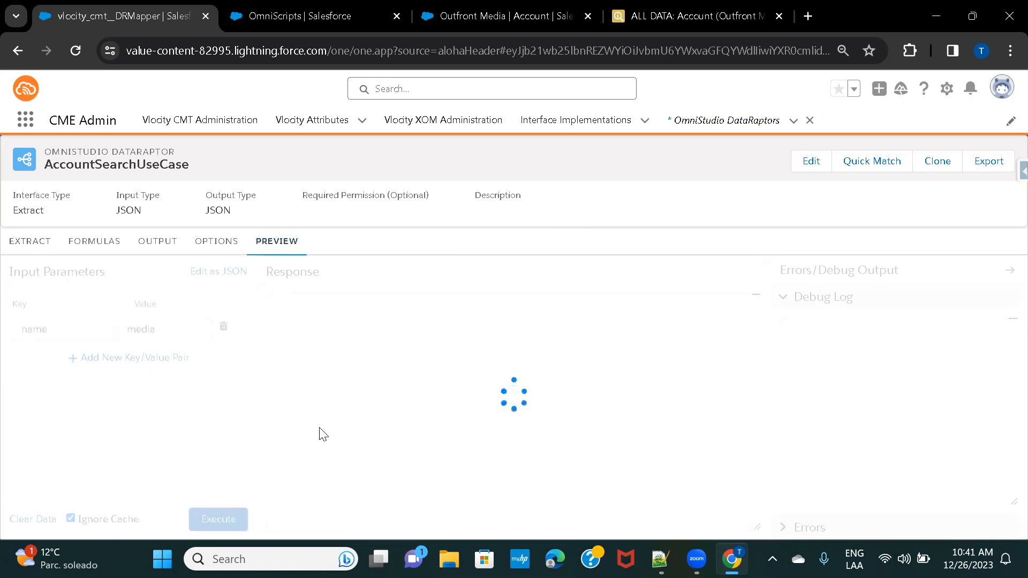
{"action": "scroll", "coordinate": [423, 407], "scroll_direction": "down", "scroll_amount": 1}
{"action": "scroll", "coordinate": [422, 407], "scroll_direction": "up", "scroll_amount": 1}
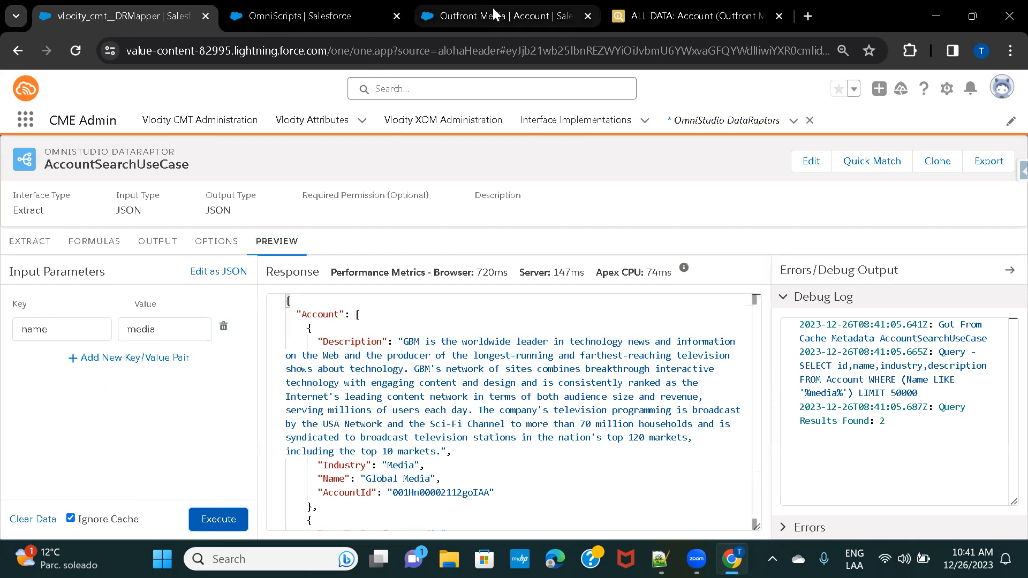
Return to the OmniScript and set the AccountFetchQuery action's DataRaptor Interface to AccountSearch
{"action": "left_click", "coordinate": [295, 16]}
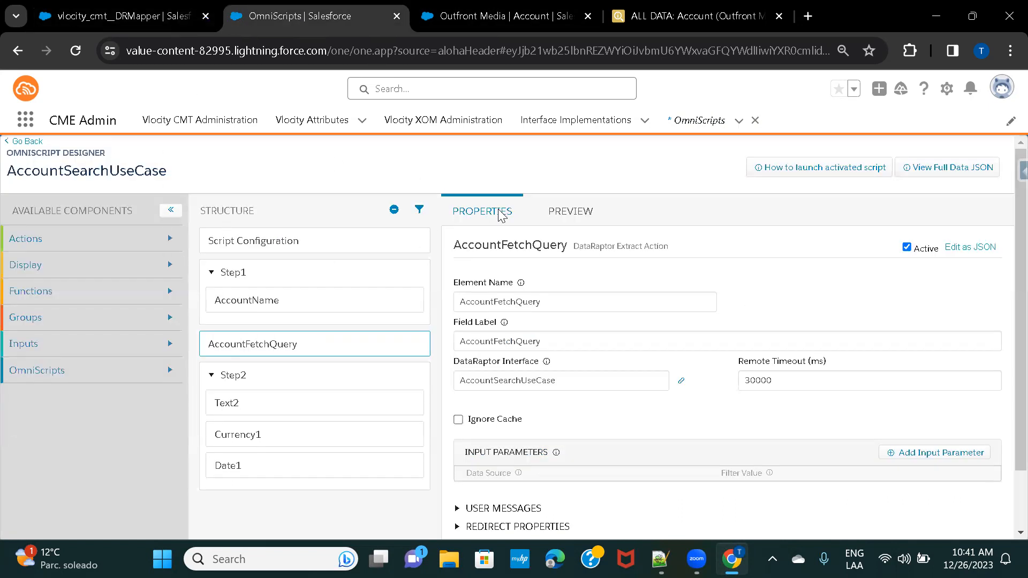
{"action": "left_click", "coordinate": [264, 306]}
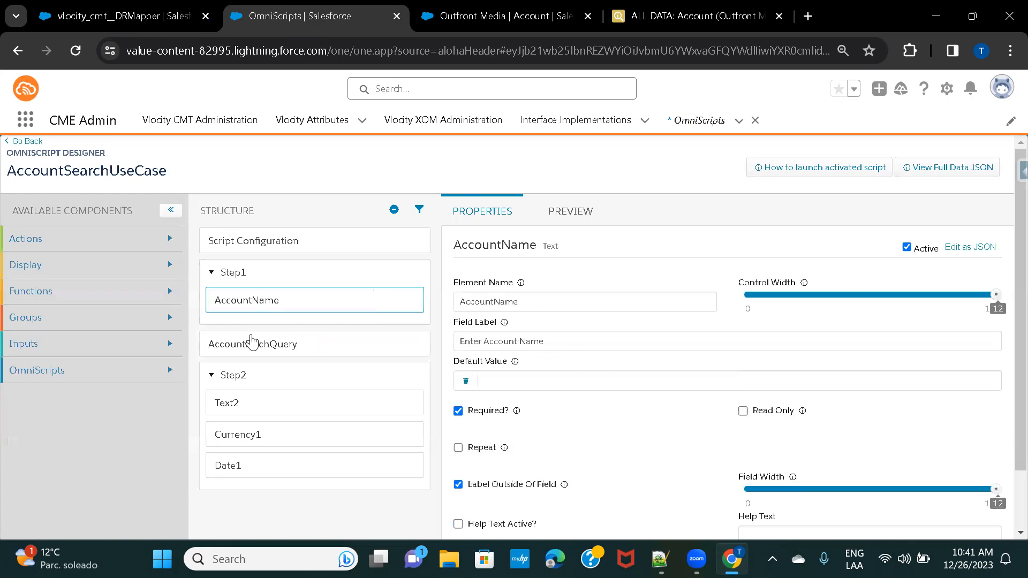
{"action": "left_click", "coordinate": [249, 344]}
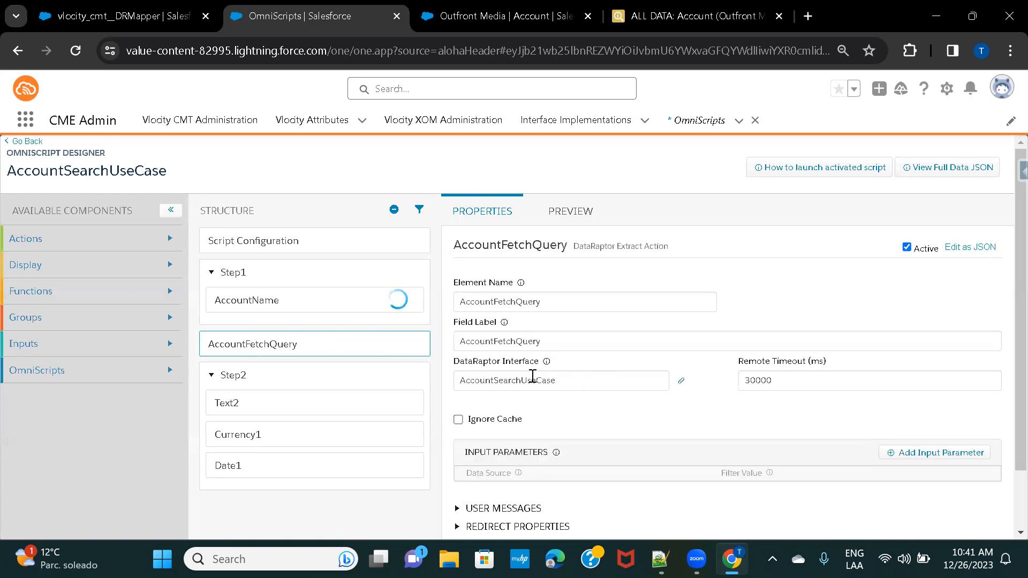
{"action": "left_click", "coordinate": [571, 381]}
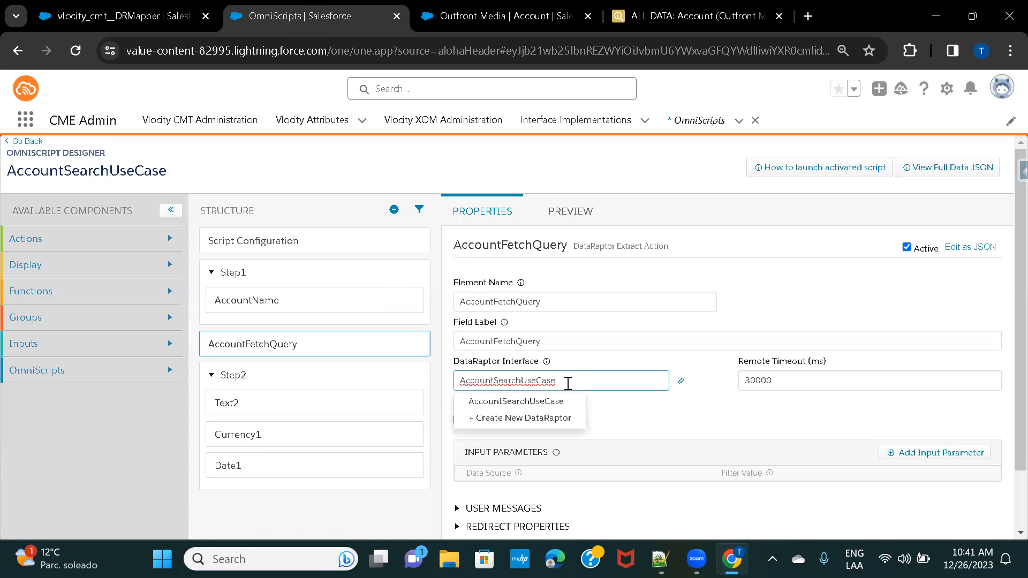
{"action": "key", "text": "BackSpace"}
{"action": "key", "text": "BackSpace"}
{"action": "key", "text": "BackSpace"}
{"action": "key", "text": "BackSpace"}
{"action": "key", "text": "BackSpace"}
{"action": "key", "text": "BackSpace"}
{"action": "key", "text": "BackSpace"}
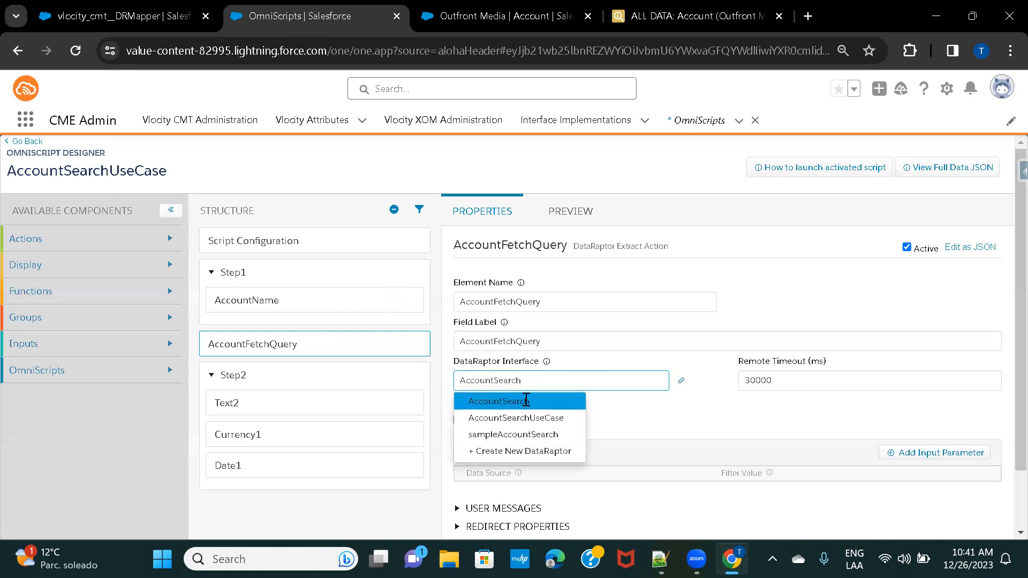
{"action": "left_click", "coordinate": [528, 401]}
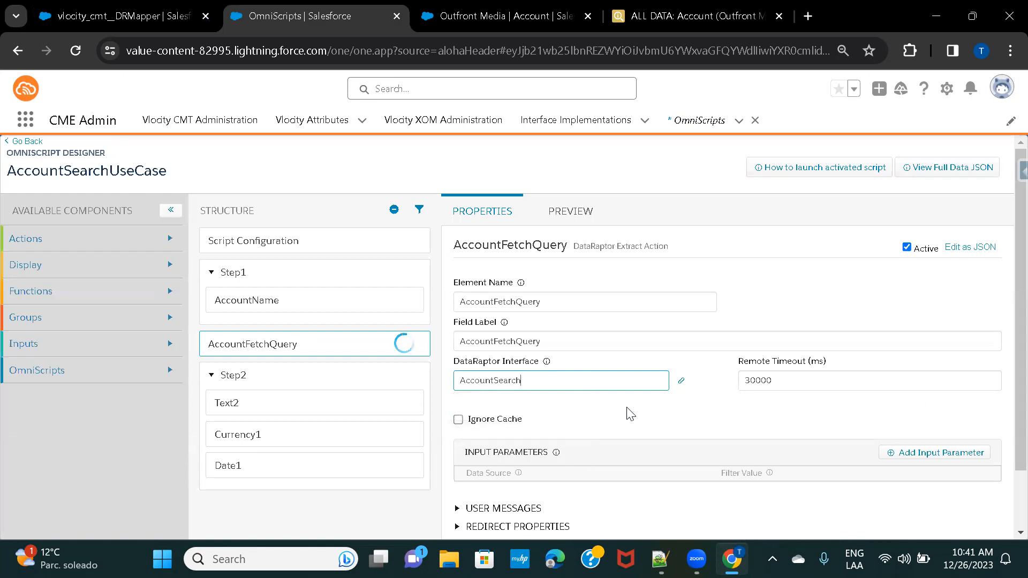
Preview the OmniScript through to Step2 with the account name abc and check the data JSON for fetched account data
{"action": "scroll", "coordinate": [630, 414], "scroll_direction": "down", "scroll_amount": 3}
{"action": "scroll", "coordinate": [621, 348], "scroll_direction": "up", "scroll_amount": 3}
{"action": "left_click", "coordinate": [571, 211]}
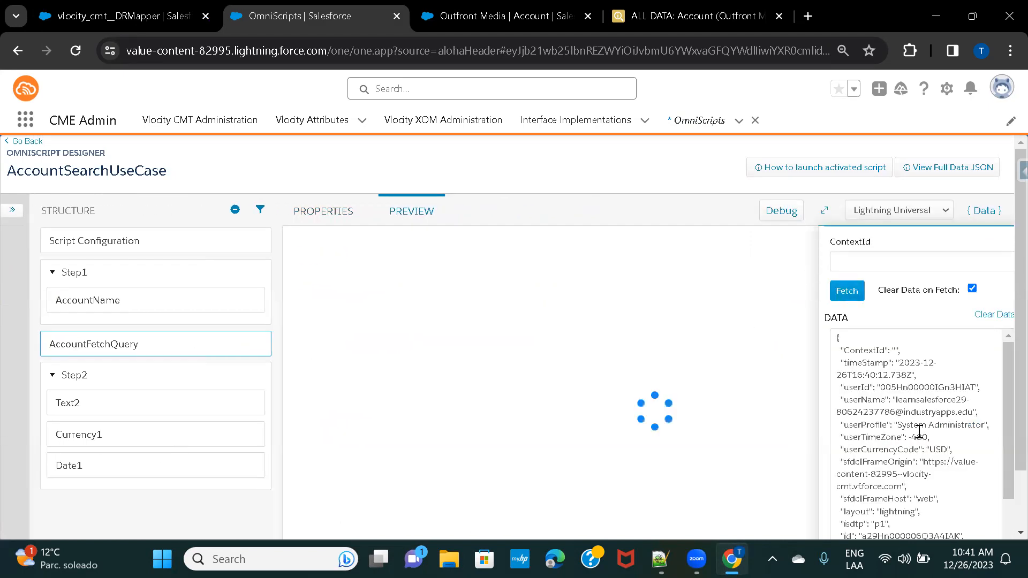
{"action": "scroll", "coordinate": [919, 431], "scroll_direction": "down", "scroll_amount": 2}
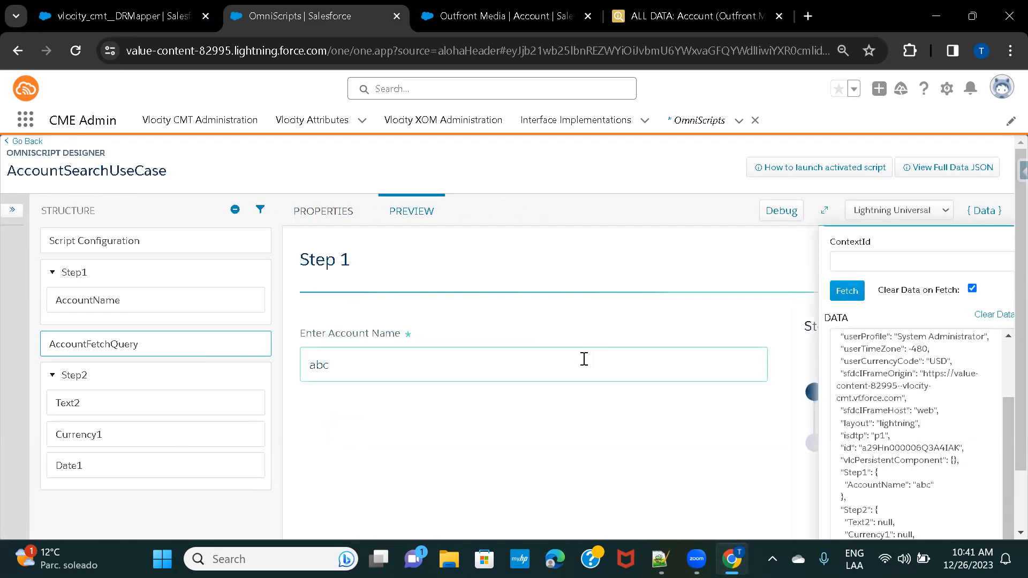
{"action": "scroll", "coordinate": [584, 358], "scroll_direction": "down", "scroll_amount": 3}
{"action": "left_click", "coordinate": [739, 458]}
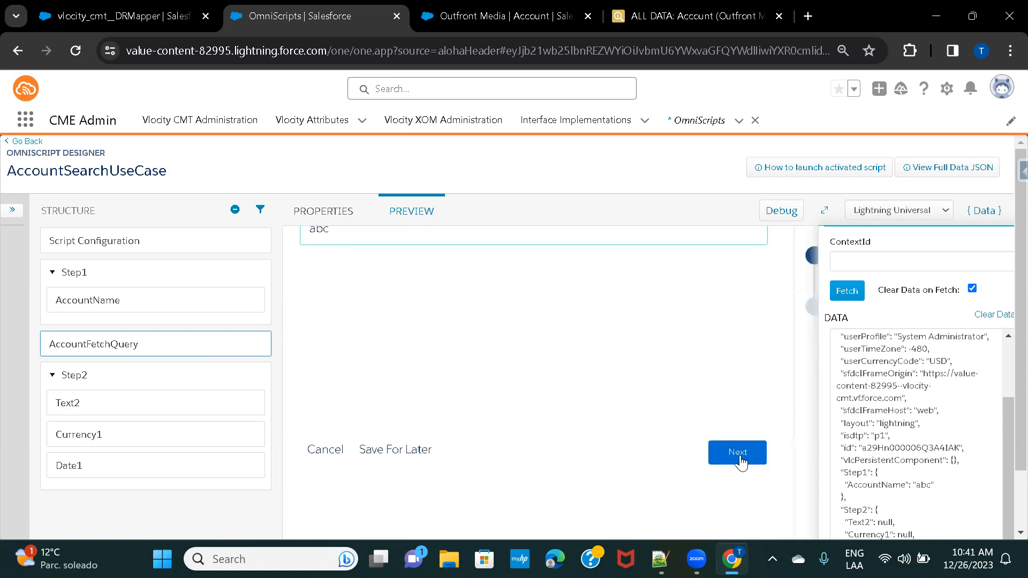
{"action": "scroll", "coordinate": [953, 446], "scroll_direction": "down", "scroll_amount": 2}
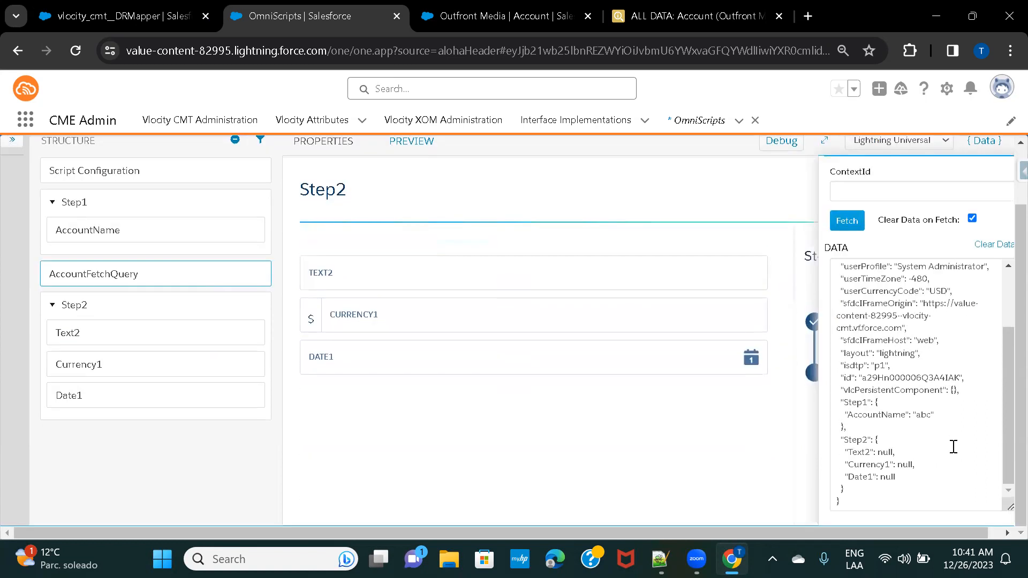
Clear the preview data to restart at Step 1 and check the reset data JSON
{"action": "left_click", "coordinate": [993, 245]}
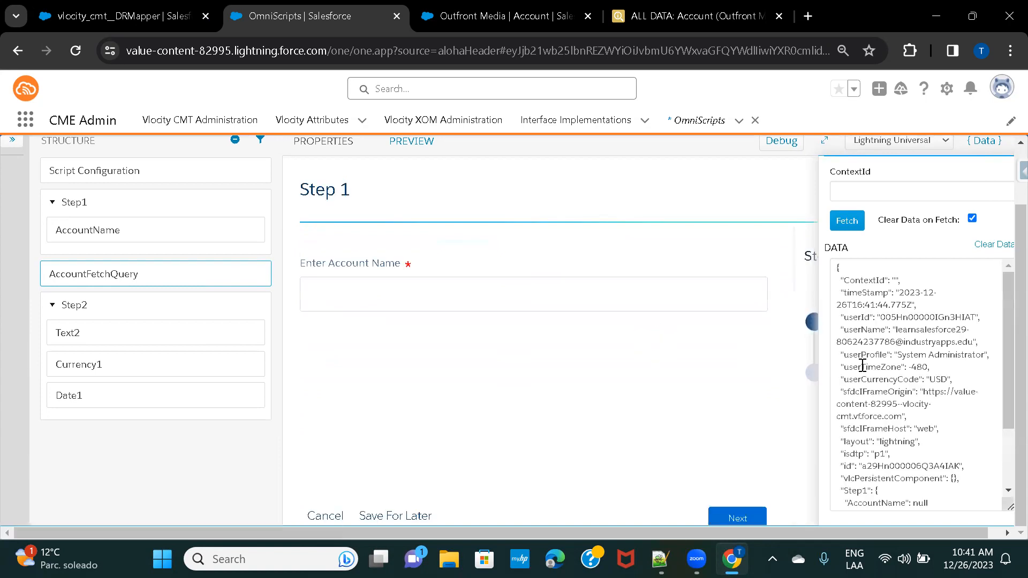
{"action": "scroll", "coordinate": [863, 366], "scroll_direction": "down", "scroll_amount": 3}
{"action": "left_click", "coordinate": [417, 284]}
{"action": "scroll", "coordinate": [417, 284], "scroll_direction": "up", "scroll_amount": 2}
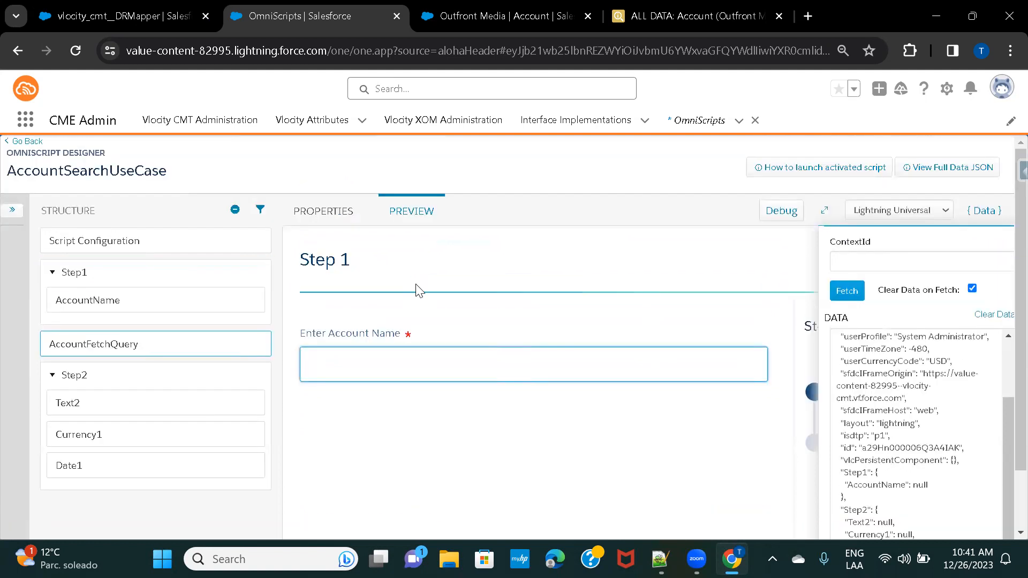
Make the AccountName field in Step1 optional and reopen the preview
{"action": "left_click", "coordinate": [88, 300]}
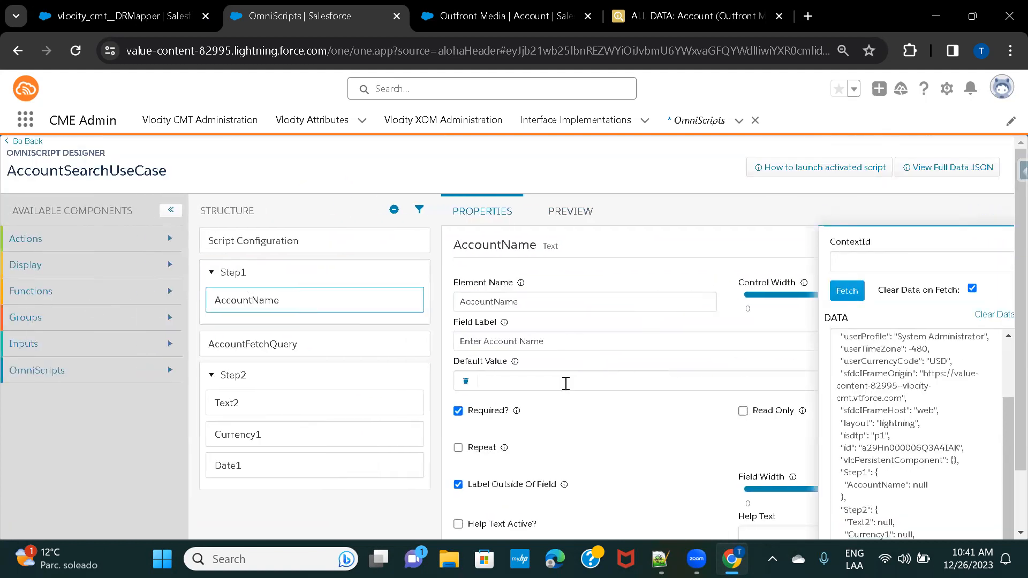
{"action": "left_click", "coordinate": [458, 410]}
{"action": "left_click", "coordinate": [575, 221]}
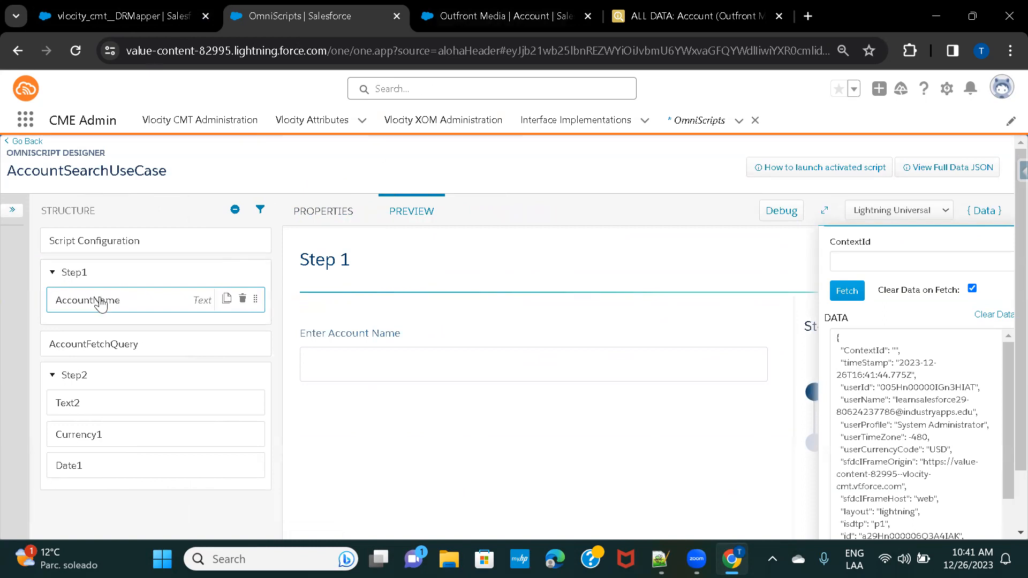
Set the AccountFetchQuery action's DataRaptor Interface to AccountSearchUseCase
{"action": "left_click", "coordinate": [108, 347]}
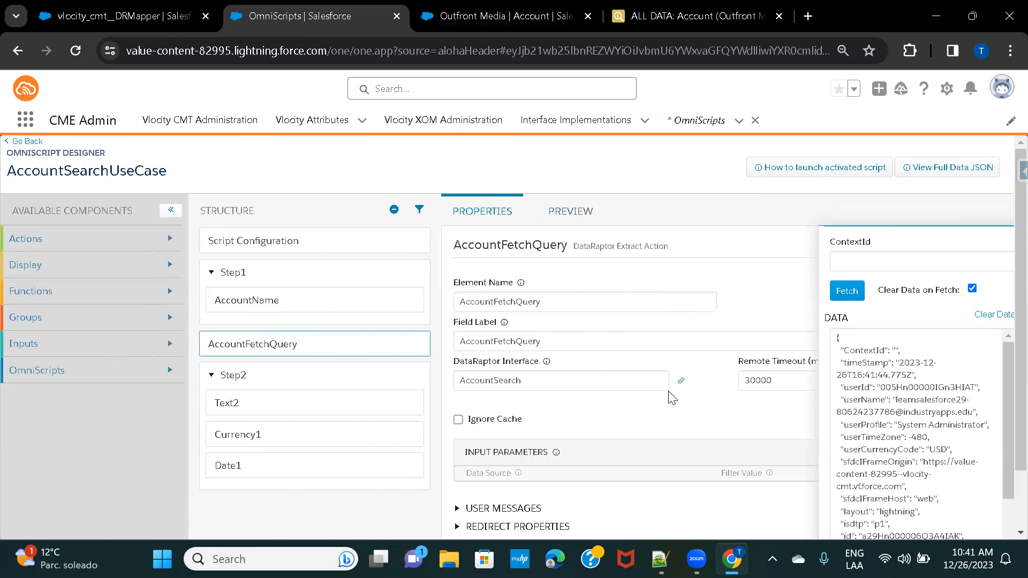
{"action": "left_click", "coordinate": [569, 381]}
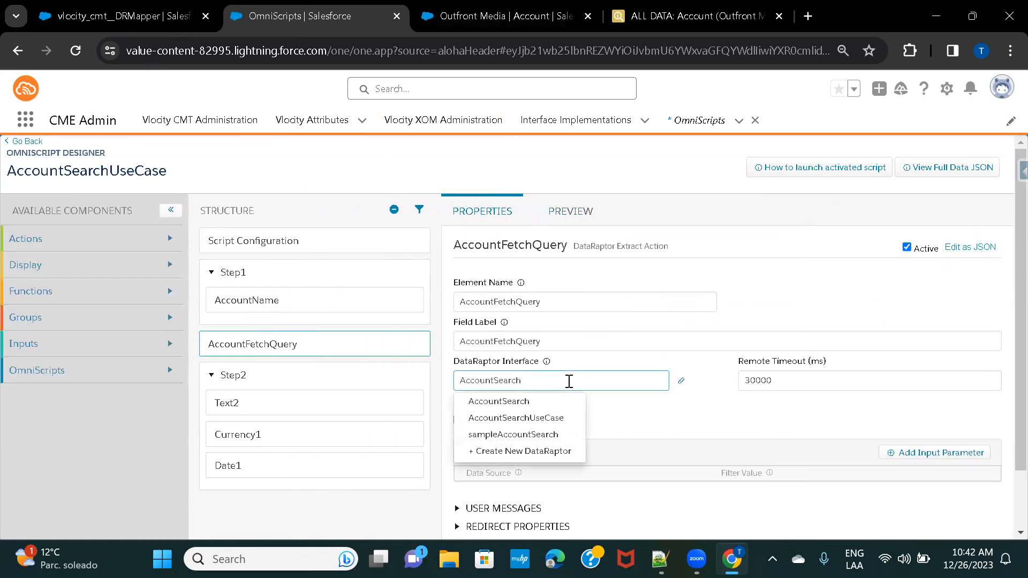
{"action": "left_click", "coordinate": [517, 418]}
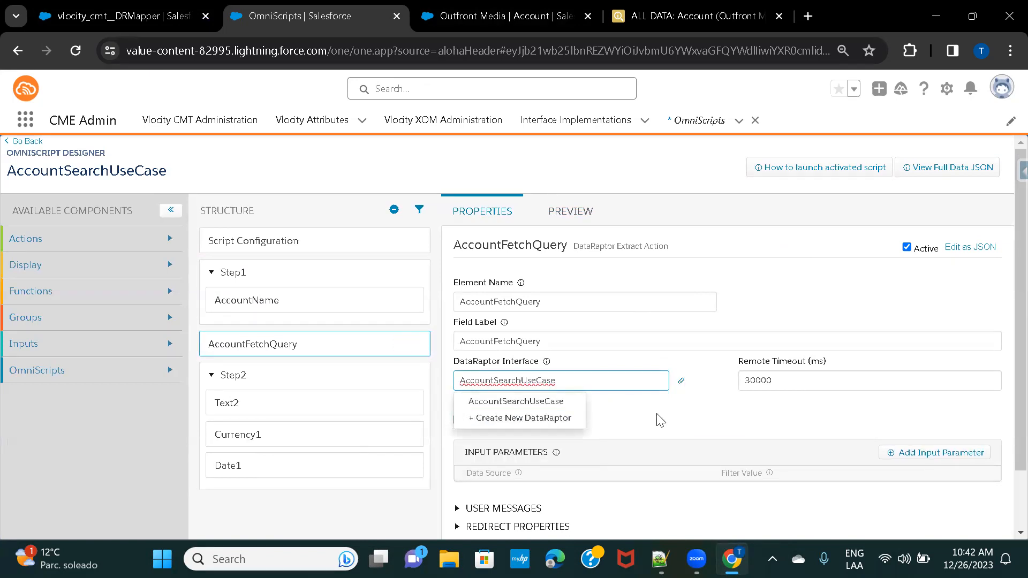
{"action": "left_click", "coordinate": [661, 421]}
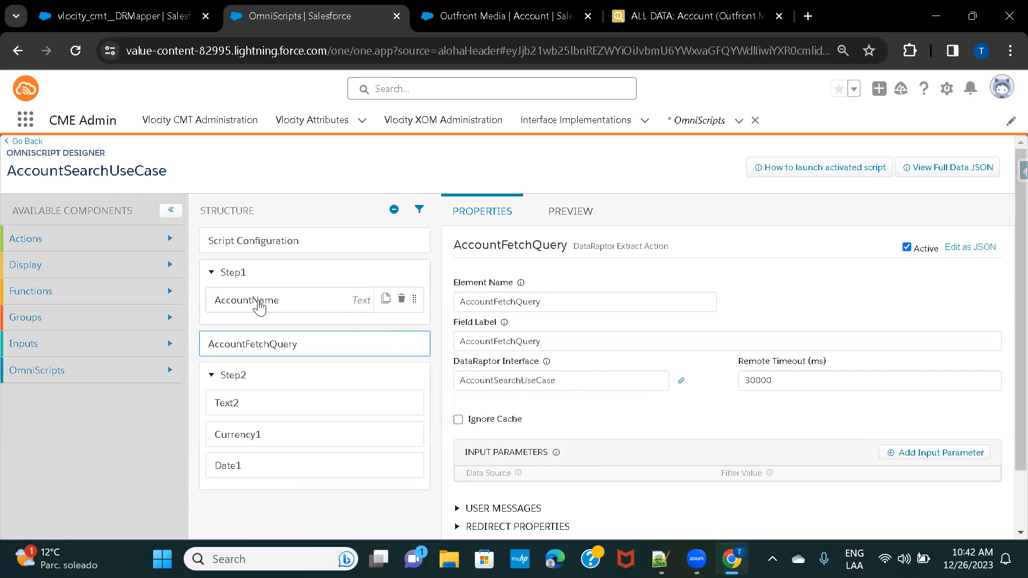
Run the preview from Step 1 to Step2 with a blank account name and inspect the data JSON
{"action": "left_click", "coordinate": [558, 210]}
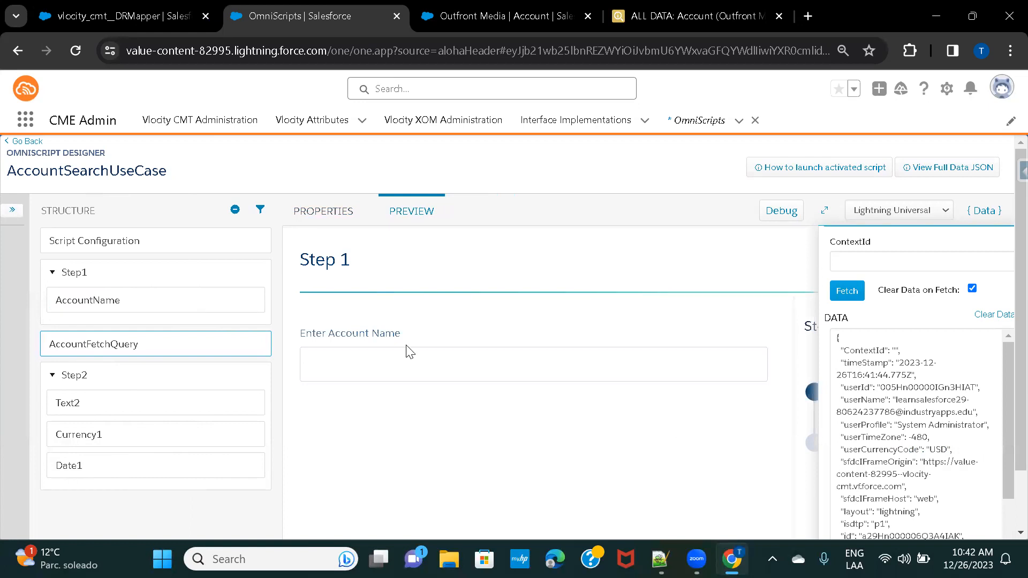
{"action": "scroll", "coordinate": [415, 364], "scroll_direction": "down", "scroll_amount": 3}
{"action": "left_click", "coordinate": [737, 417]}
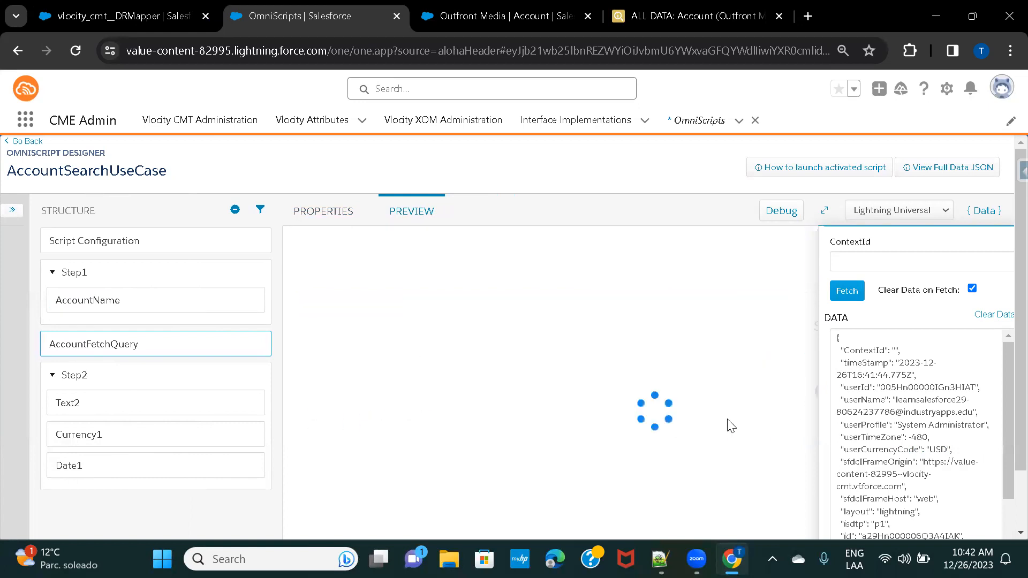
{"action": "scroll", "coordinate": [929, 419], "scroll_direction": "down", "scroll_amount": 2}
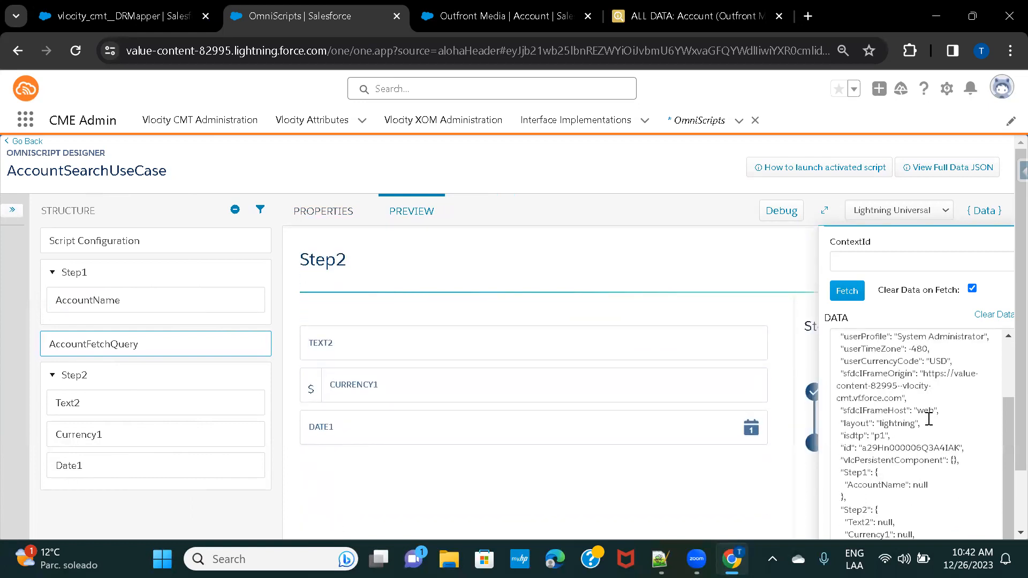
Clear the preview data to restart at Step 1 and examine the data JSON for any fetched accounts
{"action": "left_click", "coordinate": [991, 317]}
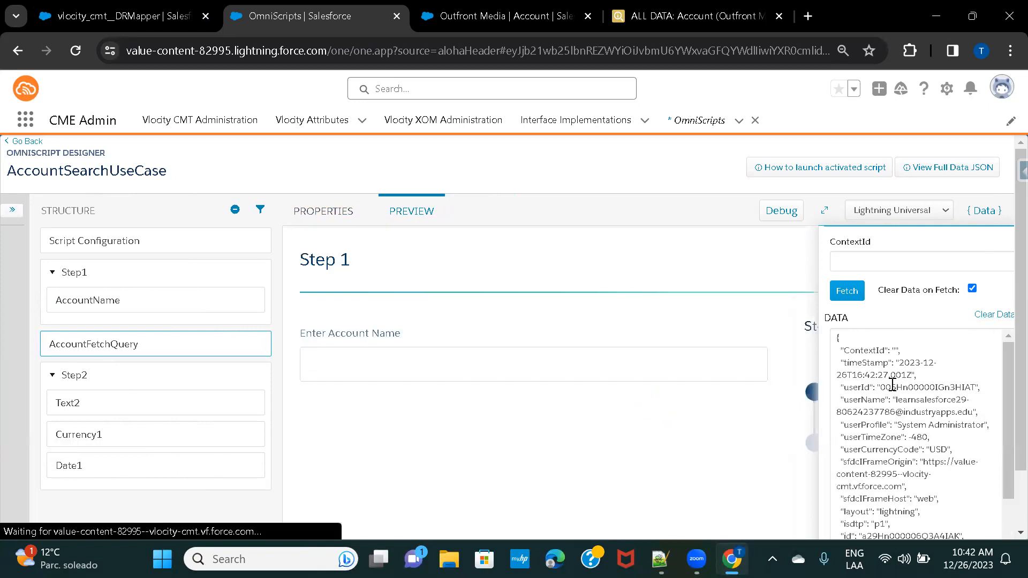
{"action": "scroll", "coordinate": [892, 385], "scroll_direction": "down", "scroll_amount": 2}
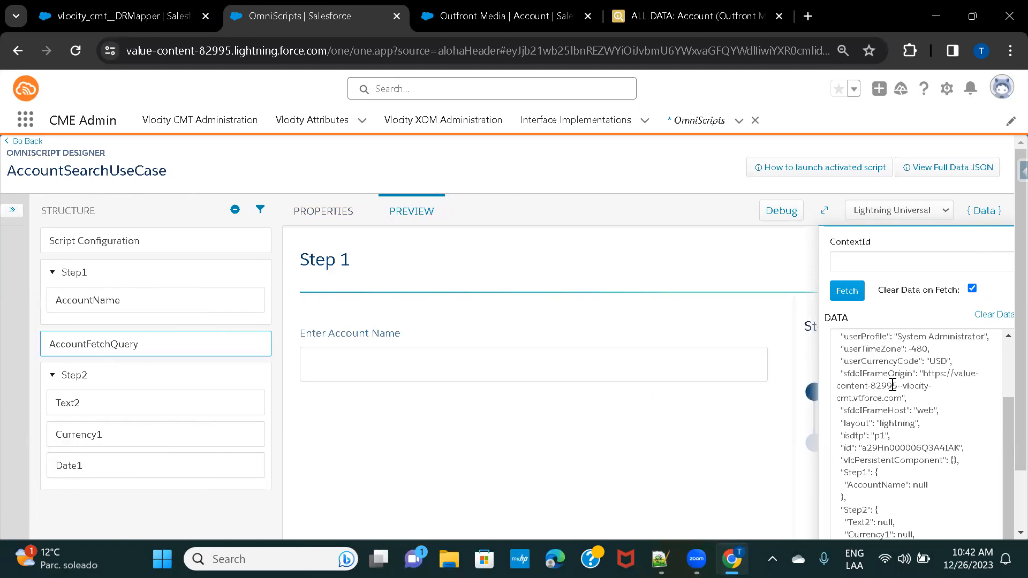
{"action": "scroll", "coordinate": [893, 384], "scroll_direction": "down", "scroll_amount": 2}
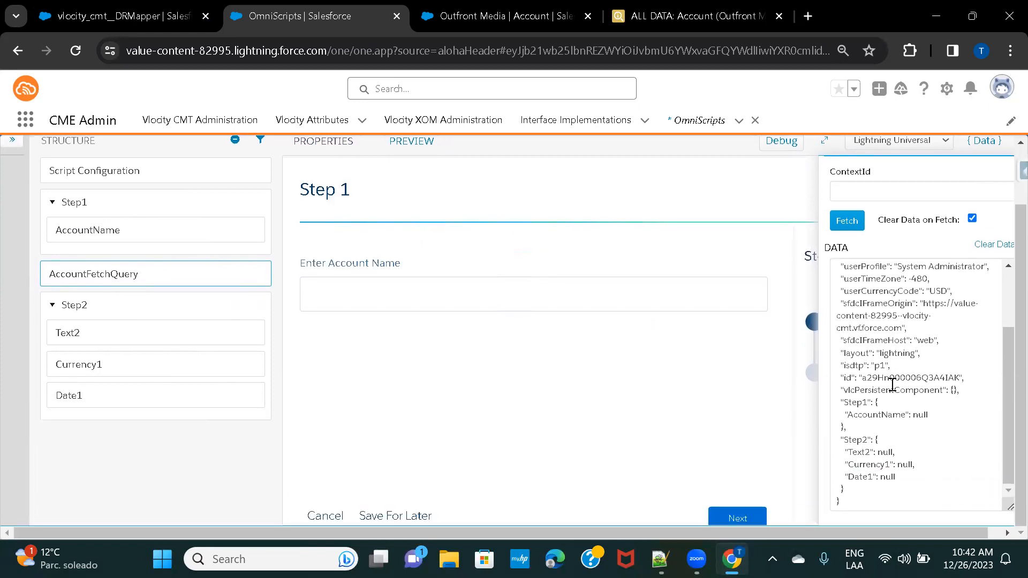
{"action": "scroll", "coordinate": [892, 384], "scroll_direction": "up", "scroll_amount": 2}
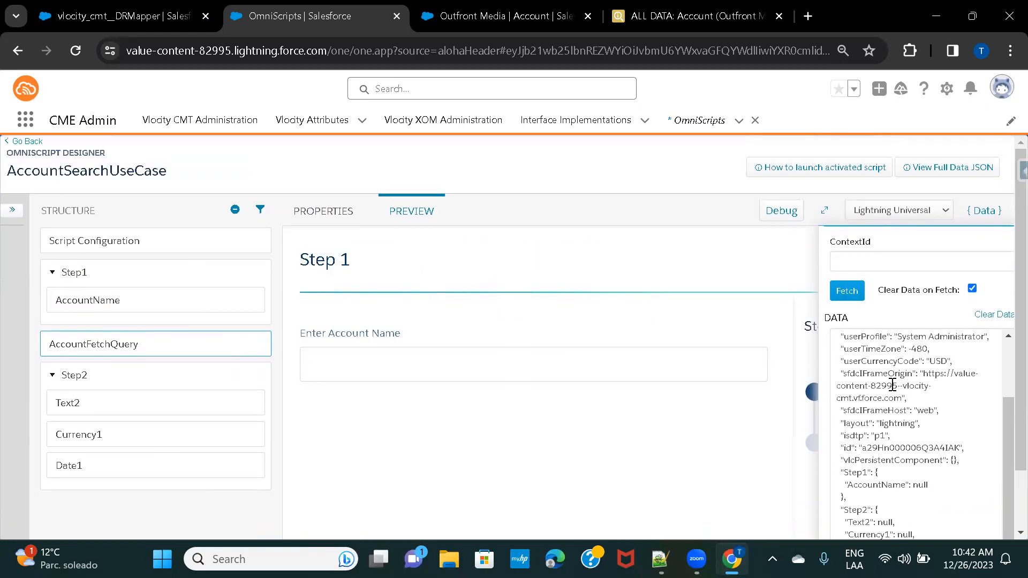
{"action": "left_click", "coordinate": [986, 211]}
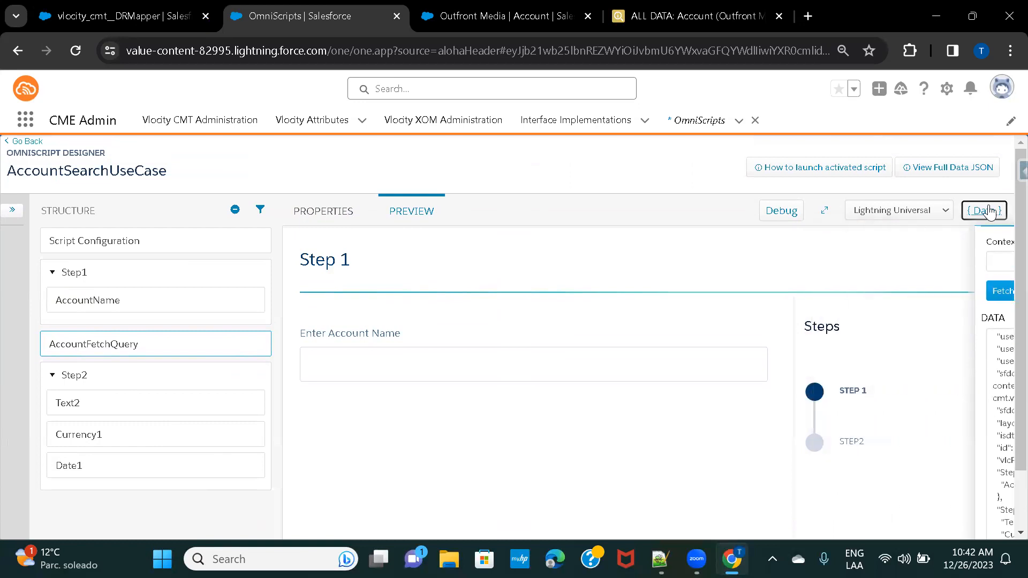
{"action": "left_click", "coordinate": [988, 211]}
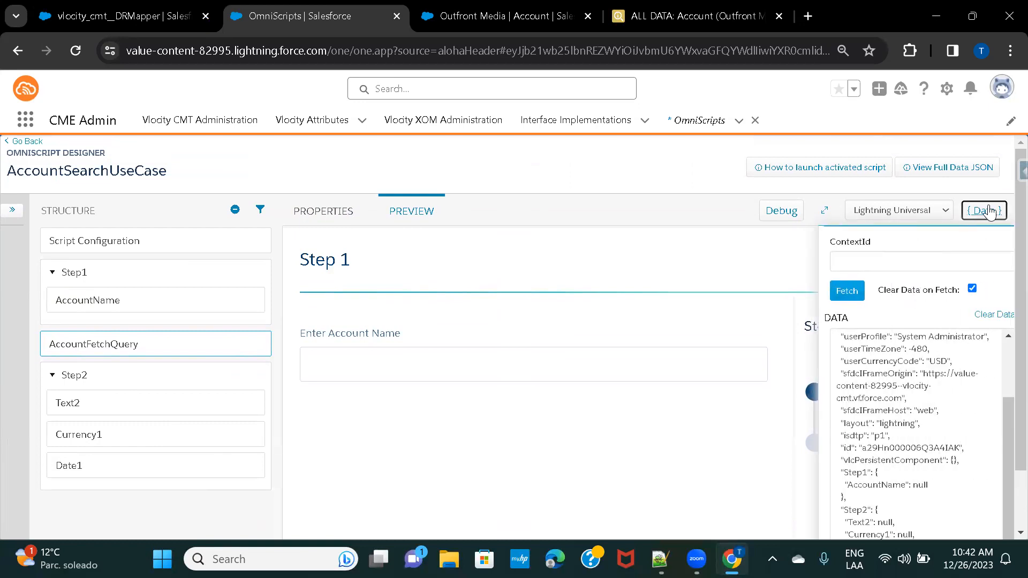
{"action": "scroll", "coordinate": [906, 353], "scroll_direction": "down", "scroll_amount": 1}
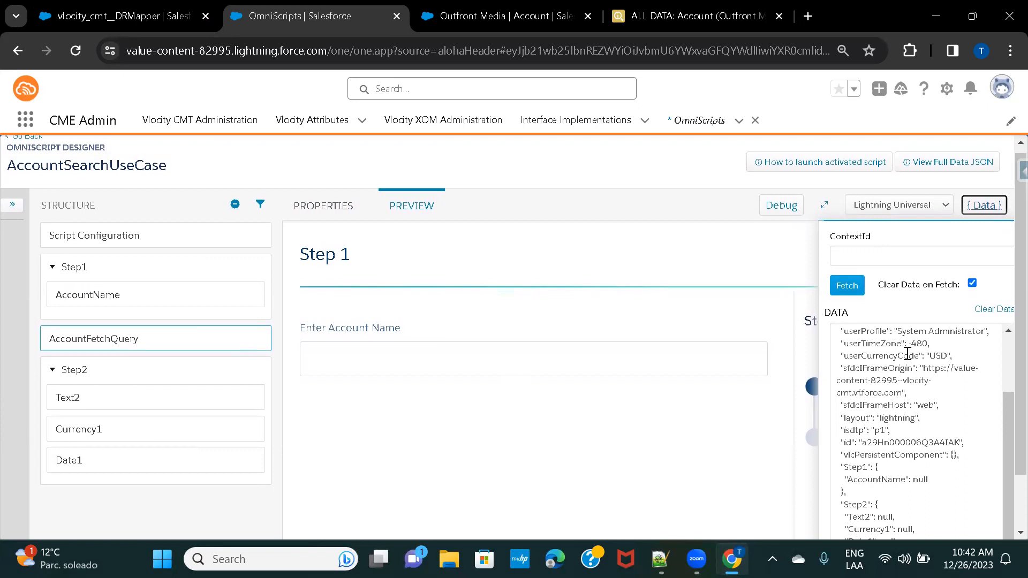
{"action": "scroll", "coordinate": [907, 353], "scroll_direction": "down", "scroll_amount": 3}
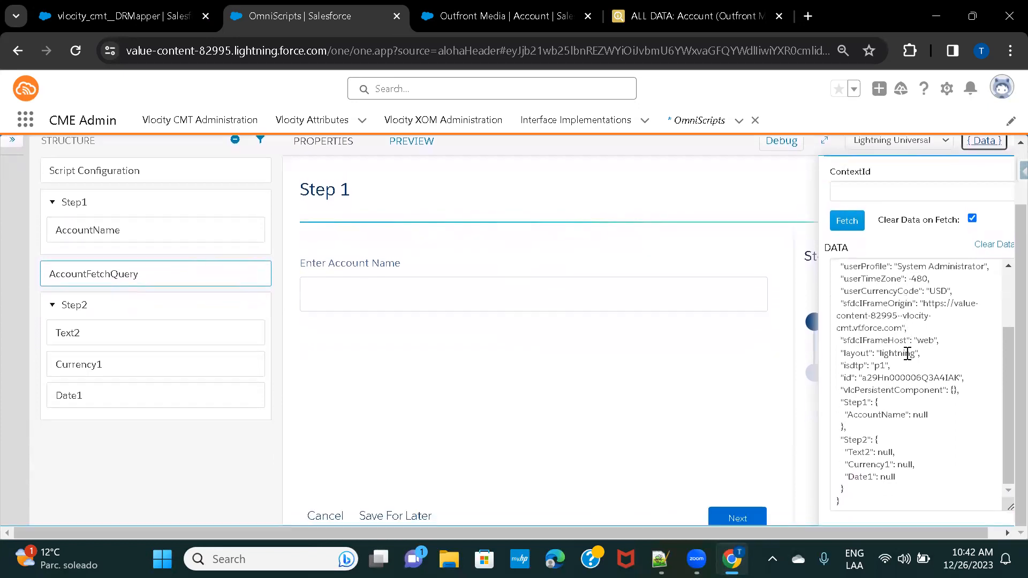
{"action": "scroll", "coordinate": [907, 351], "scroll_direction": "up", "scroll_amount": 4}
Turn off Clear Data on Fetch, rerun the preview to Step2 and check the data JSON before clearing the data again
{"action": "left_click", "coordinate": [973, 288]}
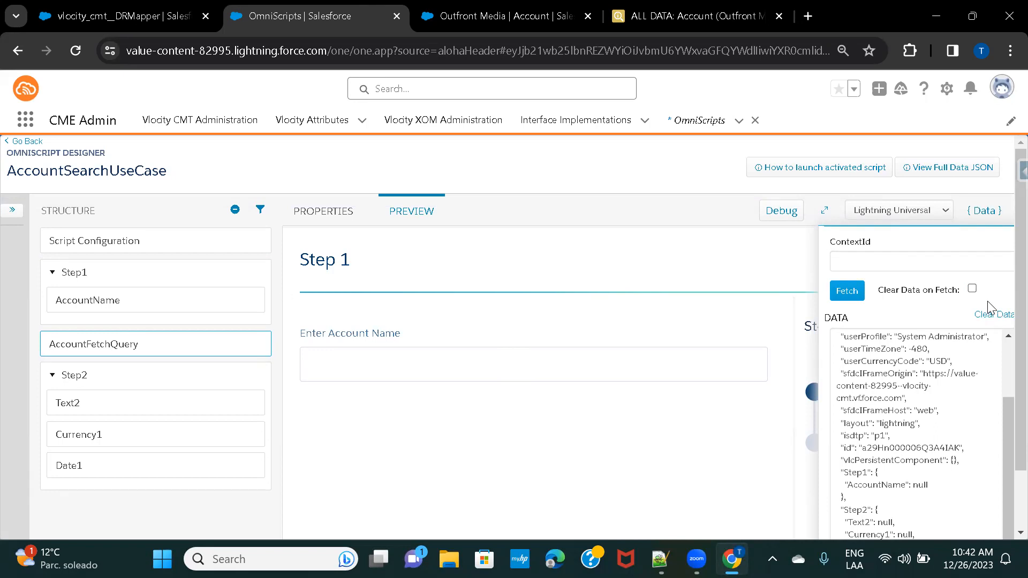
{"action": "scroll", "coordinate": [649, 381], "scroll_direction": "down", "scroll_amount": 5}
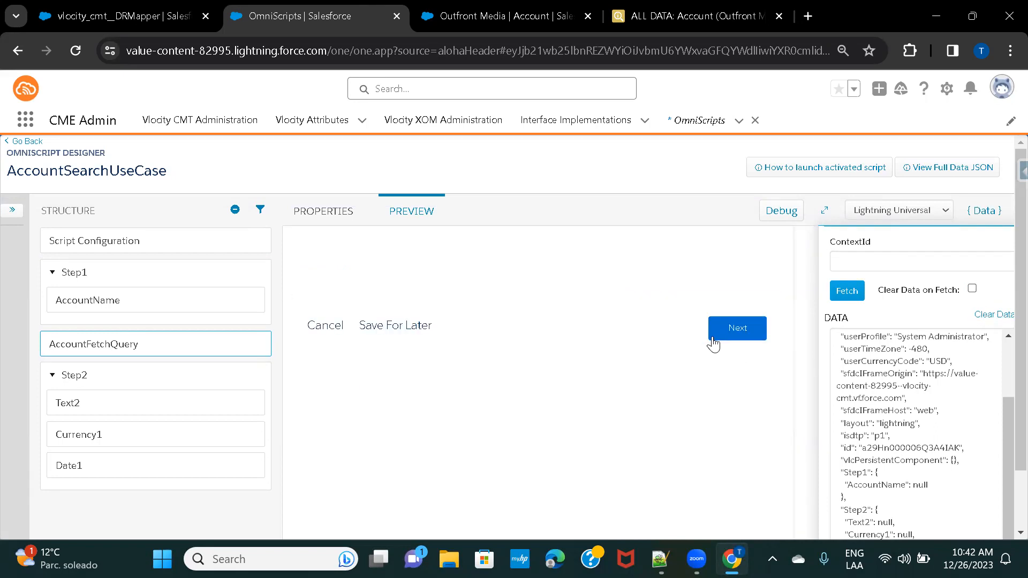
{"action": "scroll", "coordinate": [713, 342], "scroll_direction": "up", "scroll_amount": 3}
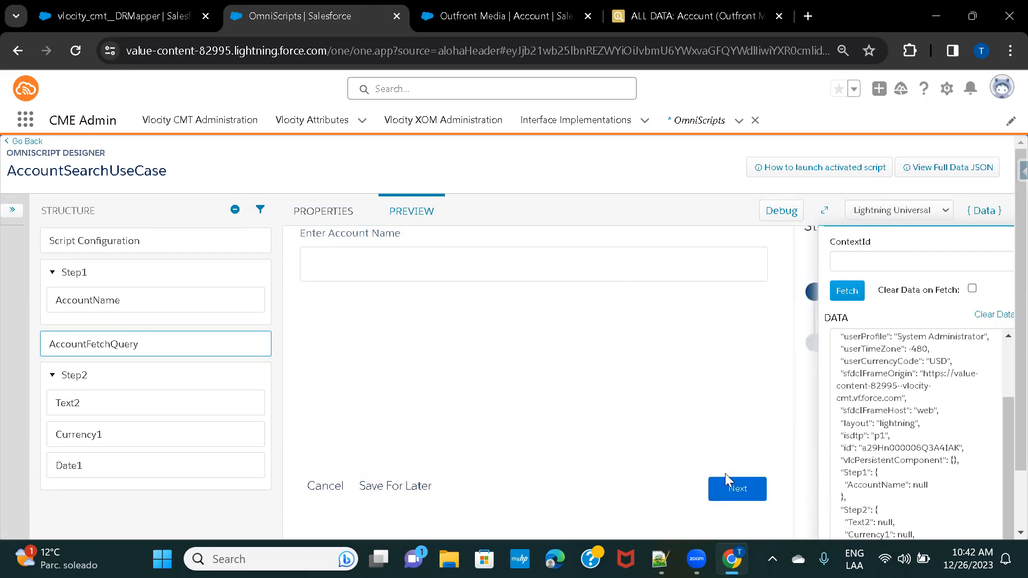
{"action": "left_click", "coordinate": [722, 493]}
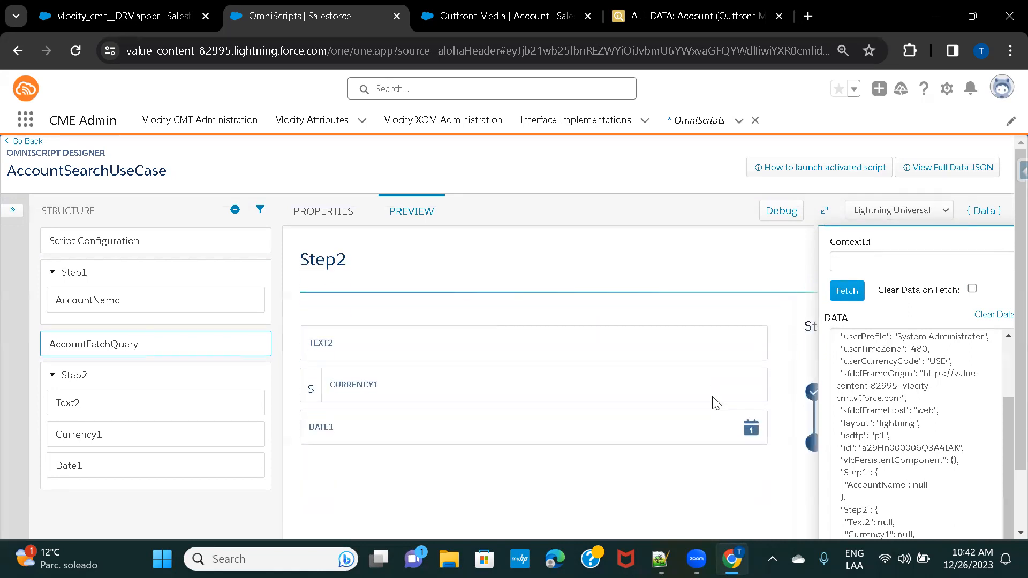
{"action": "scroll", "coordinate": [886, 373], "scroll_direction": "down", "scroll_amount": 2}
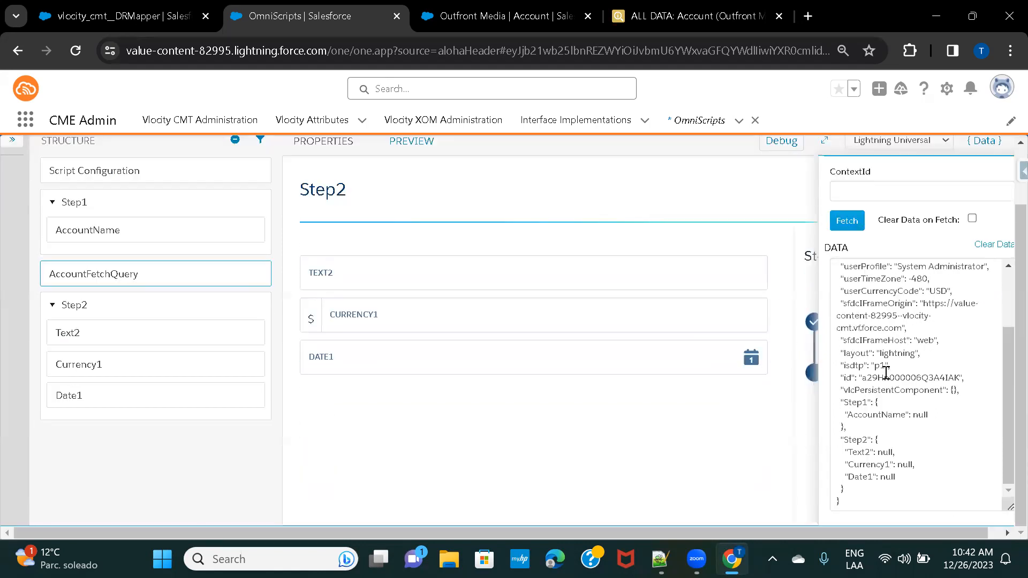
{"action": "scroll", "coordinate": [885, 373], "scroll_direction": "up", "scroll_amount": 8}
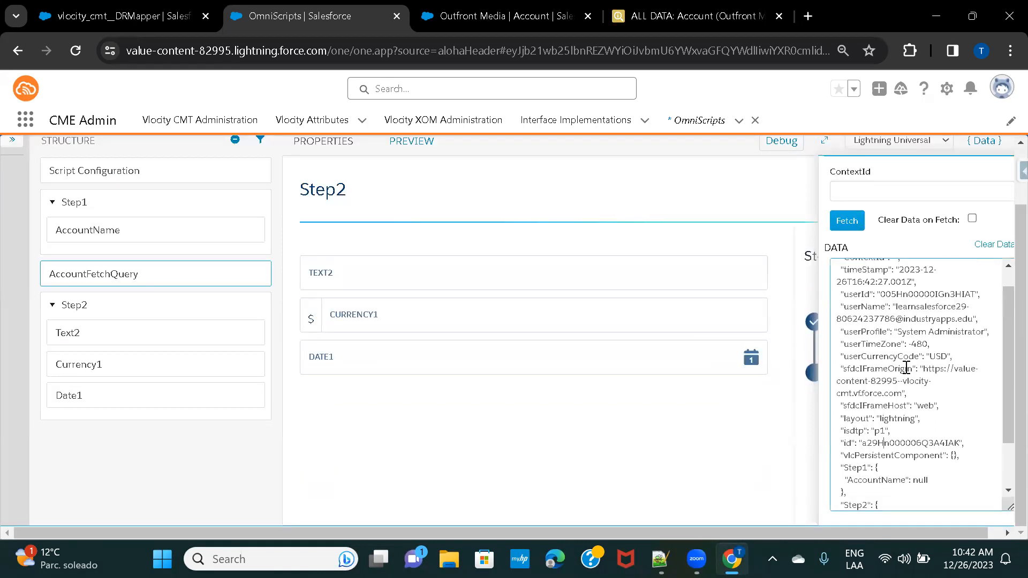
{"action": "left_click", "coordinate": [989, 247]}
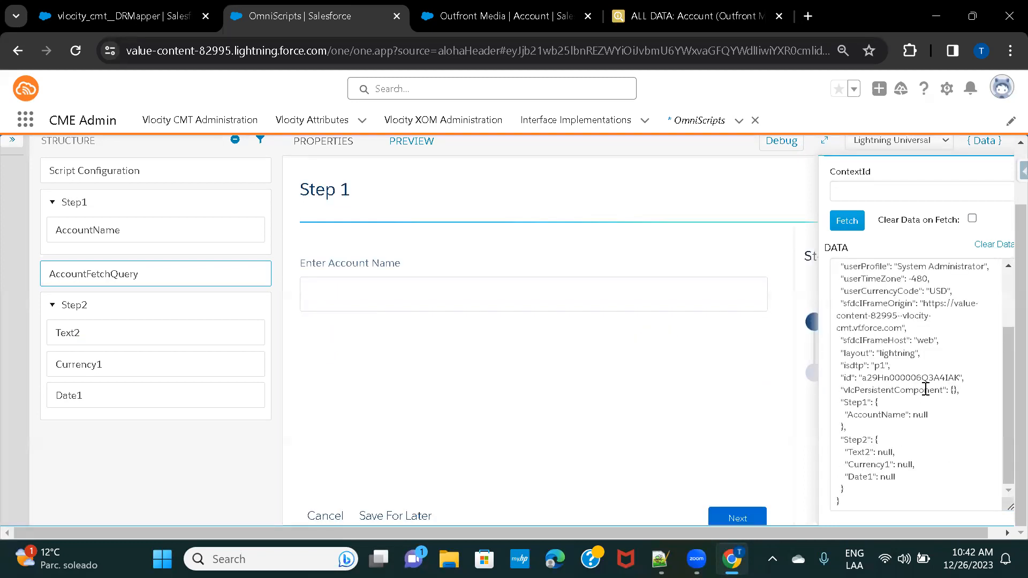
{"action": "scroll", "coordinate": [926, 389], "scroll_direction": "up", "scroll_amount": 2}
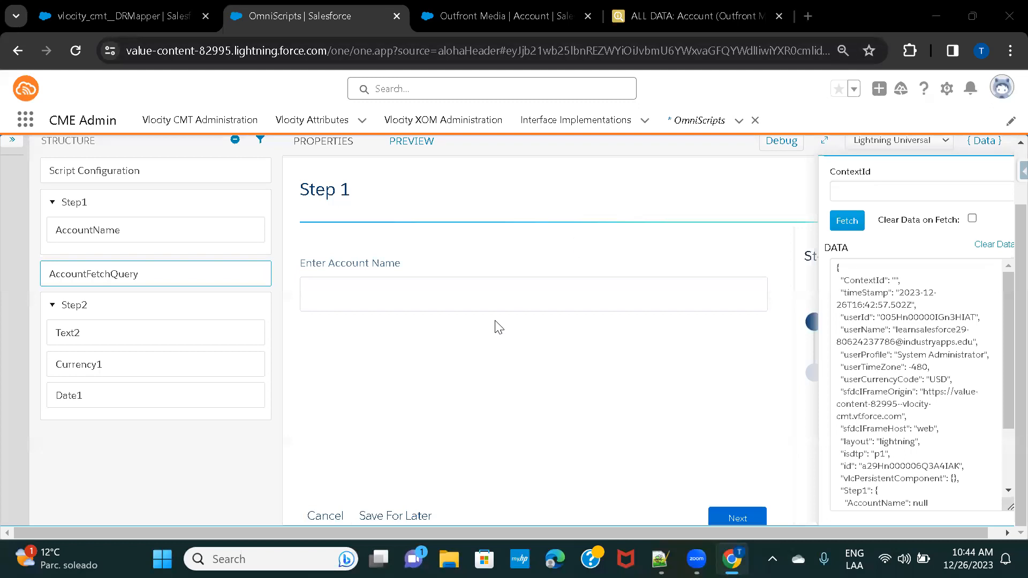
In the AccountSearchUseCase DataRaptor, hard-code the Account extract's Name LIKE filter value as "media" and execute its preview without the name input parameter
{"action": "left_click", "coordinate": [86, 18]}
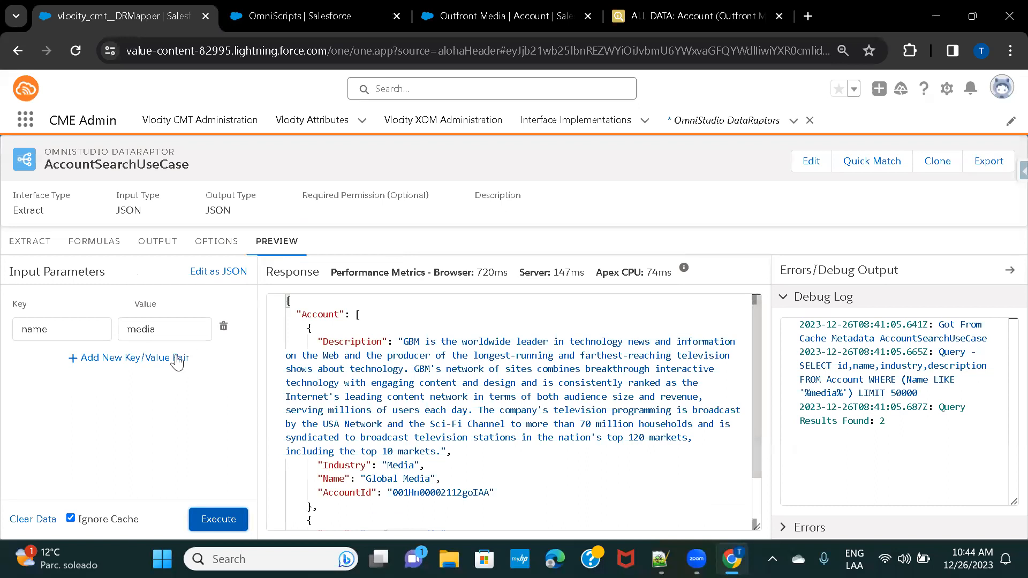
{"action": "left_click", "coordinate": [225, 328]}
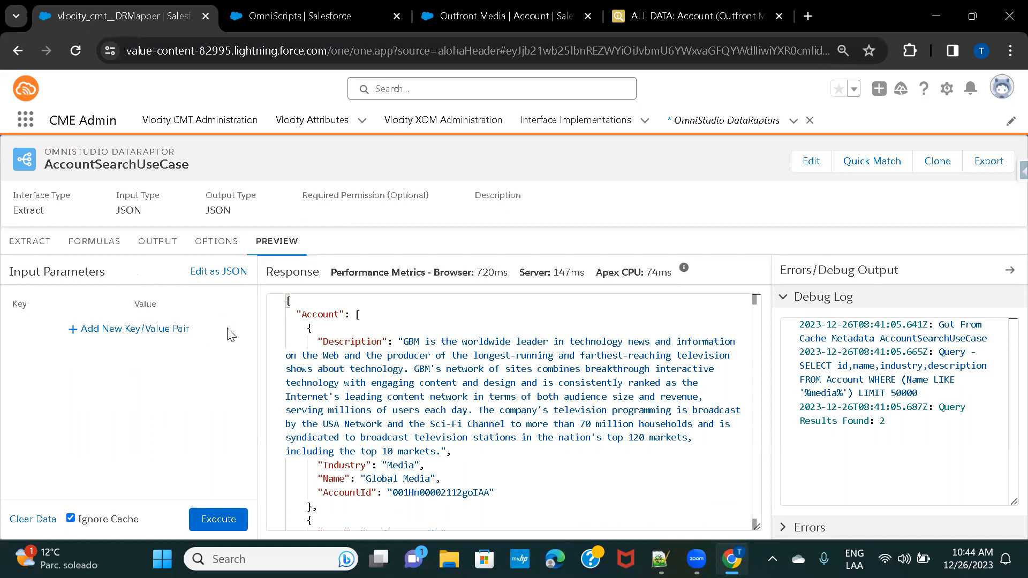
{"action": "left_click", "coordinate": [29, 249]}
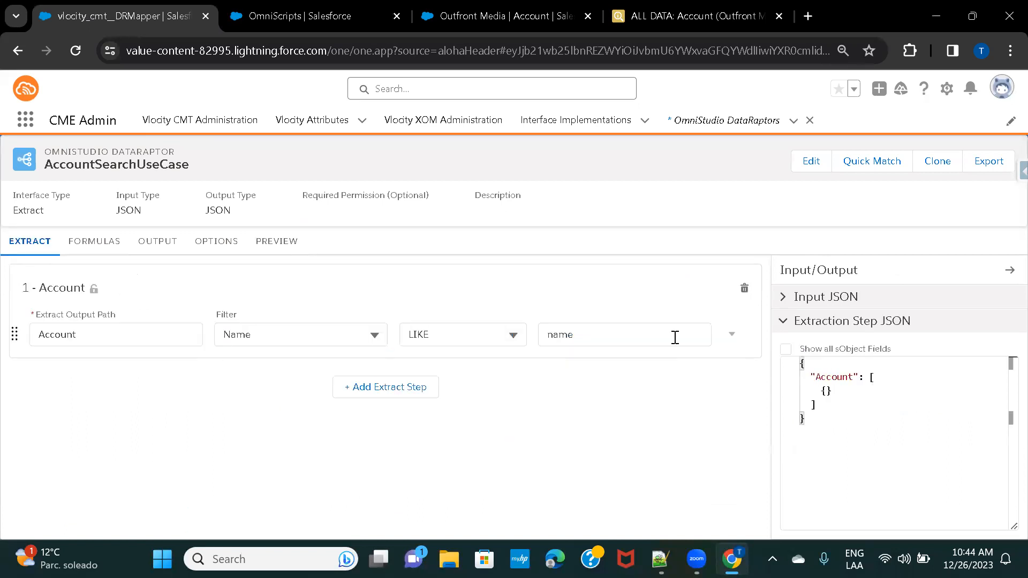
{"action": "double_click", "coordinate": [551, 337]}
{"action": "key", "text": "BackSpace"}
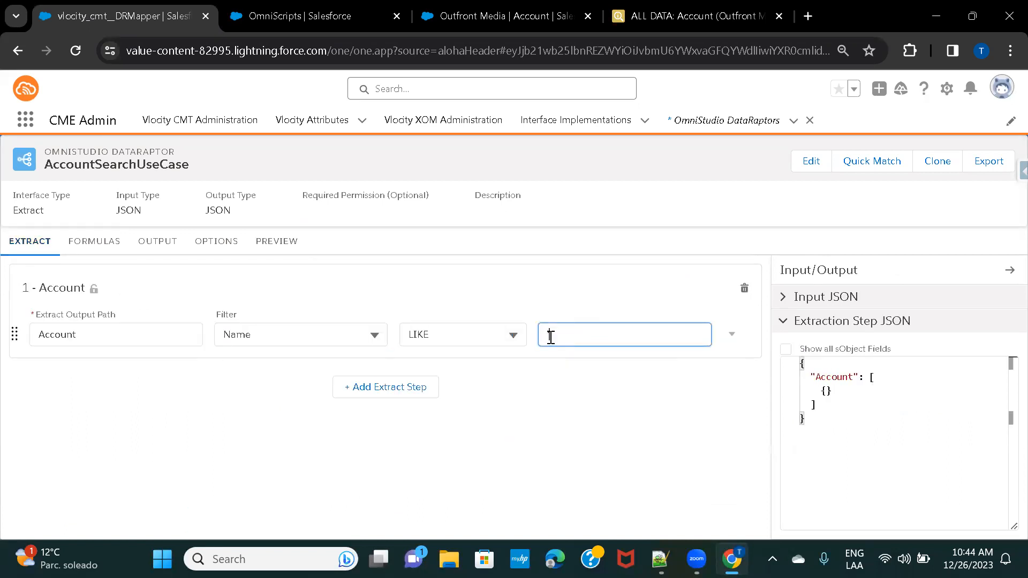
{"action": "type", "text": "\""}
{"action": "type", "text": "media'"}
{"action": "left_click", "coordinate": [272, 250]}
{"action": "left_click", "coordinate": [214, 518]}
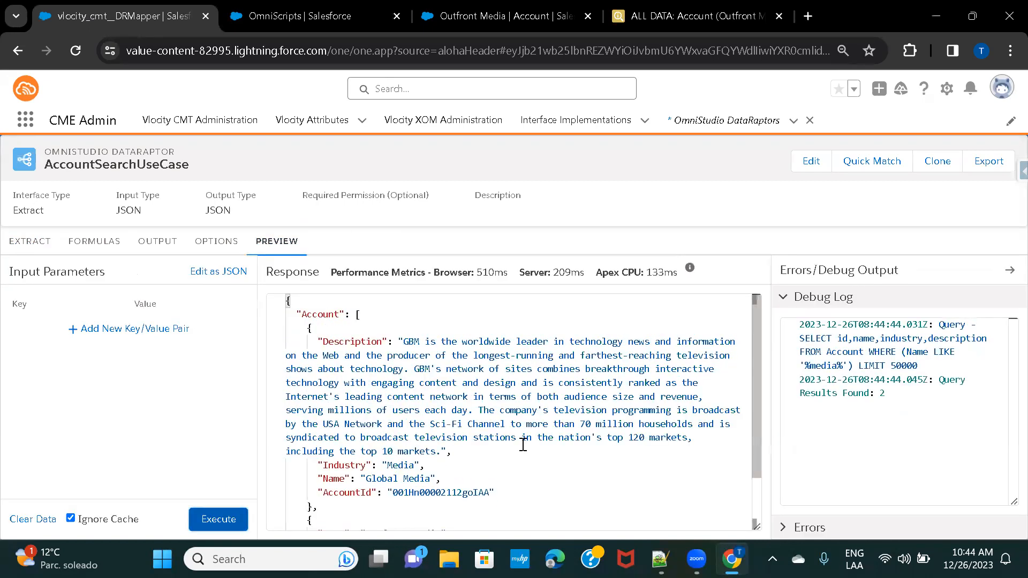
Switch back to the AccountSearchUseCase OmniScript, reload its designer page and open the preview
{"action": "left_click", "coordinate": [303, 8]}
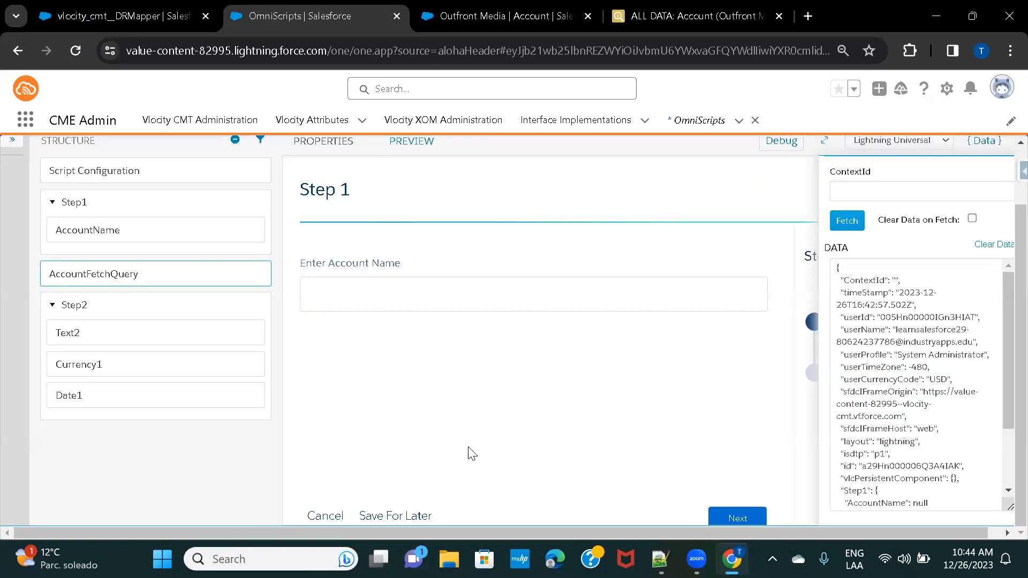
{"action": "left_click", "coordinate": [77, 51]}
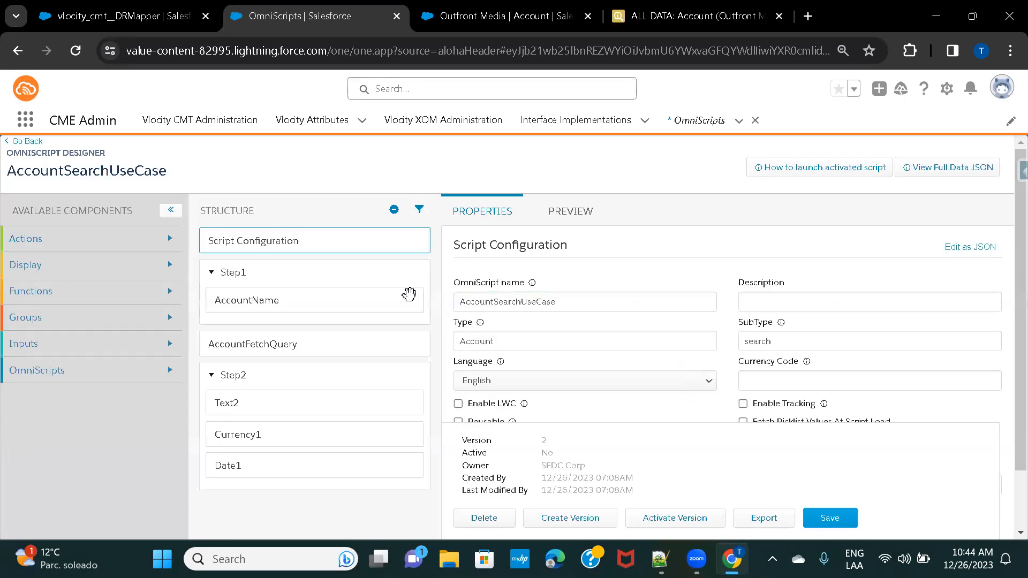
{"action": "left_click", "coordinate": [563, 211]}
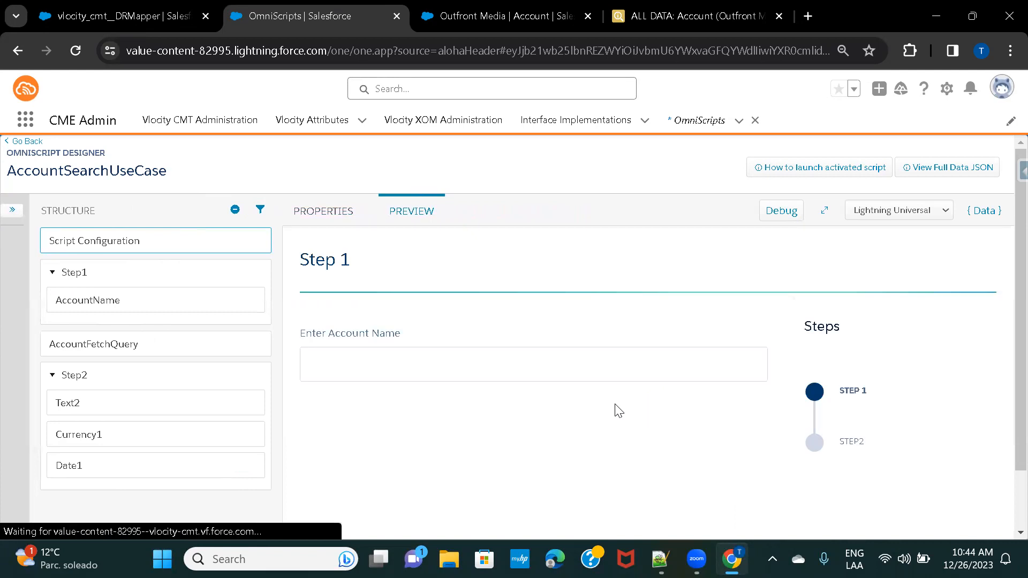
Run the preview from Step 1 to Step2 with the account name abc and inspect the data JSON for the fetched accounts
{"action": "left_click", "coordinate": [538, 360]}
{"action": "type", "text": "abc"}
{"action": "scroll", "coordinate": [538, 359], "scroll_direction": "down", "scroll_amount": 5}
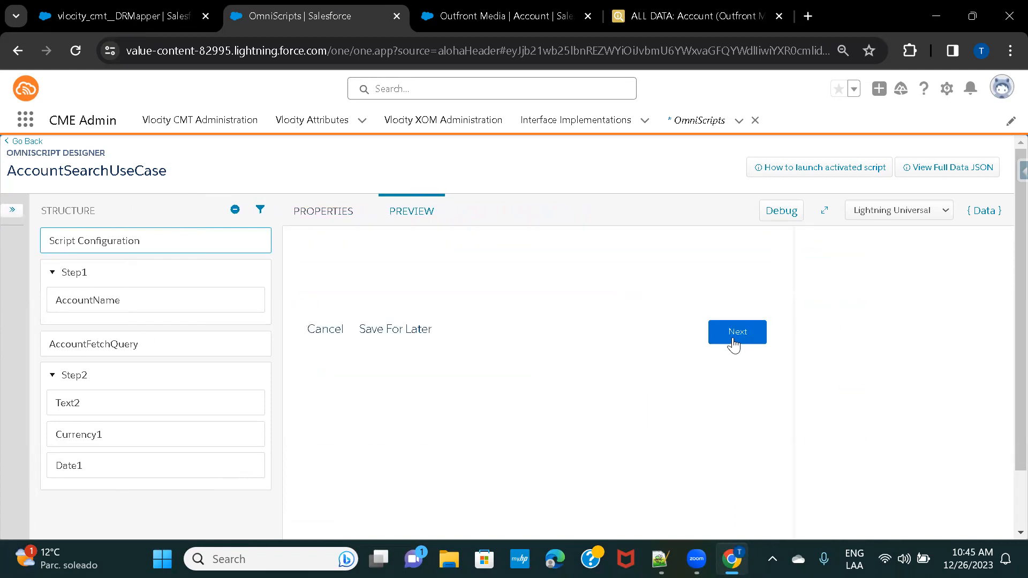
{"action": "left_click", "coordinate": [737, 340]}
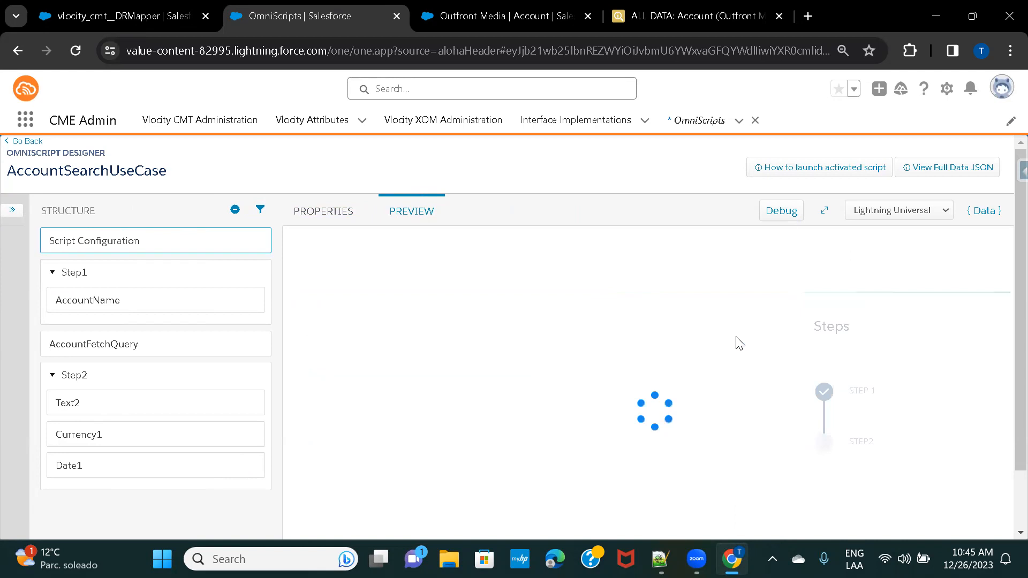
{"action": "left_click", "coordinate": [984, 211]}
{"action": "scroll", "coordinate": [940, 407], "scroll_direction": "down", "scroll_amount": 10}
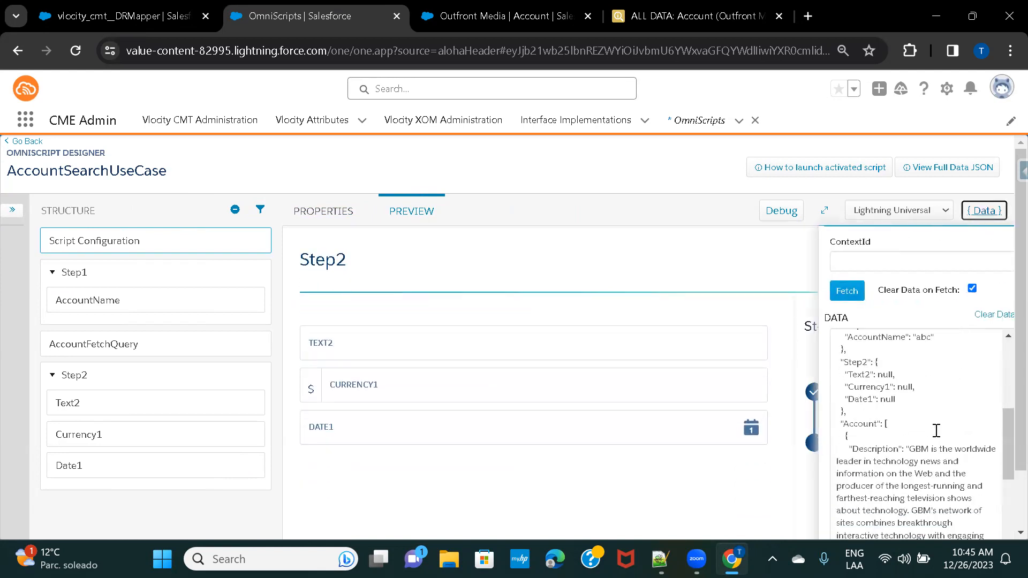
{"action": "scroll", "coordinate": [936, 431], "scroll_direction": "down", "scroll_amount": 5}
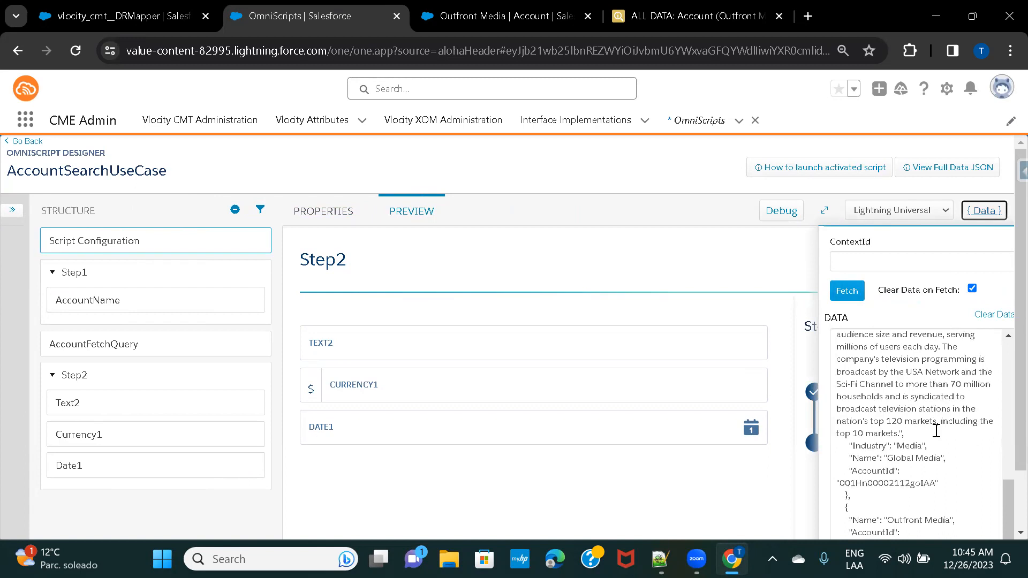
Make the AccountName field in Step1 required and reopen the preview
{"action": "left_click", "coordinate": [78, 297]}
{"action": "left_click", "coordinate": [459, 411]}
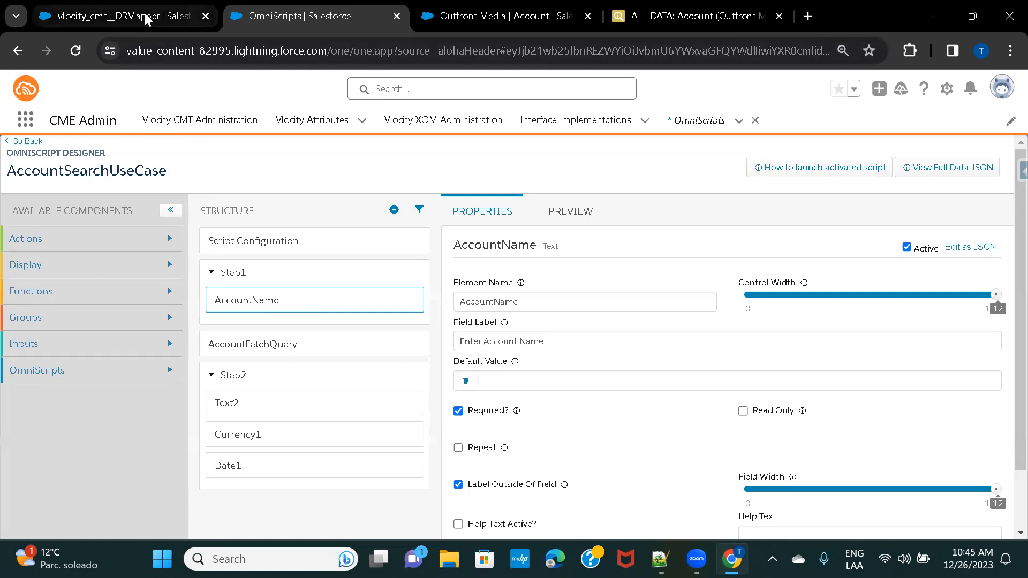
{"action": "mouse_move", "coordinate": [146, 20]}
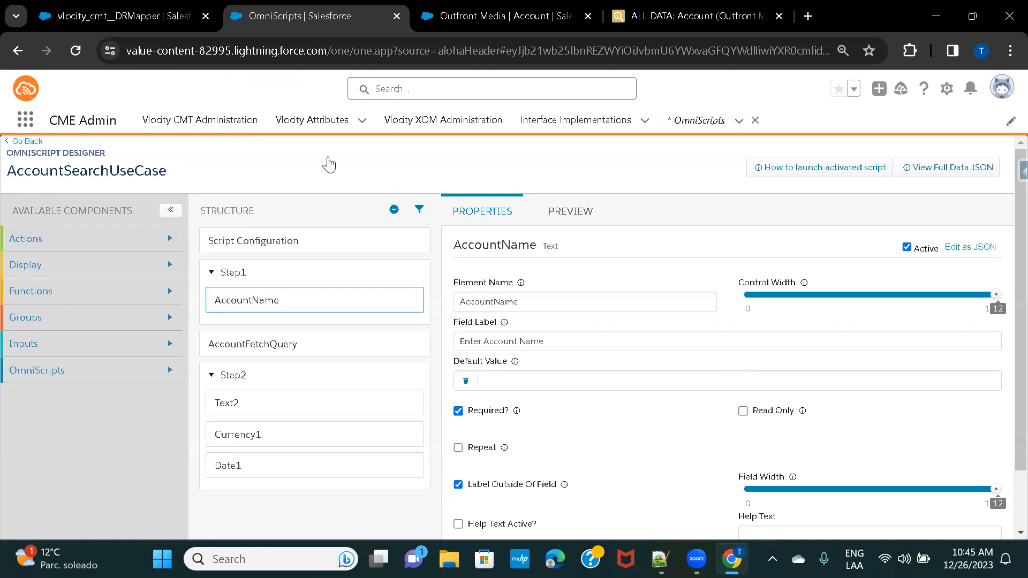
{"action": "left_click", "coordinate": [551, 210]}
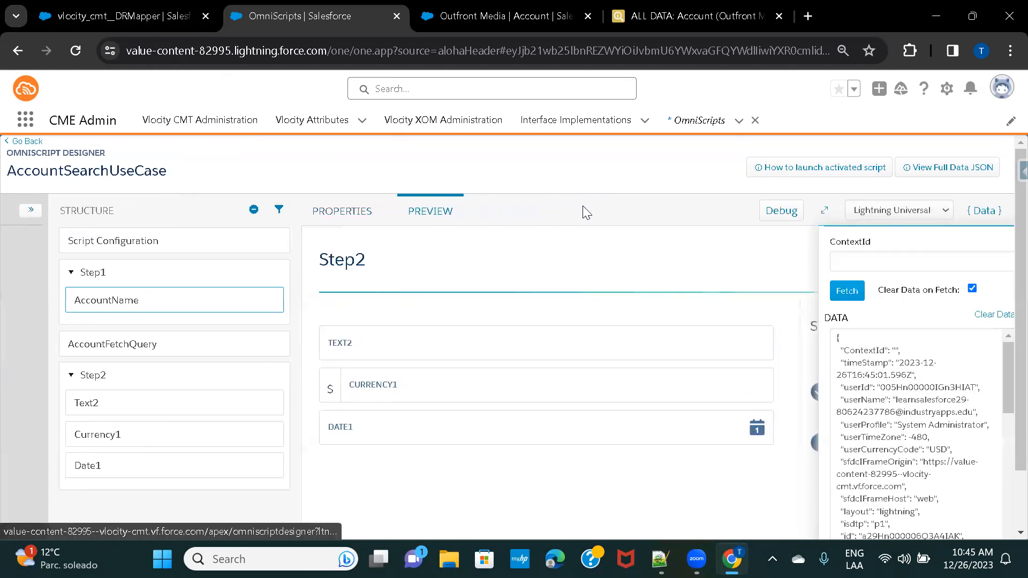
Clear the preview data and rerun the preview from Step 1 to Step2 with the account name abc
{"action": "left_click", "coordinate": [987, 318]}
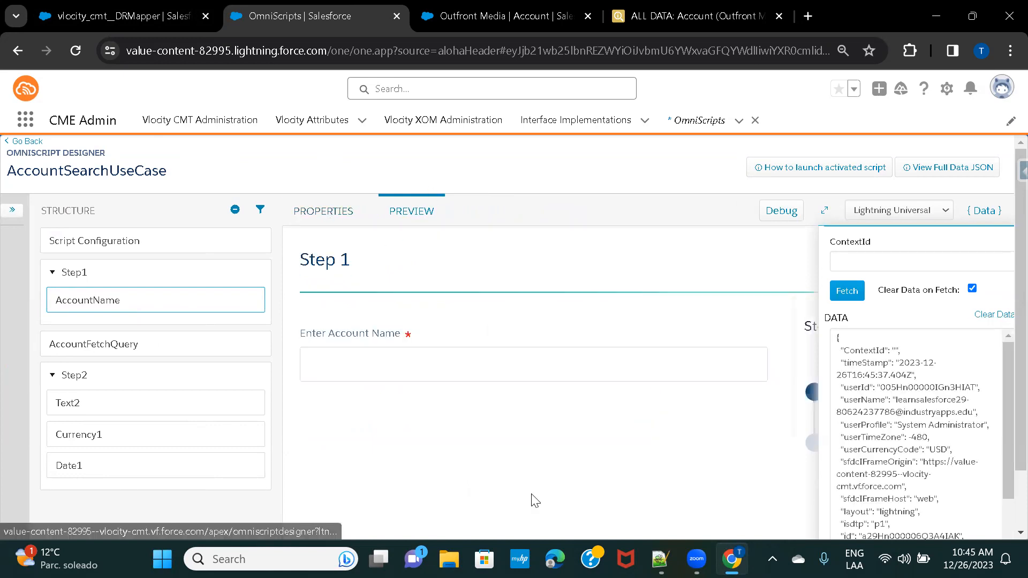
{"action": "scroll", "coordinate": [879, 500], "scroll_direction": "down", "scroll_amount": 3}
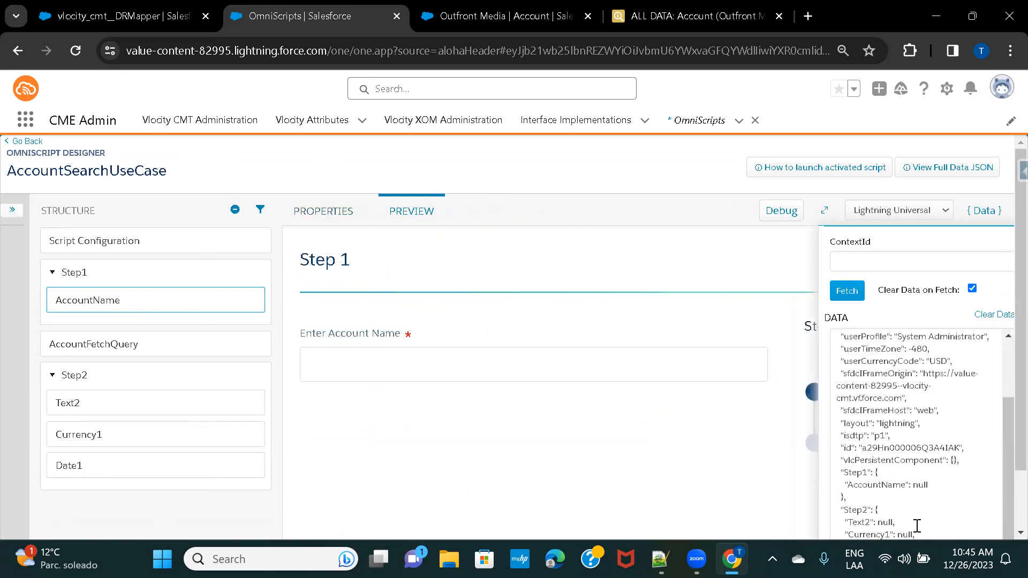
{"action": "left_click", "coordinate": [420, 362]}
{"action": "type", "text": "a"}
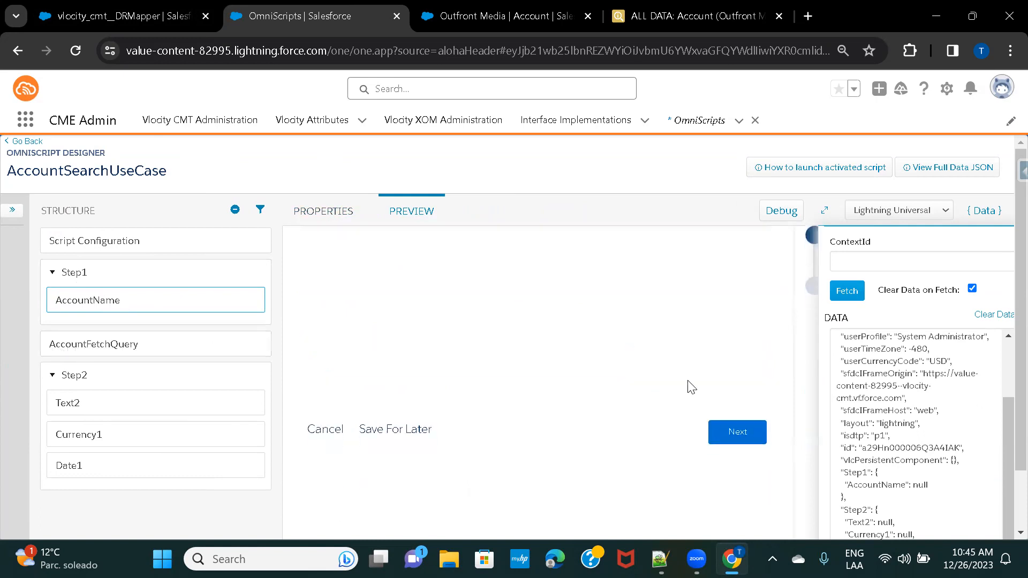
{"action": "left_click", "coordinate": [739, 432]}
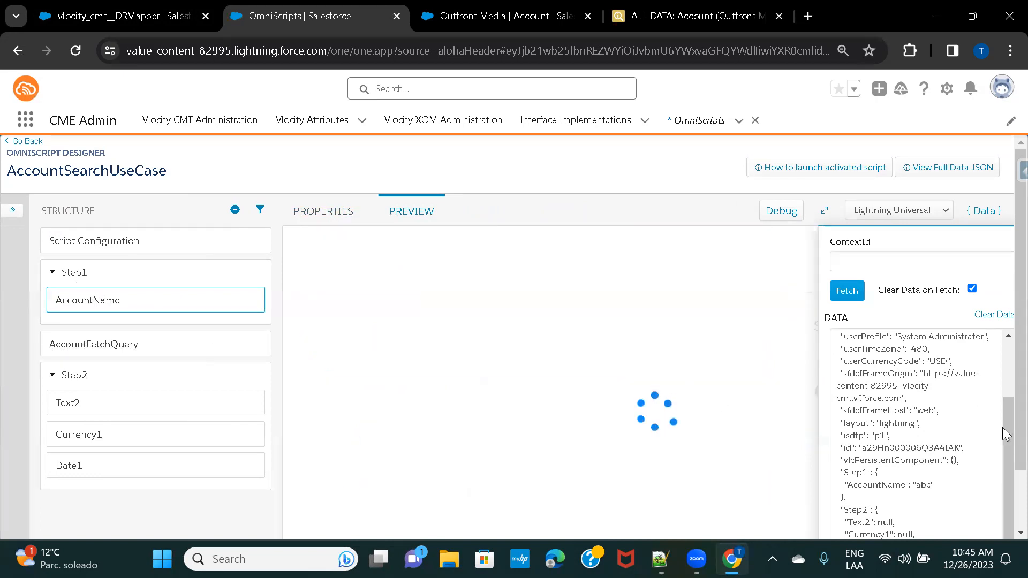
Examine the preview's data JSON from the Step1 values through the whole Account list
{"action": "scroll", "coordinate": [941, 445], "scroll_direction": "down", "scroll_amount": 5}
{"action": "scroll", "coordinate": [941, 445], "scroll_direction": "up", "scroll_amount": 4}
{"action": "scroll", "coordinate": [941, 445], "scroll_direction": "up", "scroll_amount": 2}
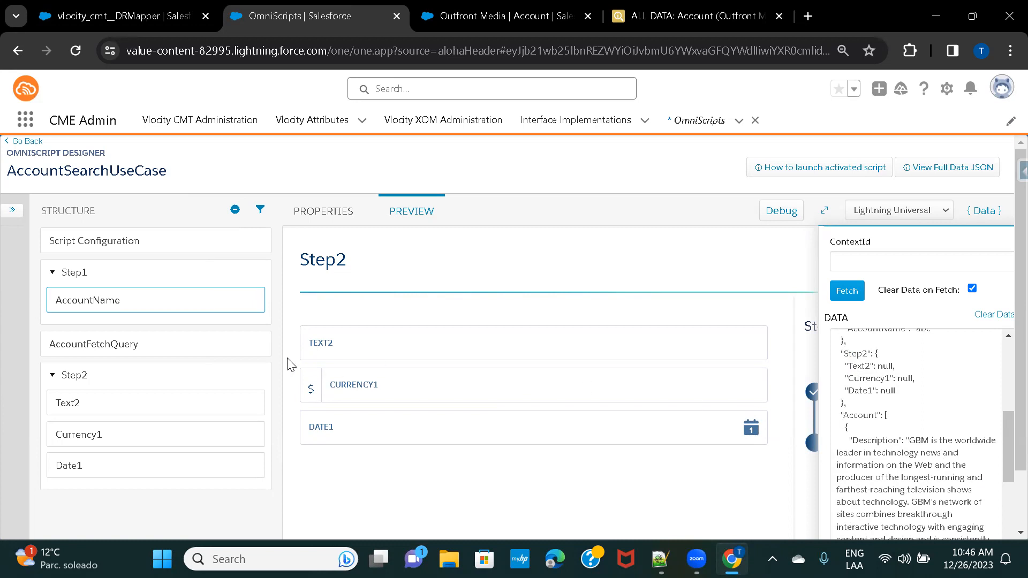
{"action": "mouse_move", "coordinate": [249, 344]}
{"action": "scroll", "coordinate": [931, 457], "scroll_direction": "down", "scroll_amount": 10}
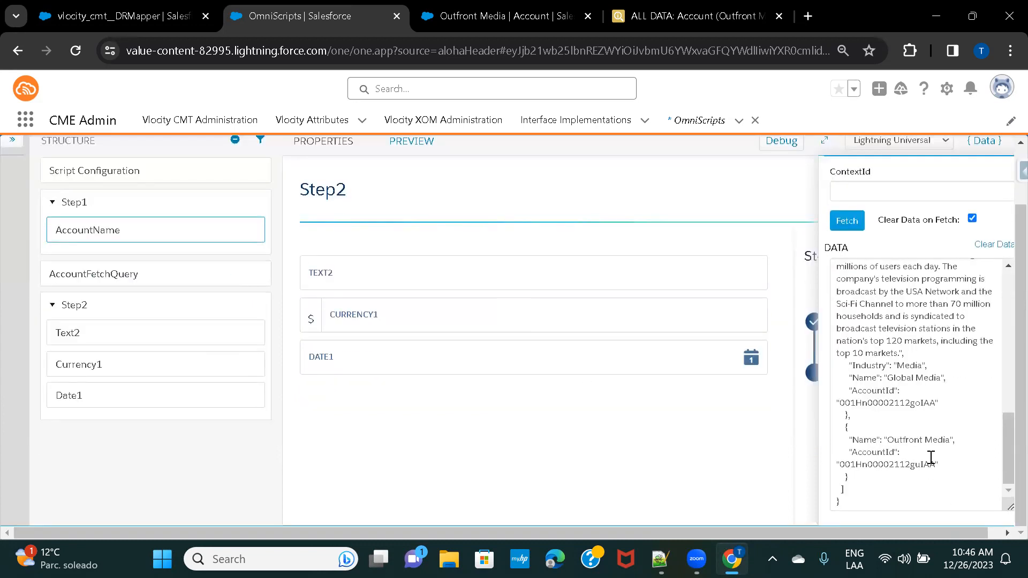
{"action": "scroll", "coordinate": [913, 411], "scroll_direction": "up", "scroll_amount": 1}
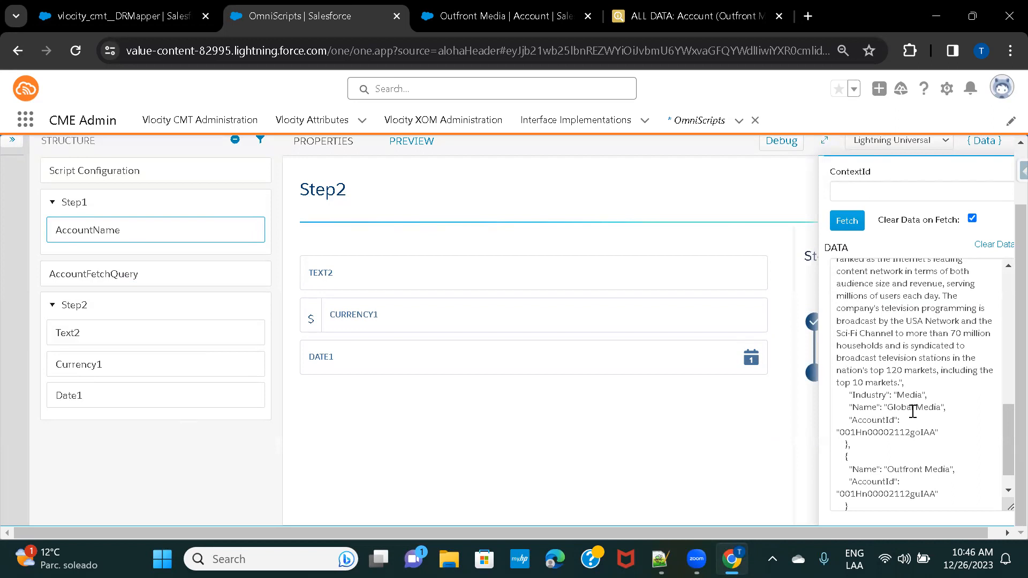
Review the AccountSearchUseCase DataRaptor's formulas and extract filter, and compare the filter with the Account query in Notepad++
{"action": "left_click", "coordinate": [91, 17]}
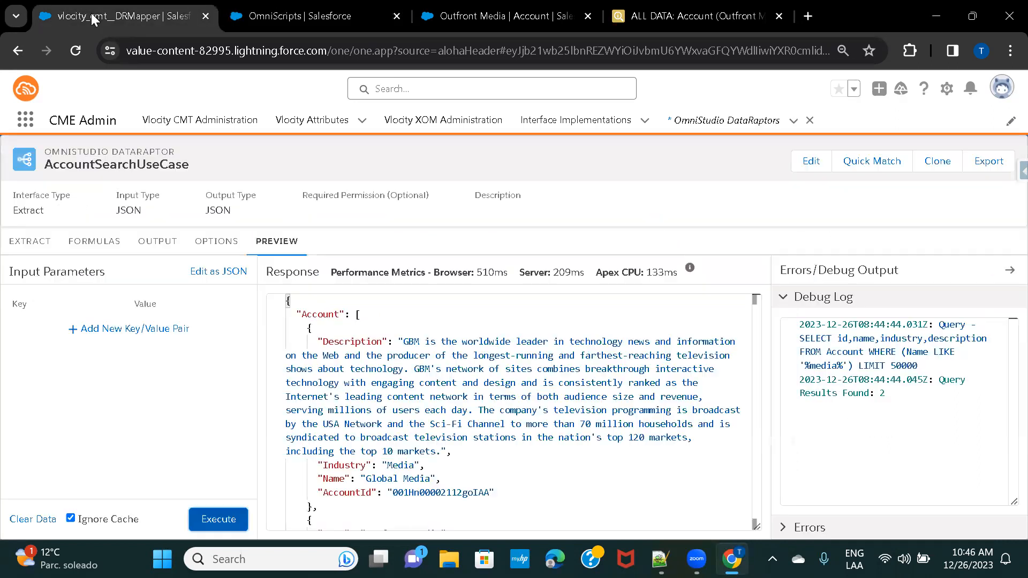
{"action": "left_click", "coordinate": [96, 250]}
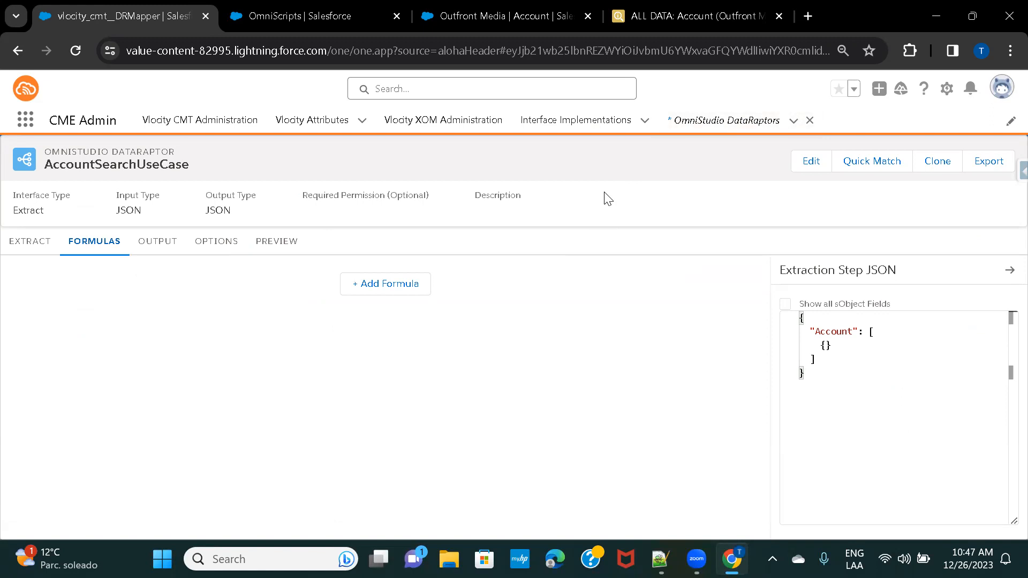
{"action": "left_click", "coordinate": [15, 253]}
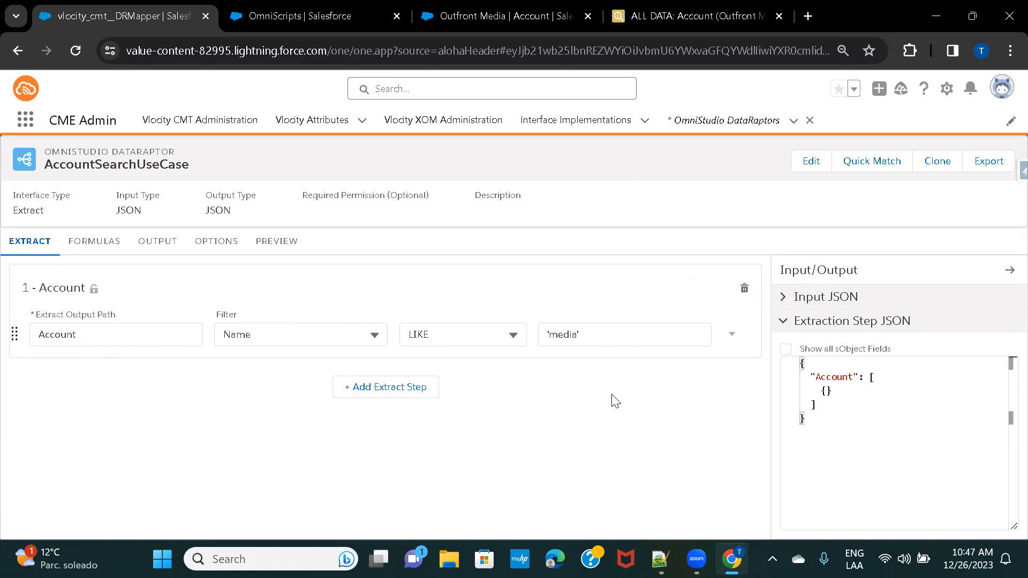
{"action": "left_click", "coordinate": [660, 559]}
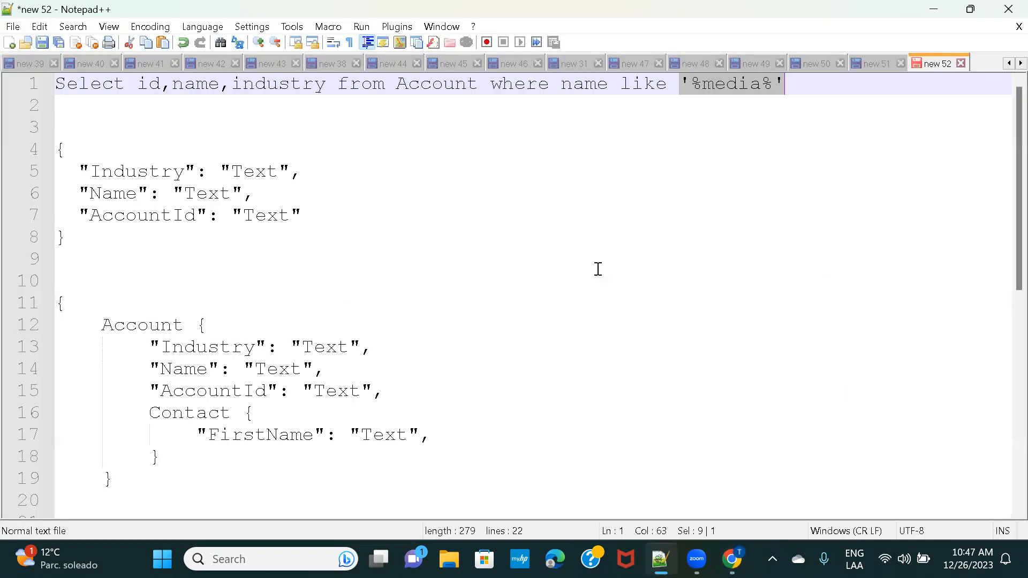
{"action": "left_click", "coordinate": [810, 82]}
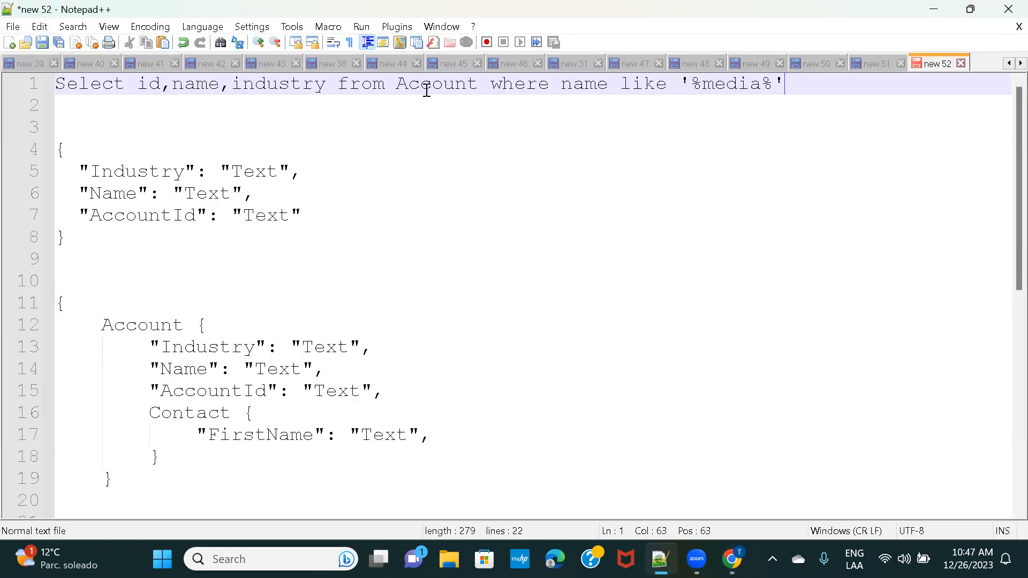
Return to the DataRaptor in Chrome and review its output mappings, including the Account:Description details, its options and its preview response
{"action": "left_click", "coordinate": [732, 559]}
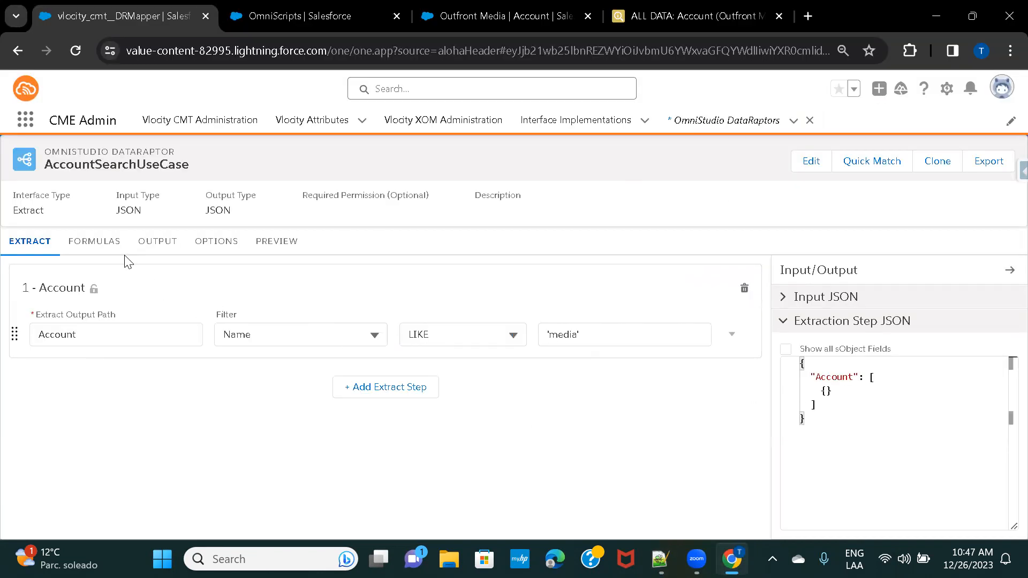
{"action": "left_click", "coordinate": [154, 250]}
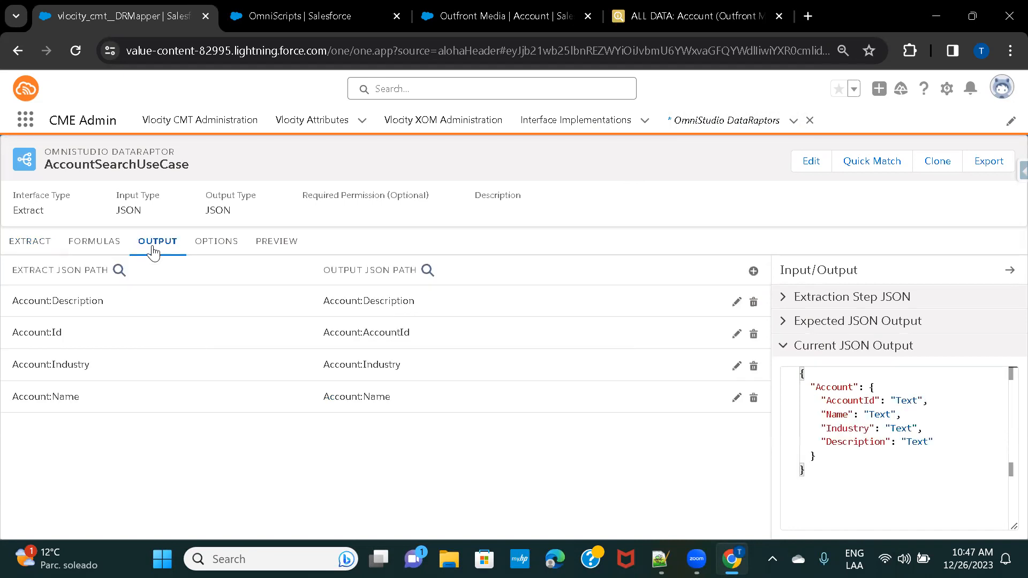
{"action": "left_click", "coordinate": [127, 302]}
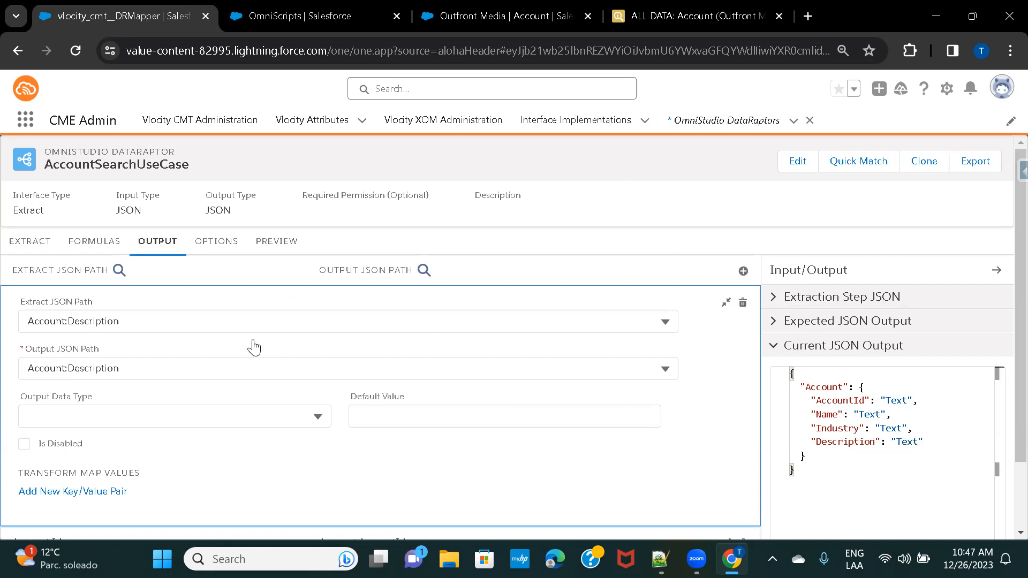
{"action": "left_click", "coordinate": [725, 303]}
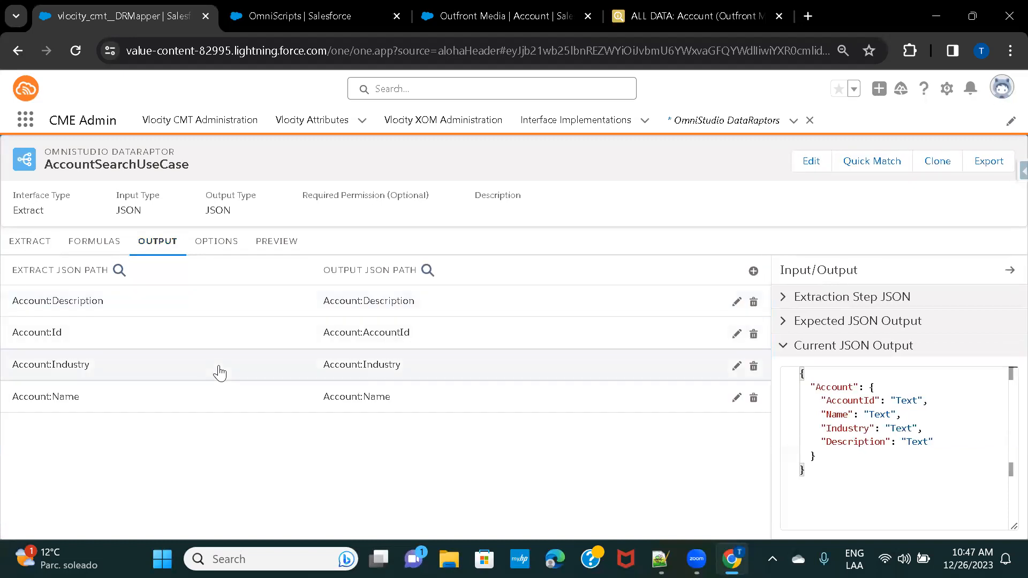
{"action": "left_click", "coordinate": [221, 247]}
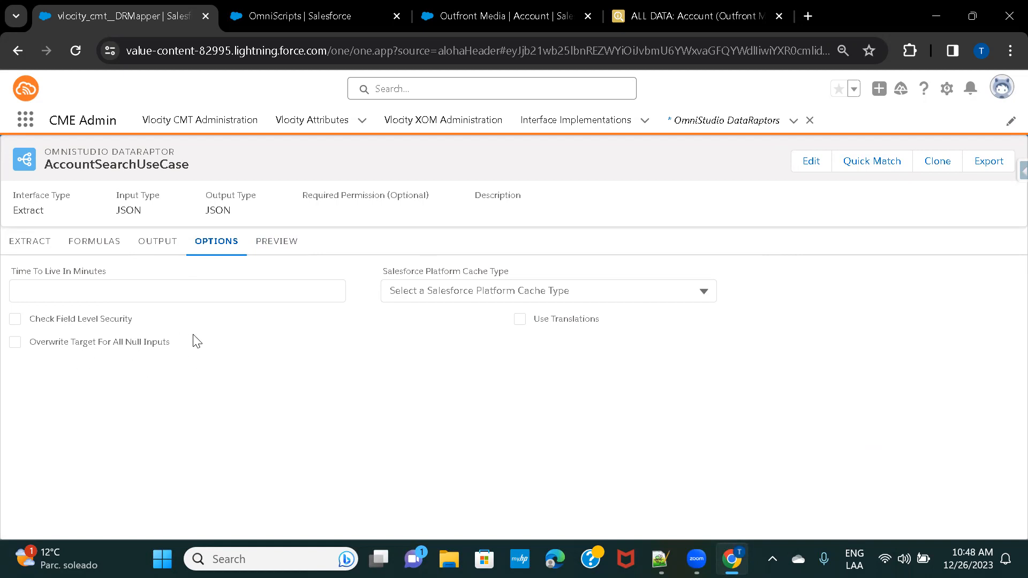
{"action": "left_click", "coordinate": [283, 247]}
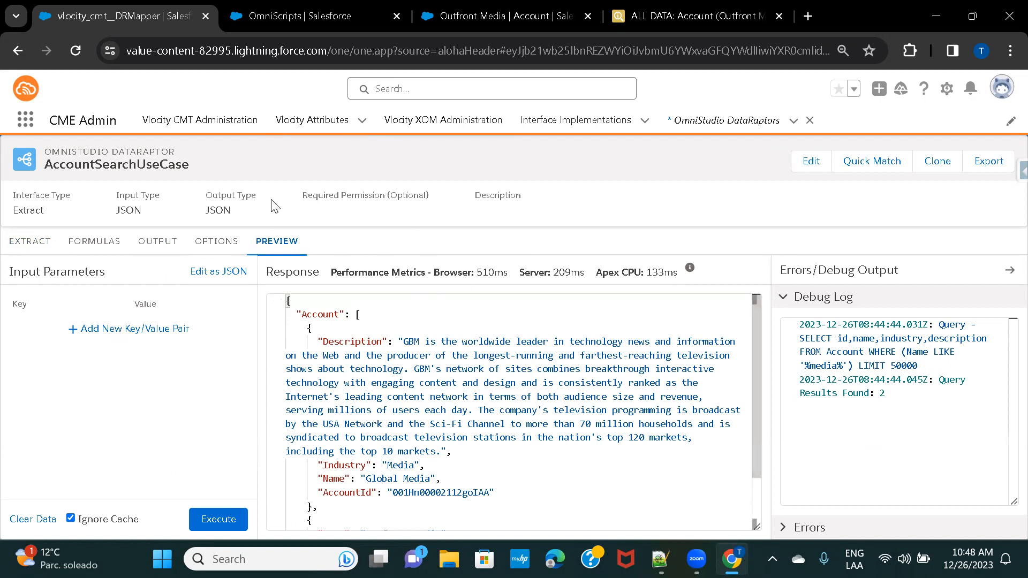
Switch to the AccountSearchUseCase OmniScript and review the available action components and AccountFetchQuery's DataRaptor Interface choices
{"action": "left_click", "coordinate": [299, 17]}
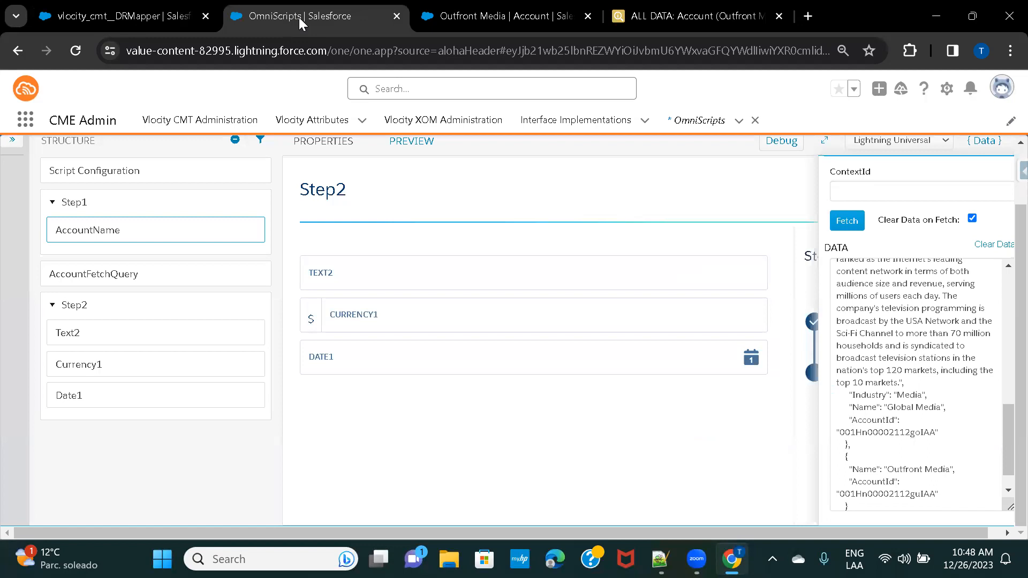
{"action": "scroll", "coordinate": [223, 277], "scroll_direction": "up", "scroll_amount": 1}
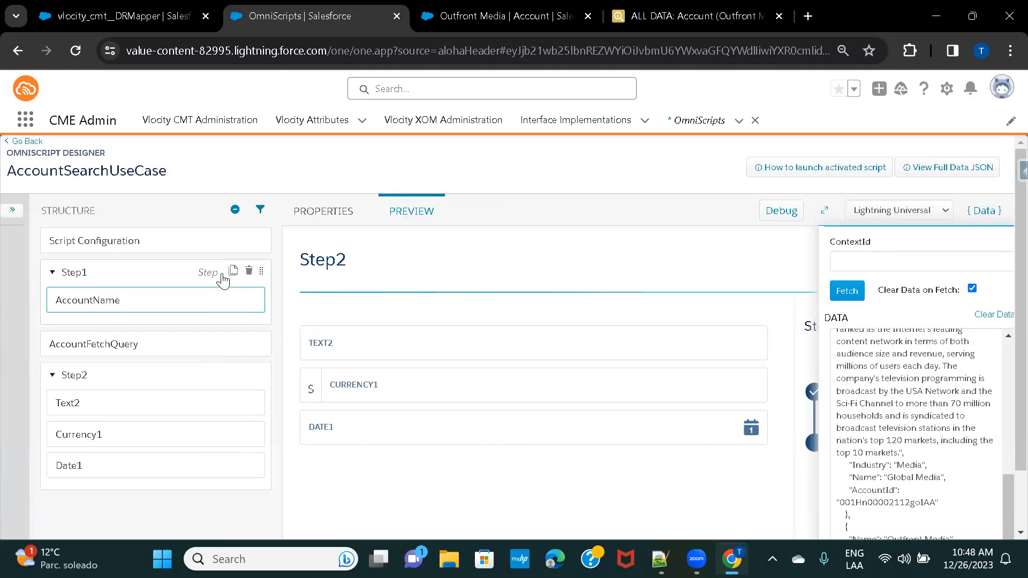
{"action": "left_click", "coordinate": [12, 212]}
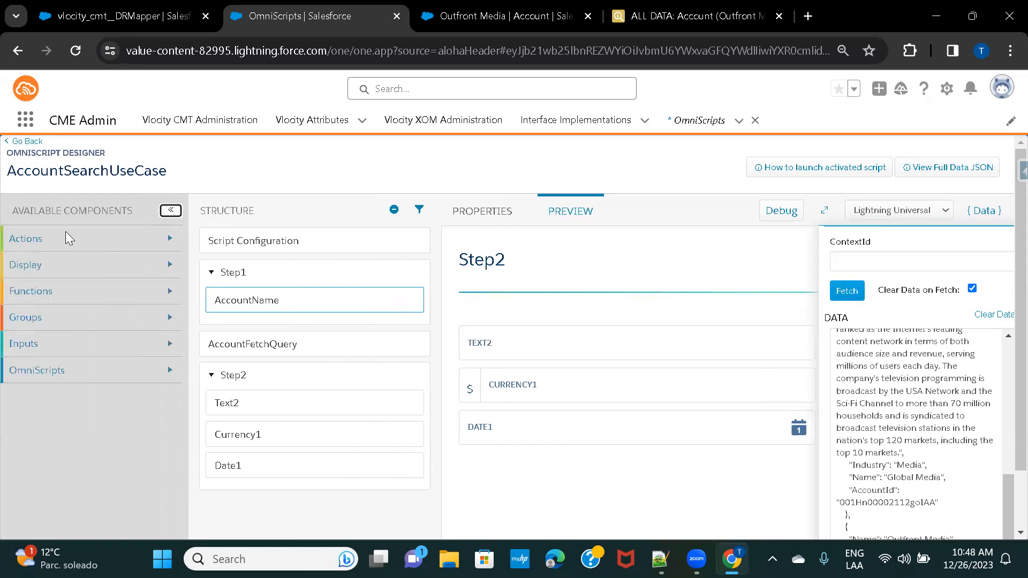
{"action": "left_click", "coordinate": [80, 238]}
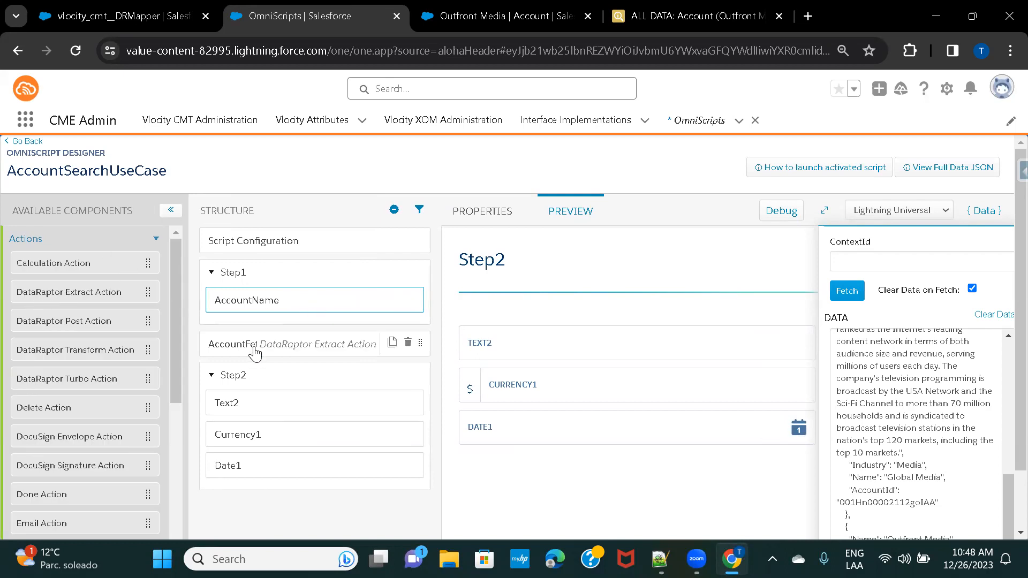
{"action": "left_click", "coordinate": [216, 345]}
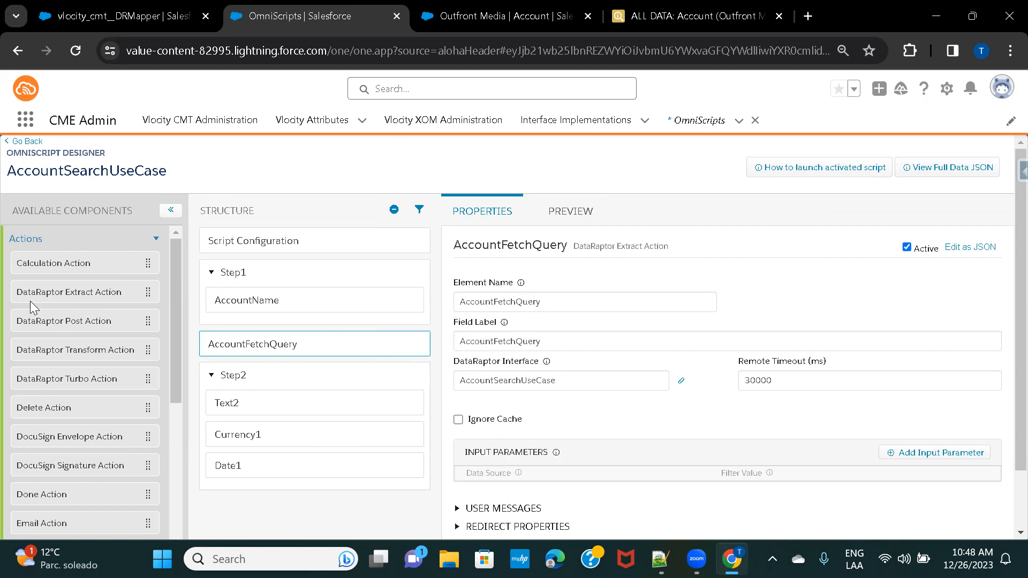
{"action": "left_click", "coordinate": [557, 381]}
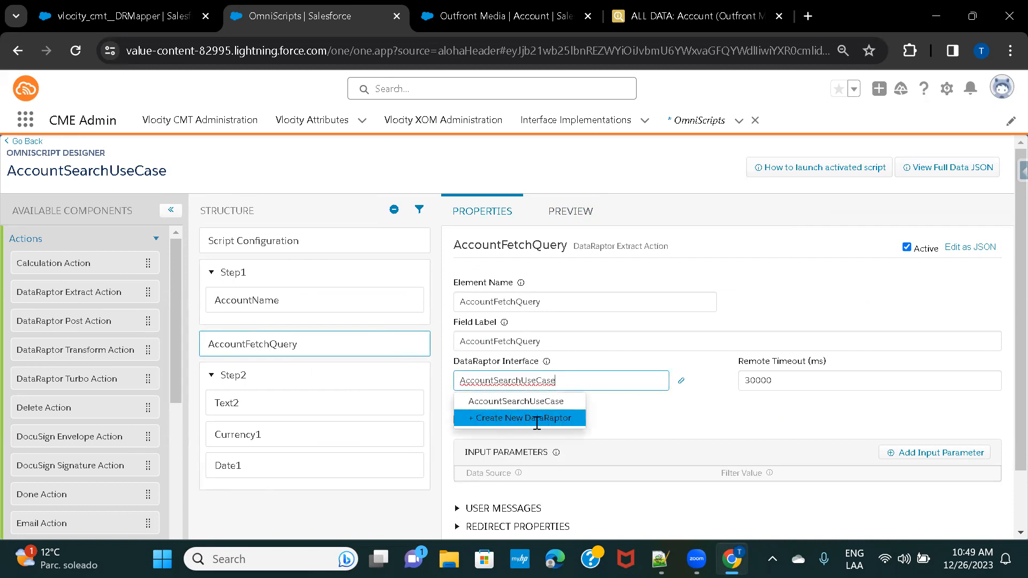
{"action": "left_click", "coordinate": [681, 426]}
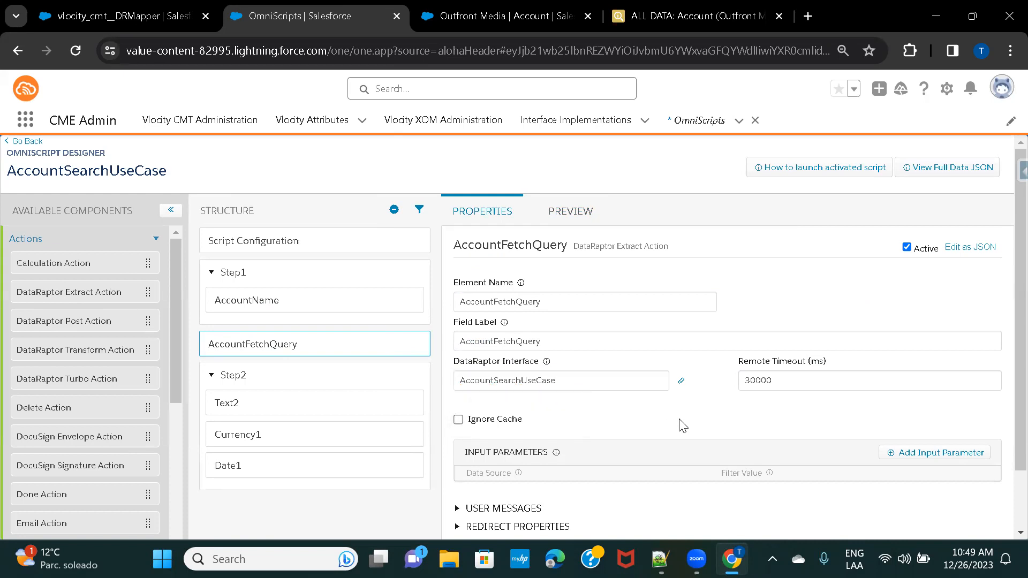